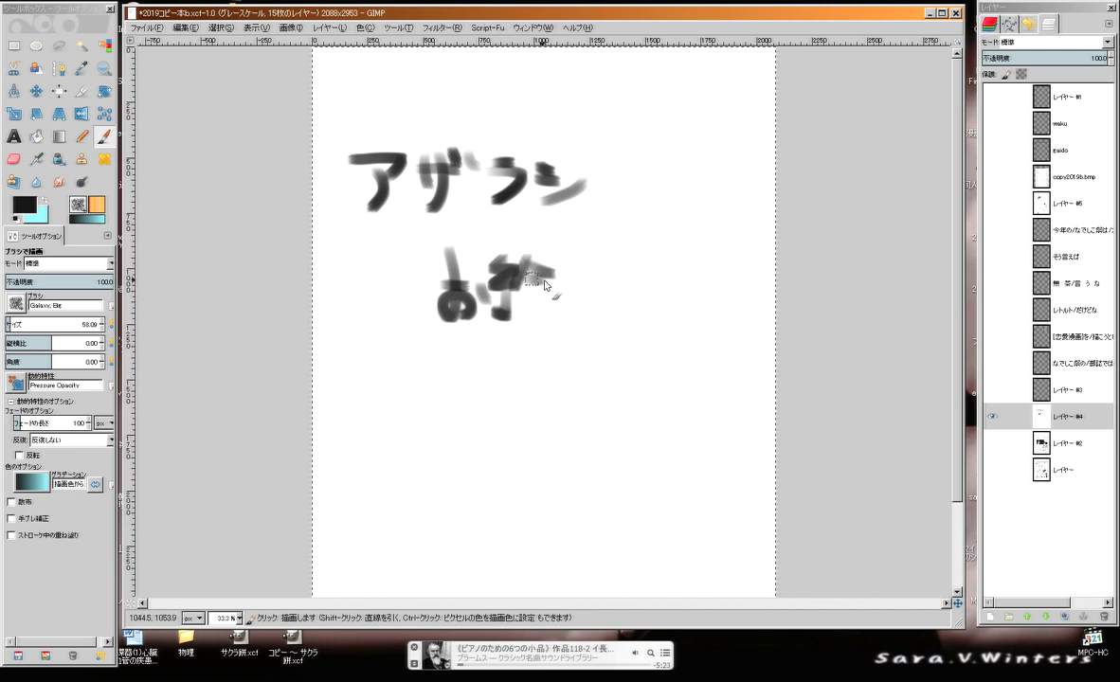
Handwrite the characters 絵描き with the Paintbrush to complete the second title line, お絵描き, on the white layer
left_click_drag(521, 293, 554, 315)
mouse_move(565, 268)
left_mouse_down()
mouse_move(593, 269)
mouse_move(576, 317)
left_mouse_up()
mouse_move(599, 266)
left_mouse_down()
mouse_move(551, 256)
mouse_move(579, 282)
mouse_move(568, 290)
mouse_move(663, 270)
mouse_move(679, 286)
mouse_move(675, 318)
left_mouse_up()
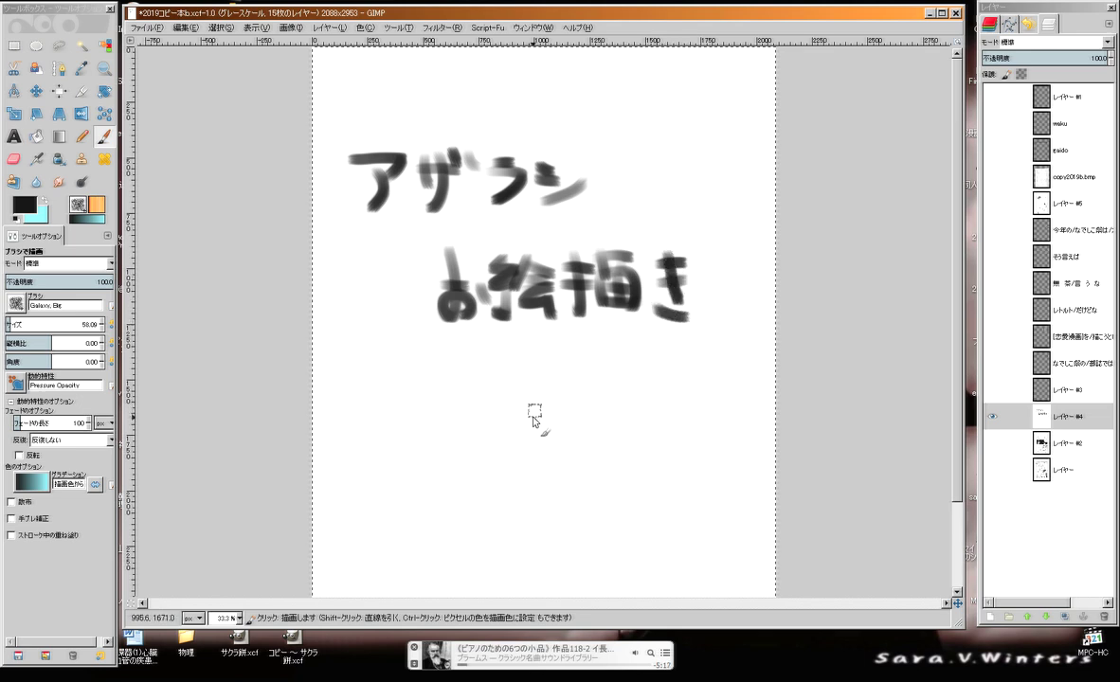
Paint a seal outline below the title with the Paintbrush and write GIMP above the title
mouse_move(493, 438)
left_mouse_down()
mouse_move(535, 458)
mouse_move(620, 440)
left_mouse_up()
mouse_move(479, 403)
left_mouse_down()
mouse_move(587, 409)
mouse_move(715, 471)
mouse_move(733, 465)
left_mouse_up()
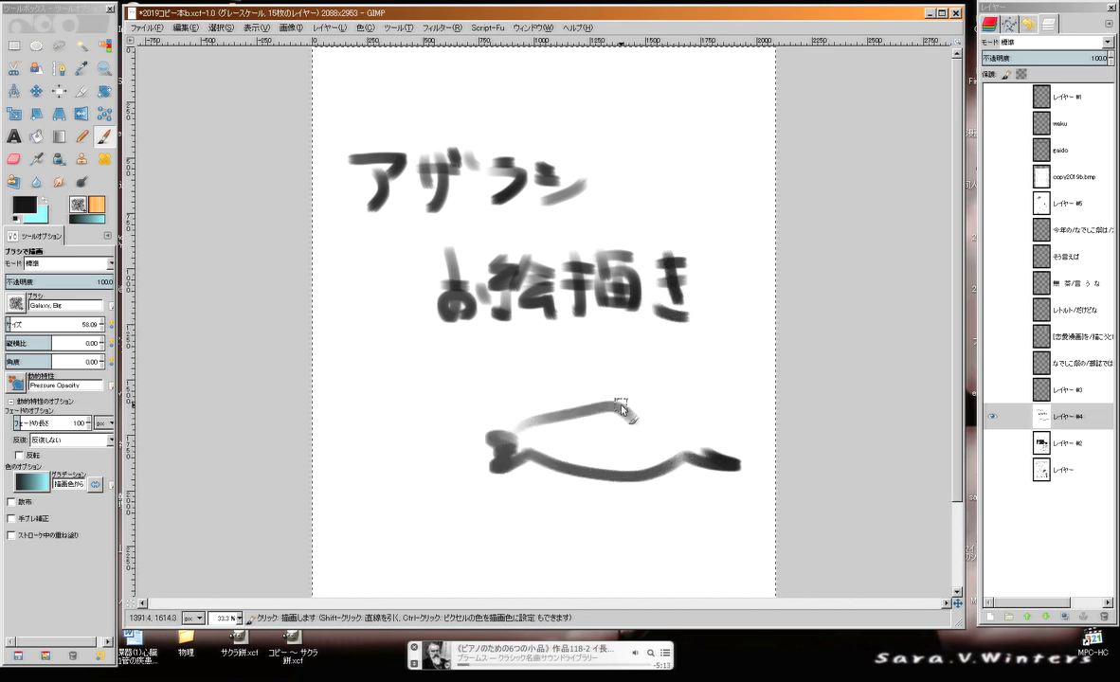
mouse_move(622, 407)
left_mouse_down()
mouse_move(675, 347)
mouse_move(709, 369)
mouse_move(699, 435)
left_mouse_up()
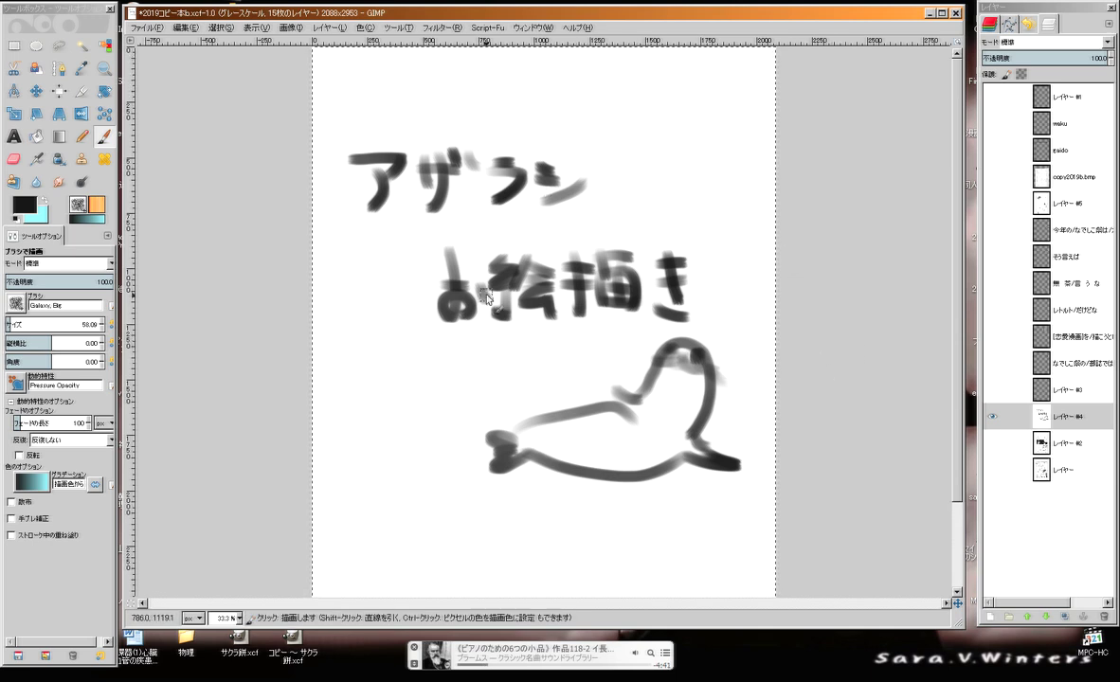
mouse_move(573, 85)
left_mouse_down()
mouse_move(569, 106)
mouse_move(601, 99)
mouse_move(620, 131)
mouse_move(606, 87)
mouse_move(637, 94)
mouse_move(656, 147)
mouse_move(673, 100)
mouse_move(663, 116)
left_mouse_up()
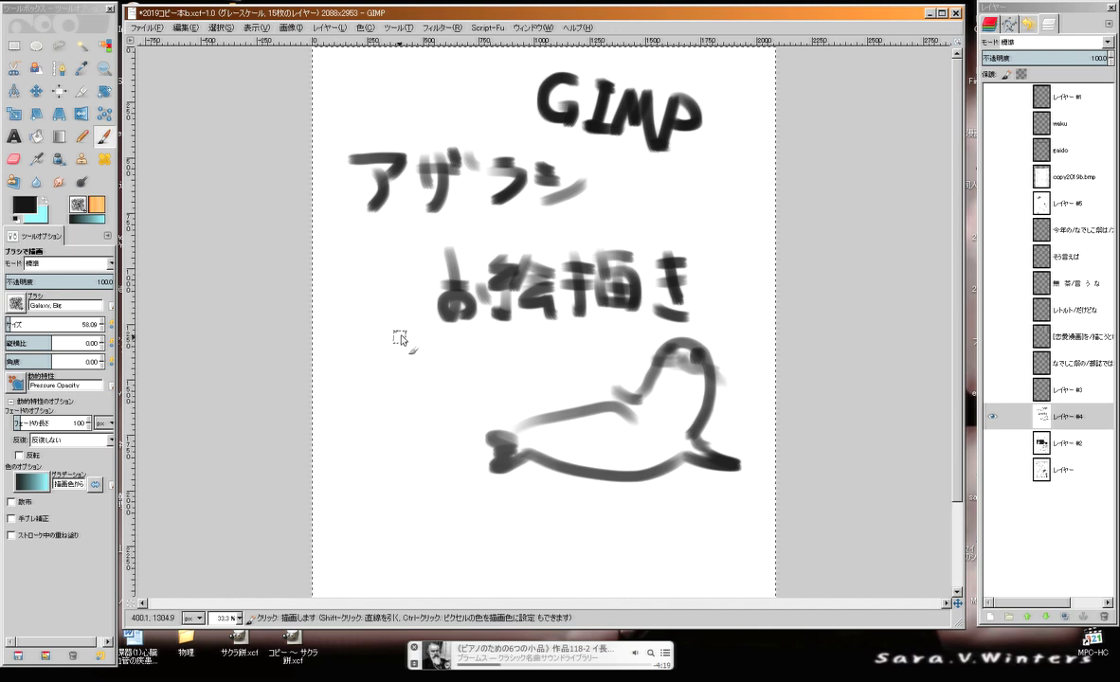
Draw the seal's nose and whiskers in thin strokes with the Ink tool
left_click(59, 158)
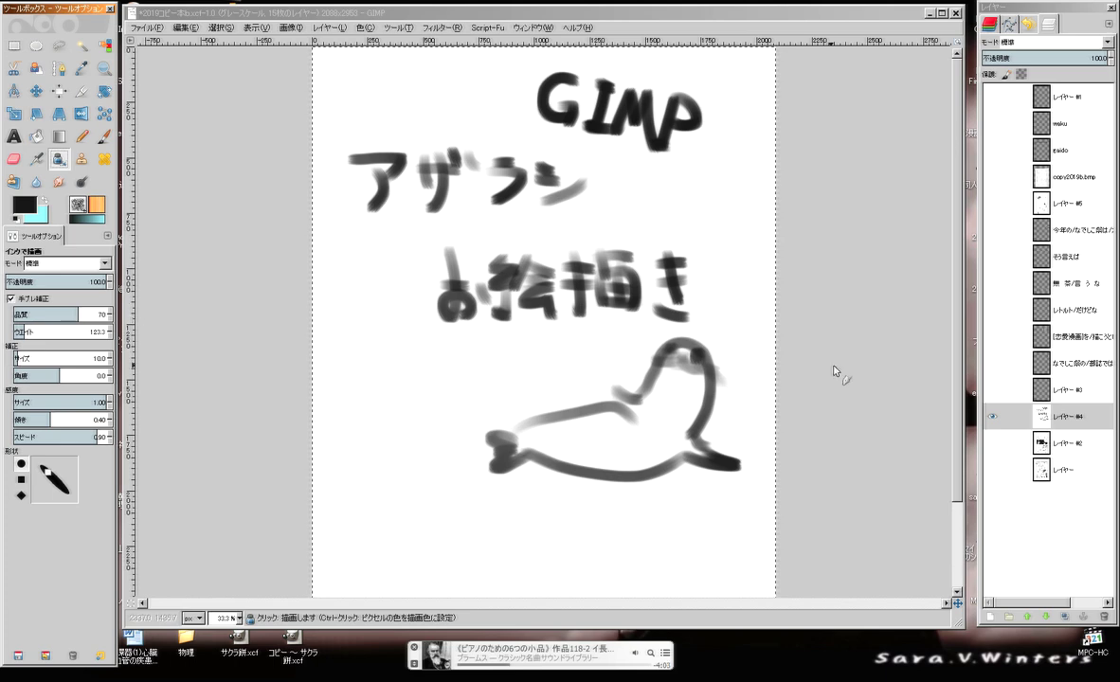
left_click(992, 418)
left_click(993, 418)
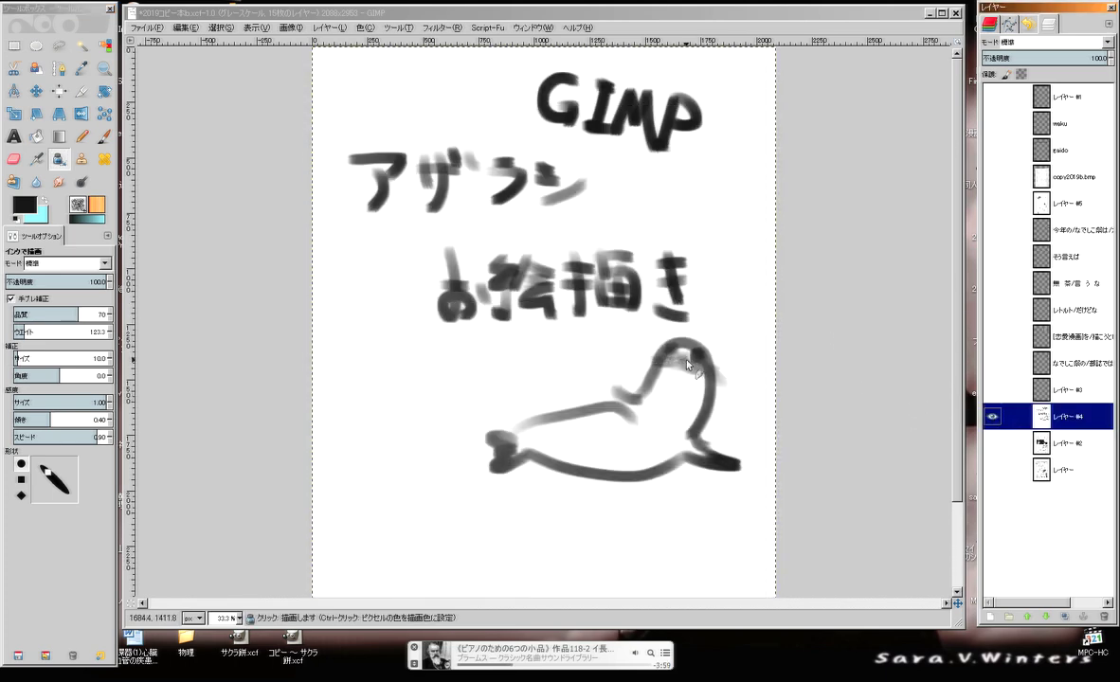
mouse_move(687, 360)
left_mouse_down()
mouse_move(702, 363)
mouse_move(669, 358)
mouse_move(704, 360)
left_mouse_up()
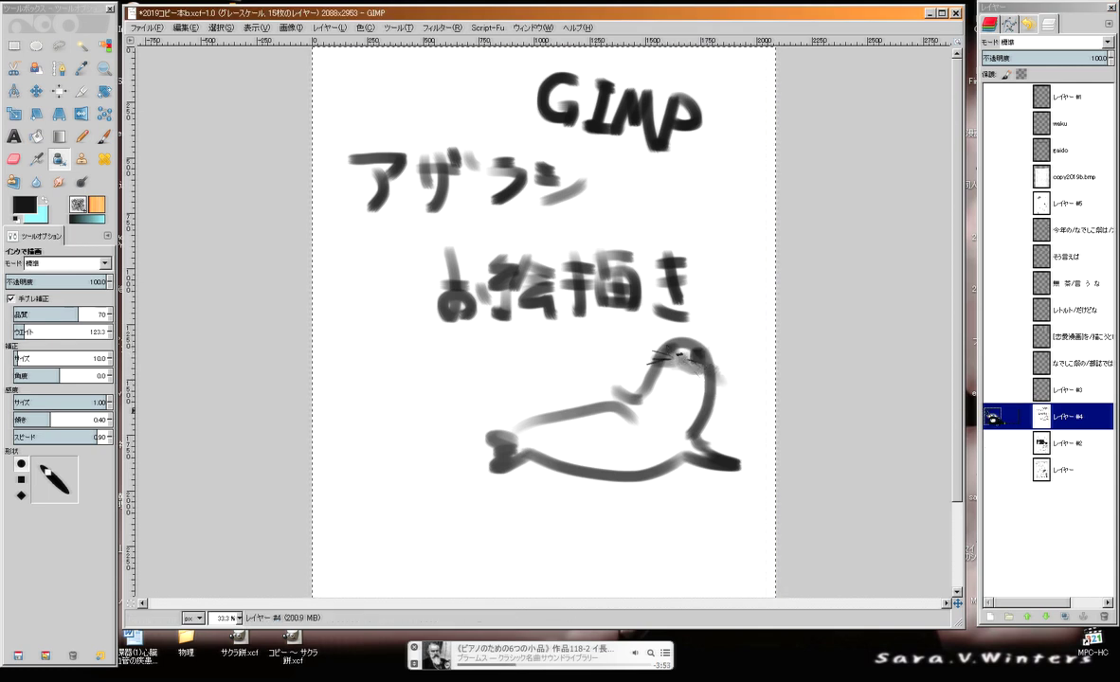
Delete the seal drawing's layer and add a new white-filled layer of 2088 × 2953 px above レイヤー #2
left_click(993, 417)
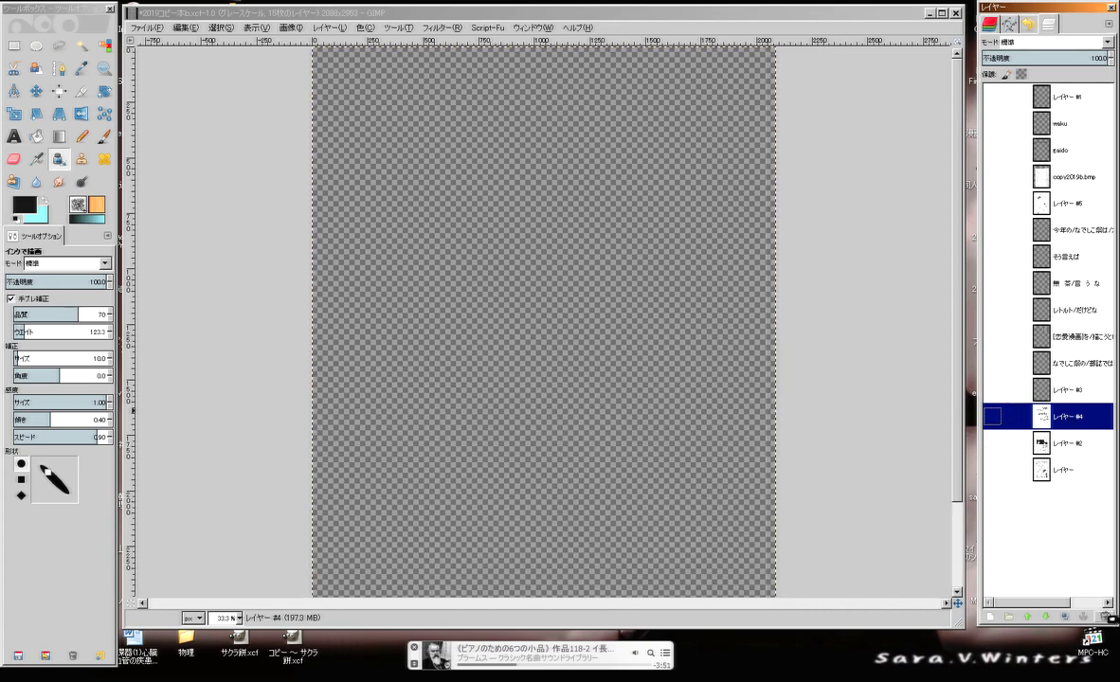
left_click(1104, 617)
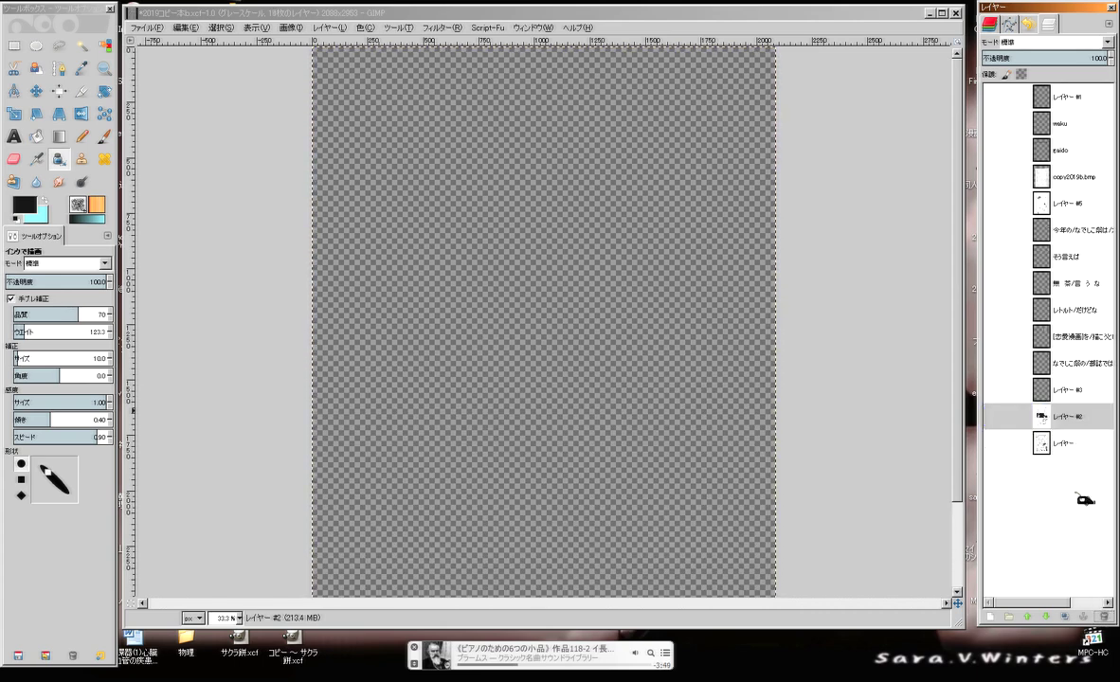
left_click(1068, 417)
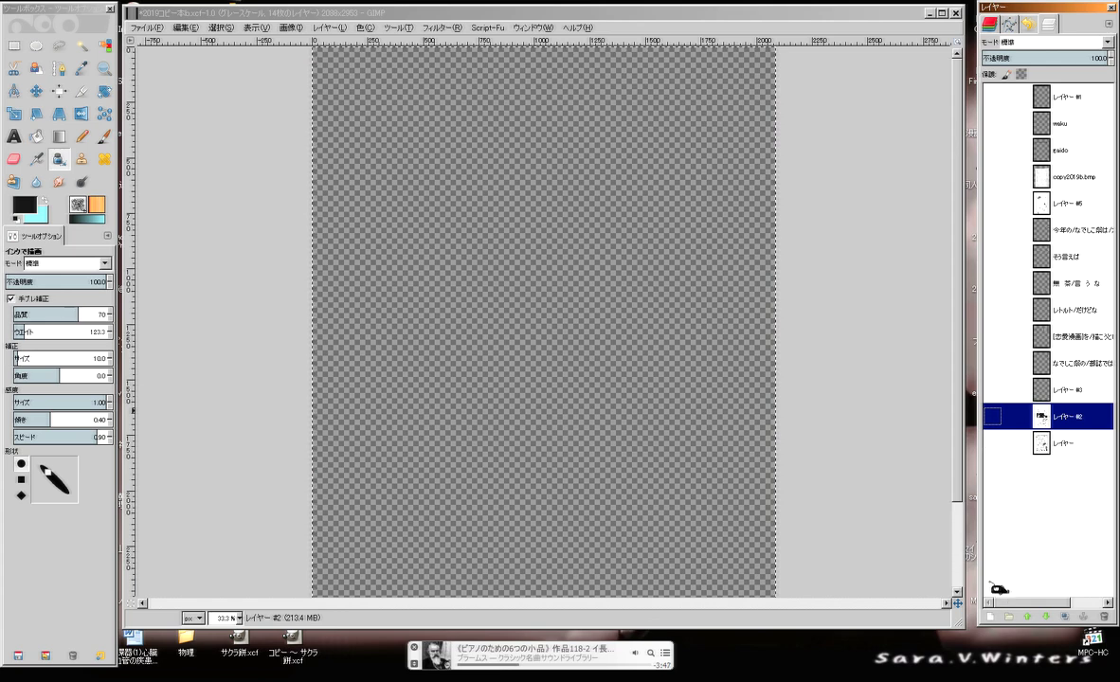
left_click(990, 616)
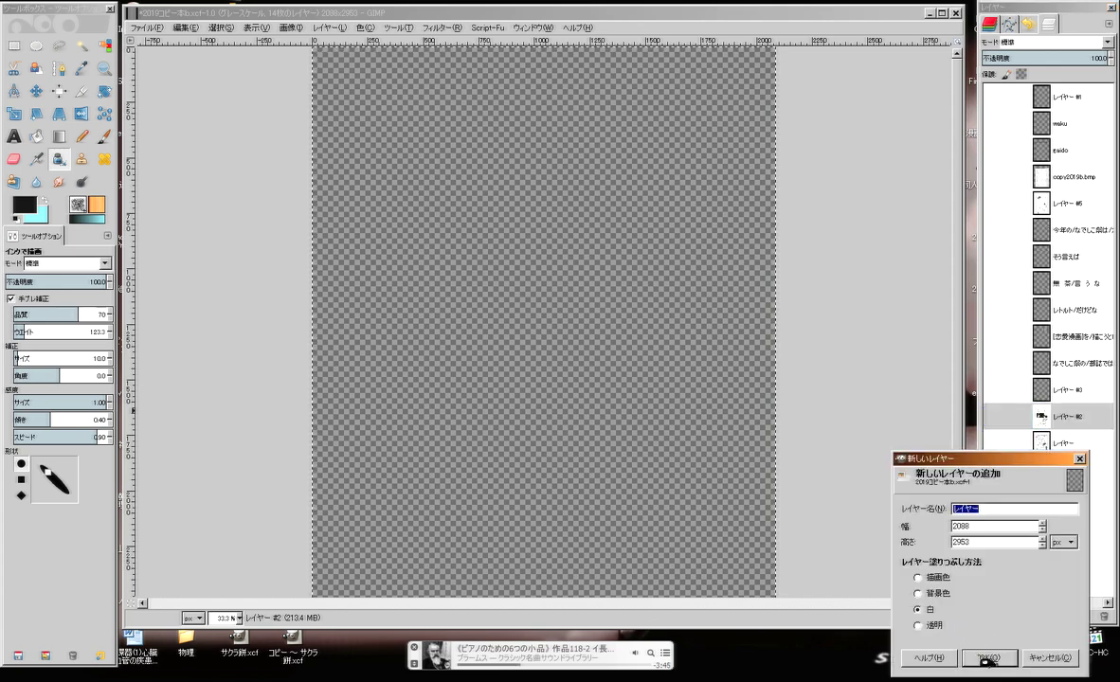
key("Return")
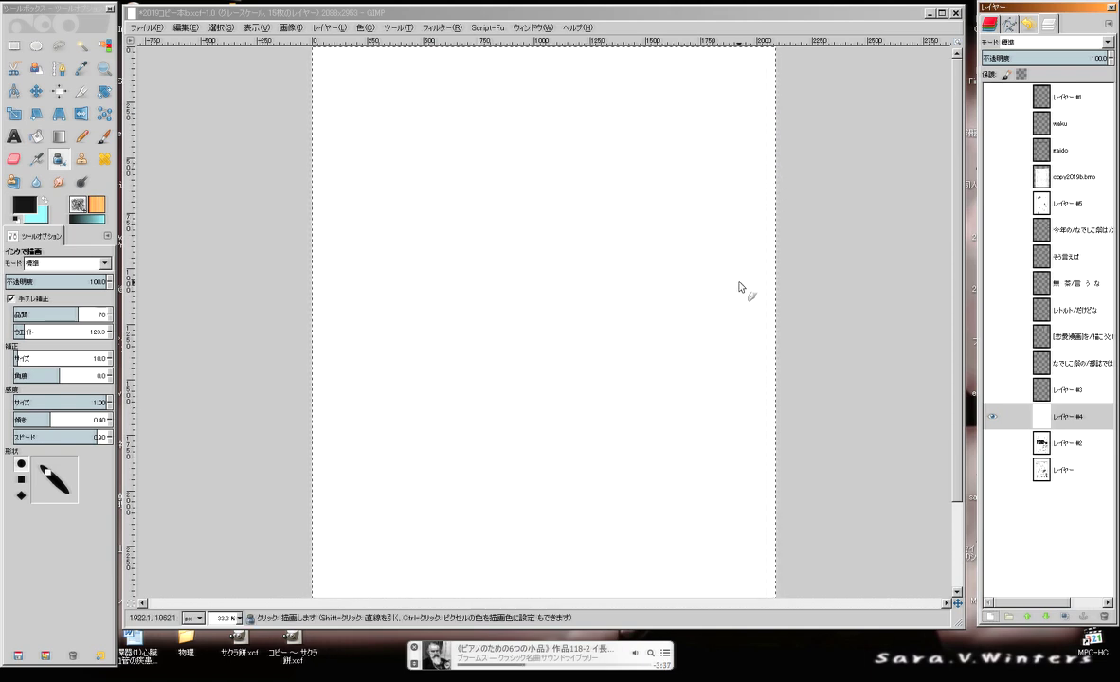
key("plus")
key("plus")
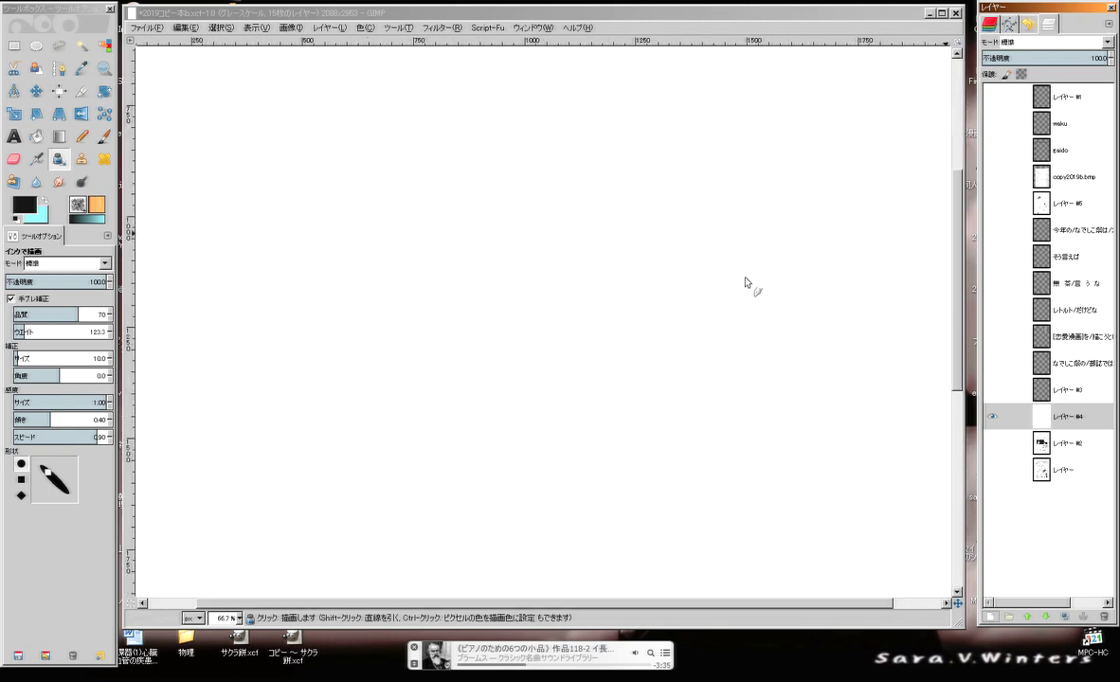
key("minus")
key("minus")
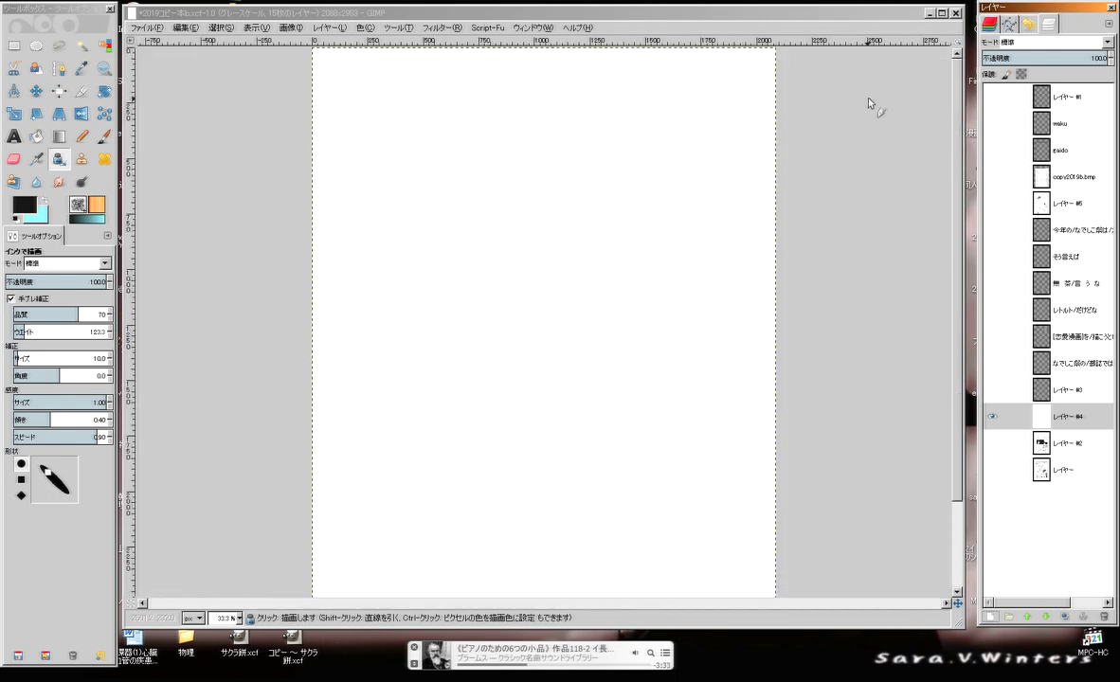
Select the copy2019b.bmp layer and make the scanned comic sketch visible
left_click(1066, 177)
left_click(992, 176)
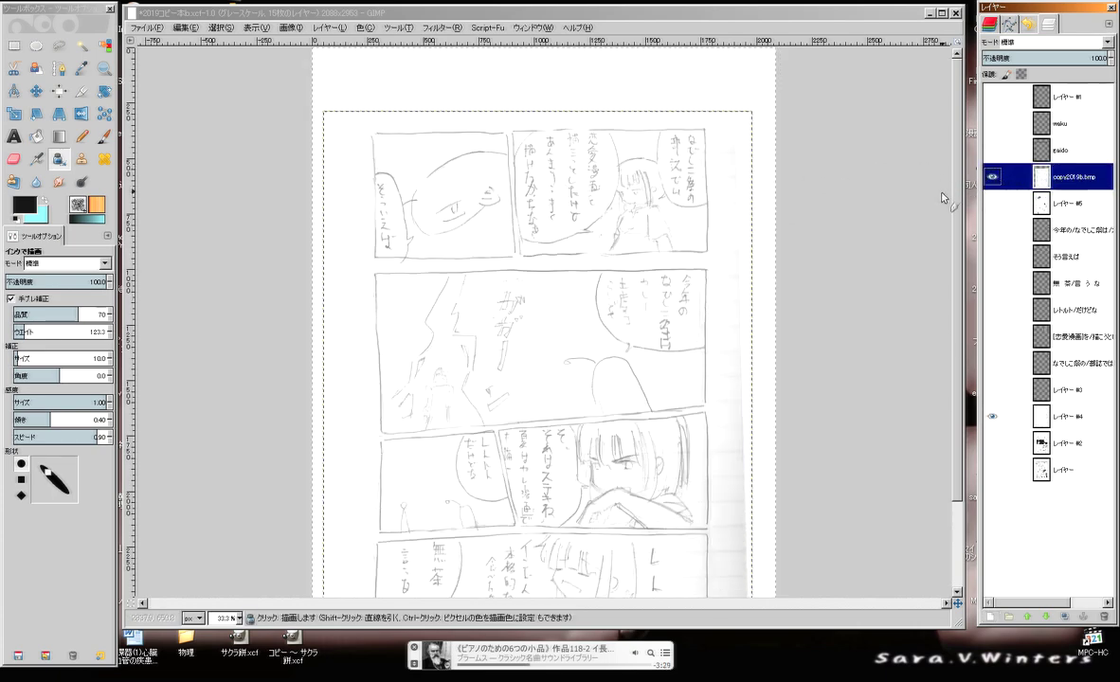
left_click_drag(956, 207, 925, 285)
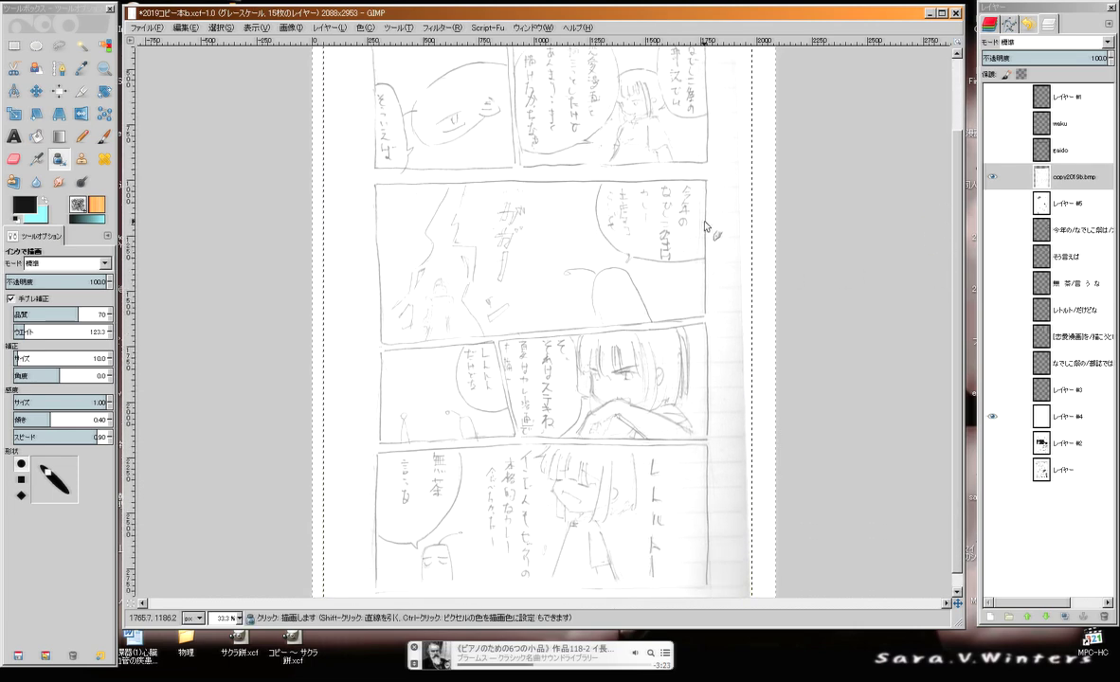
Examine the scanned sketch's panel borders and gaps at 100% zoom, from the second panel row down the page
key("1")
left_click_drag(717, 241, 366, 413)
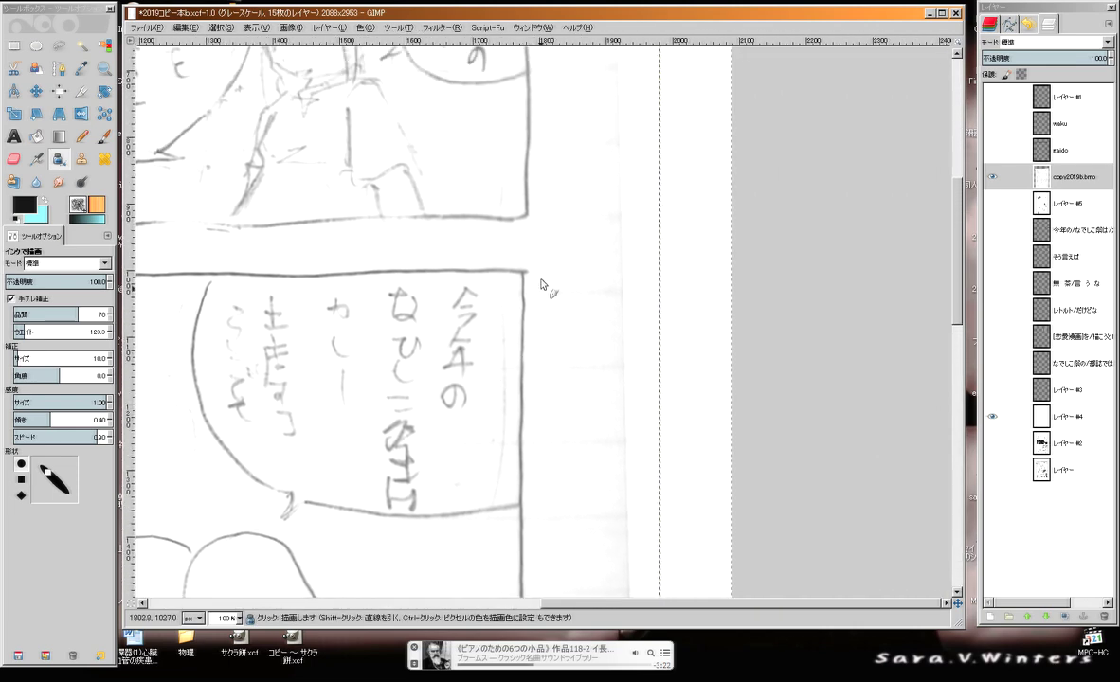
left_click_drag(546, 275, 567, 412)
scroll(570, 215, "down", 15)
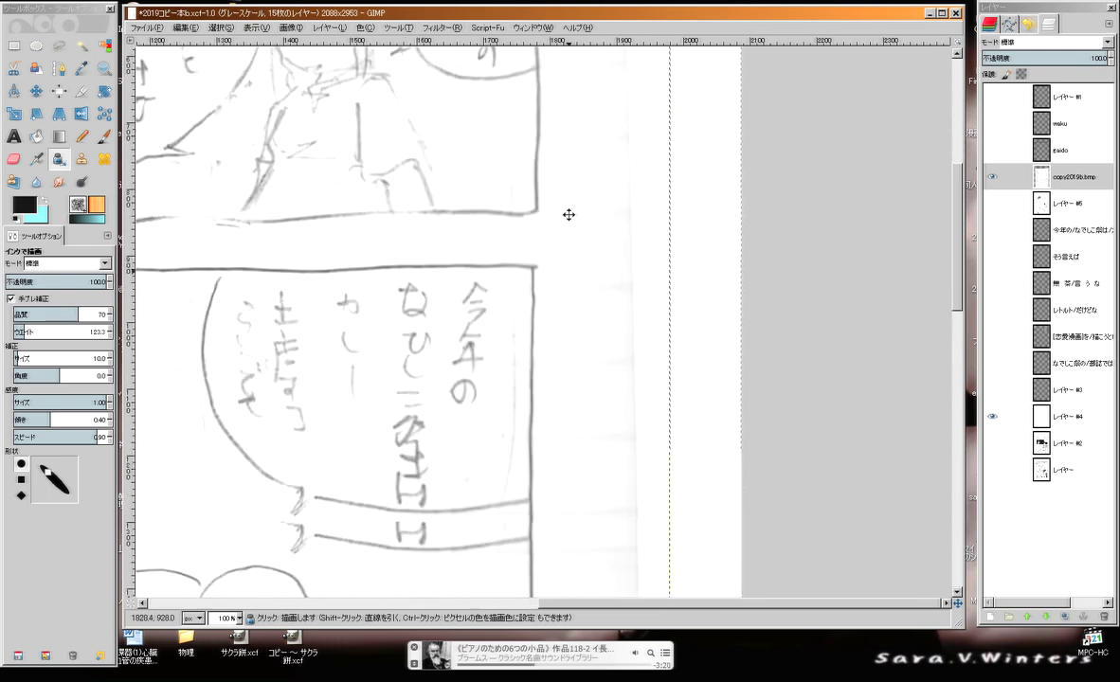
left_click_drag(581, 144, 659, 34)
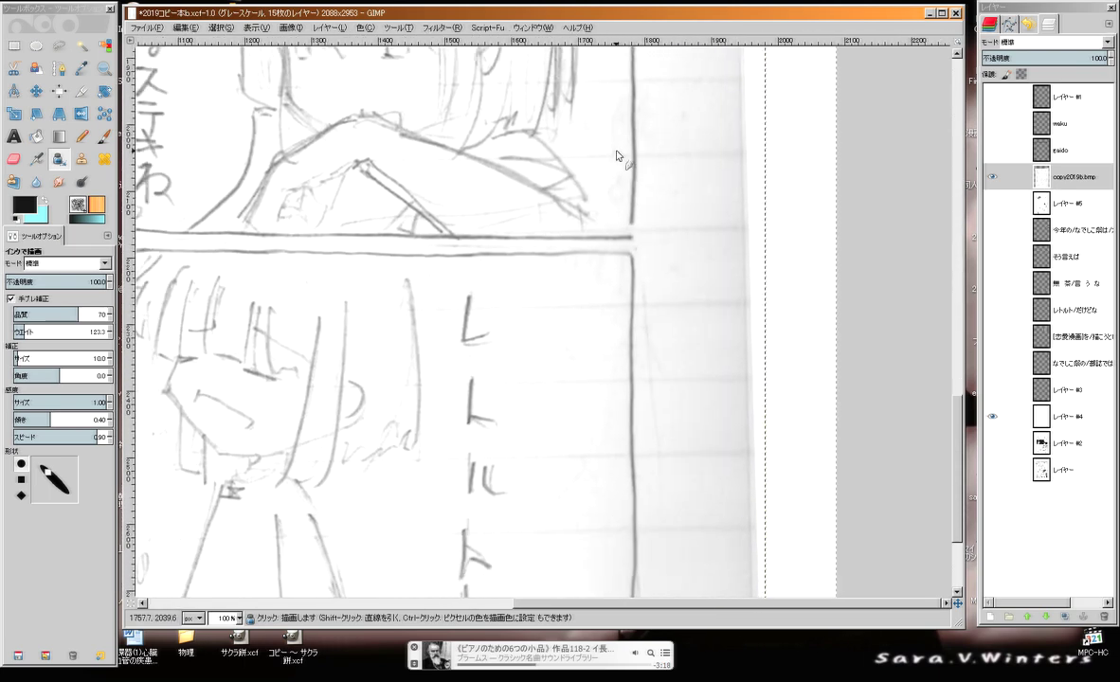
scroll(616, 156, "down", 3)
left_click_drag(529, 200, 518, 417)
left_click_drag(528, 275, 524, 453)
left_click_drag(487, 396, 492, 332)
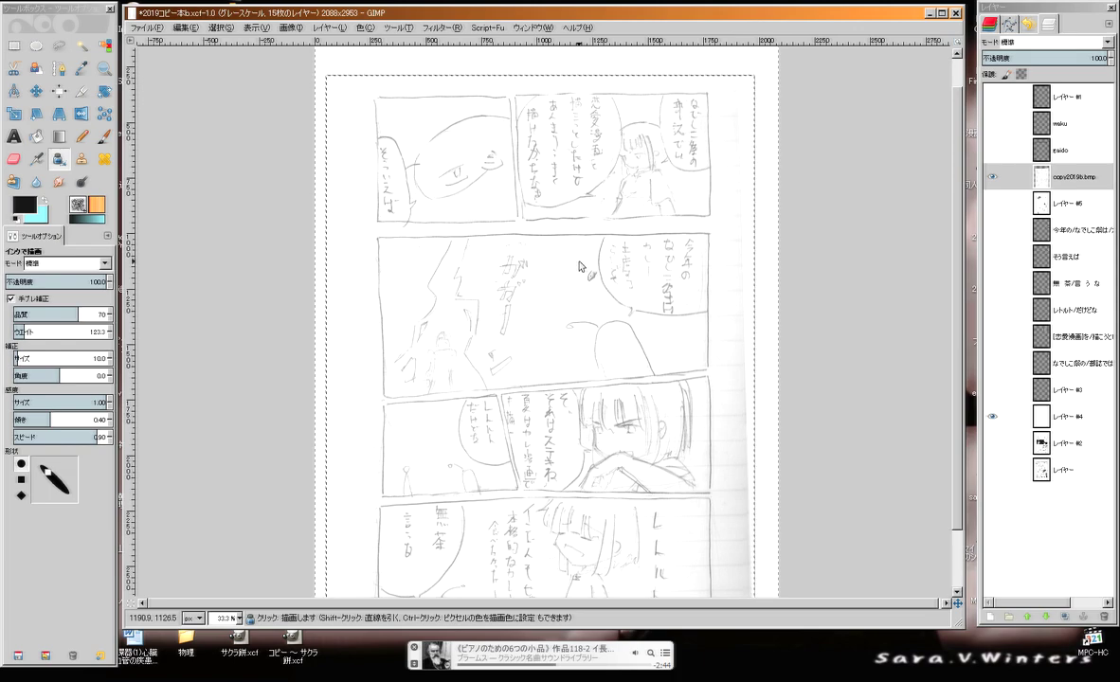
mouse_move(569, 322)
left_mouse_down()
mouse_move(567, 163)
mouse_move(553, 392)
mouse_move(517, 302)
mouse_move(495, 325)
mouse_move(537, 286)
mouse_move(505, 272)
mouse_move(490, 279)
left_mouse_up()
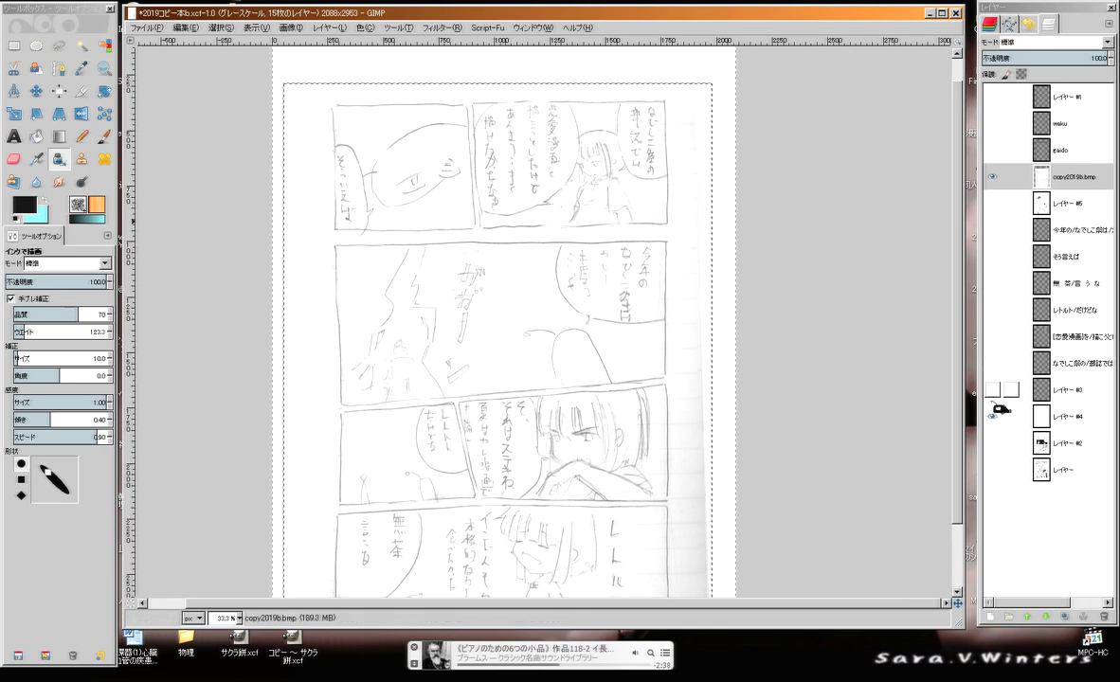
Place a horizontal guide along the upper edge of the sketch's first panel row
left_click_drag(997, 407, 997, 446)
left_click_drag(226, 44, 205, 99)
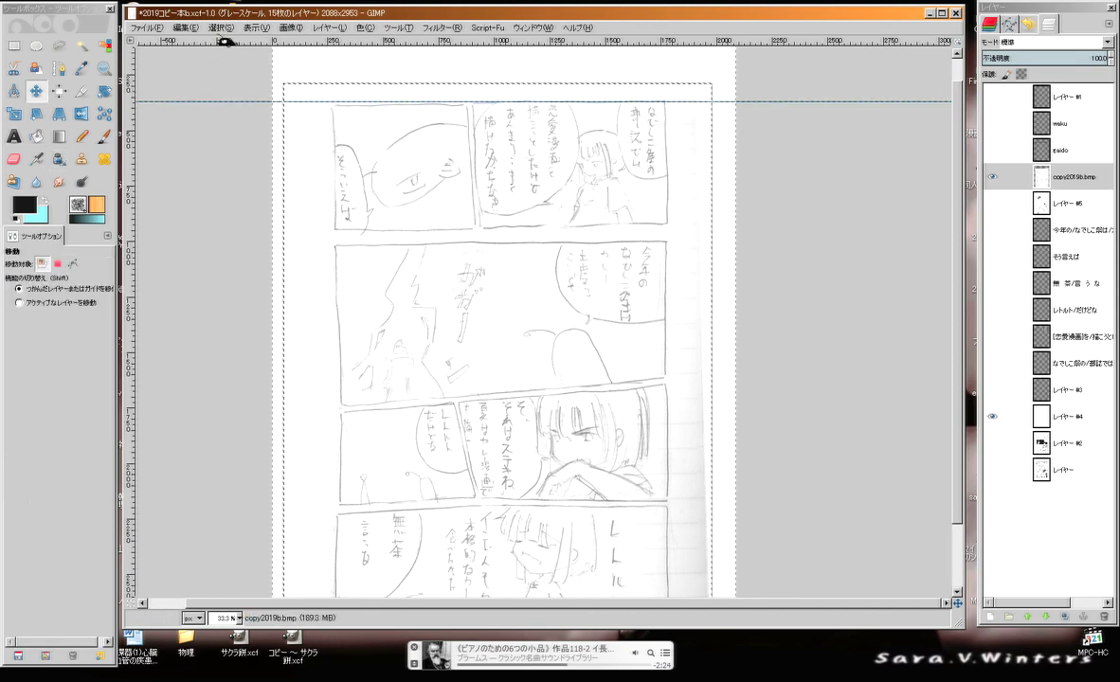
left_click(222, 30)
left_click(234, 44)
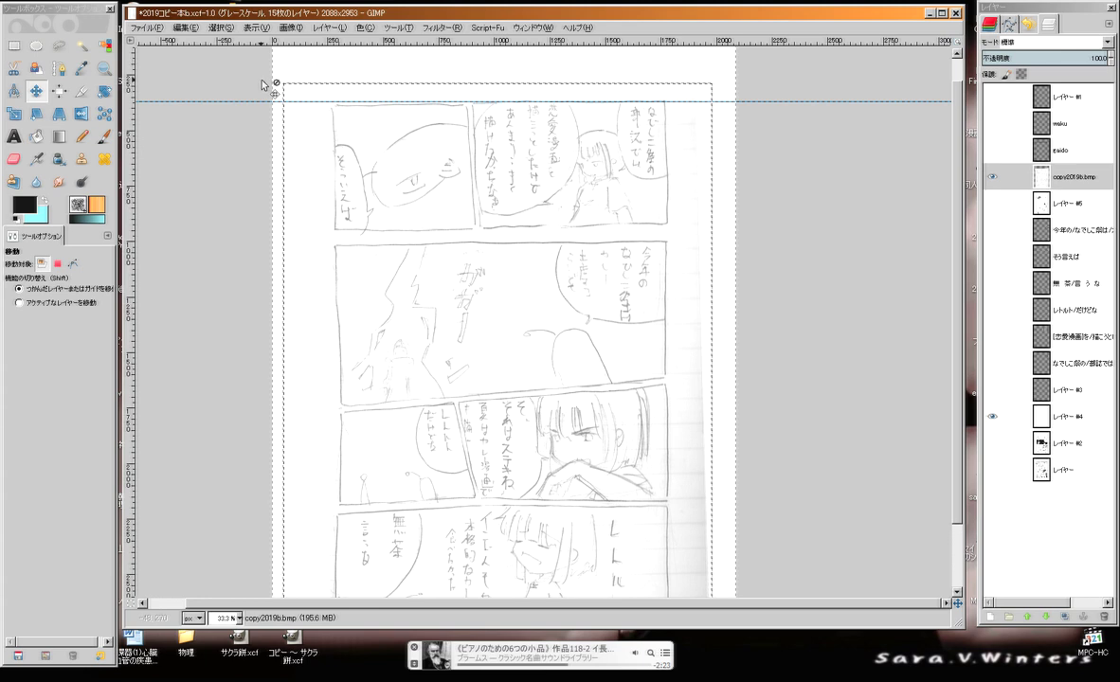
Add a new transparent 2088 × 2953 px layer and move it below gaido, directly above copy2019b.bmp
left_click(1057, 150)
left_click(992, 618)
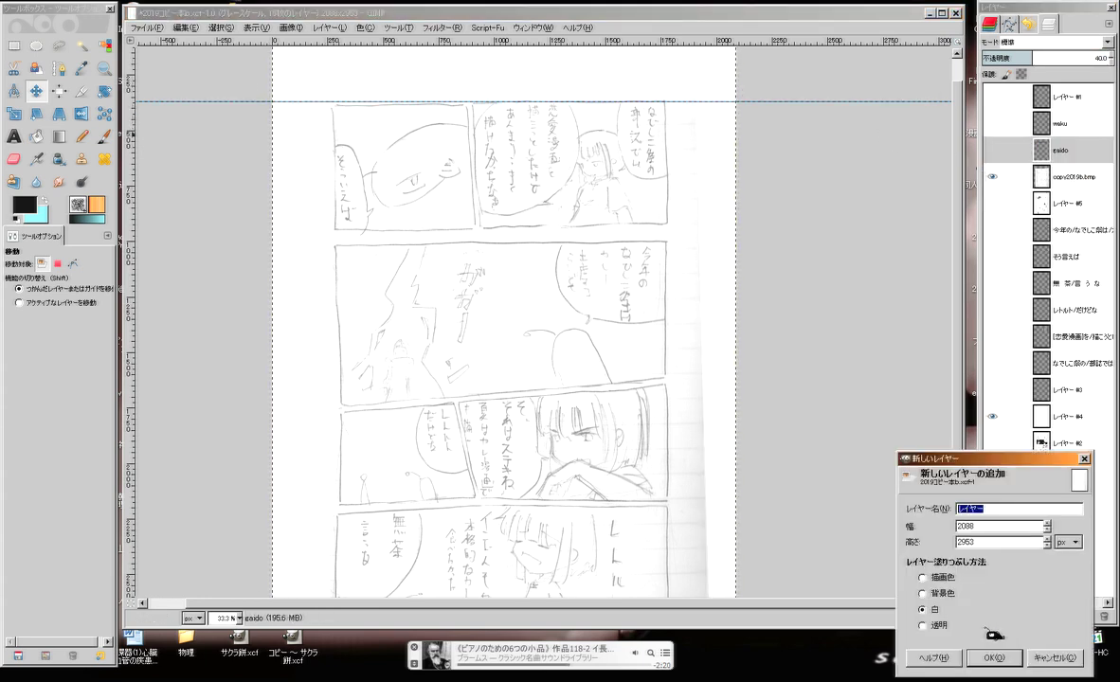
left_click(992, 656)
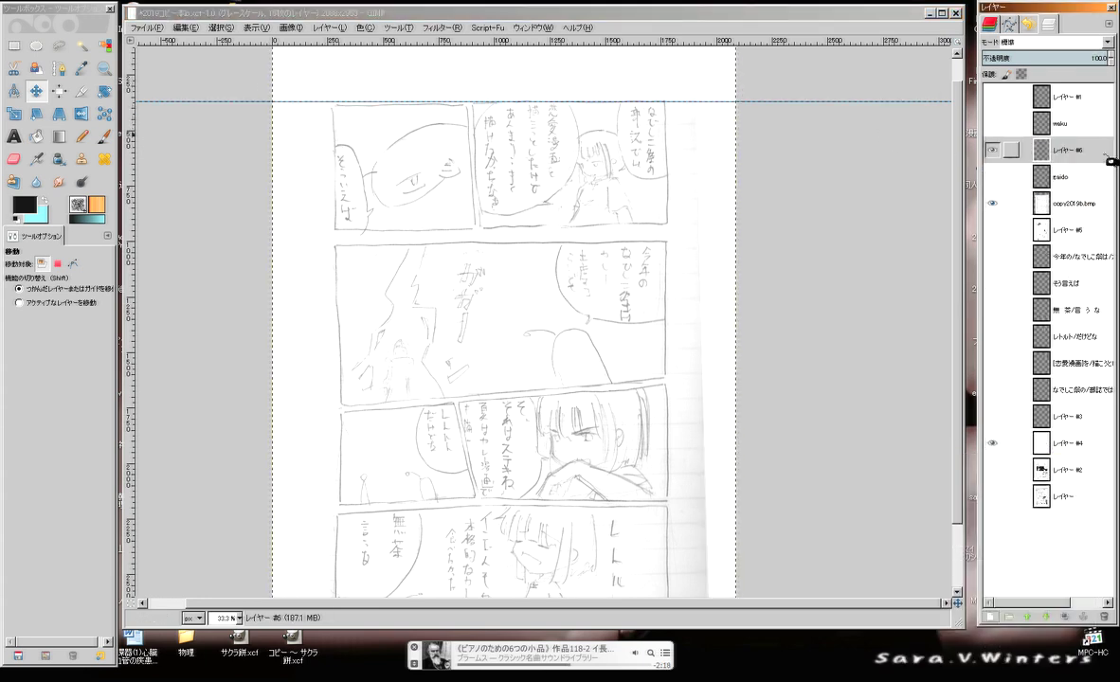
left_click_drag(1079, 151, 1078, 199)
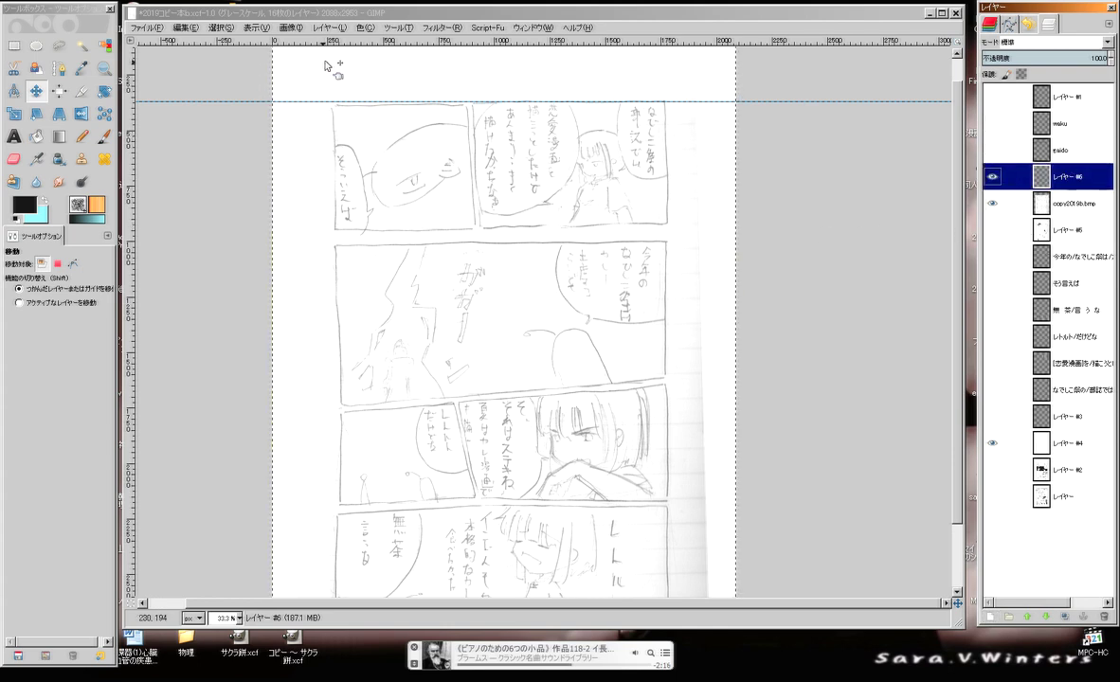
Place vertical guides along the panels' two outer sides and two horizontal guides bounding the gap between the first and second rows
left_click_drag(129, 168, 337, 210)
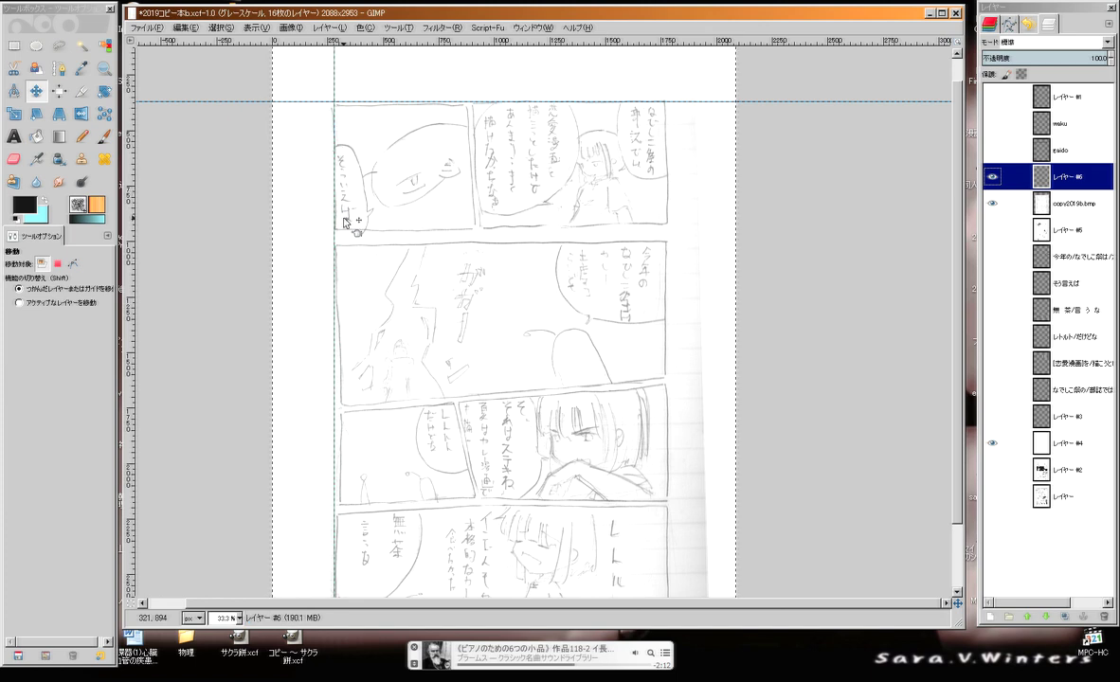
left_click_drag(129, 211, 676, 245)
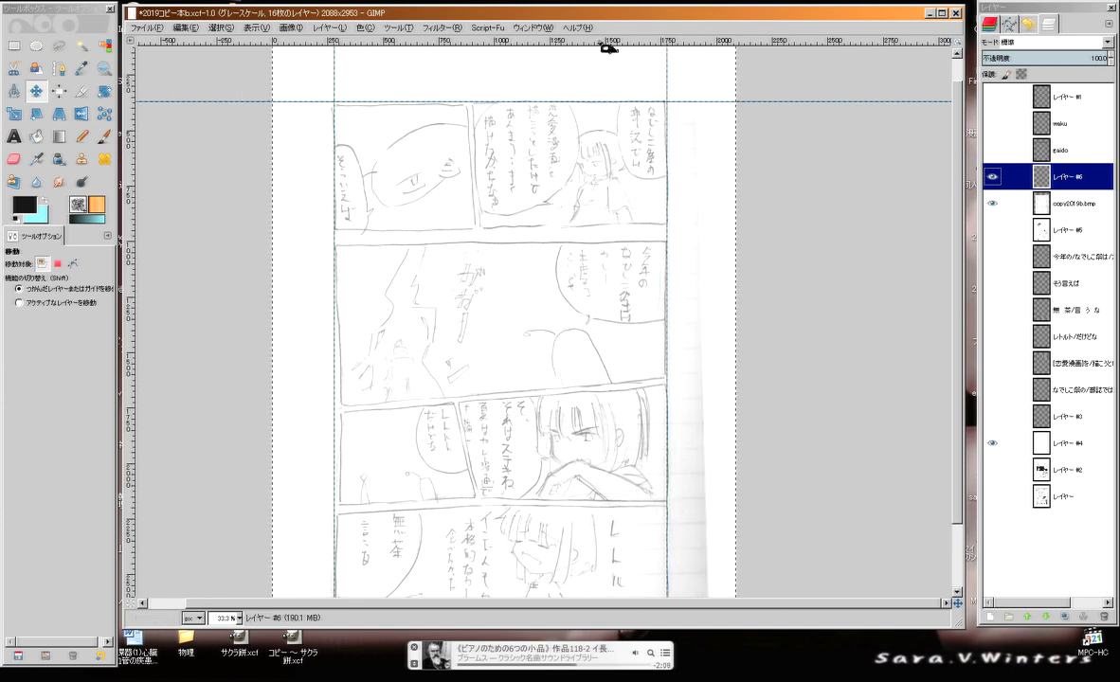
left_click_drag(607, 48, 610, 232)
left_click_drag(522, 46, 543, 242)
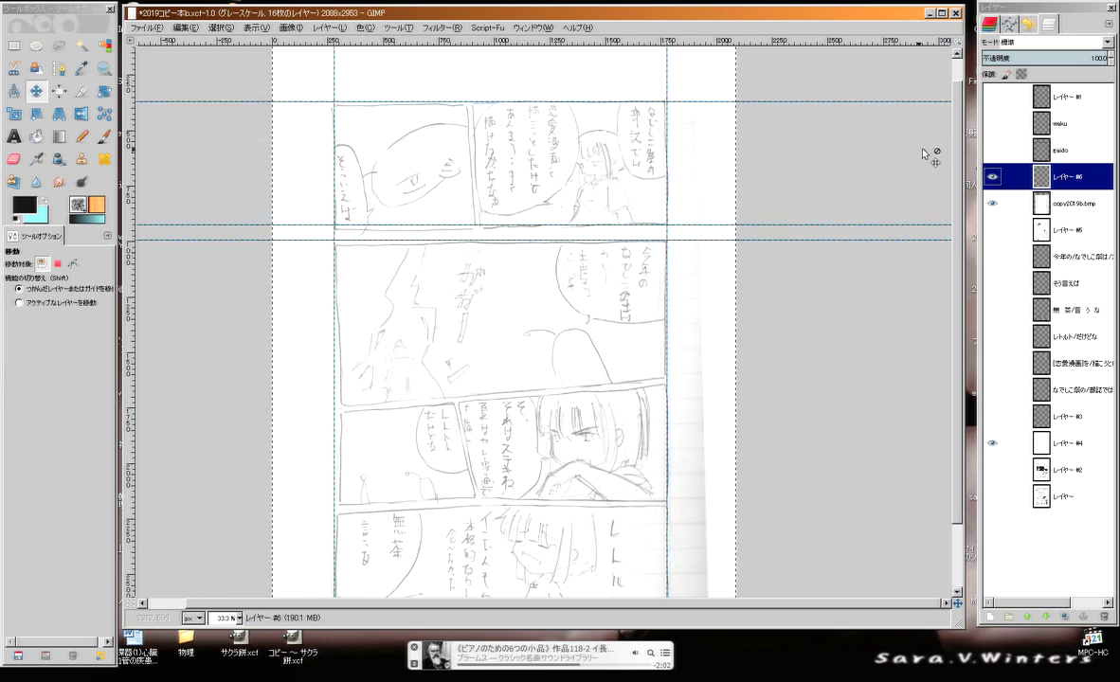
Place paired horizontal guides at the gaps between the second, third and fourth panel rows, starting at about 1674 px
scroll(955, 200, "down", 3)
scroll(955, 200, "down", 1)
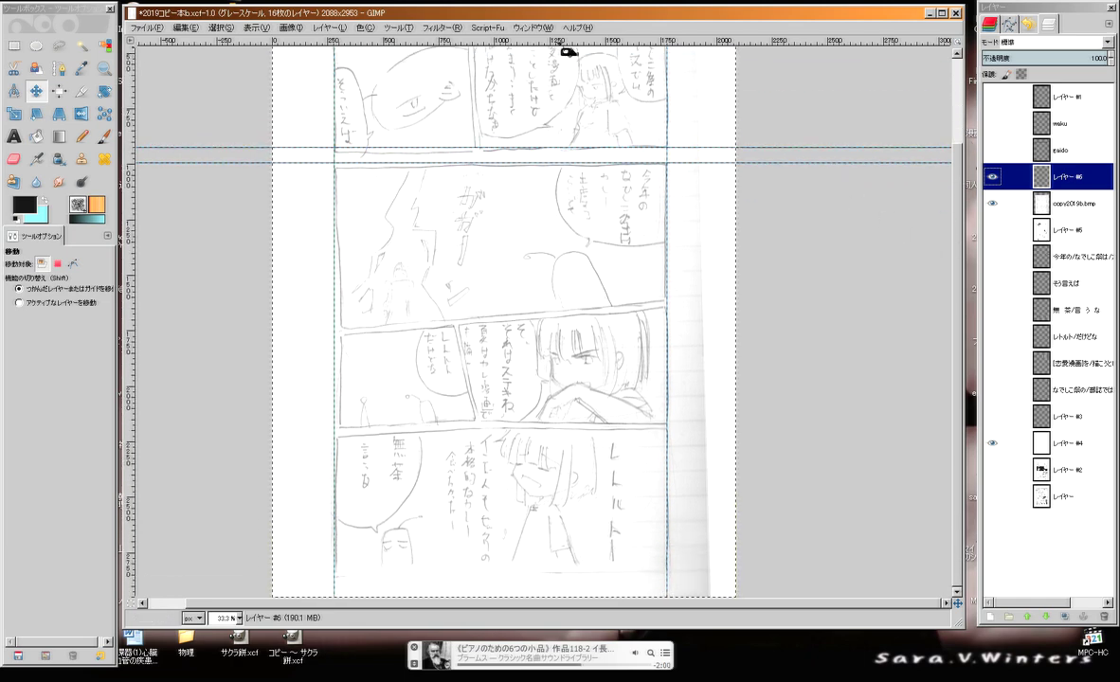
left_click_drag(570, 44, 571, 314)
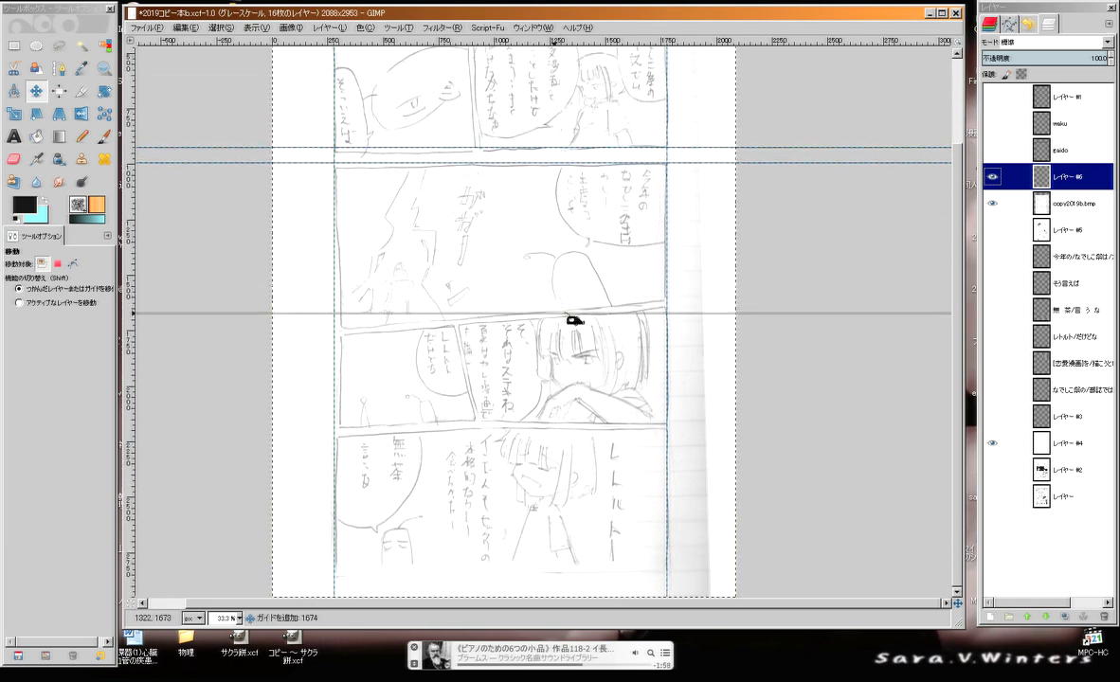
left_click_drag(552, 42, 545, 319)
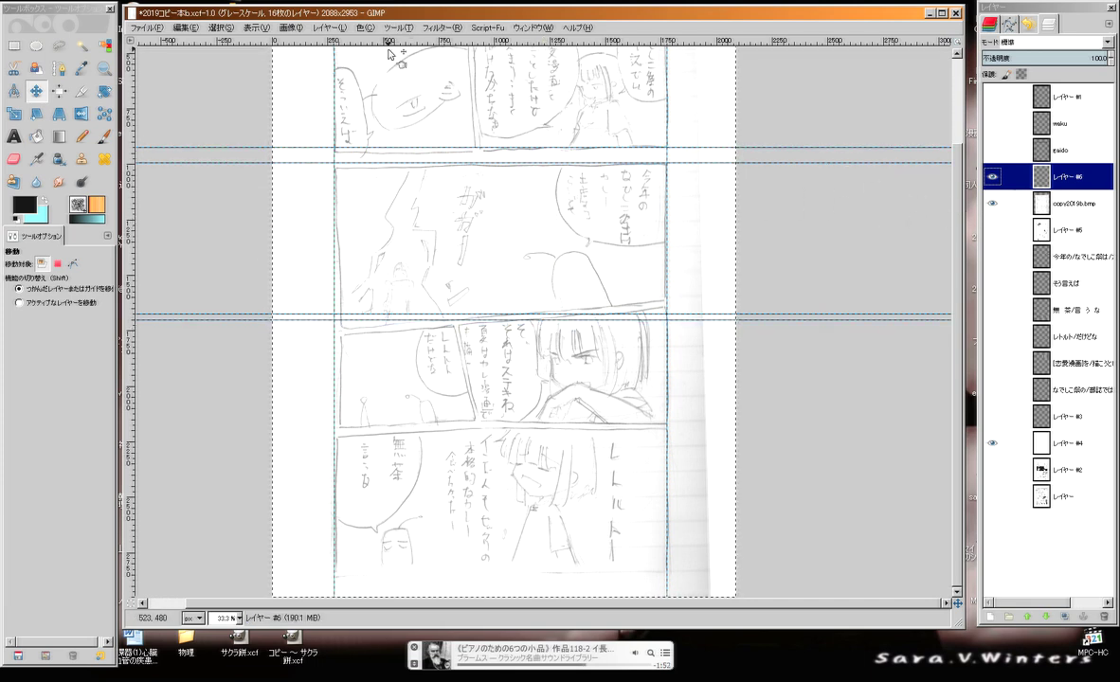
left_click_drag(388, 44, 423, 432)
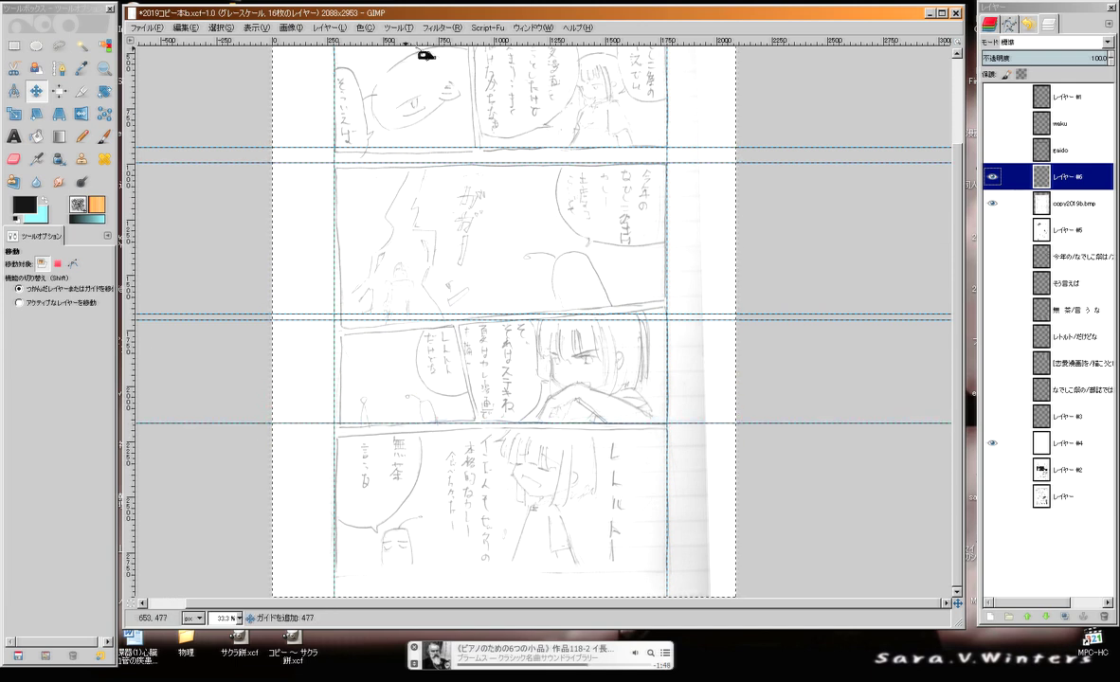
left_click_drag(397, 44, 438, 430)
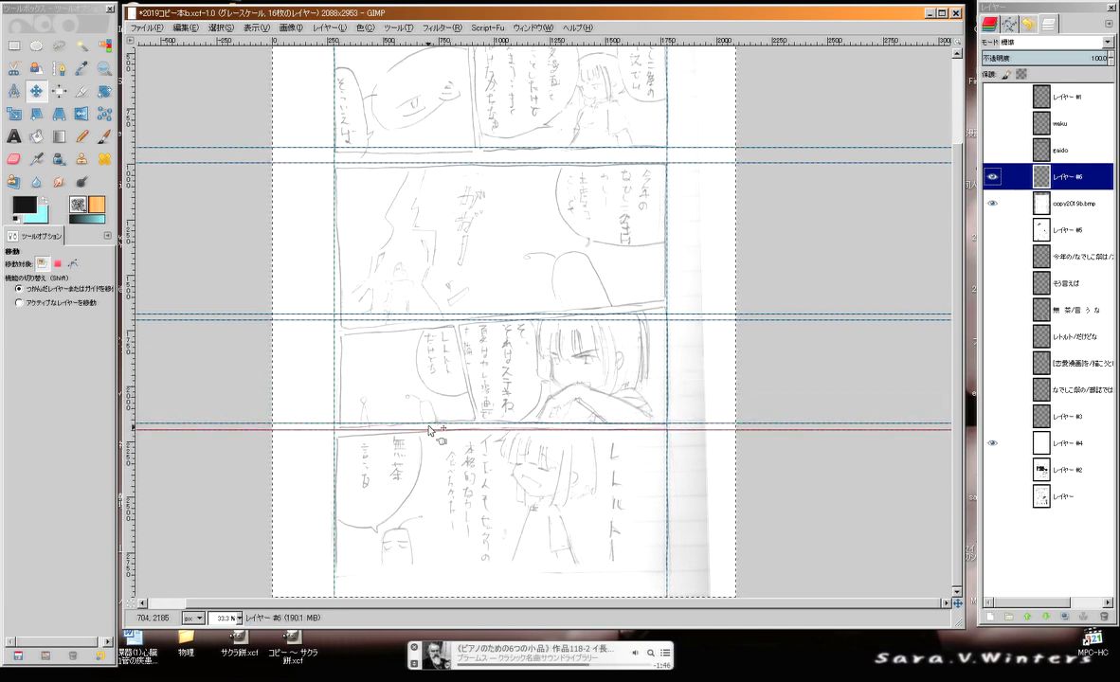
scroll(891, 151, "up", 5)
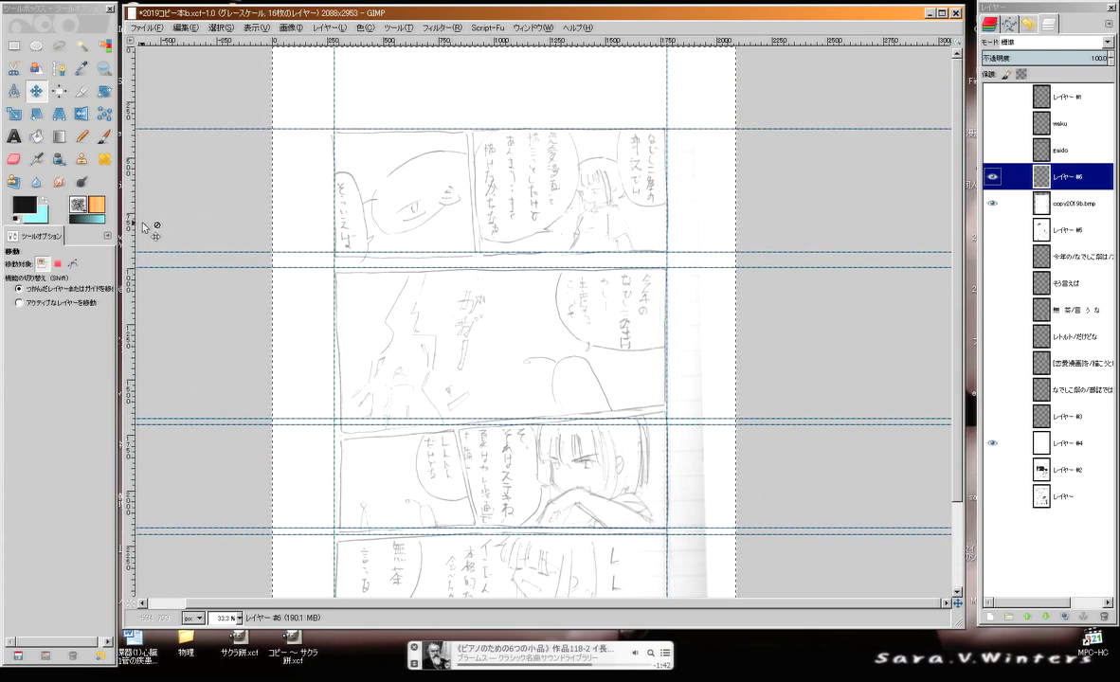
Place two vertical guides bounding the gap between the first row's two panels, at about 890 and 920 px
left_click_drag(133, 232, 469, 284)
left_click_drag(135, 264, 484, 282)
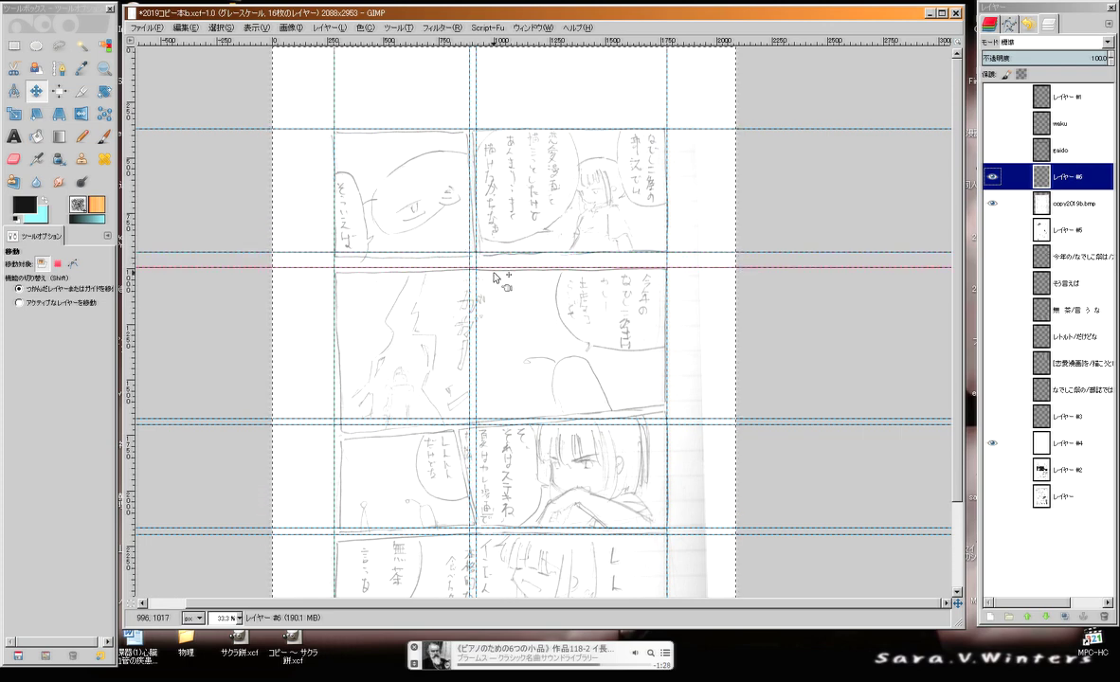
left_click_drag(484, 326, 505, 176)
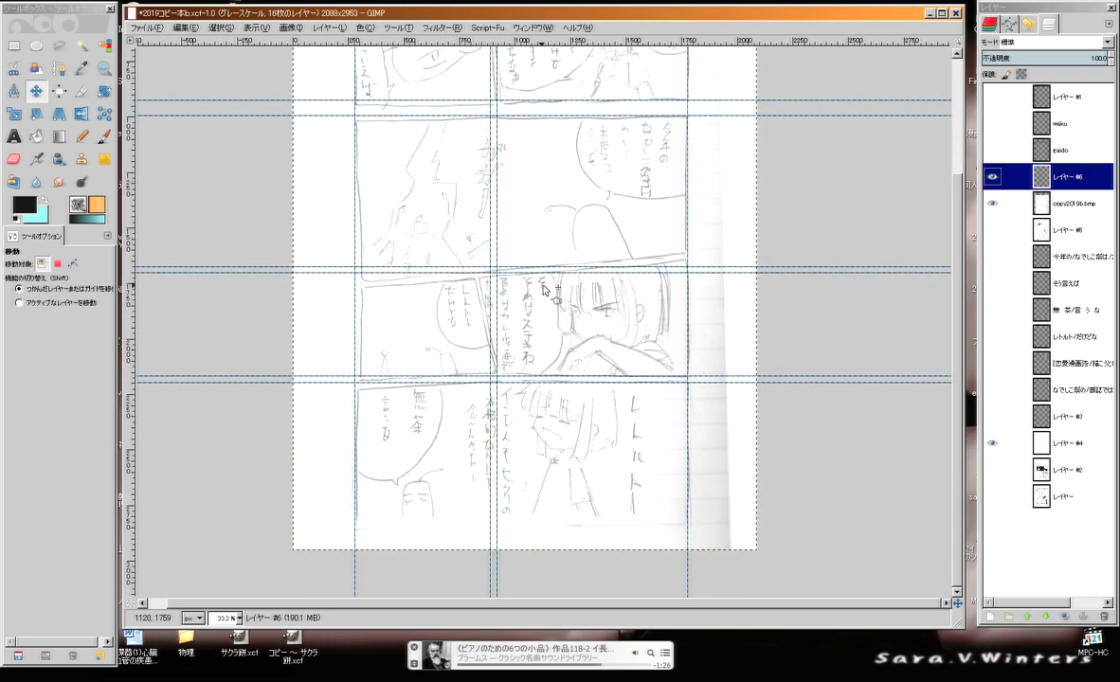
scroll(520, 284, "up", 3)
left_click_drag(528, 387, 532, 387)
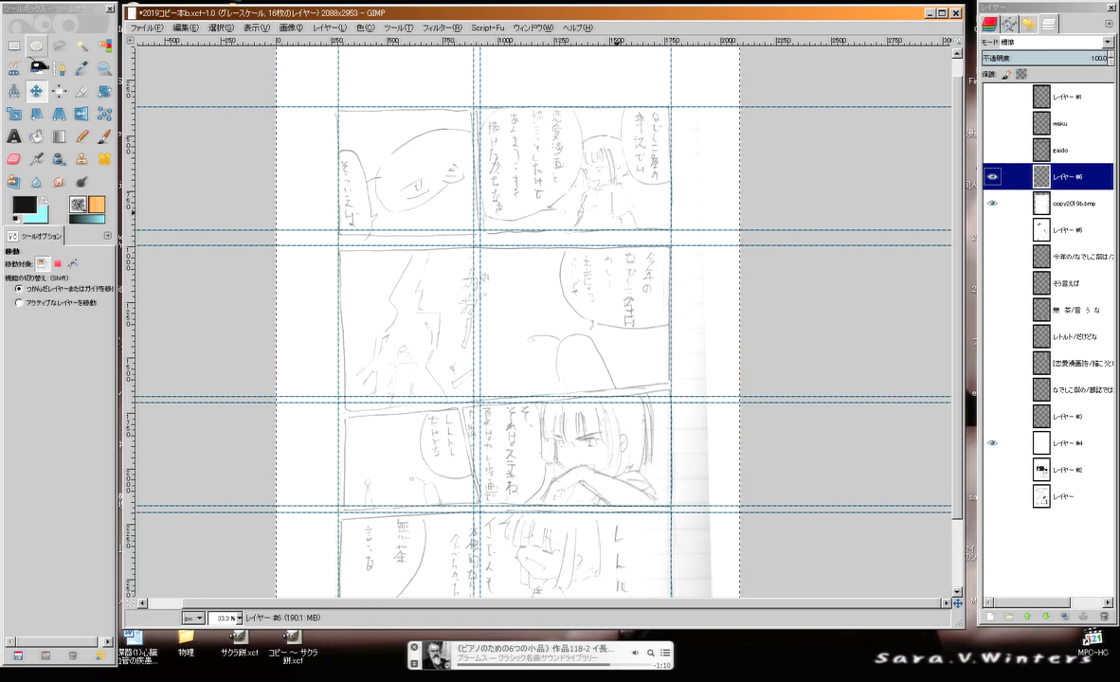
On the new layer, select both first-row panels as one combined rectangular selection along the guides, about 608 × 556 px and 860 × 556 px
left_click(1095, 181)
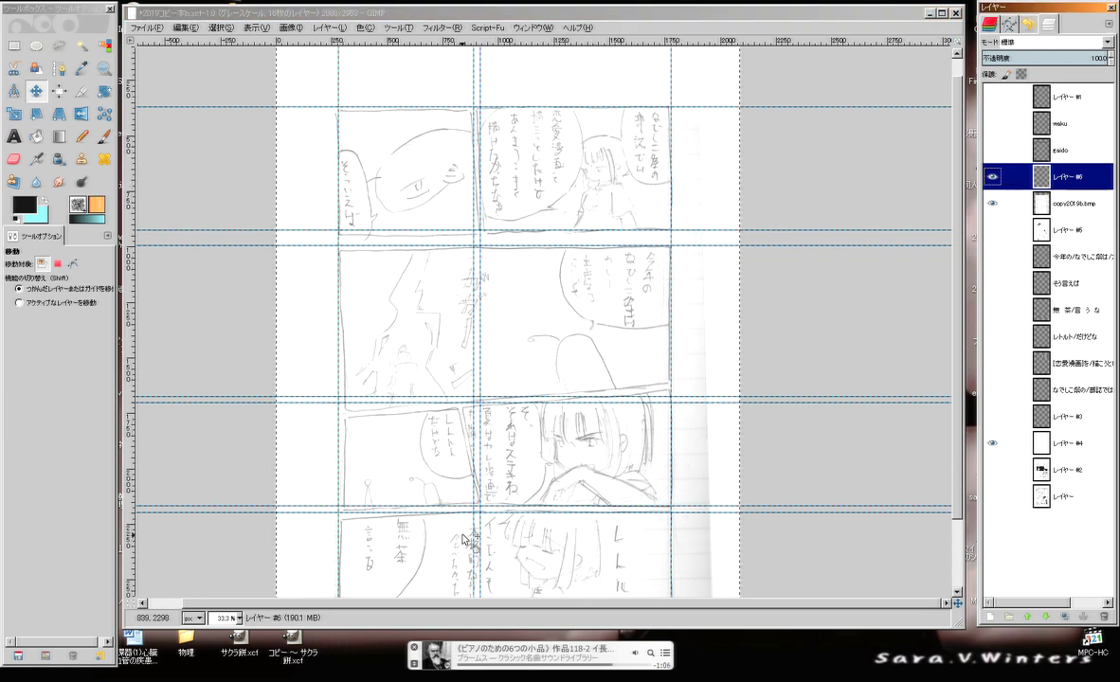
left_click(14, 44)
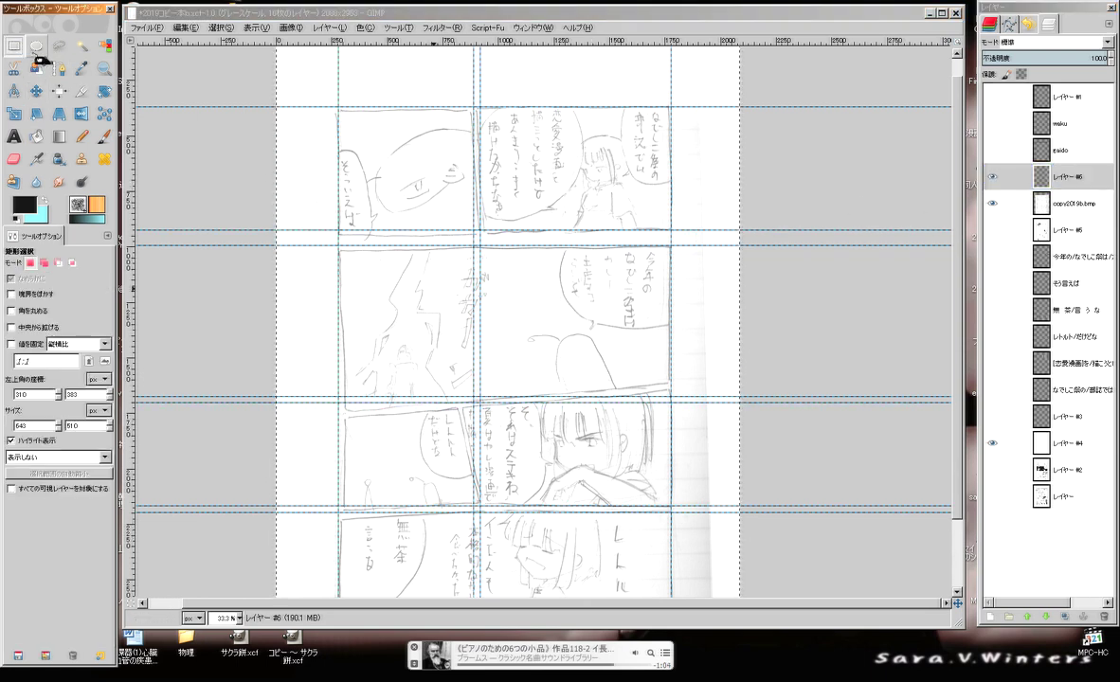
left_click_drag(336, 105, 483, 243)
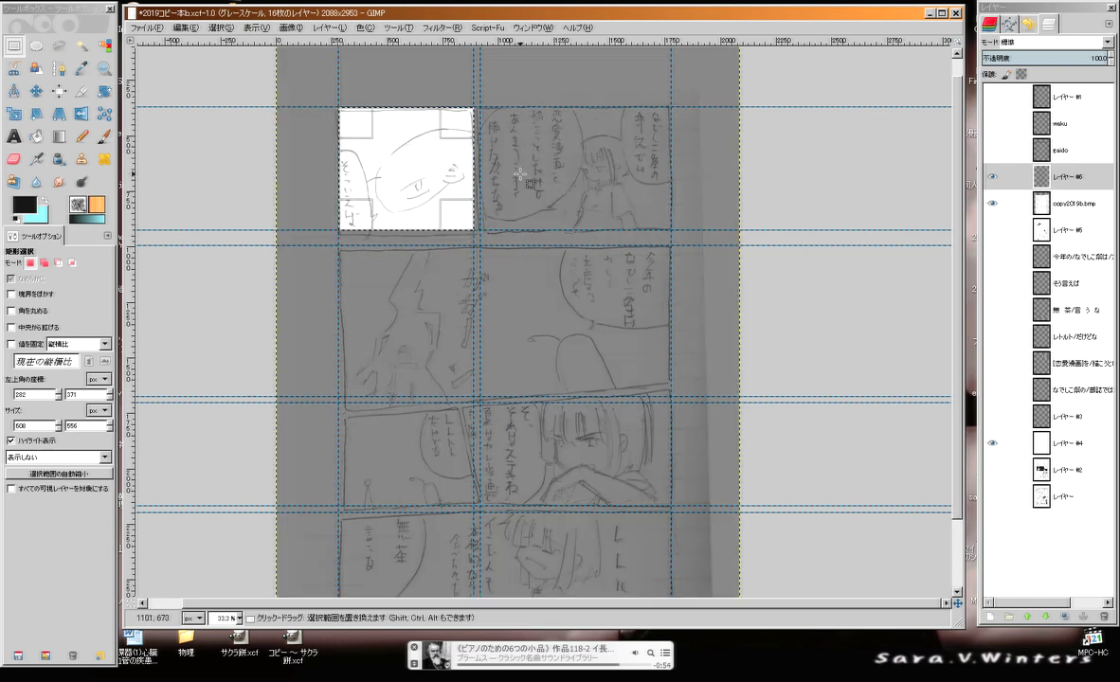
key("shift")
left_click_drag(481, 107, 671, 230)
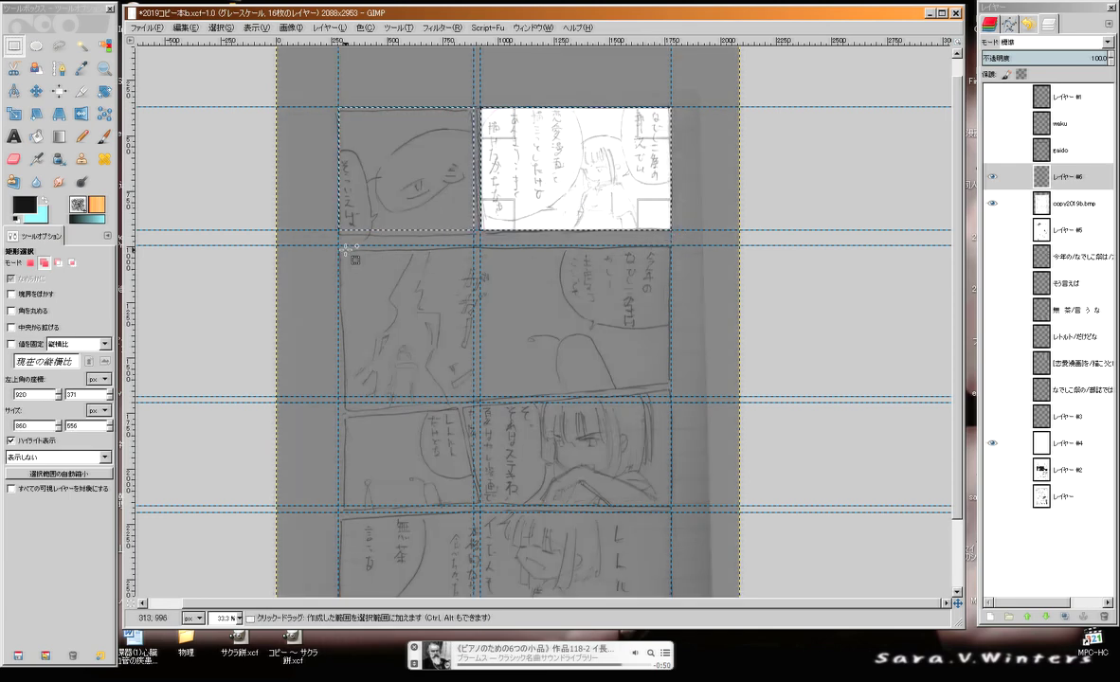
Add the second row to the selection as a single full-width rectangle of about 1498 × 679 px
left_click_drag(342, 250, 478, 407)
left_click_drag(479, 244, 675, 403)
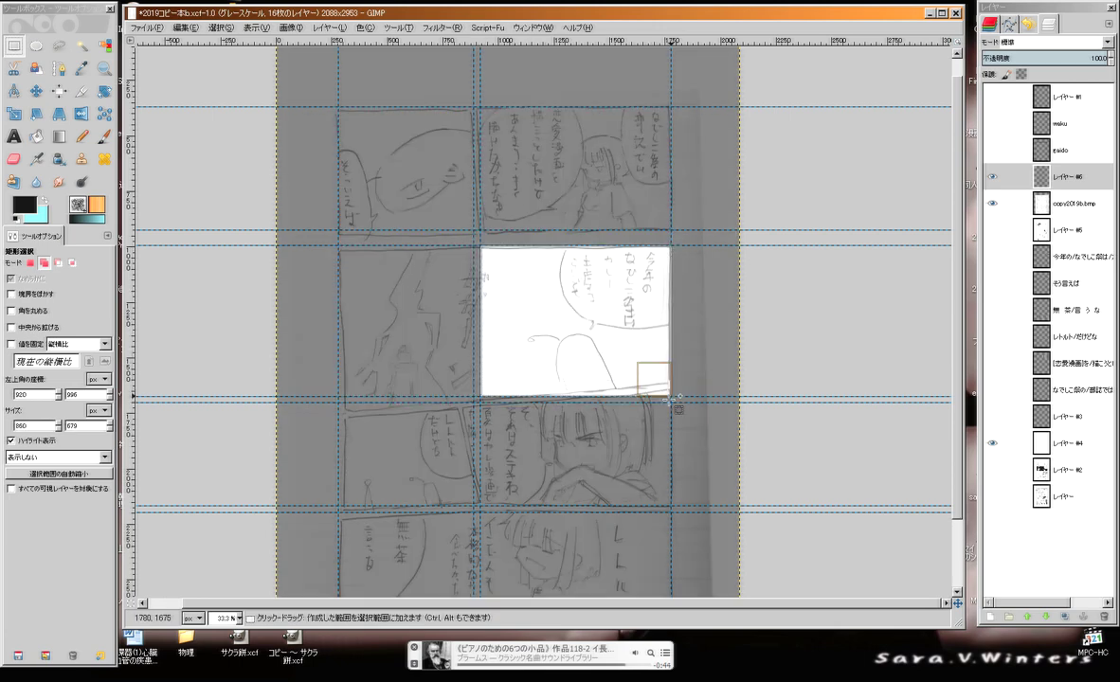
scroll(928, 386, "down", 2)
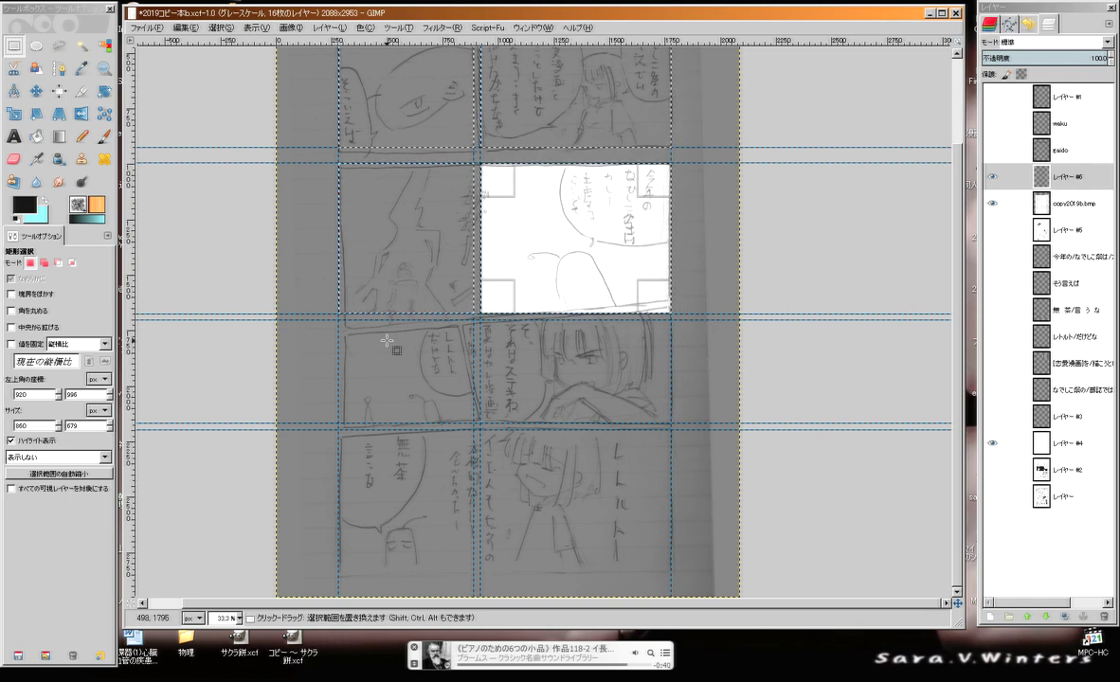
left_click_drag(341, 166, 673, 310)
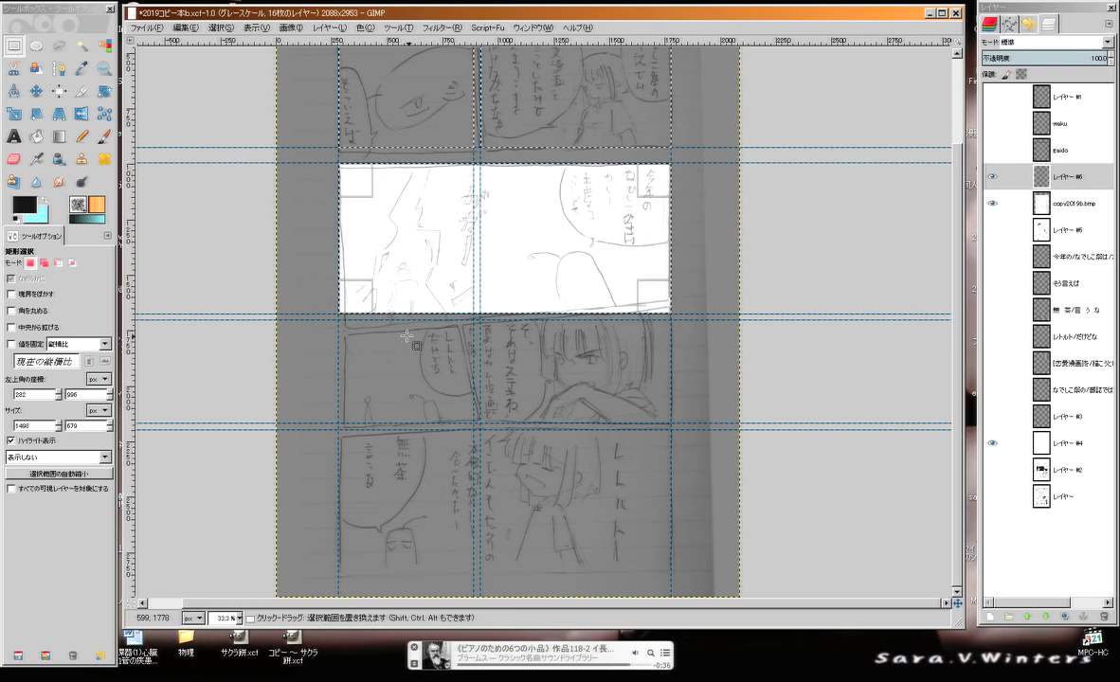
Add the third row's two panels, each about 464 px high, and the full-width fourth-row panel, about 1498 × 777 px, to the selection
left_click_drag(343, 324, 484, 418)
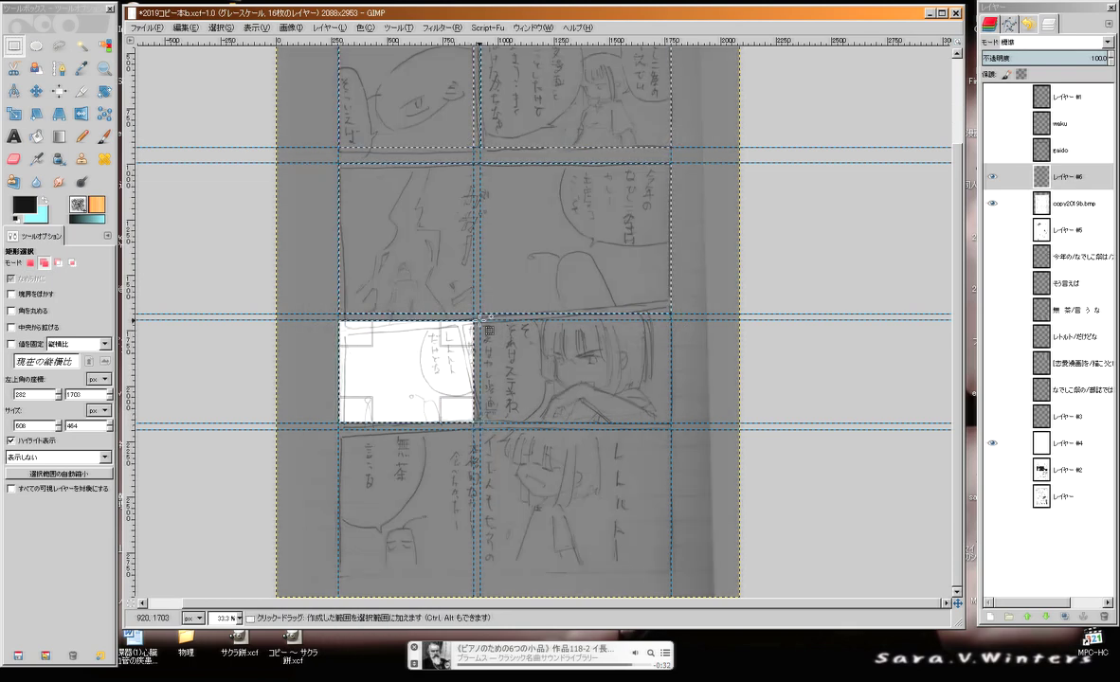
left_click_drag(483, 320, 677, 425)
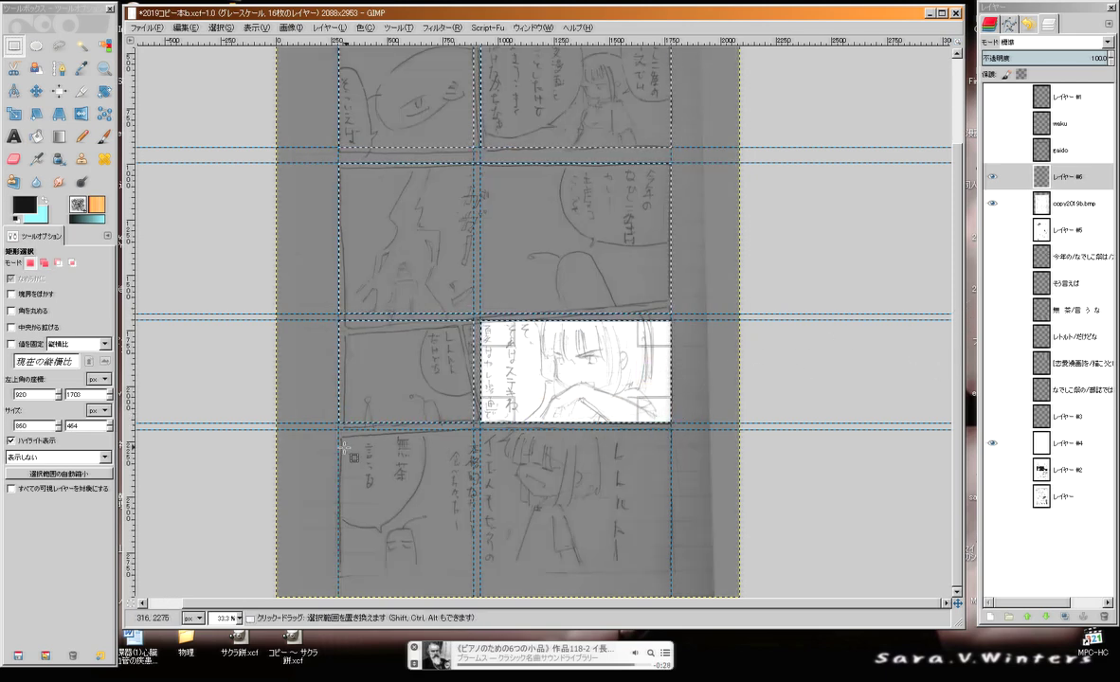
left_click_drag(347, 437, 668, 605)
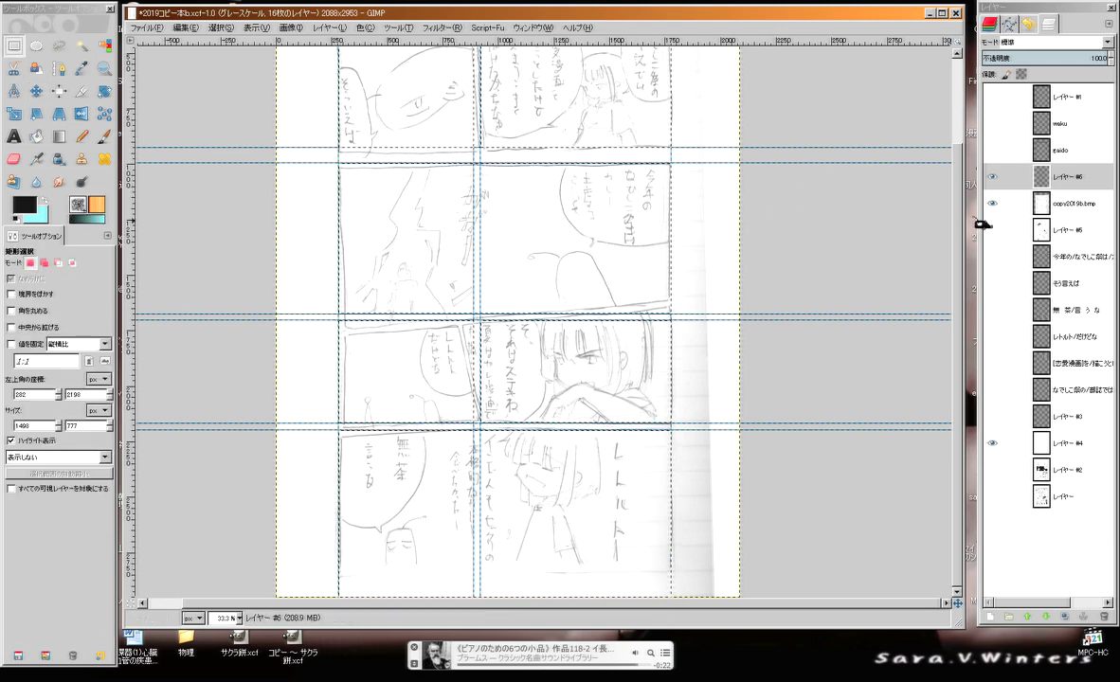
scroll(963, 224, "up", 3)
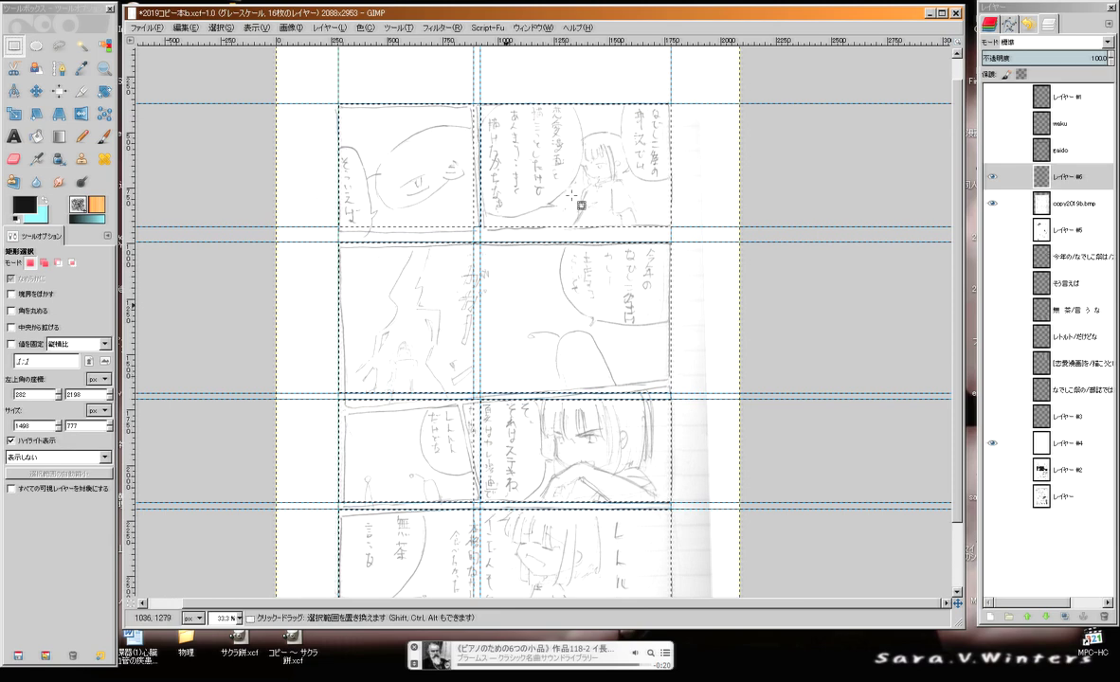
Stroke the combined selection's border with an antialiased foreground-colour line, adjusting the line width in pixels, and inspect the drawn frames up close
left_click(186, 28)
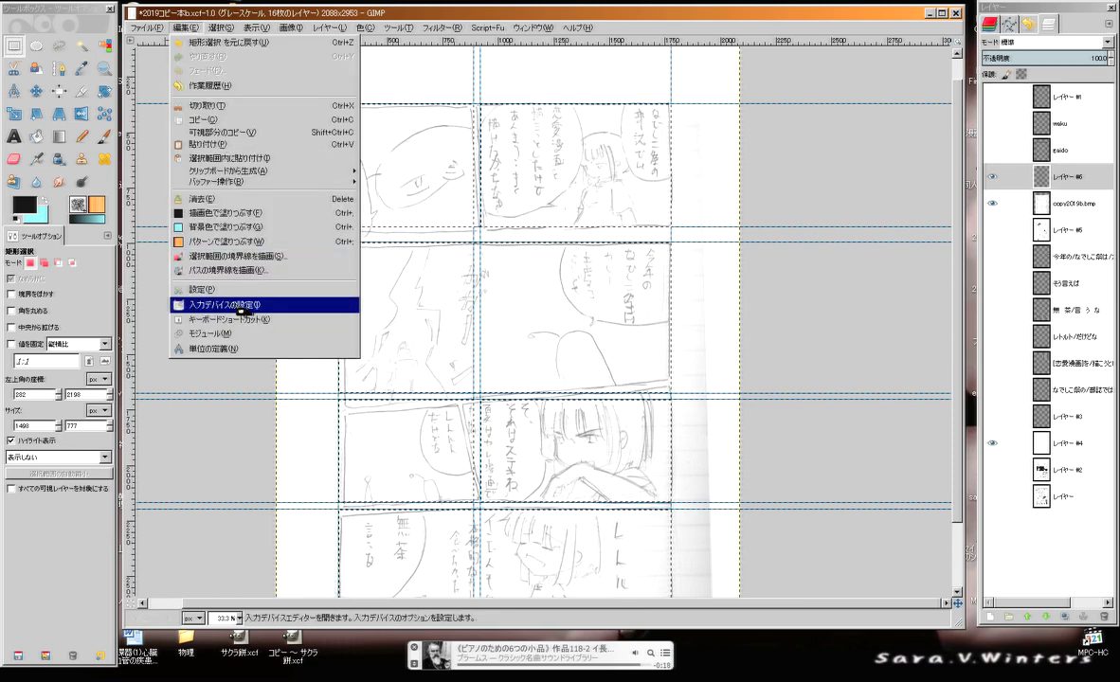
left_click(227, 257)
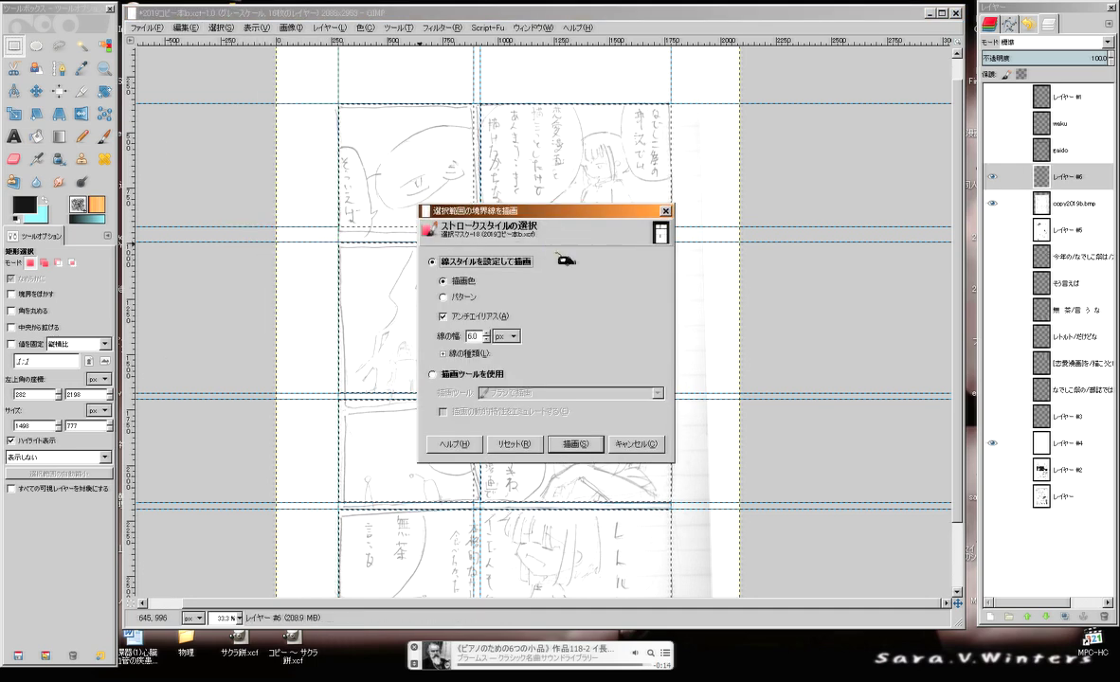
left_click(486, 340)
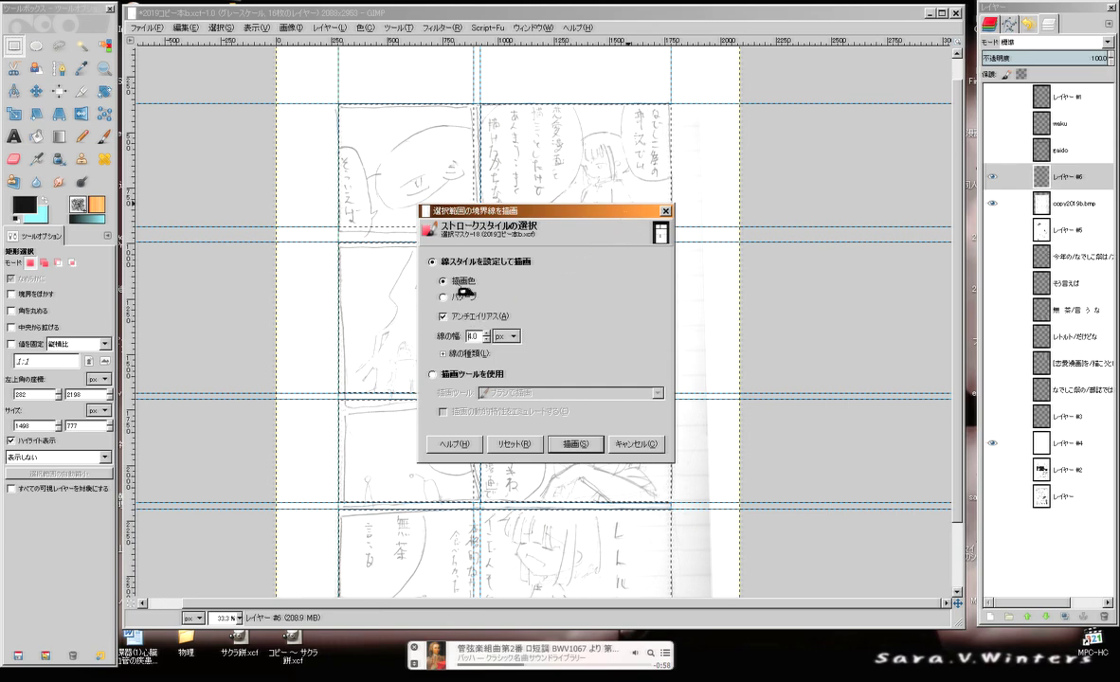
left_click(575, 444)
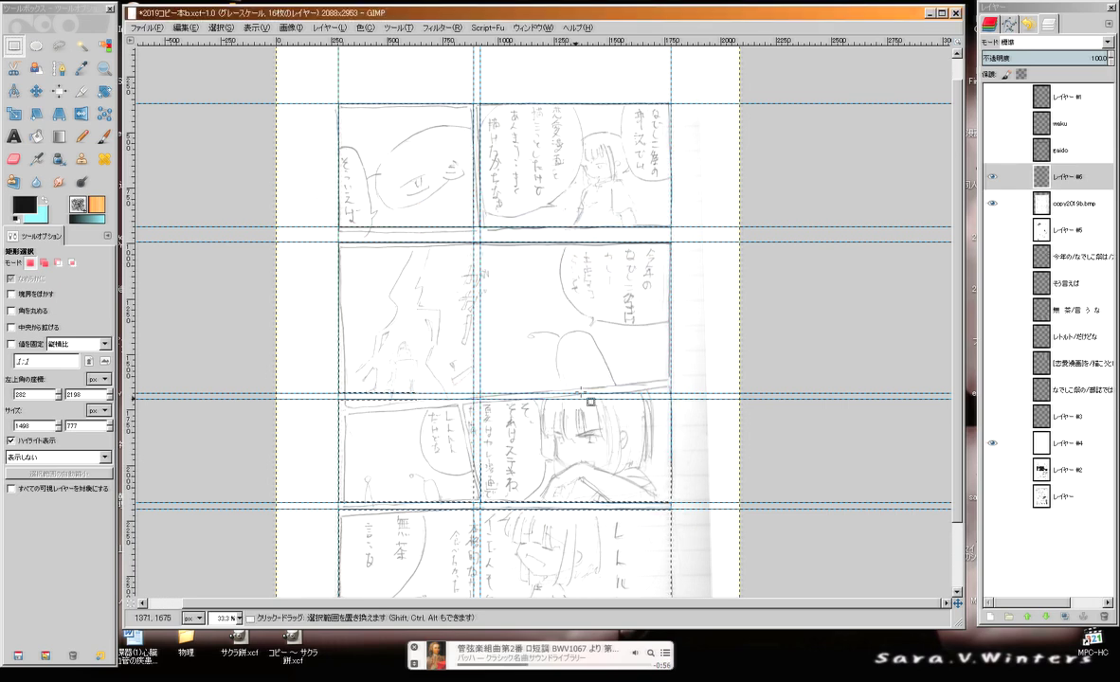
scroll(590, 301, "up", 4)
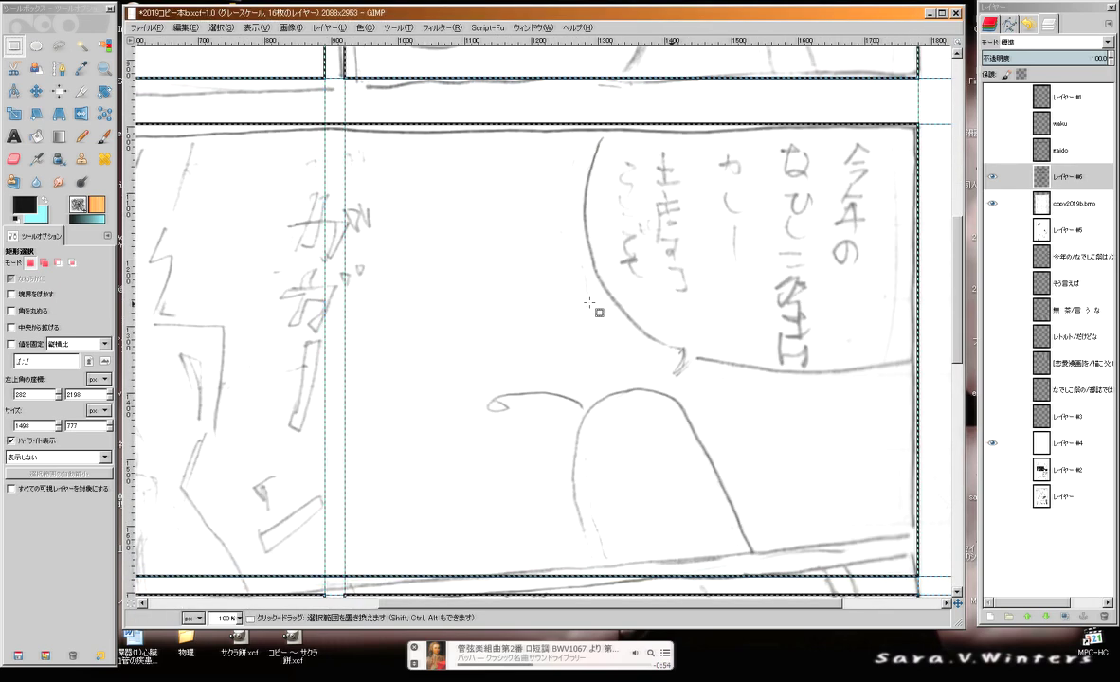
scroll(445, 365, "up", 5)
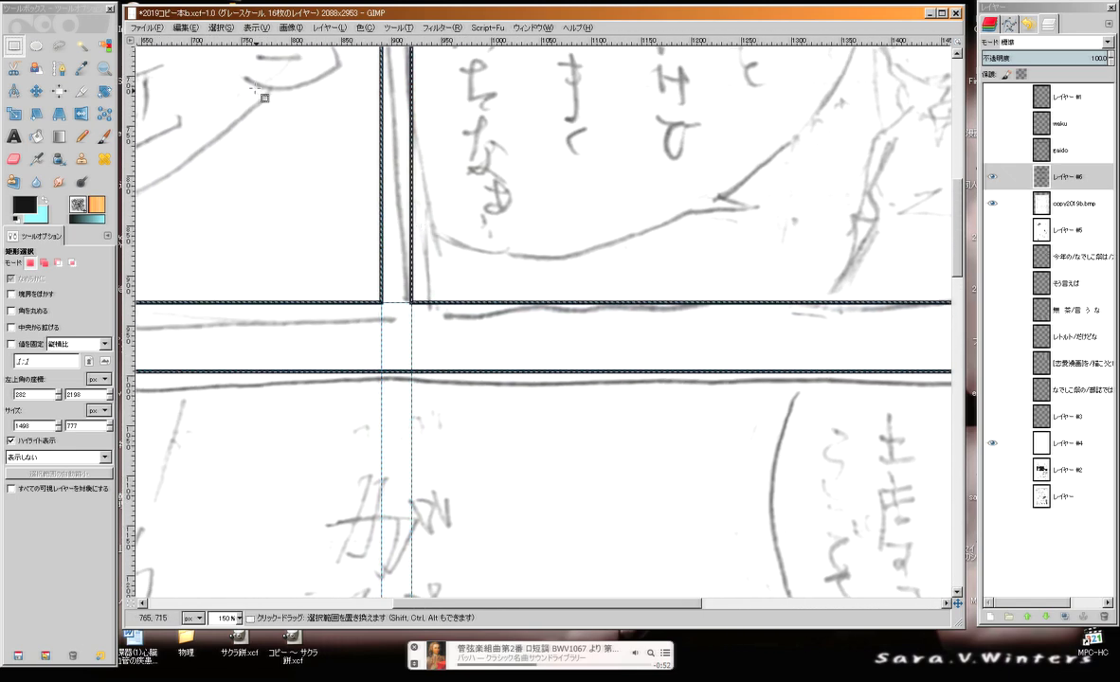
Turn off snapping to guides and hide the guides on the canvas
left_click(218, 29)
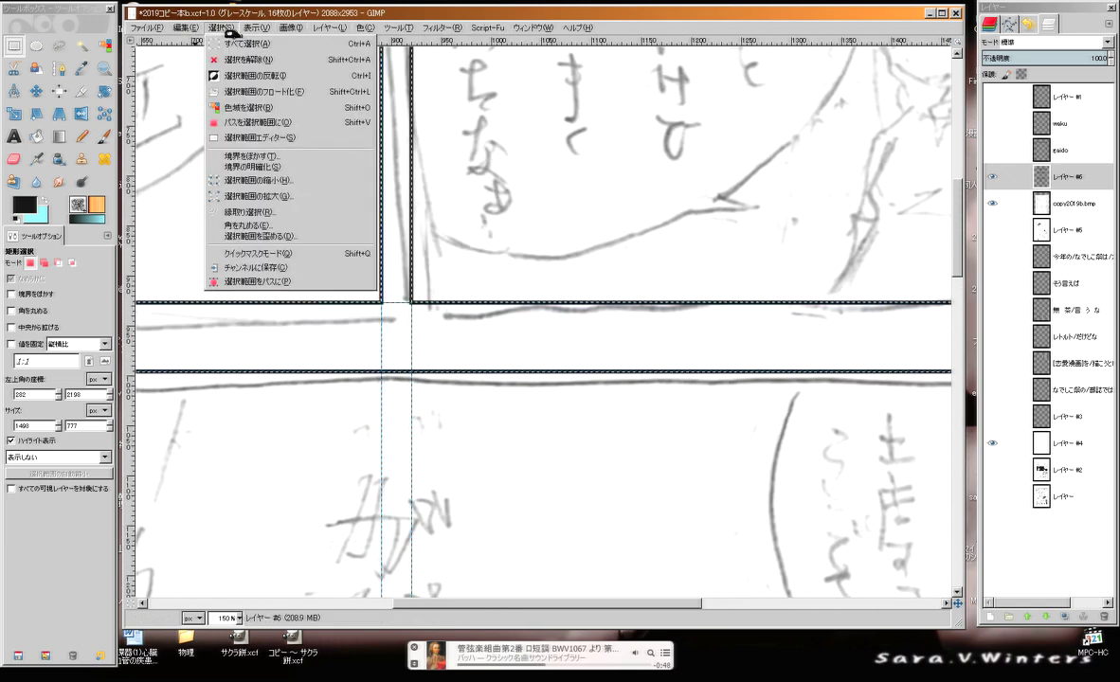
mouse_move(315, 33)
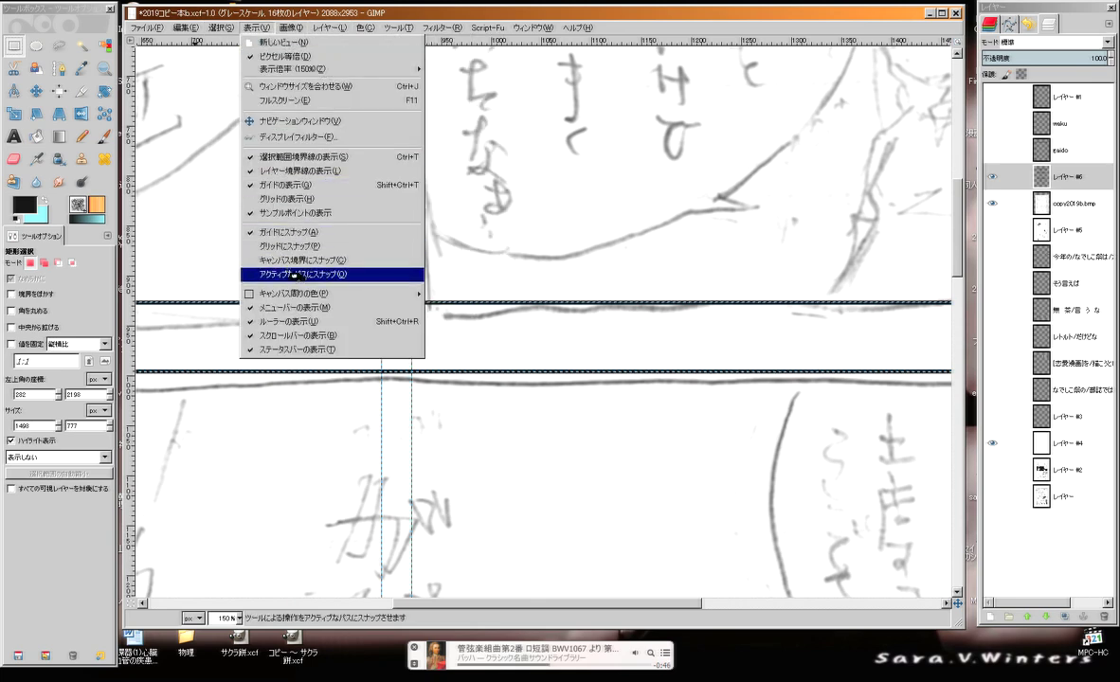
left_click(285, 229)
left_click(252, 27)
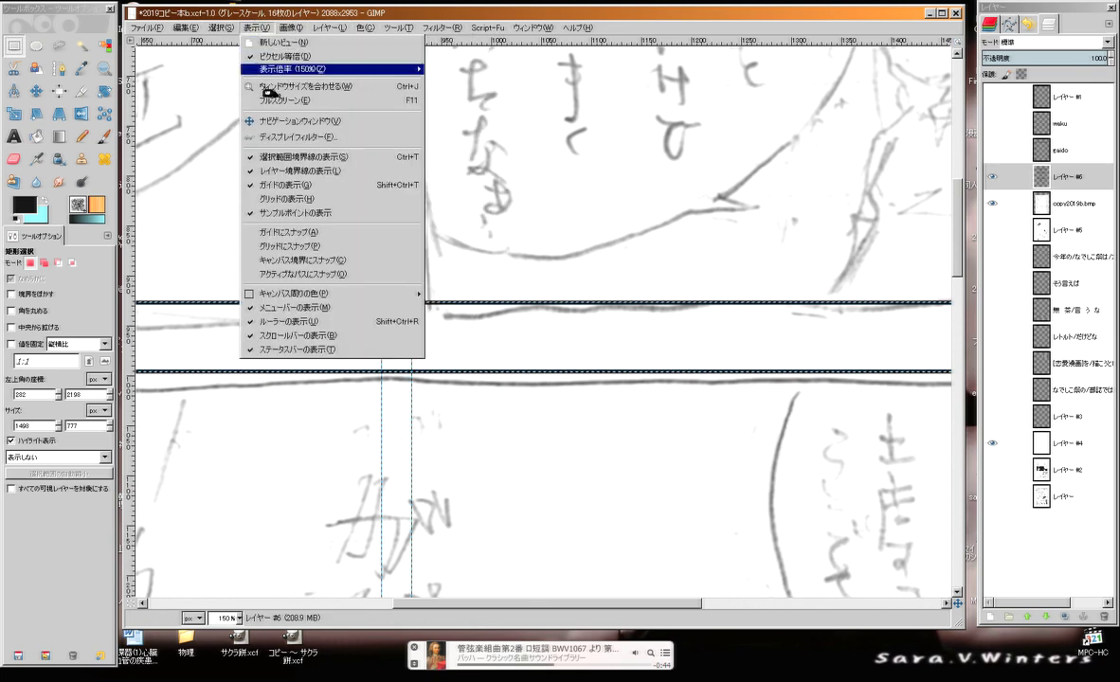
left_click(277, 179)
key("minus")
key("minus")
key("minus")
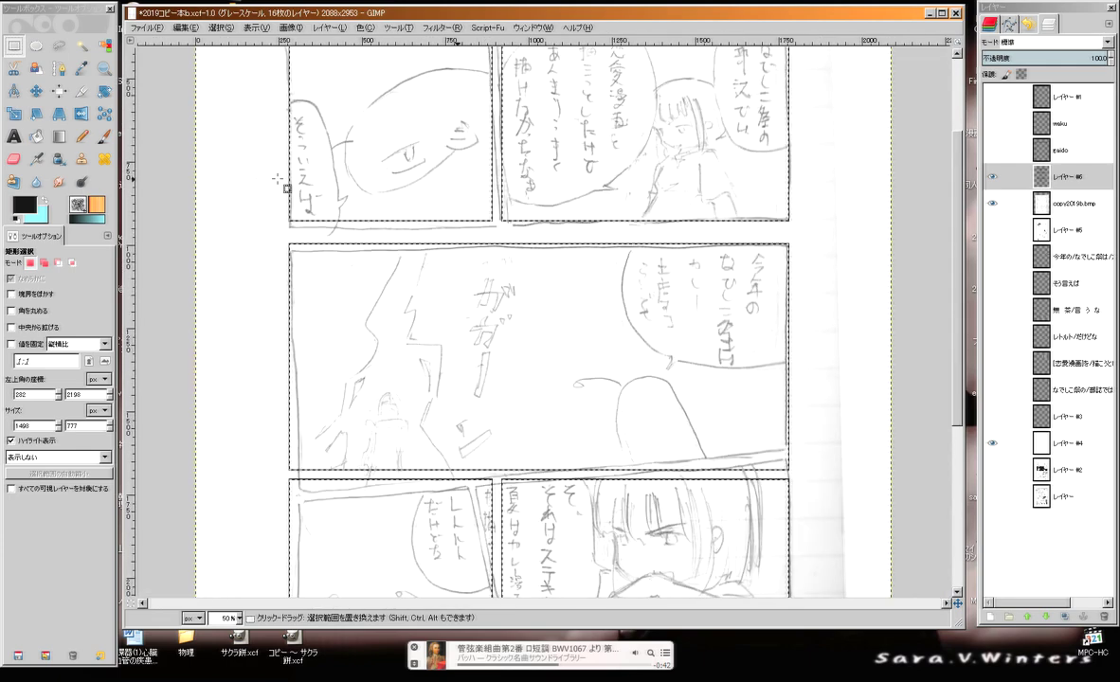
Replace the selection with a rectangle about 1614 × 187 px enclosing the frame lines around the gap between the second and third rows
left_click_drag(394, 187, 384, 349)
left_click_drag(369, 423, 401, 222)
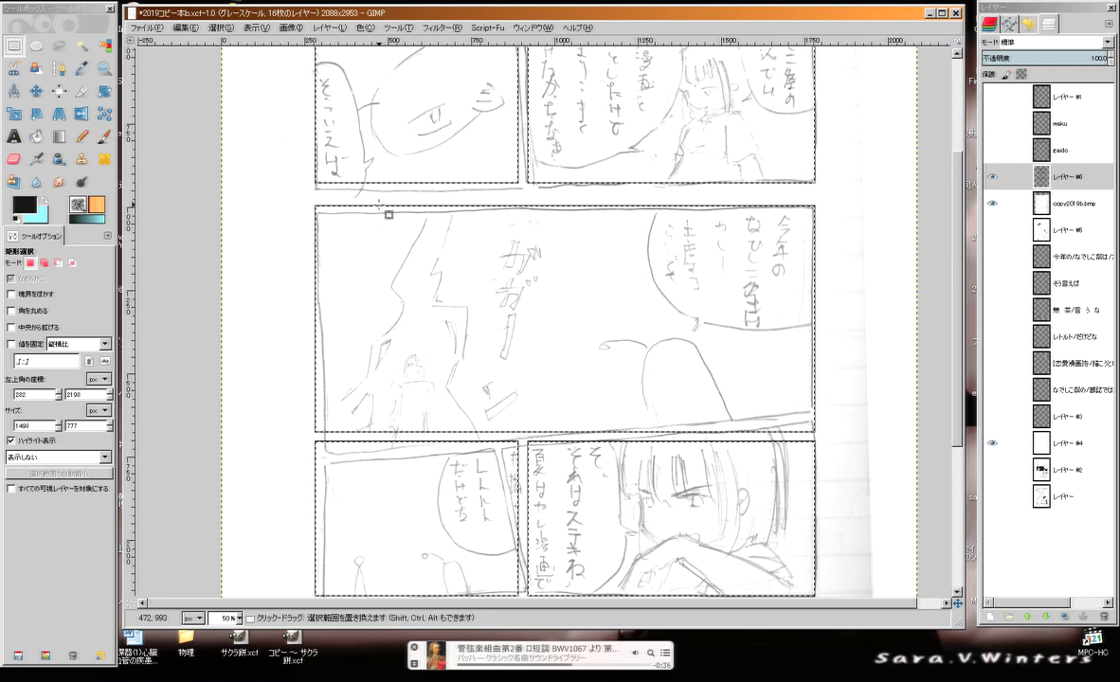
left_click_drag(415, 401, 402, 178)
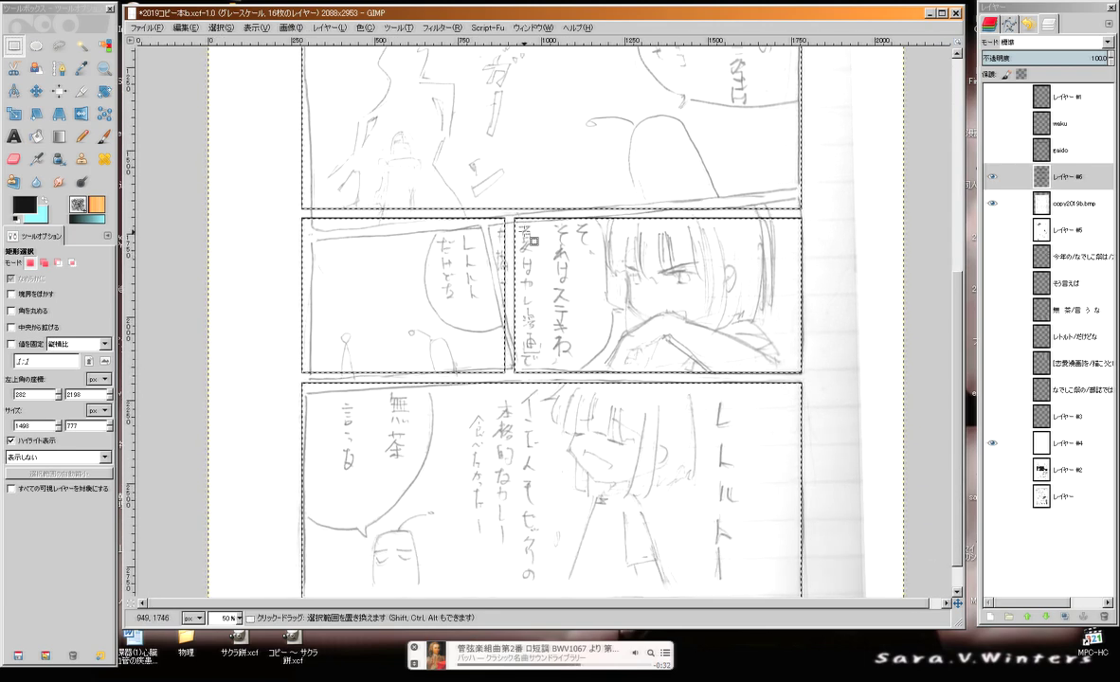
scroll(481, 273, "up", 4)
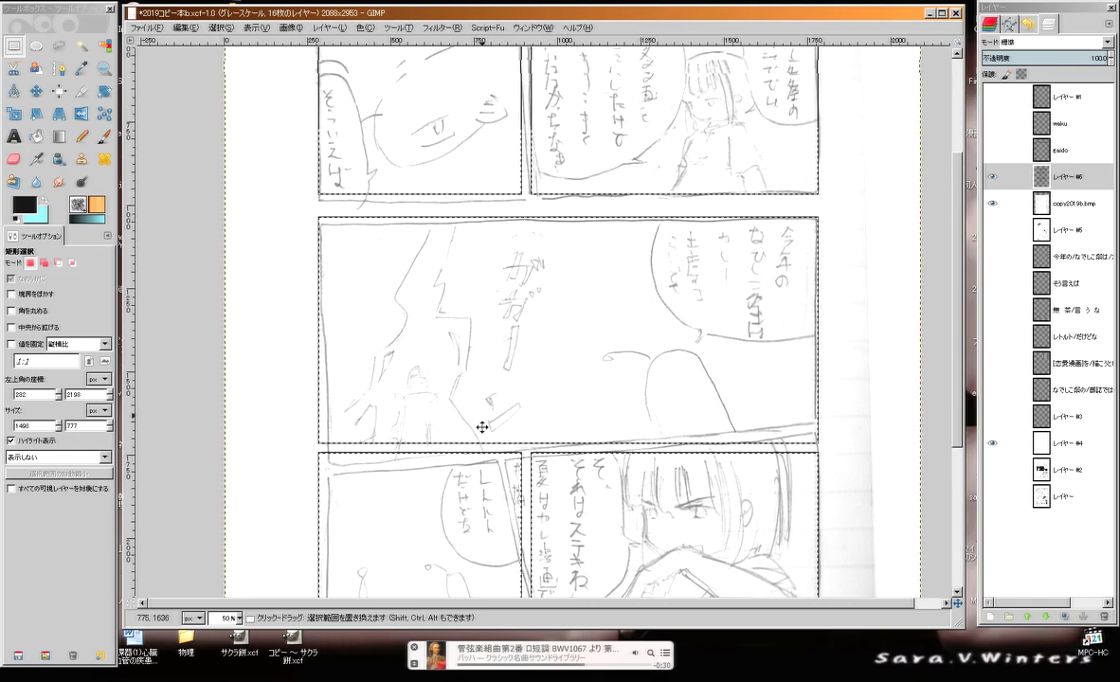
scroll(503, 162, "down", 3)
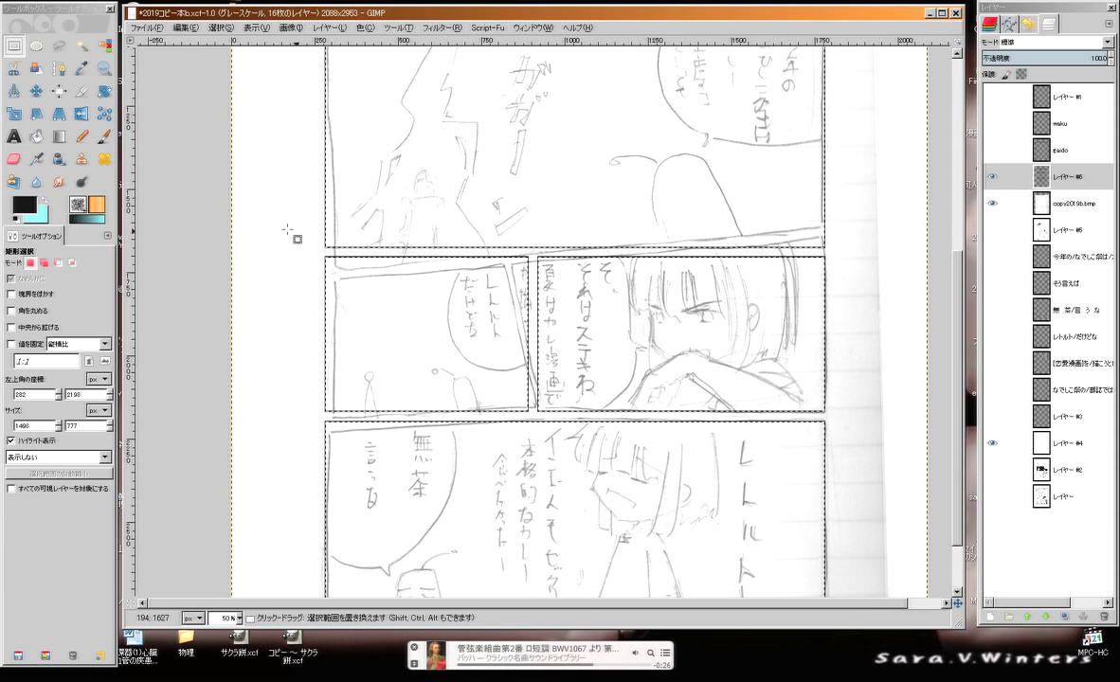
left_click(19, 44)
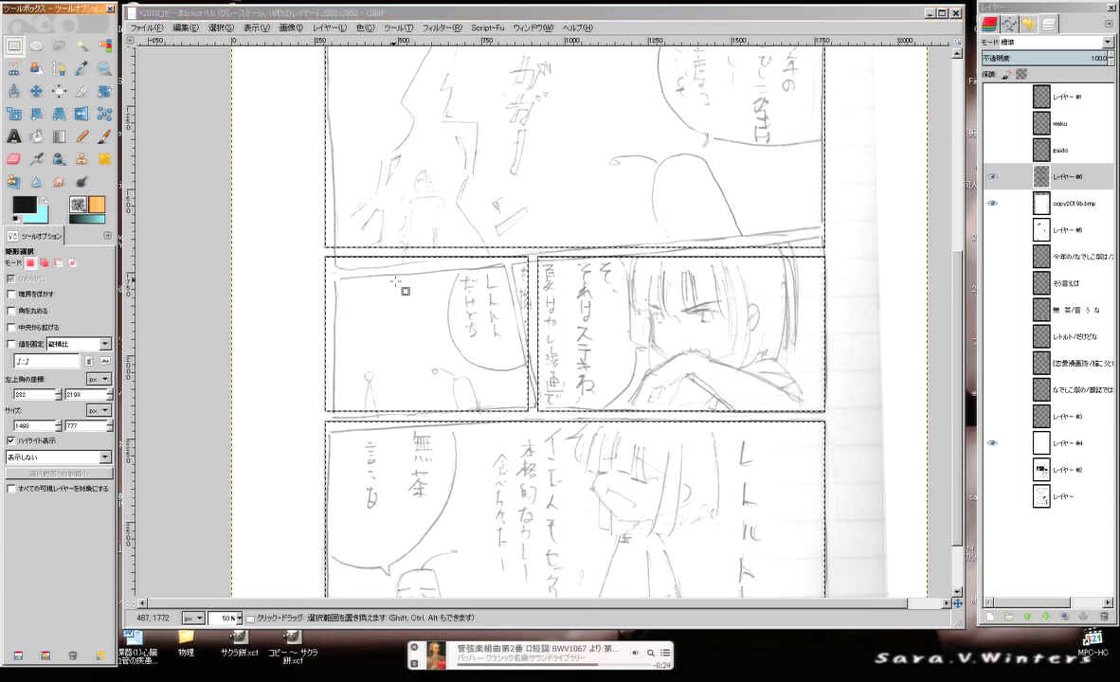
left_click_drag(307, 216, 843, 277)
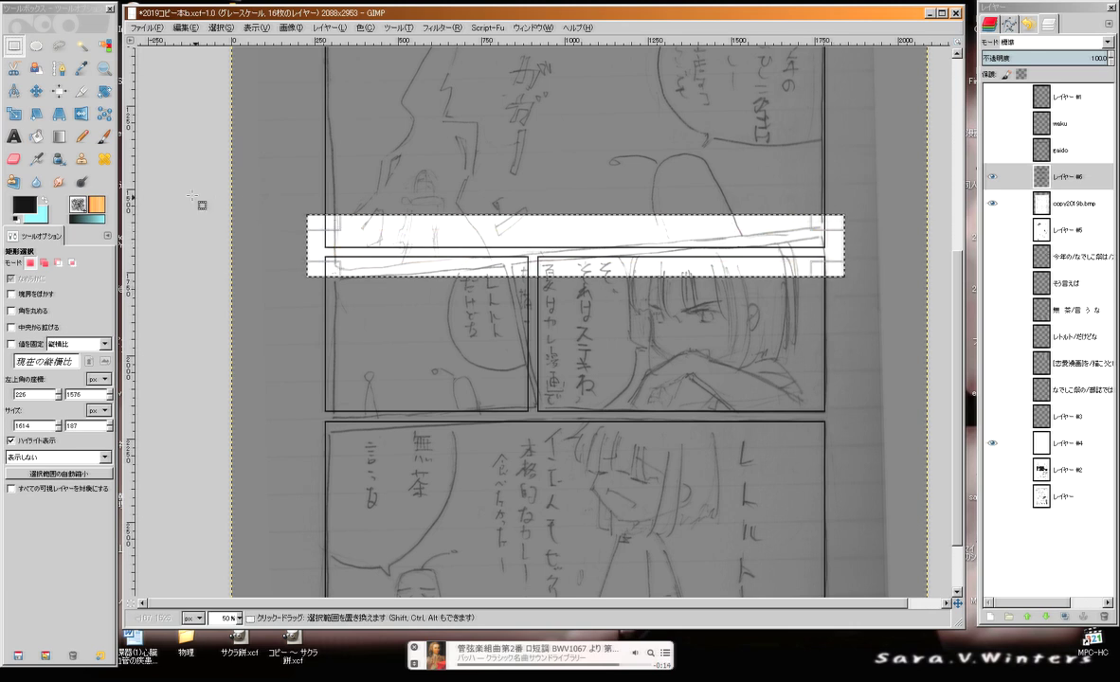
Shear the selected frame lines vertically by about -151 to match the sketch's slanted gap, and anchor the result to the layer
left_click(39, 116)
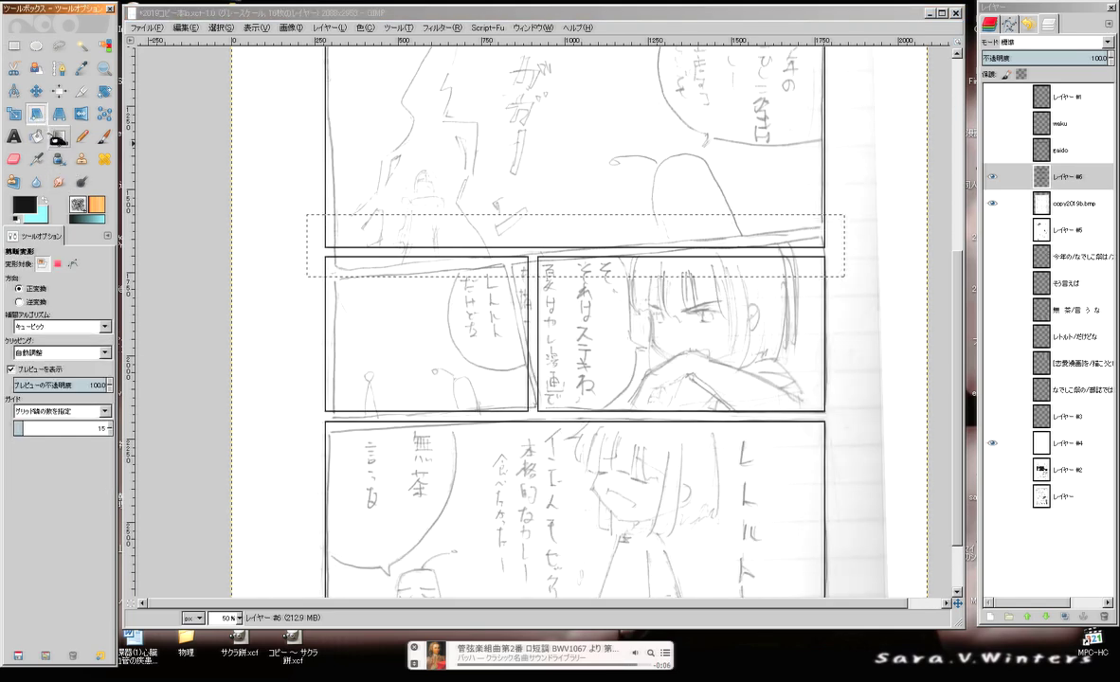
left_click_drag(327, 244, 320, 250)
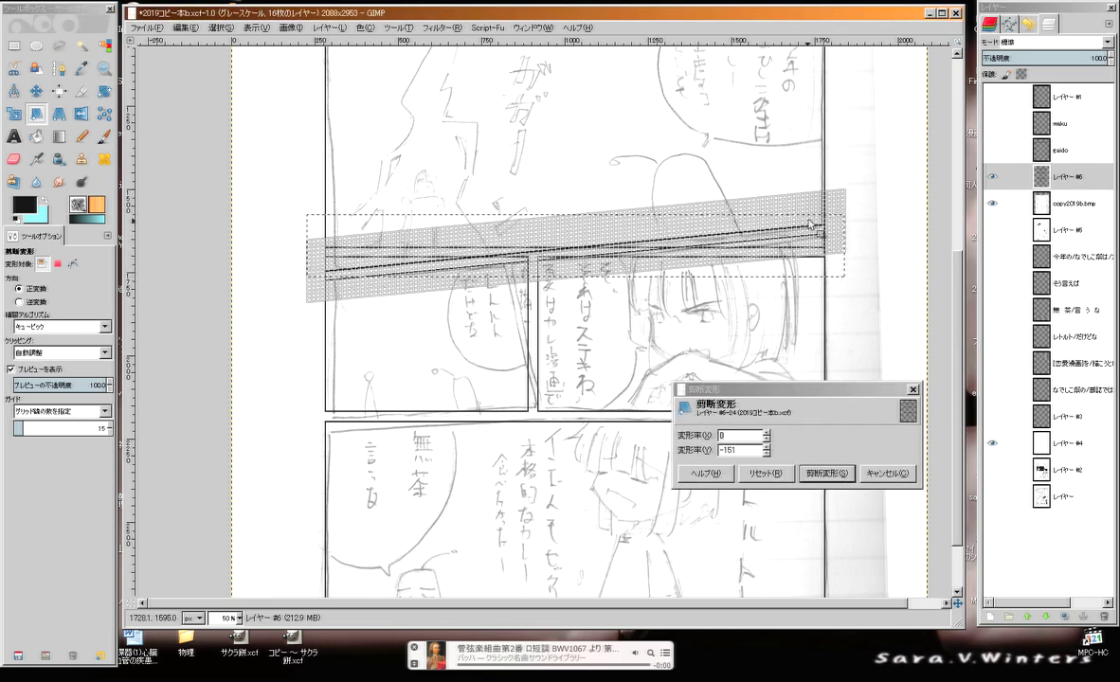
left_click(826, 473)
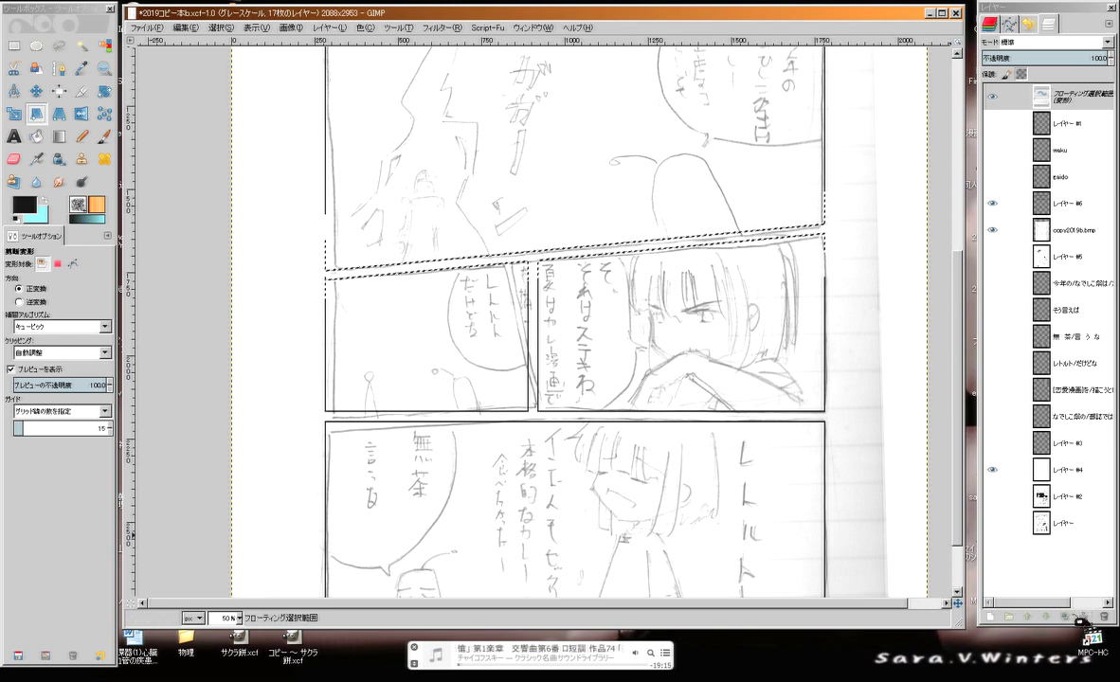
key("ctrl+h")
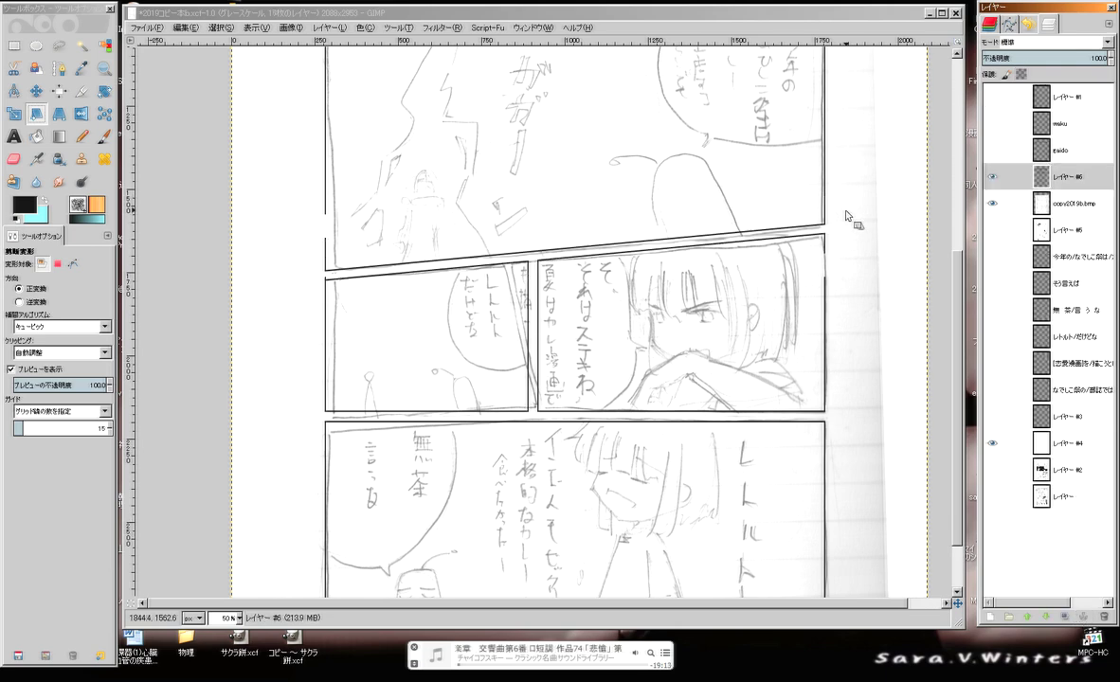
left_click_drag(538, 332, 544, 289)
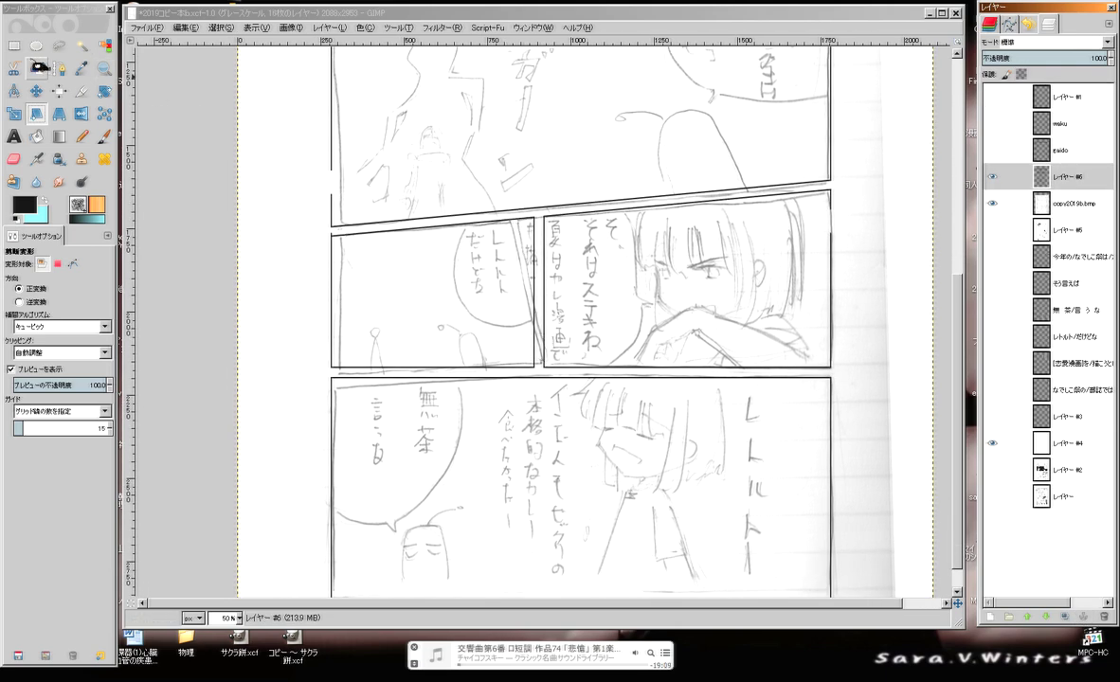
Select a rectangle about 109 × 604 px around the third row's vertical gap, shear it horizontally by 140, and anchor it to the layer
left_click(15, 45)
left_click_drag(519, 186, 557, 385)
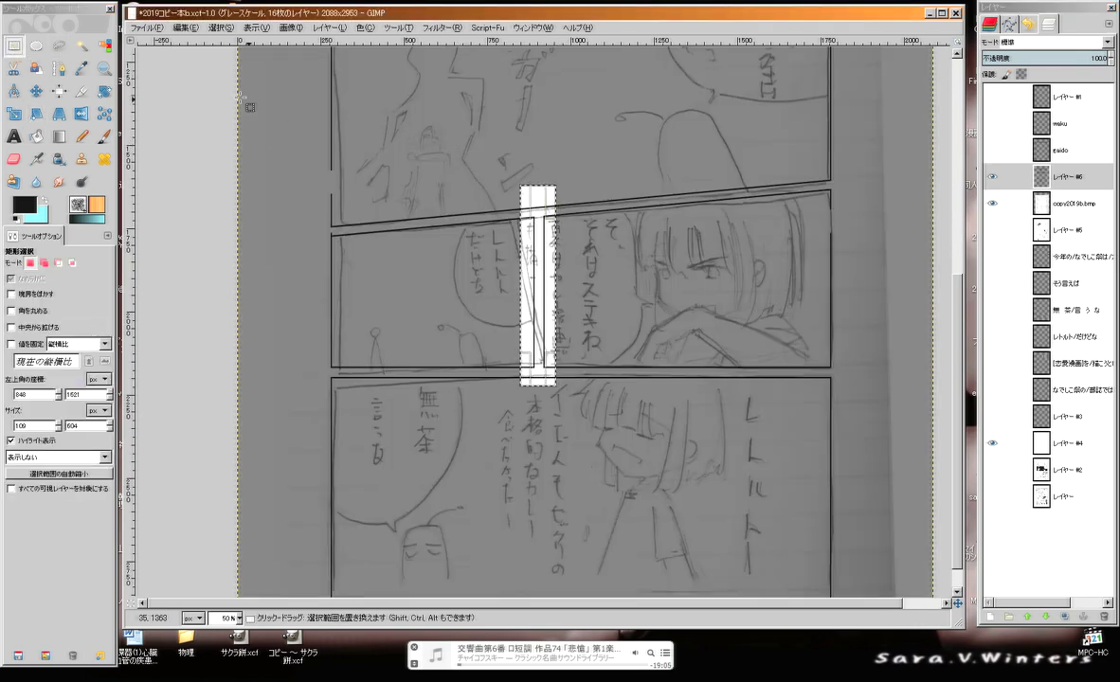
left_click(60, 114)
left_click_drag(501, 201, 488, 206)
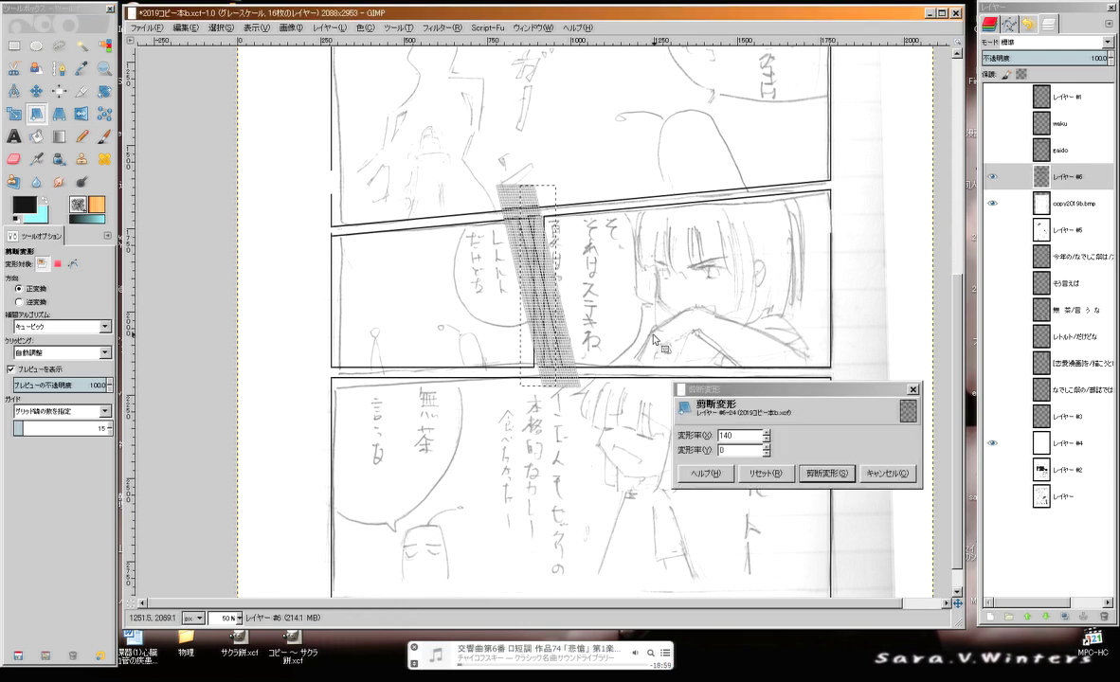
left_click(820, 471)
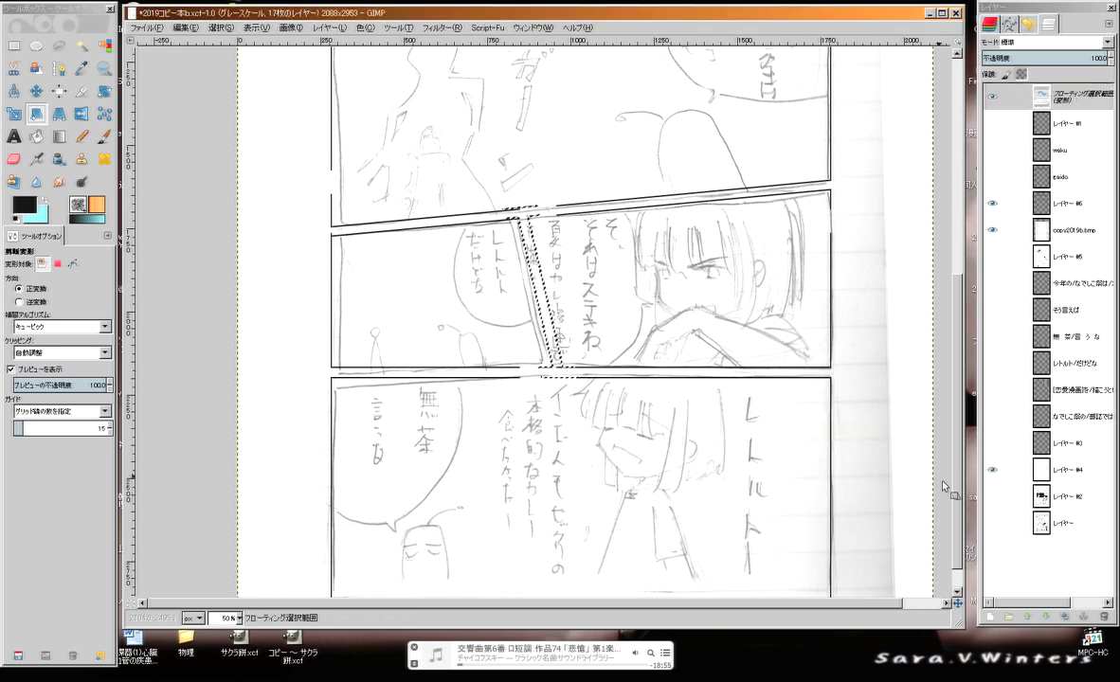
left_click(1065, 616)
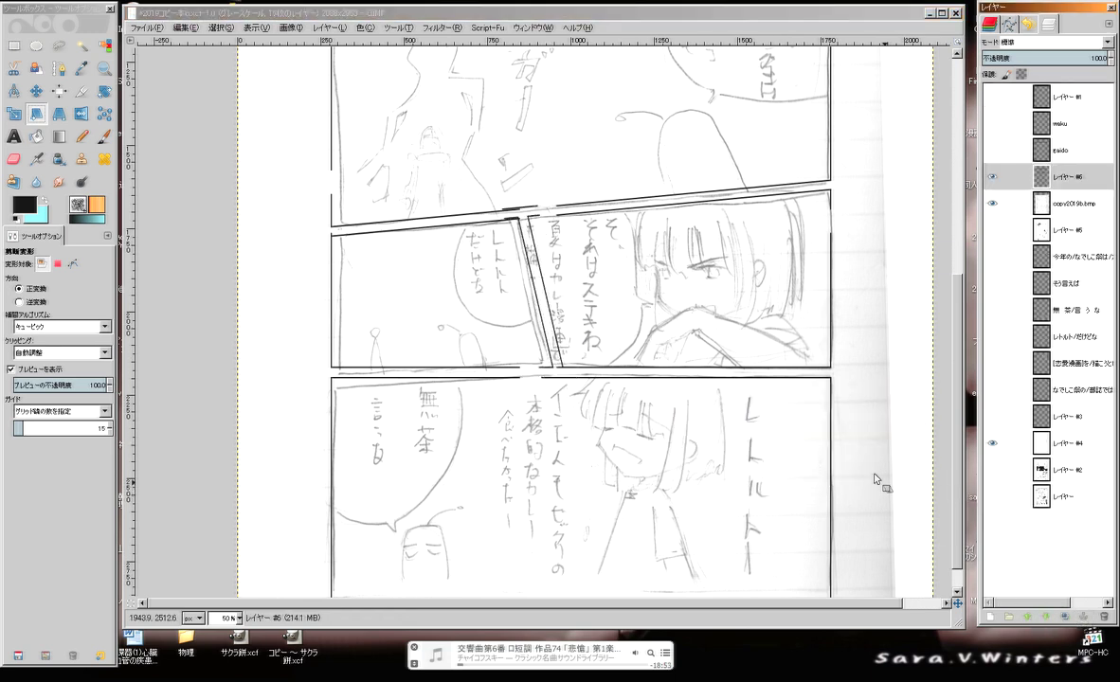
Examine up close how the sheared vertical gap's lines meet the slanted frame lines above and the horizontal ones below
key("1")
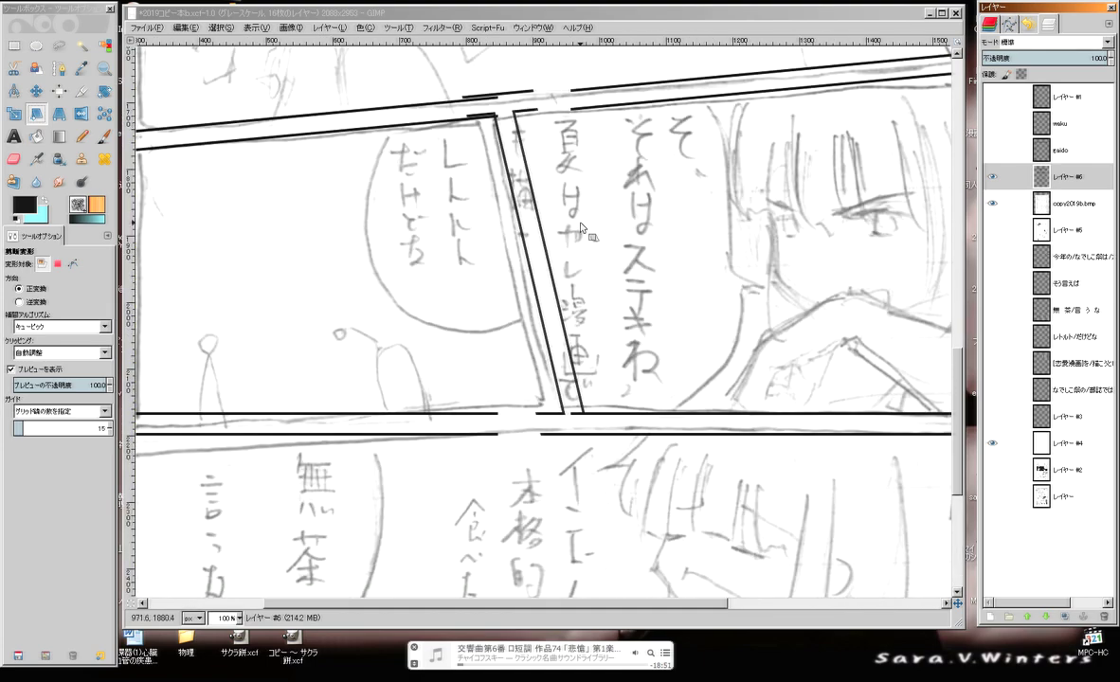
left_click_drag(546, 287, 568, 318)
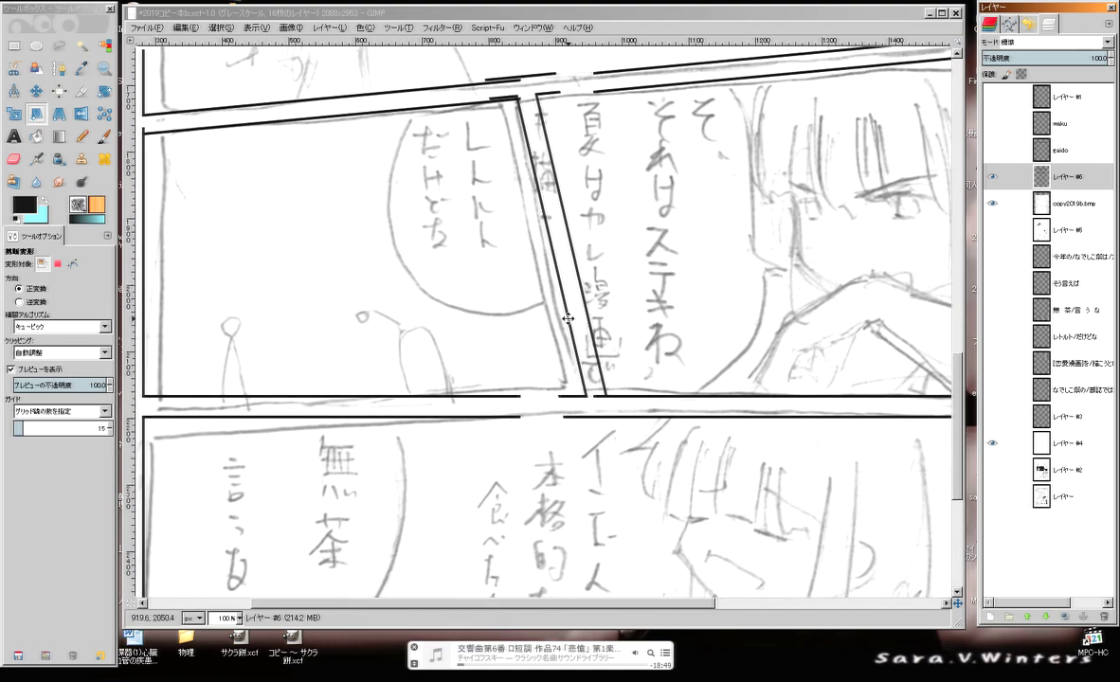
scroll(567, 318, "up", 6)
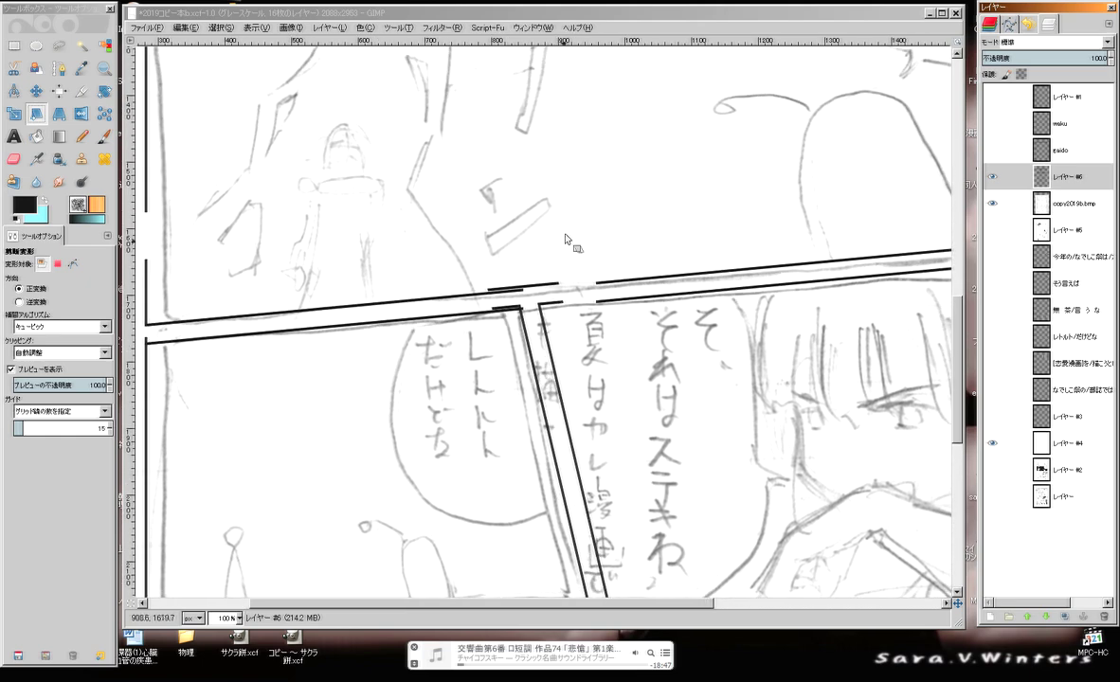
scroll(531, 304, "up", 2)
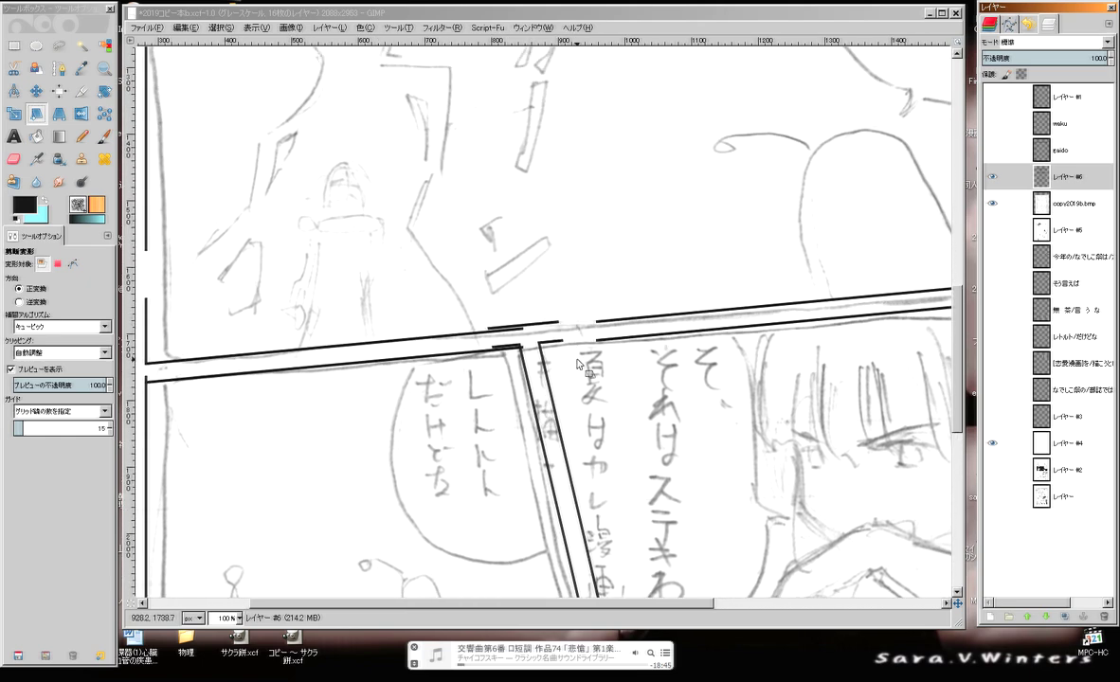
left_click_drag(581, 364, 297, 458)
left_click_drag(580, 327, 642, 253)
scroll(477, 333, "left", 3)
scroll(625, 251, "down", 2)
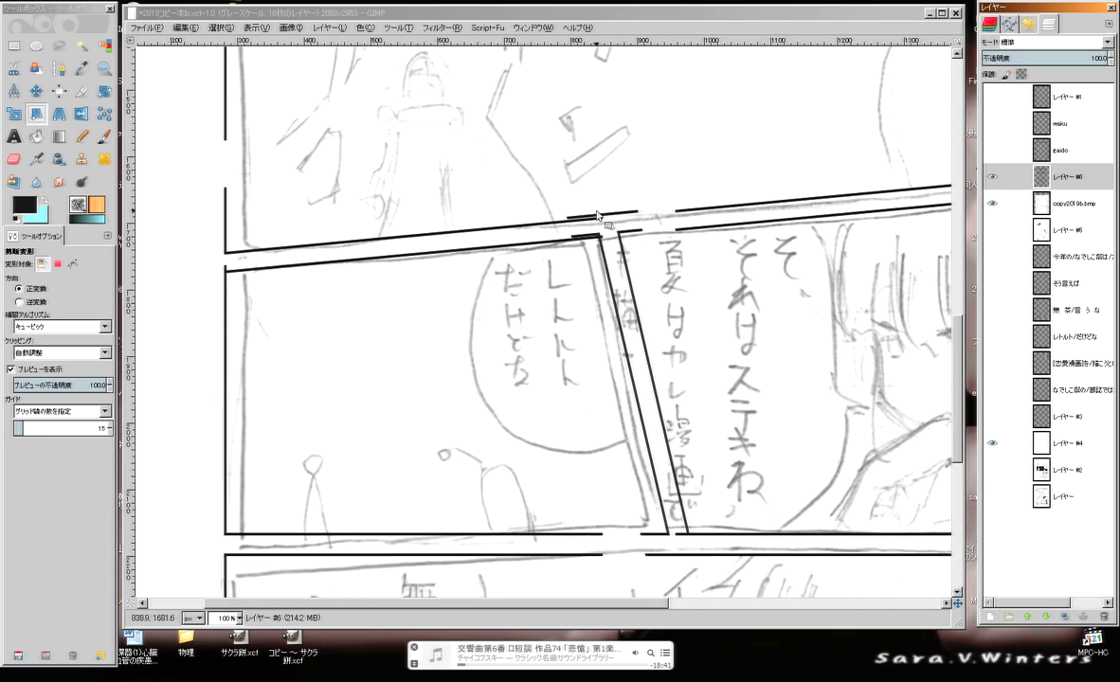
On layer #6, erase the misaligned doubled line pieces where the vertical gap meets the slanted gap above it, using the size 11 eraser
scroll(597, 216, "up", 3)
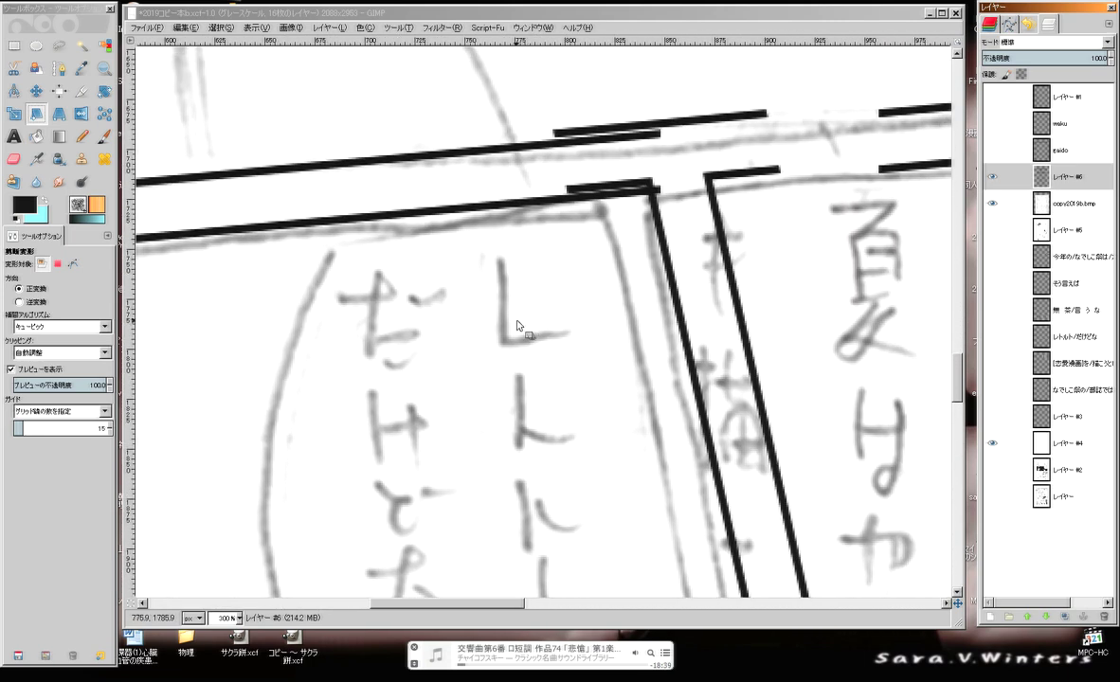
scroll(519, 326, "up", 3)
scroll(517, 334, "right", 4)
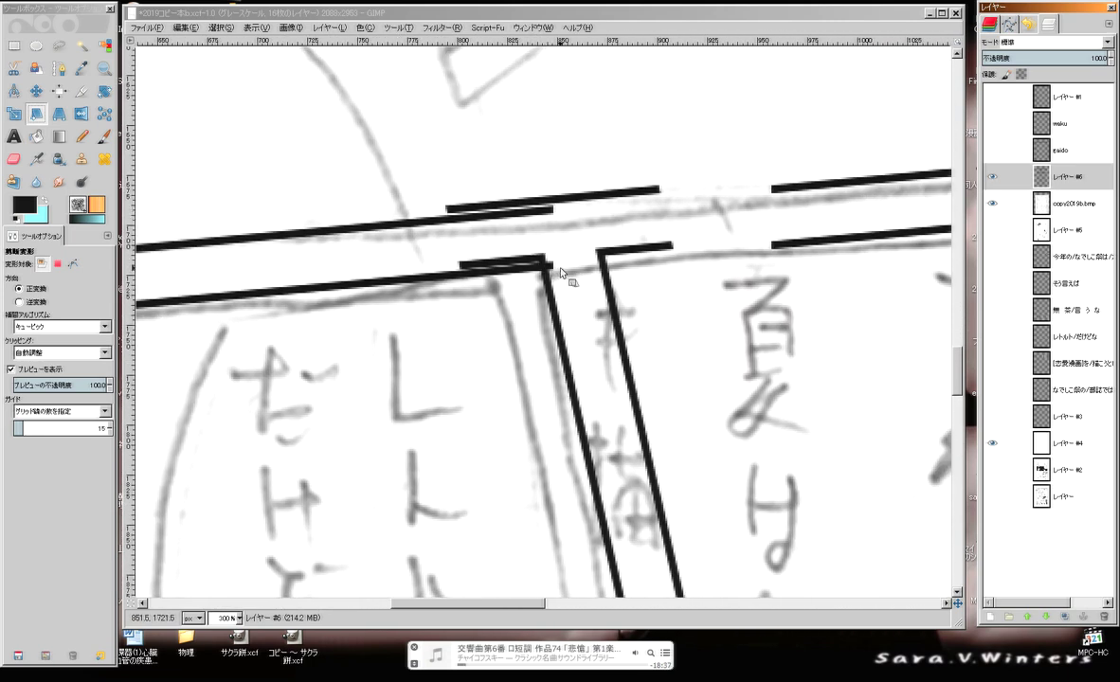
scroll(561, 273, "up", 1)
scroll(531, 285, "right", 1)
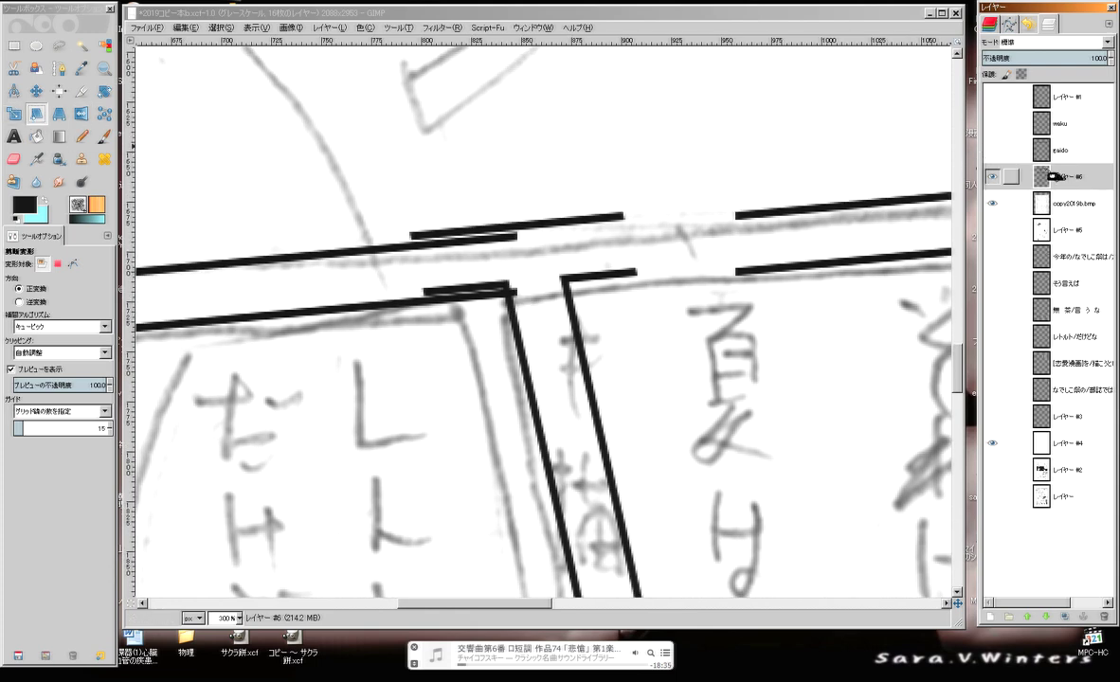
left_click(1005, 178)
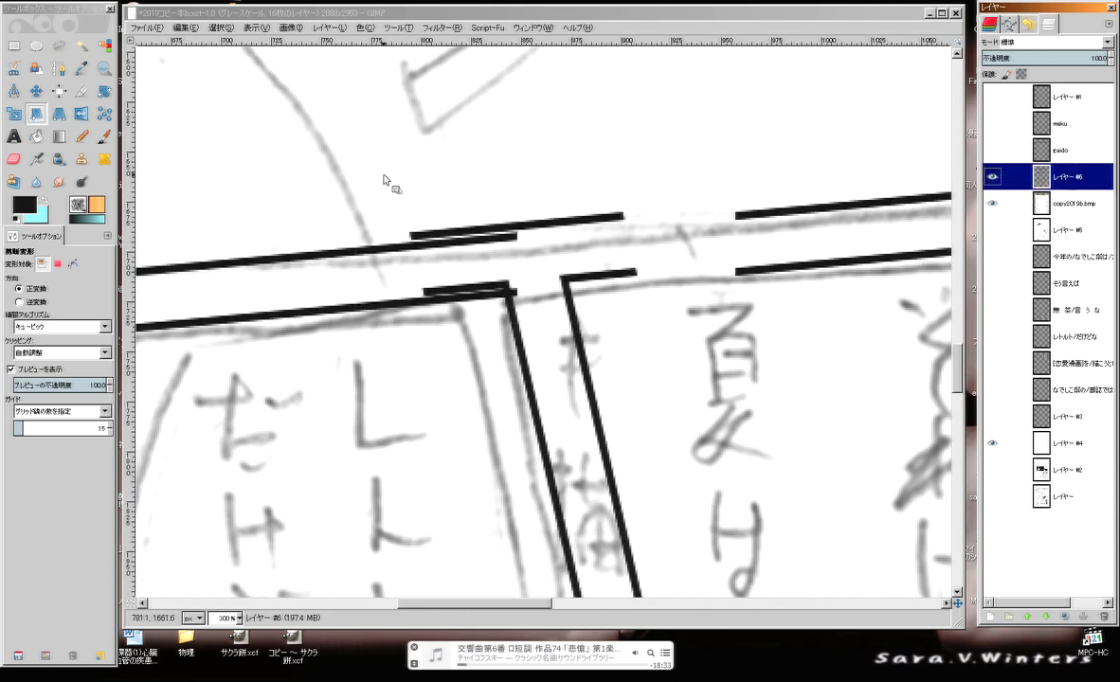
left_click(17, 159)
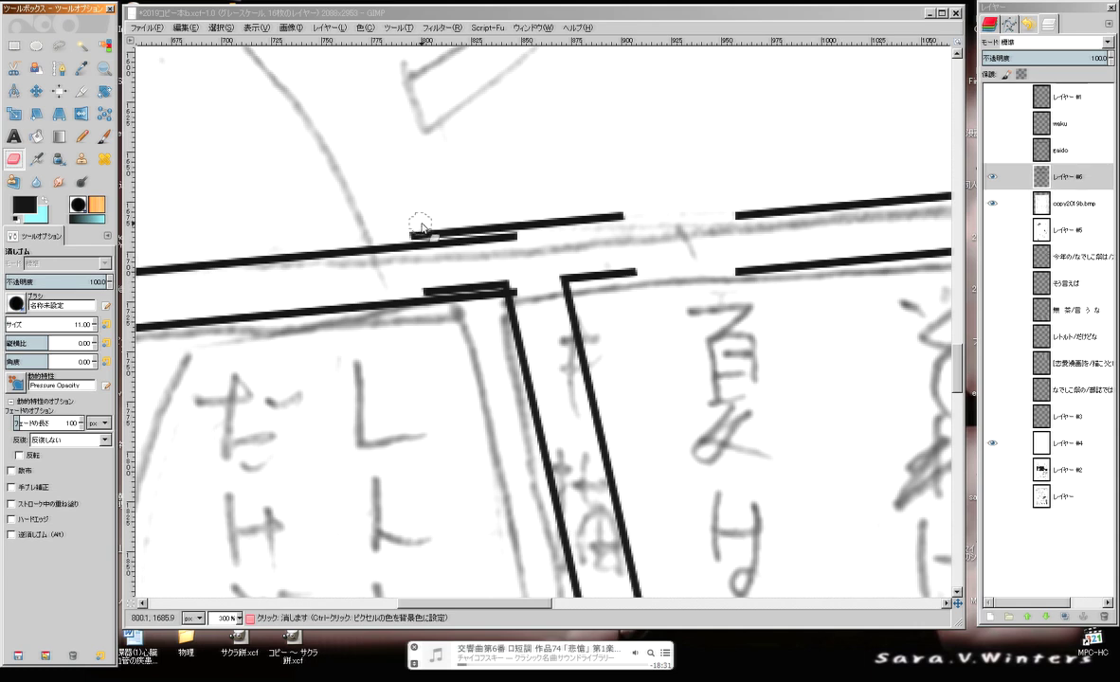
left_click_drag(421, 227, 626, 218)
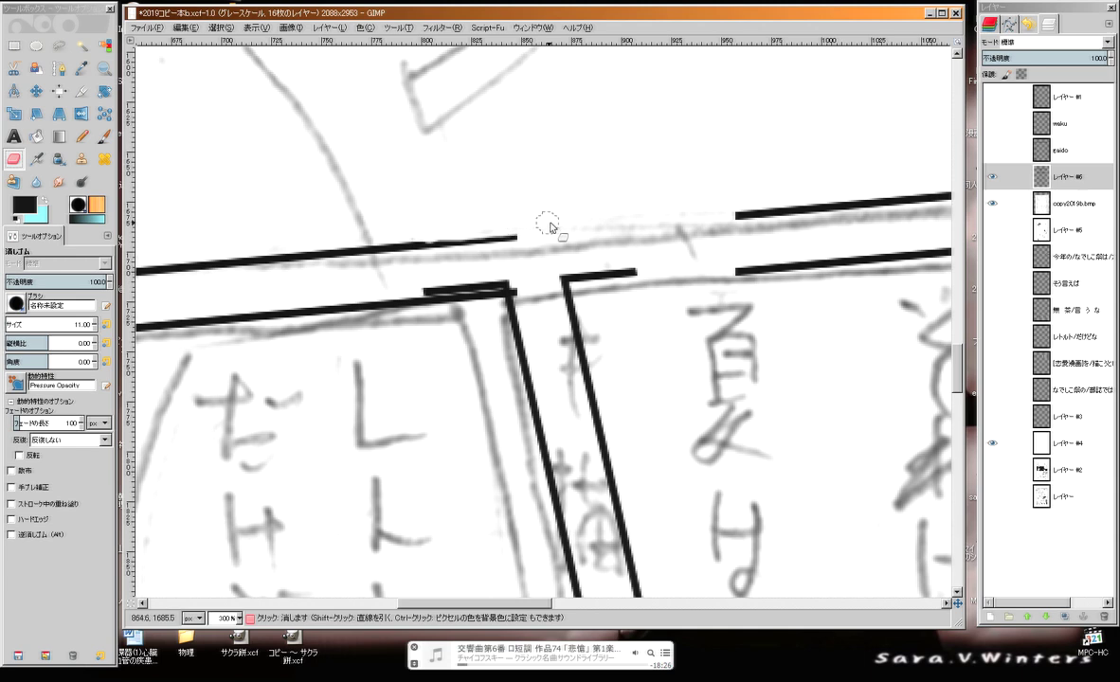
left_click(14, 45)
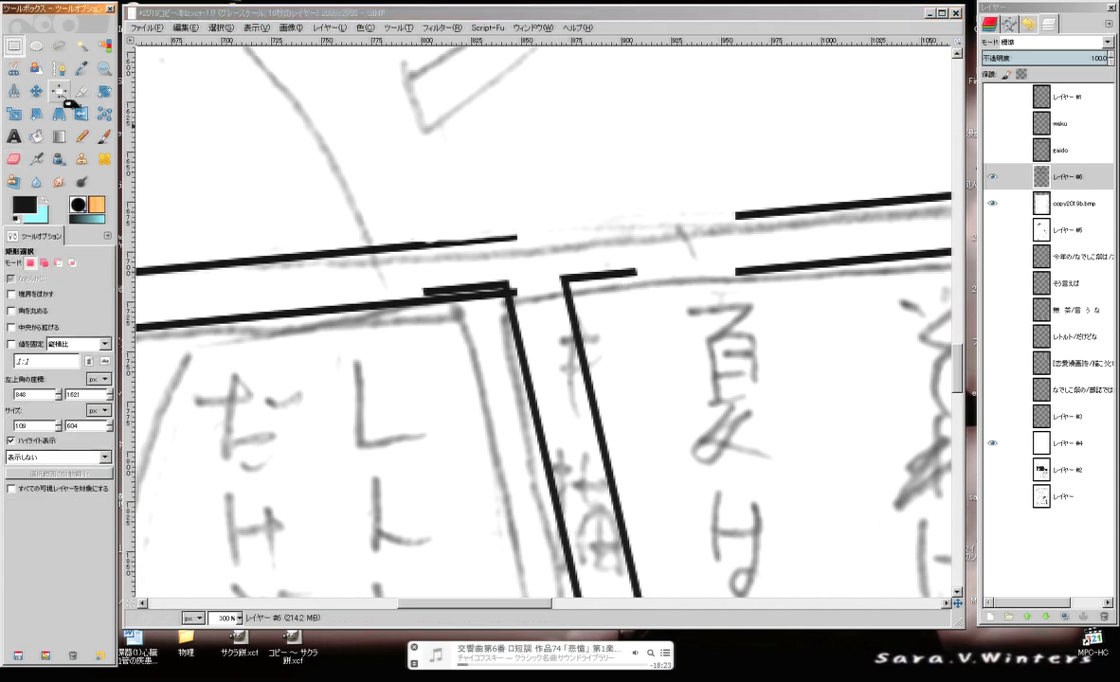
left_click(14, 158)
left_click_drag(630, 273, 582, 277)
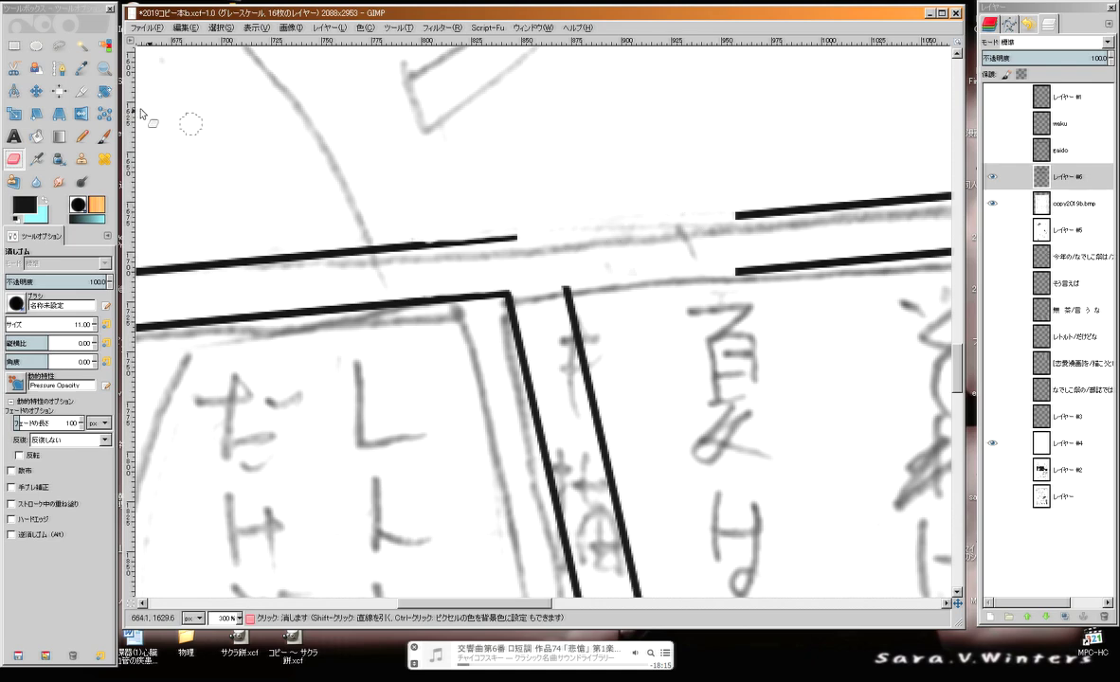
Copy a section about 150 × 56 px of the slanted frame lines, move the pasted copy over the break beside the vertical gap, and anchor it
left_click(14, 46)
left_click_drag(570, 247, 468, 243)
mouse_move(664, 164)
left_mouse_down()
mouse_move(945, 279)
mouse_move(924, 274)
left_mouse_up()
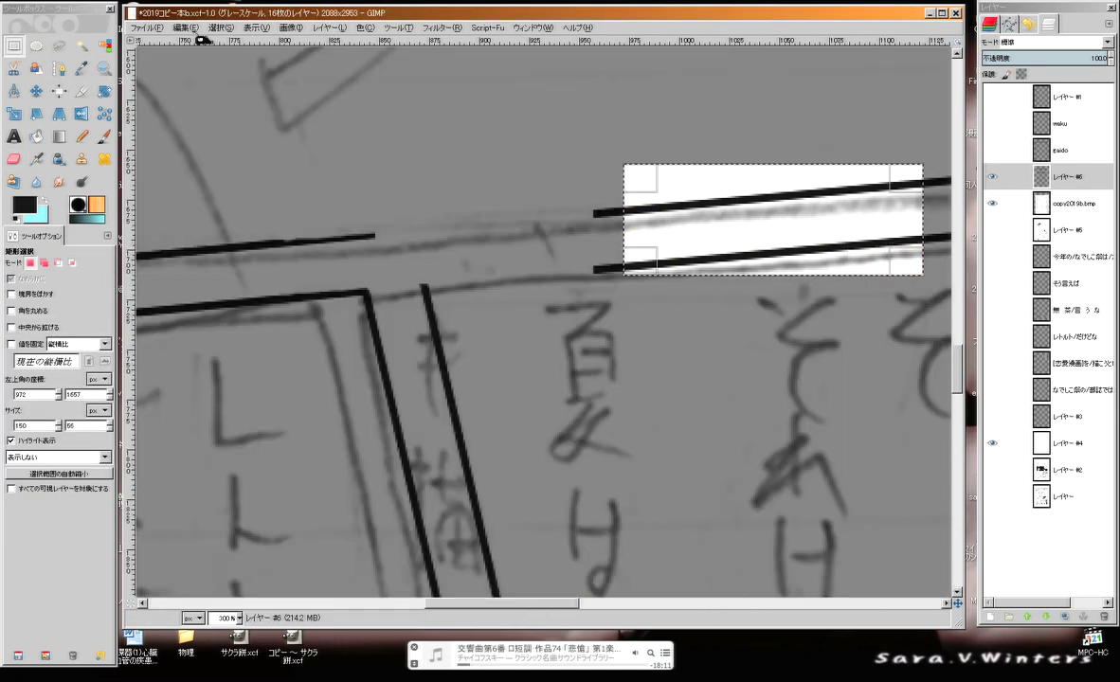
left_click(185, 28)
left_click(190, 119)
left_click(182, 29)
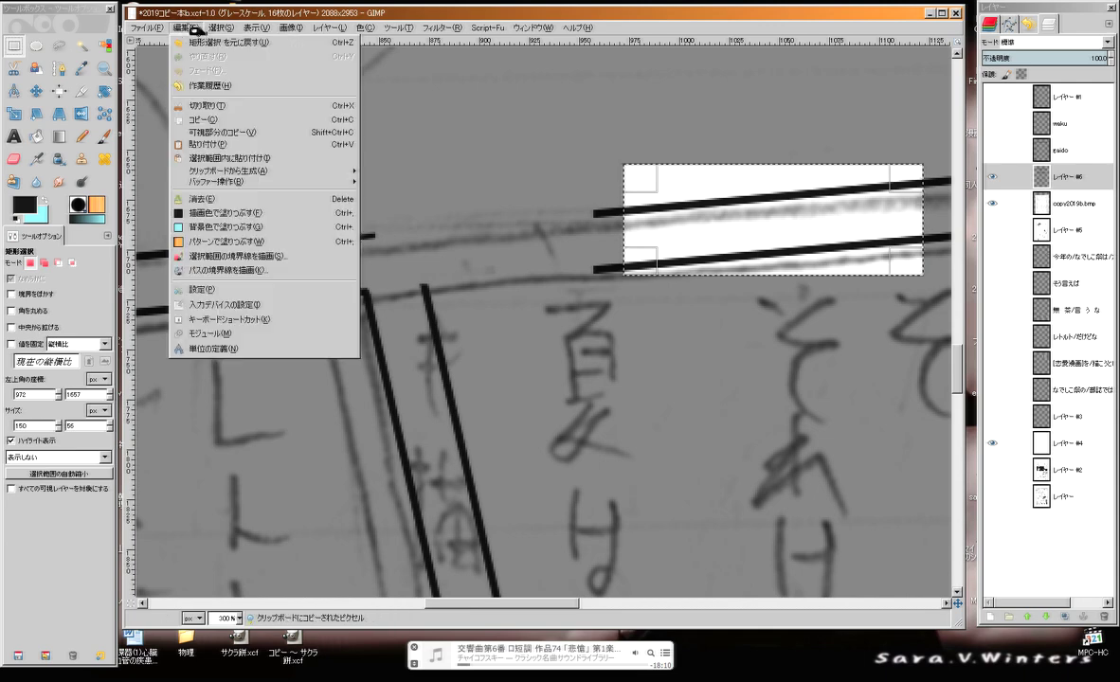
left_click(204, 147)
left_click_drag(693, 216, 382, 247)
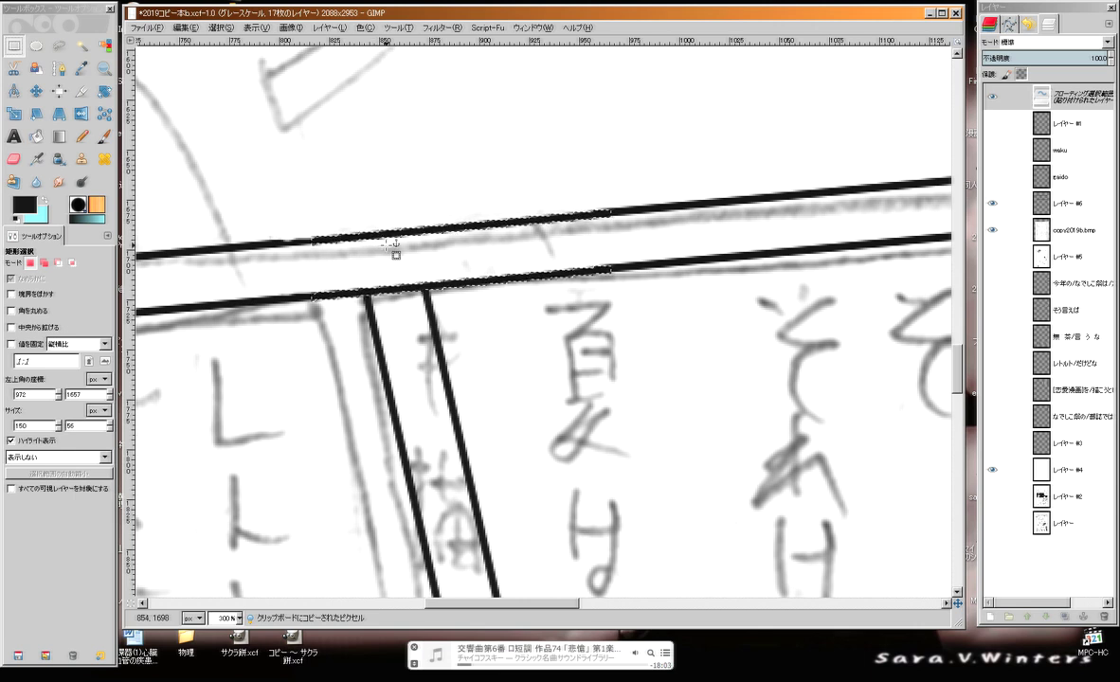
left_click(426, 266)
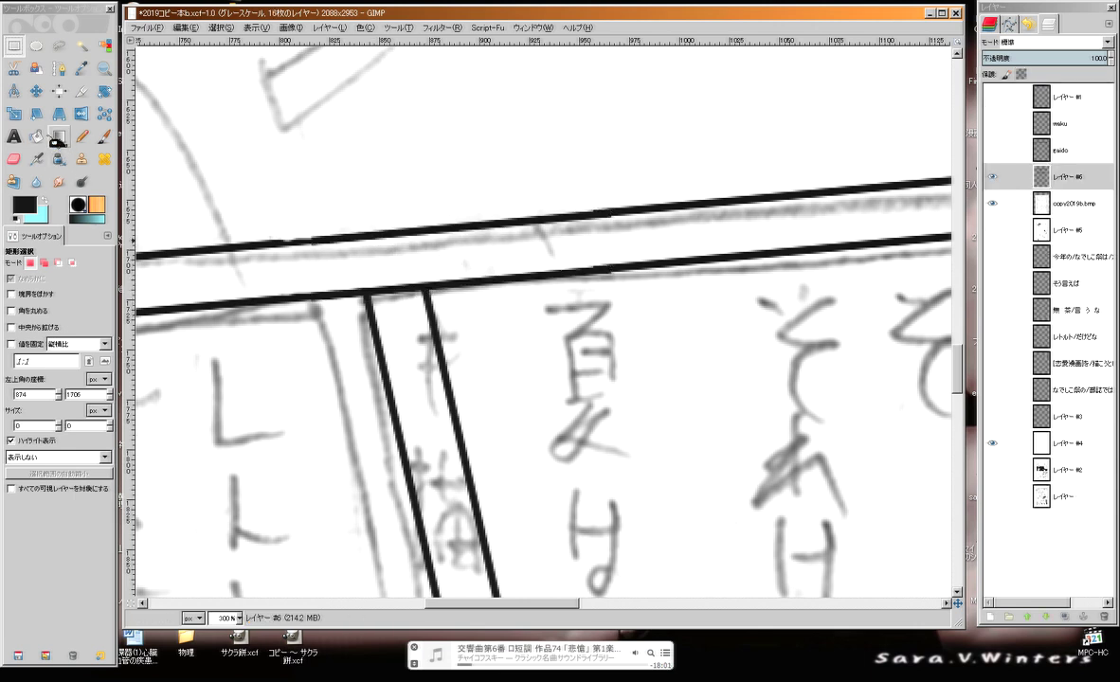
Erase the frame line pieces that cross the vertical gap at its upper and lower ends
key("shift+e")
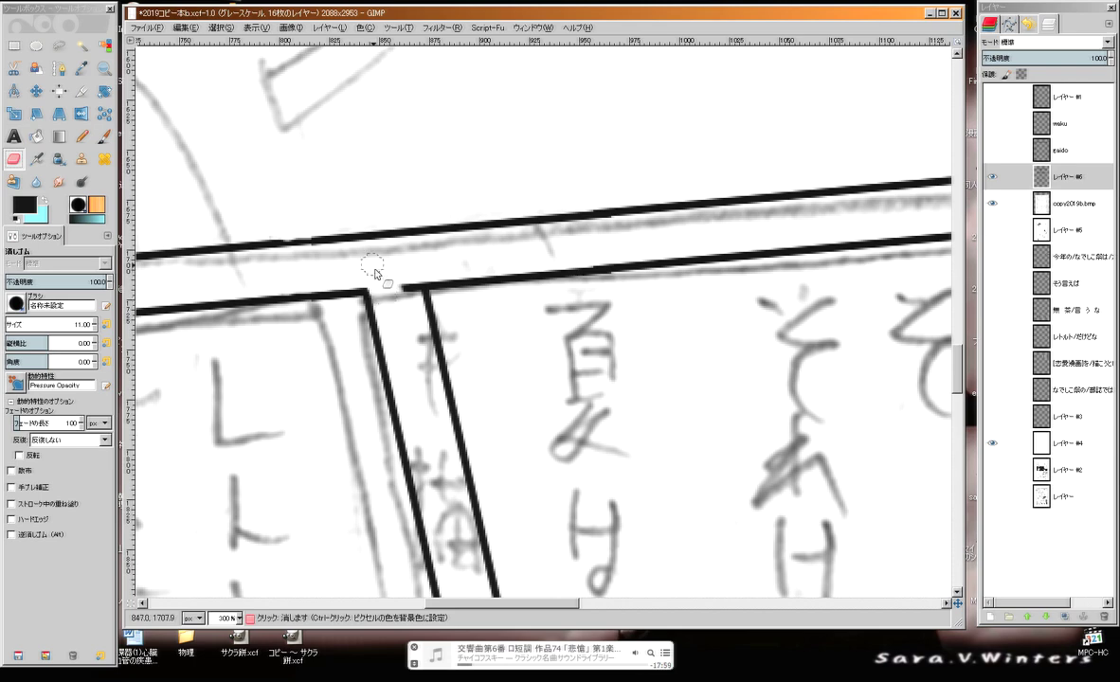
scroll(407, 297, "down", 15)
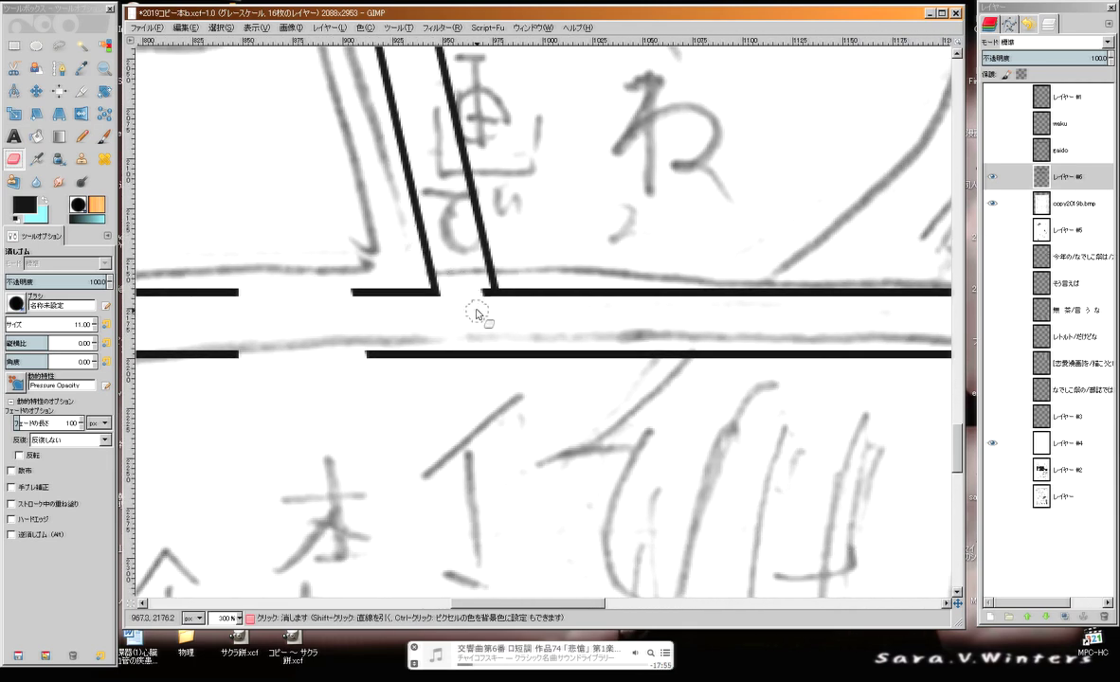
Copy a section of the two horizontal frame lines below the third row, move the pasted copy over their break, and anchor it
key("r")
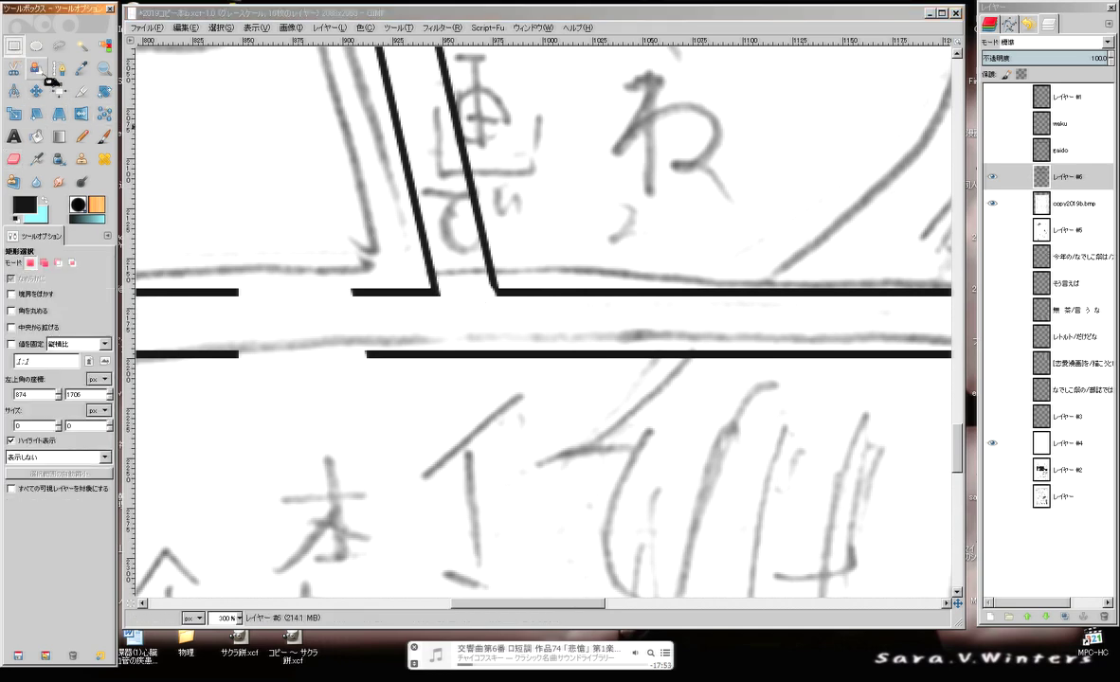
mouse_move(586, 302)
left_mouse_down()
mouse_move(598, 326)
mouse_move(812, 388)
mouse_move(857, 388)
mouse_move(852, 380)
left_mouse_up()
key("m")
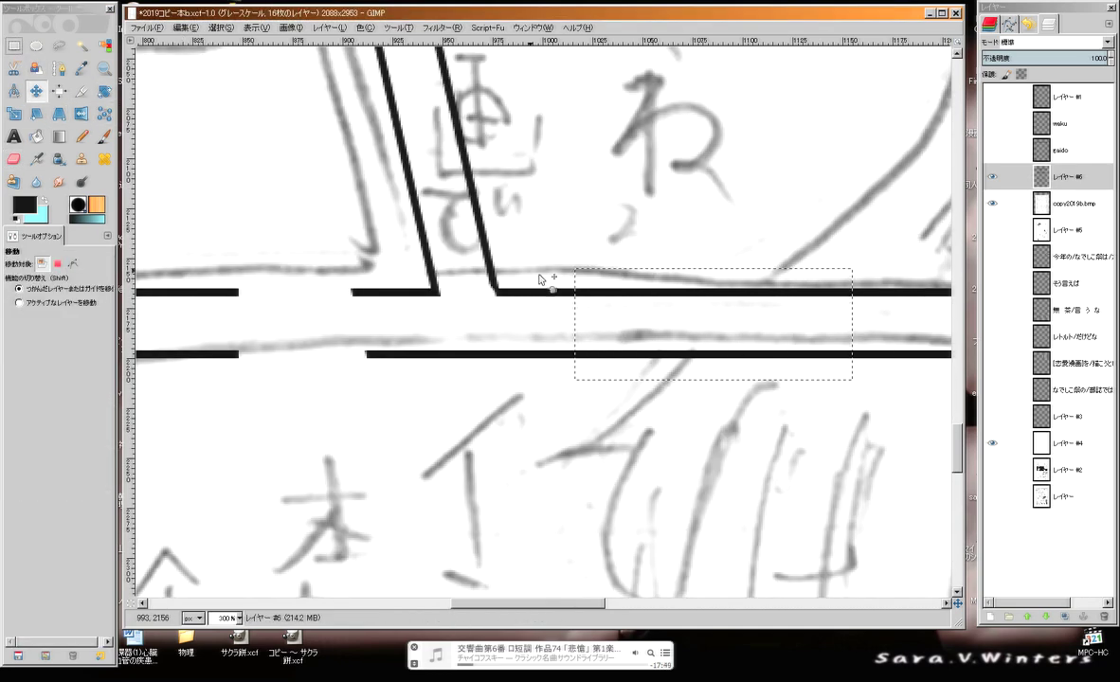
left_click(186, 27)
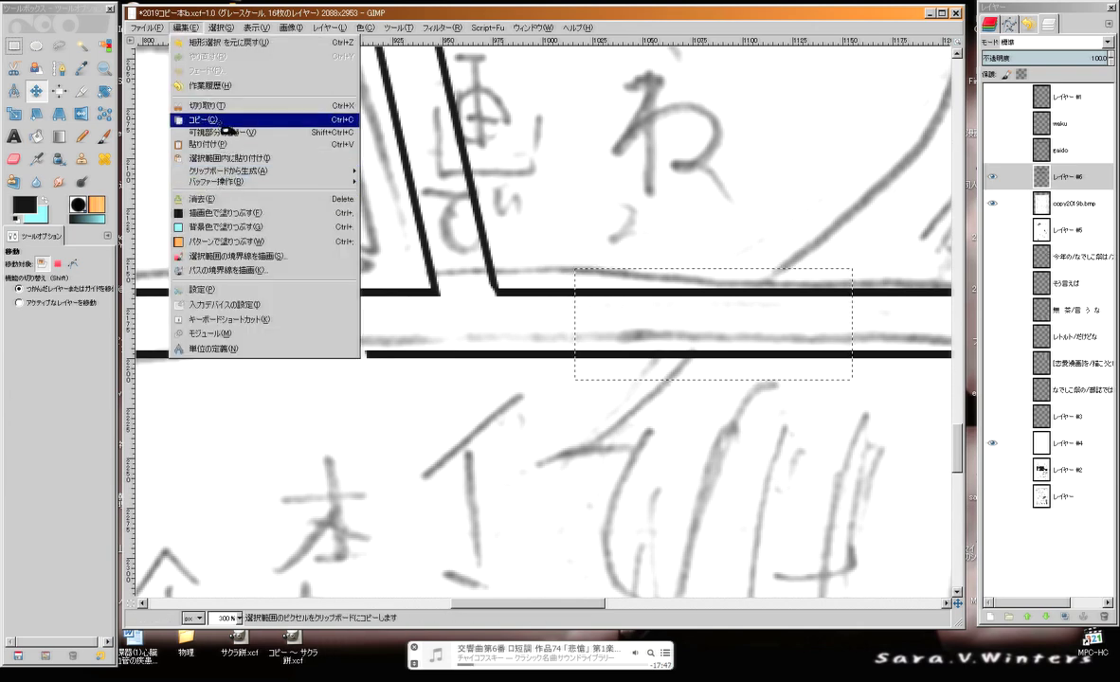
left_click(224, 123)
left_click(188, 27)
left_click(204, 145)
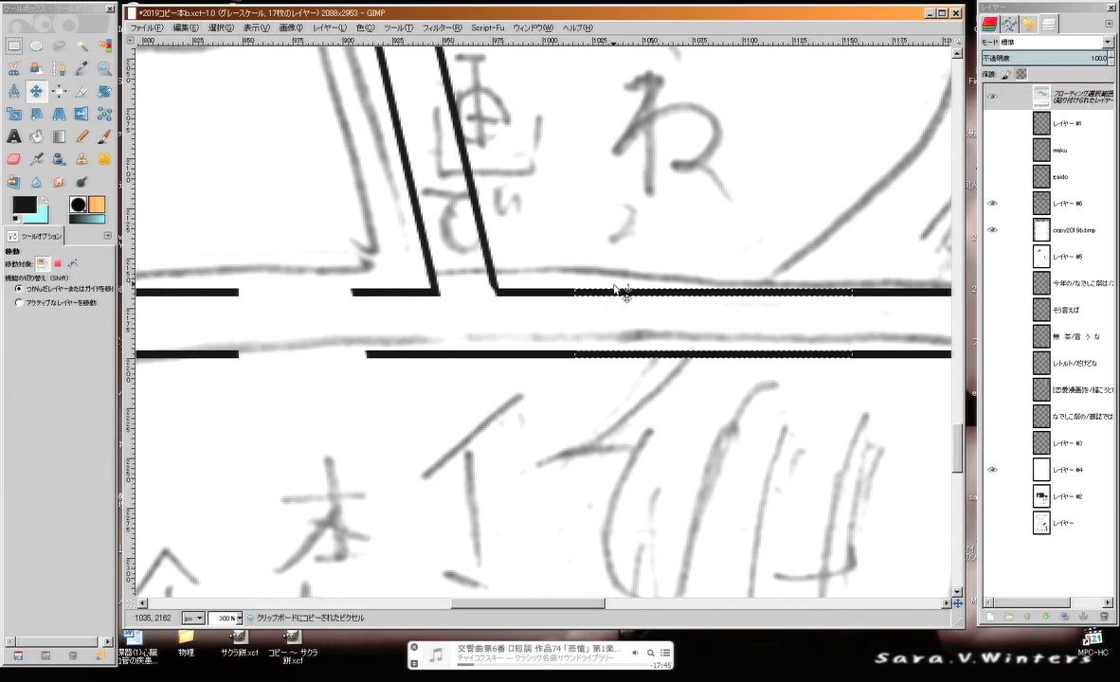
left_click_drag(617, 289, 219, 289)
left_click_drag(391, 290, 372, 290)
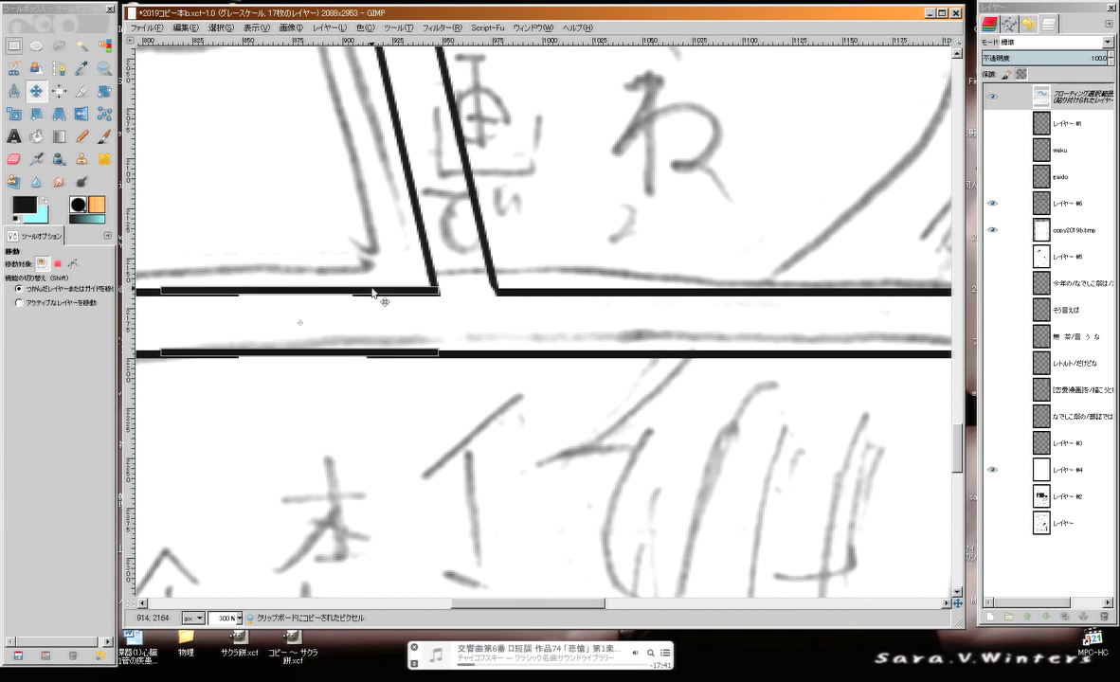
left_click(347, 226)
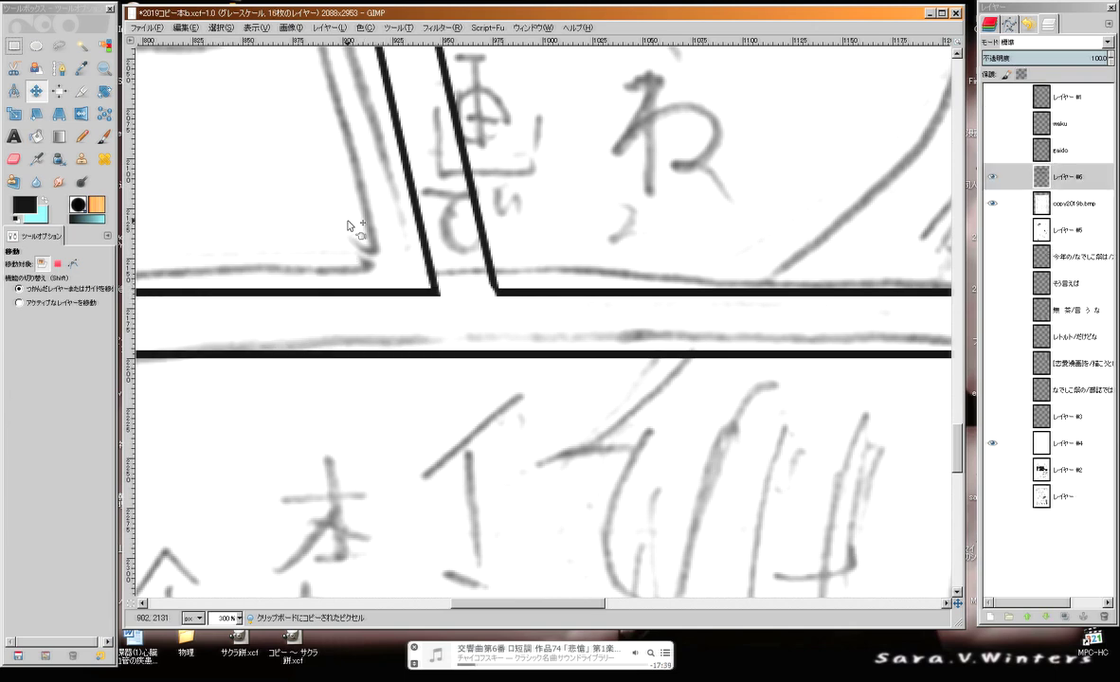
Select a 4 × 86 px strip over the break in the third row's right frame line and fill it with black
scroll(348, 226, "down", 5)
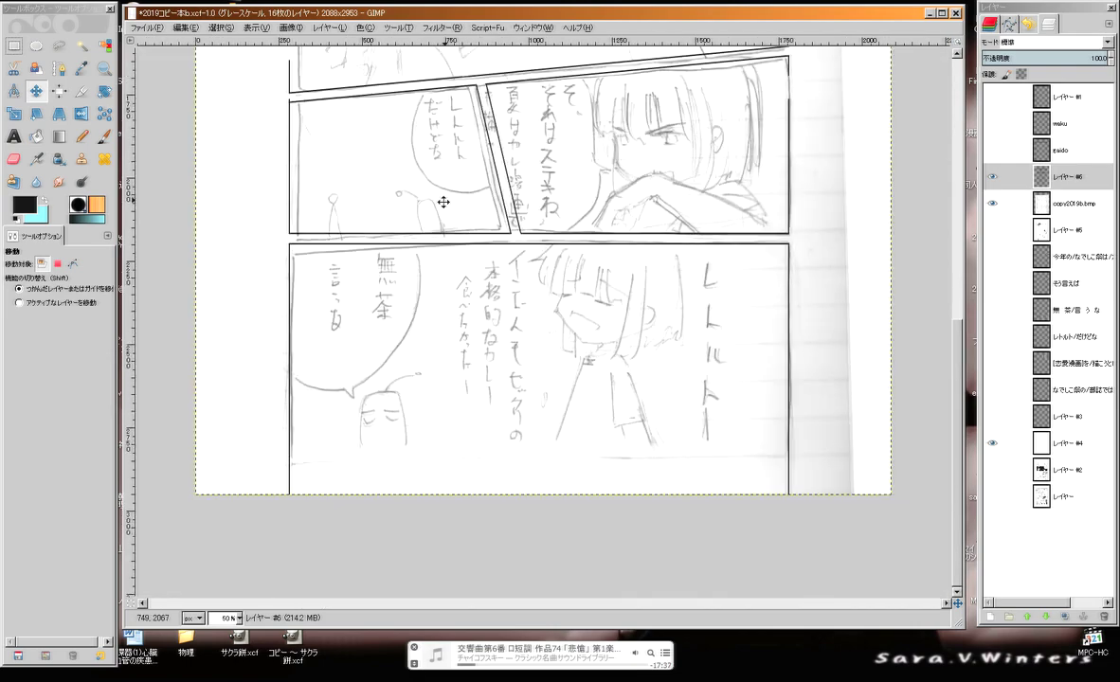
left_click_drag(444, 202, 414, 308)
scroll(398, 237, "right", 5)
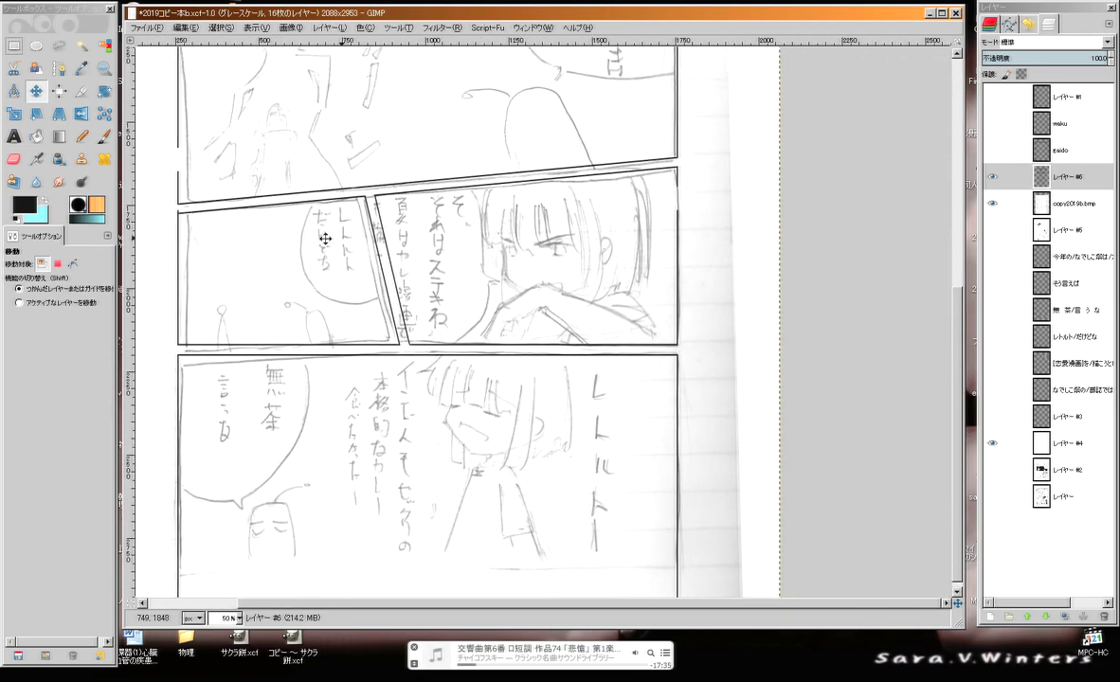
scroll(379, 272, "up", 4)
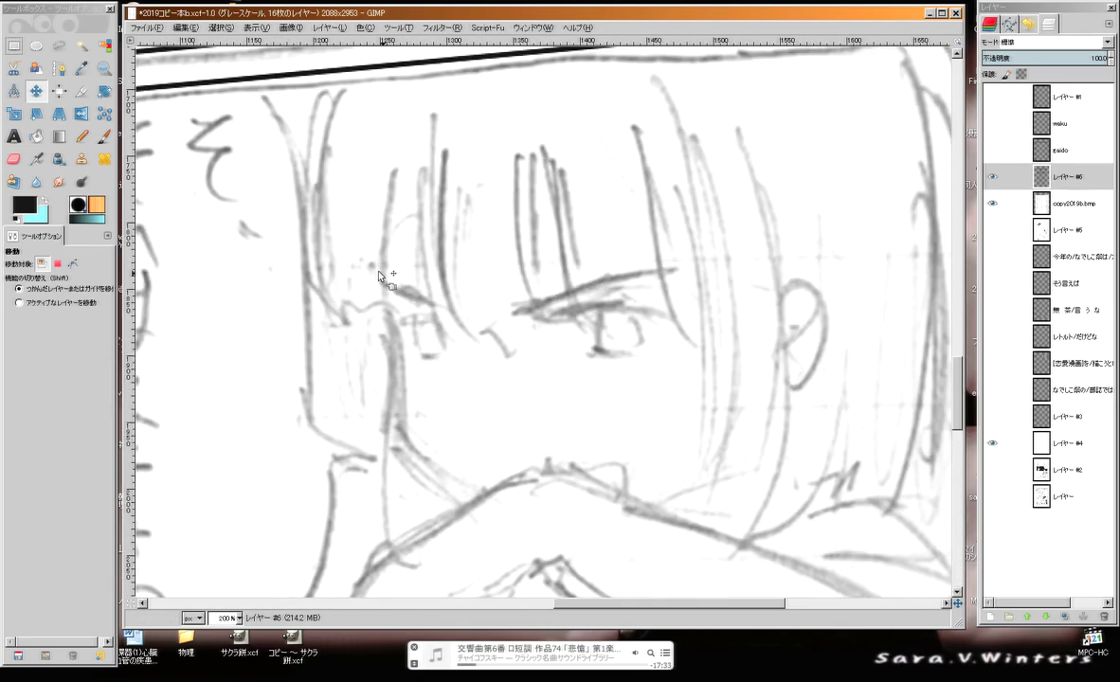
scroll(349, 250, "right", 6)
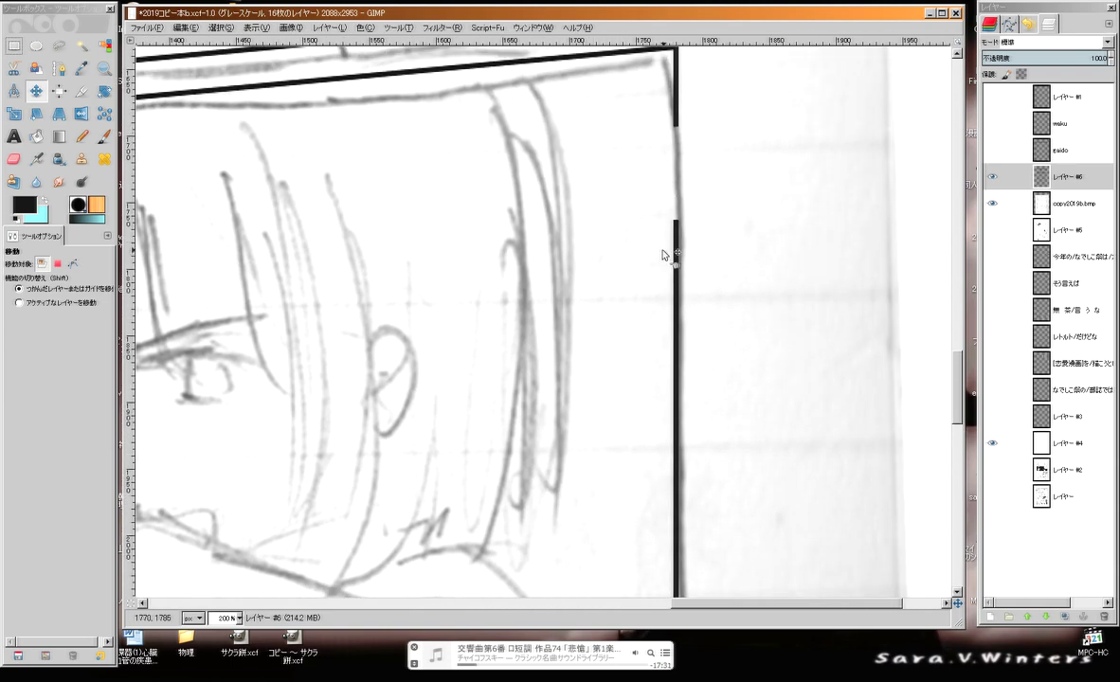
left_click_drag(663, 250, 698, 403)
key("ctrl+z")
left_click(14, 46)
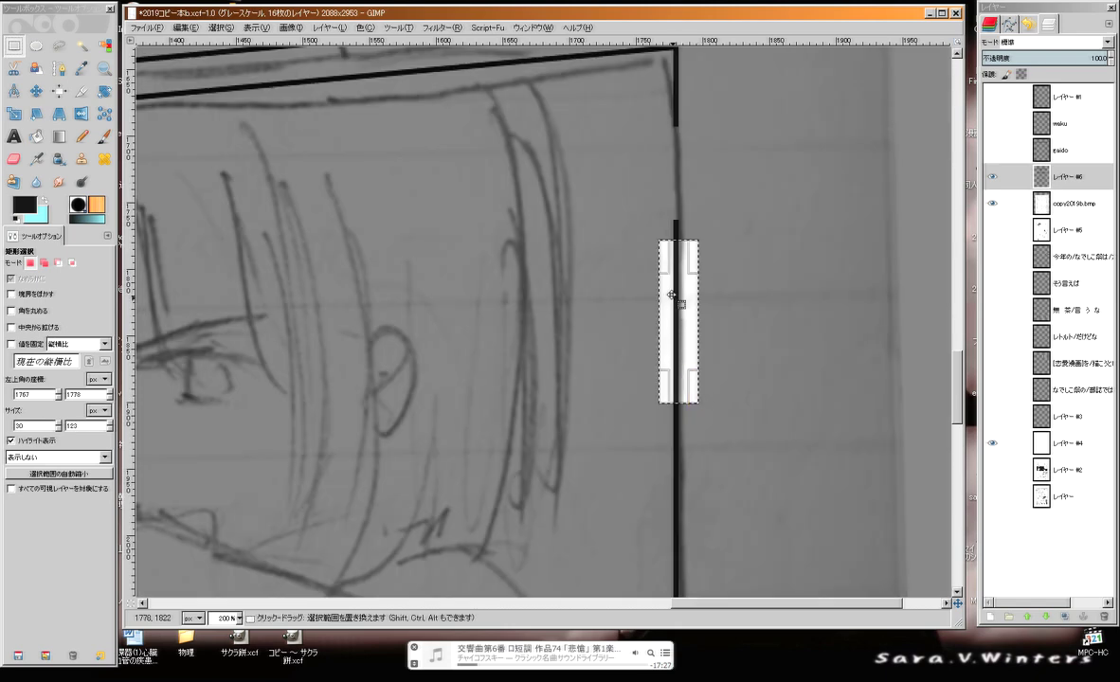
scroll(347, 83, "up", 2)
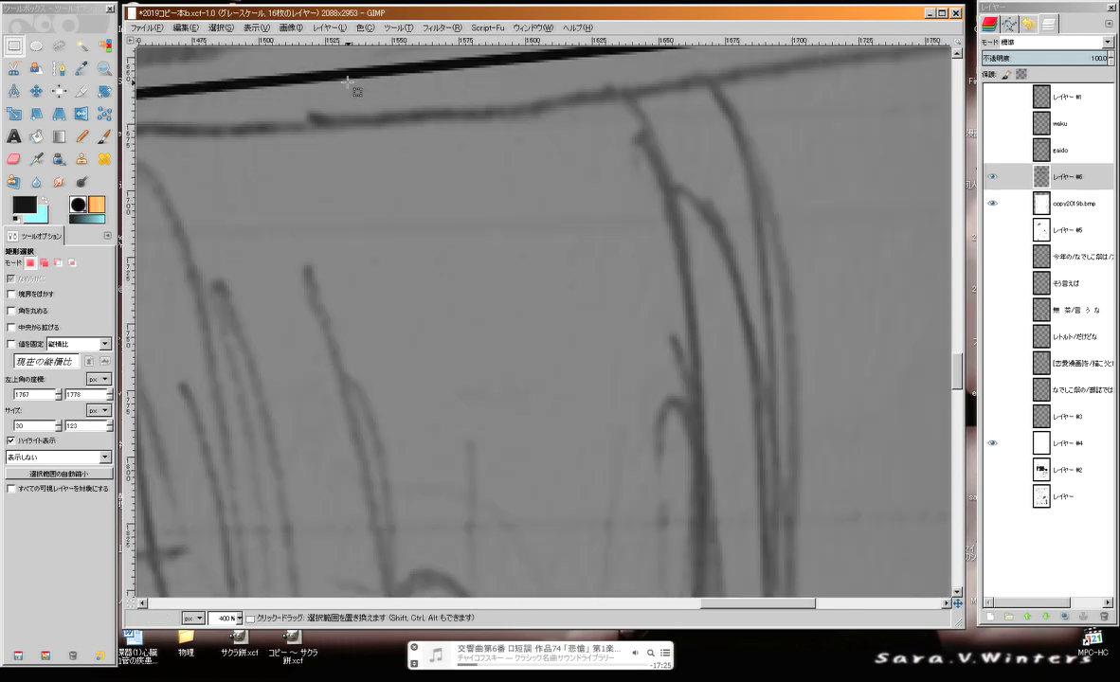
scroll(355, 87, "right", 3)
left_click_drag(732, 136, 737, 358)
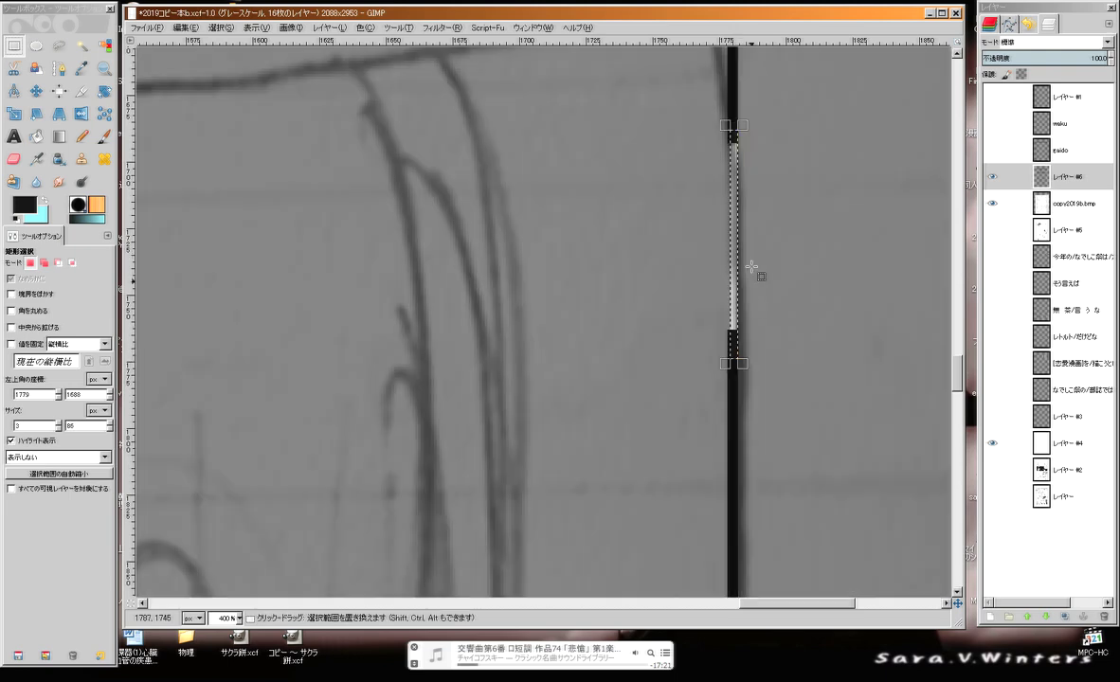
left_click_drag(727, 187, 722, 188)
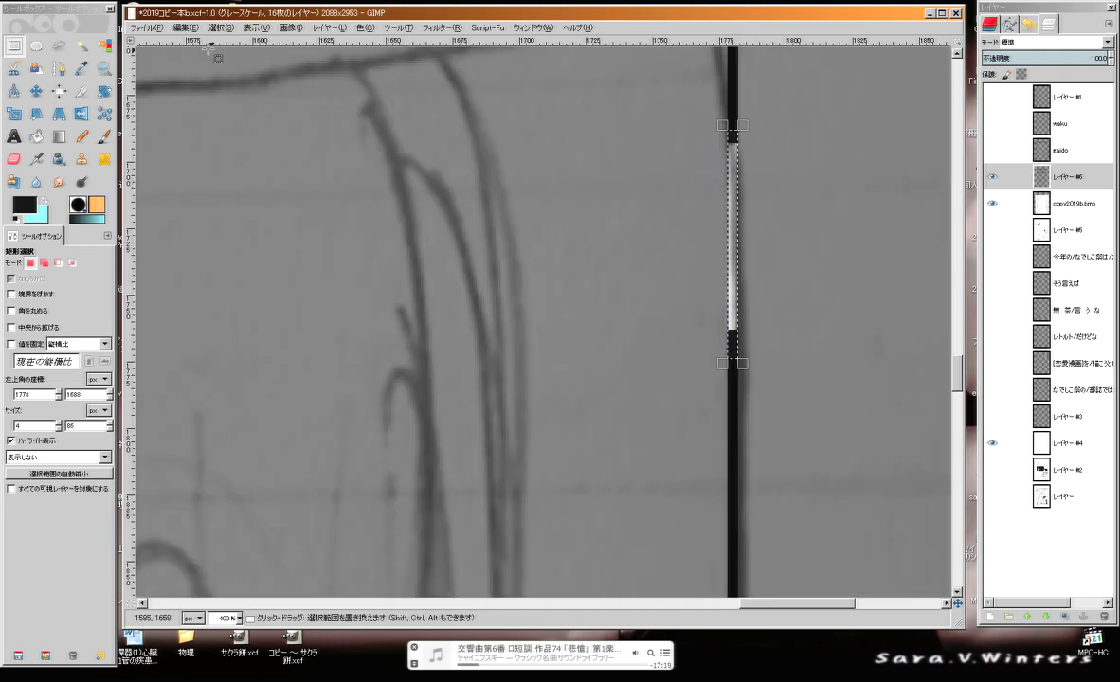
left_click(182, 28)
left_click(221, 216)
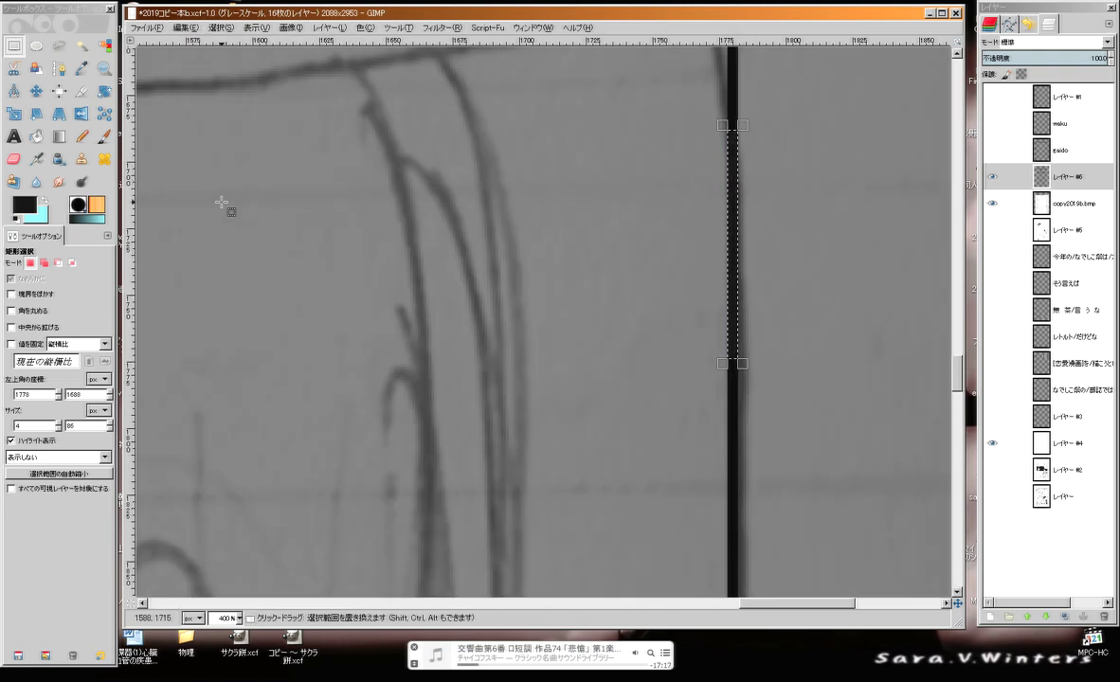
Select a 4 × 86 px strip over the break in the second-row panel's left frame line, fill it with black, and deselect
scroll(222, 202, "down", 3)
left_click_drag(210, 256, 430, 275)
left_click_drag(165, 286, 417, 254)
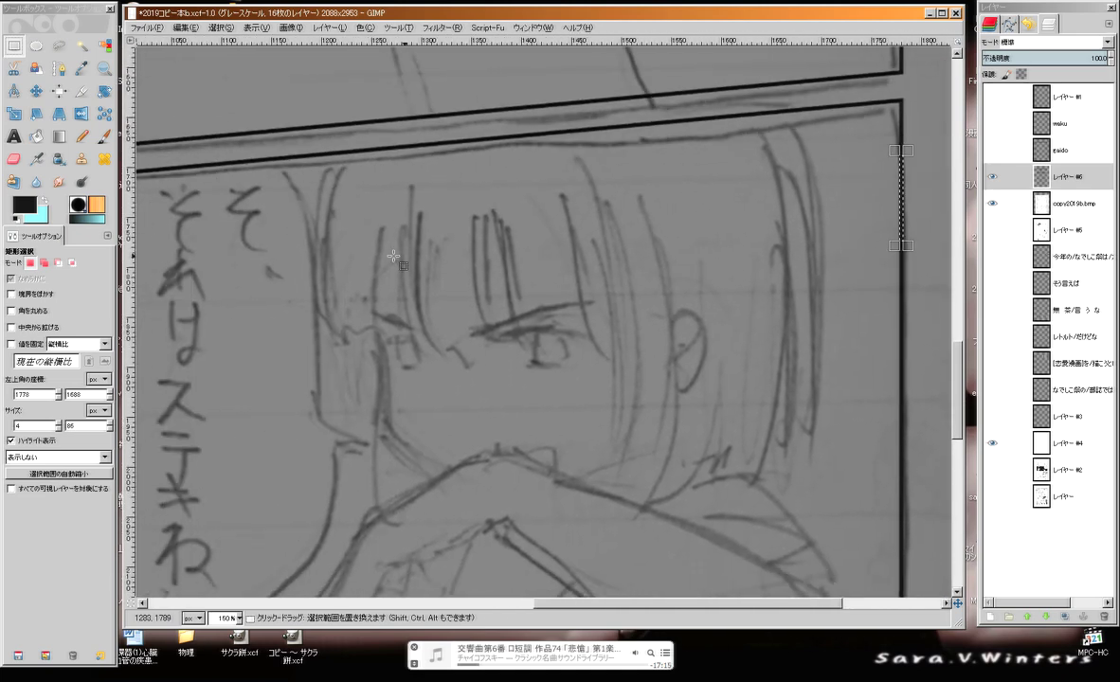
scroll(392, 256, "left", 15)
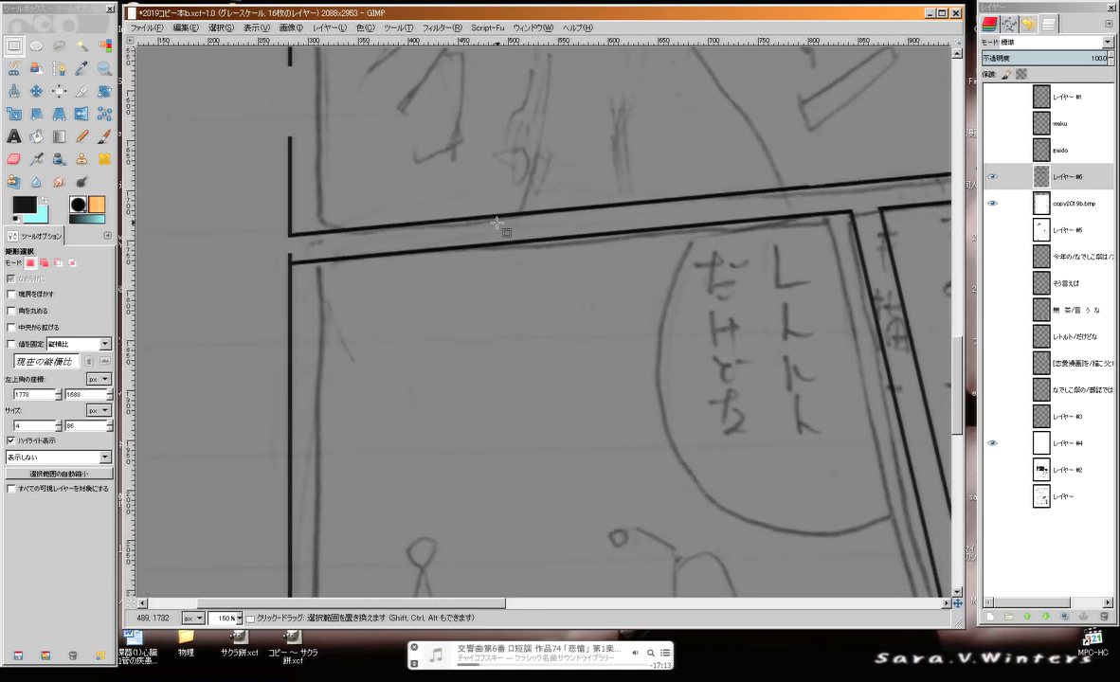
scroll(496, 224, "up", 3)
scroll(371, 296, "left", 1)
scroll(371, 296, "up", 2)
scroll(398, 246, "up", 3)
scroll(398, 247, "left", 2)
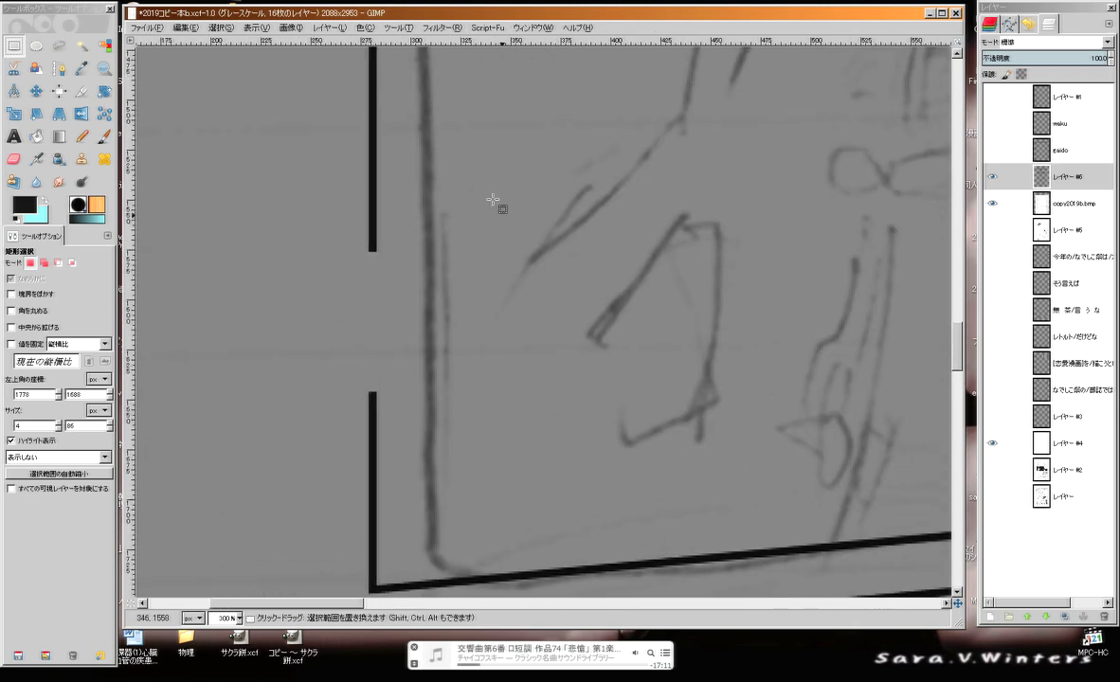
left_click_drag(368, 237, 381, 414)
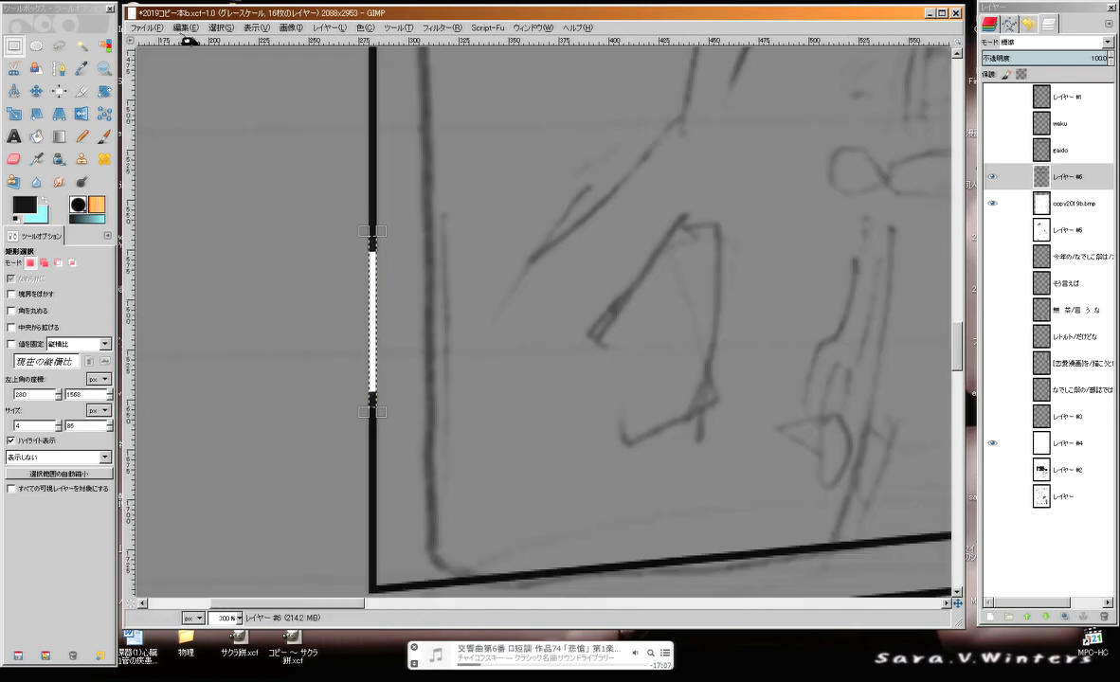
left_click(186, 27)
left_click(237, 214)
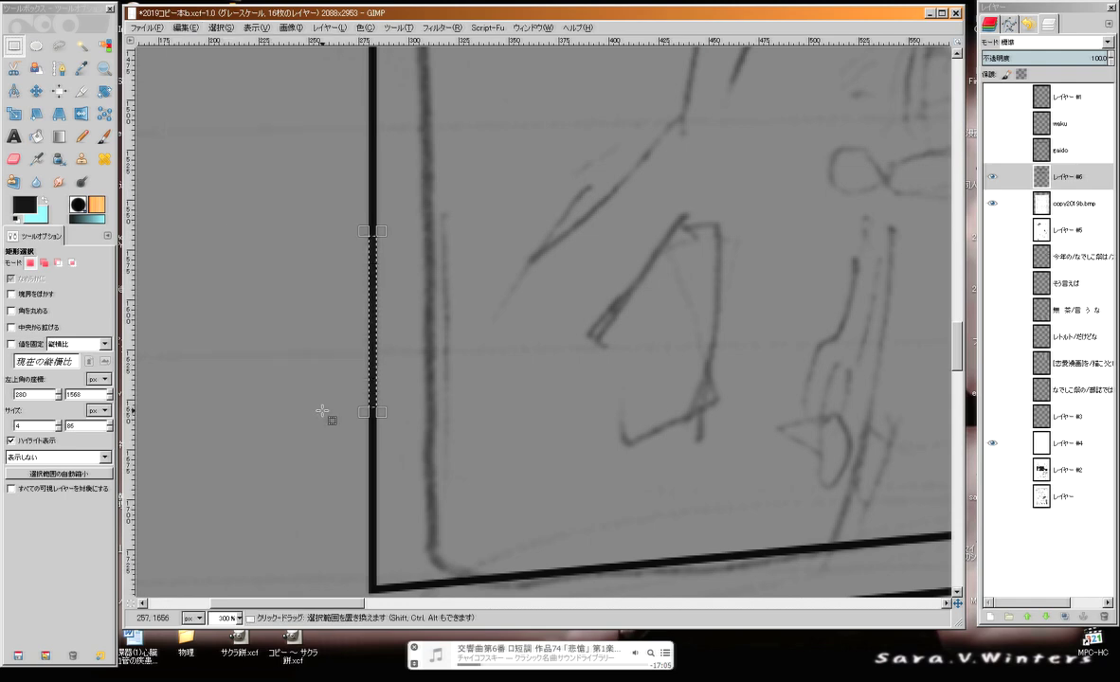
left_click(222, 29)
left_click(243, 58)
Erase the left frame line stub that protrudes into the slanted gap above the third row, using the size 11 eraser
left_click_drag(274, 398, 280, 180)
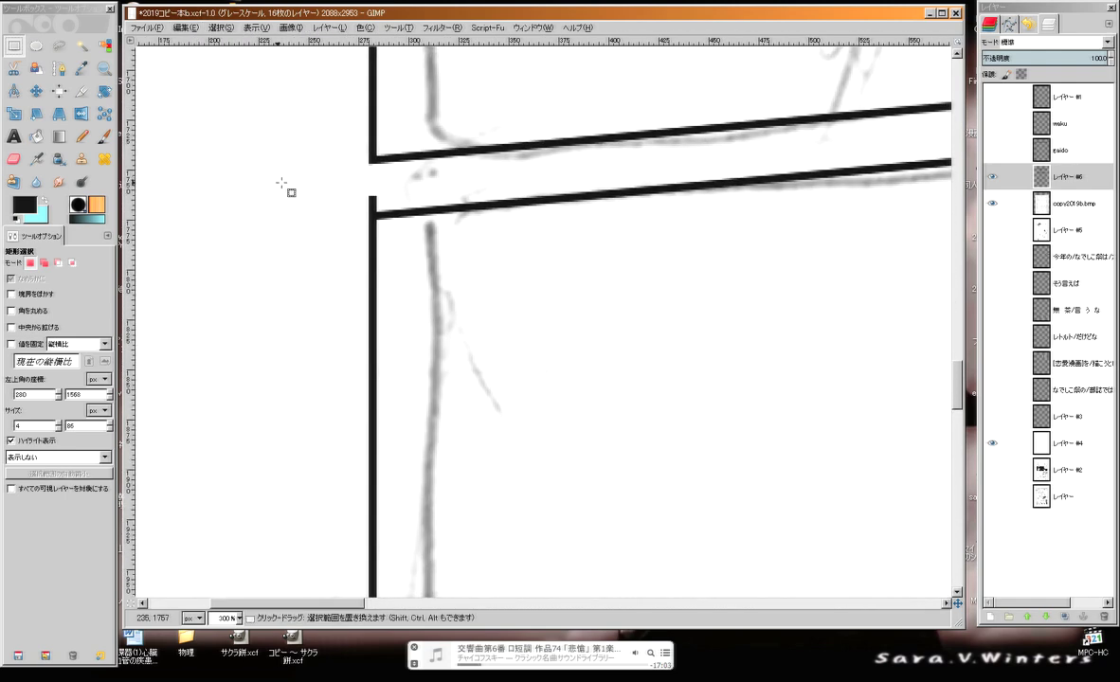
scroll(404, 115, "up", 1)
scroll(405, 115, "up", 3)
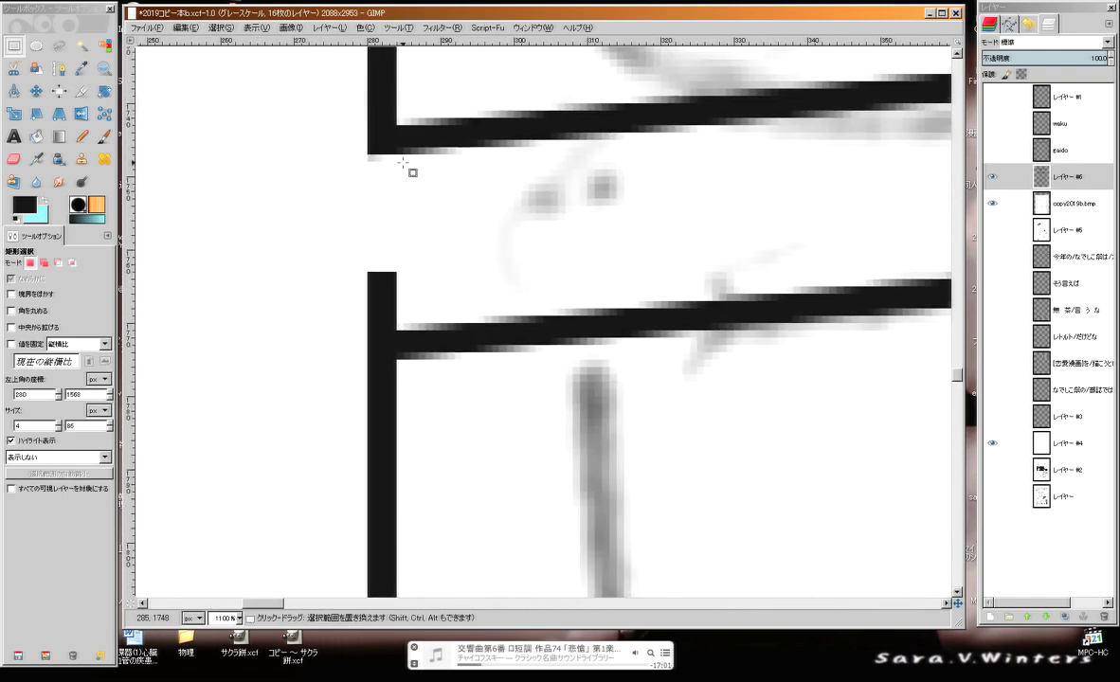
left_click(27, 161)
left_click(393, 278)
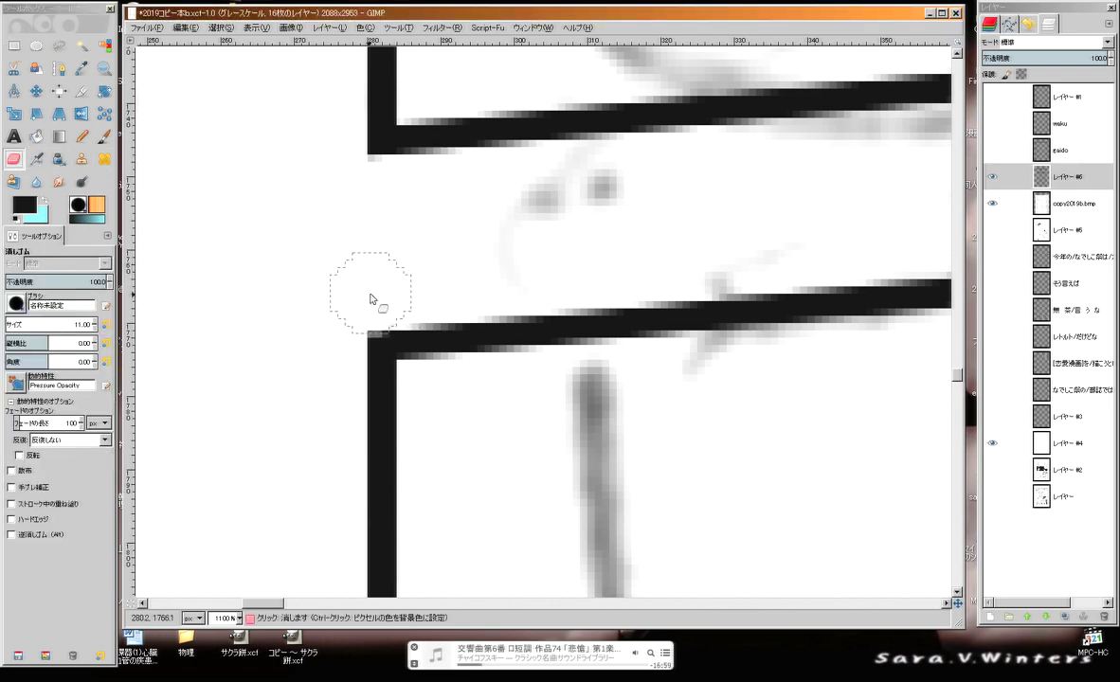
Look over the repaired frame lines and slanted gaps across the page for remaining breaks or stray pieces
scroll(344, 296, "down", 9)
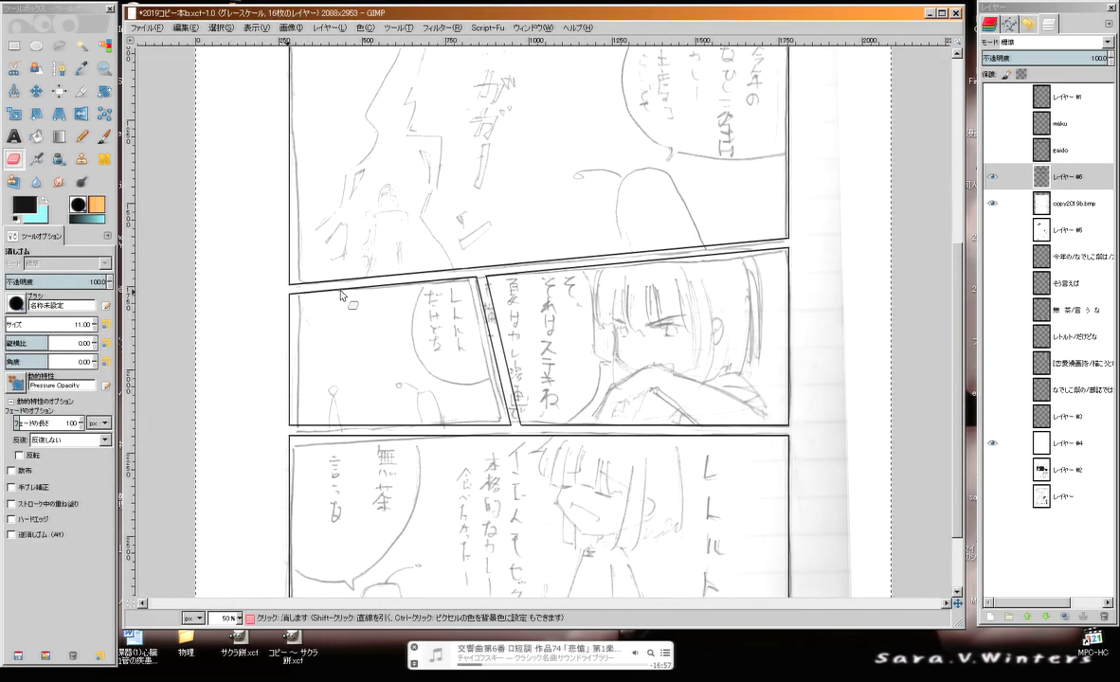
scroll(342, 296, "down", 1)
left_click_drag(487, 226, 522, 260)
scroll(482, 225, "up", 3)
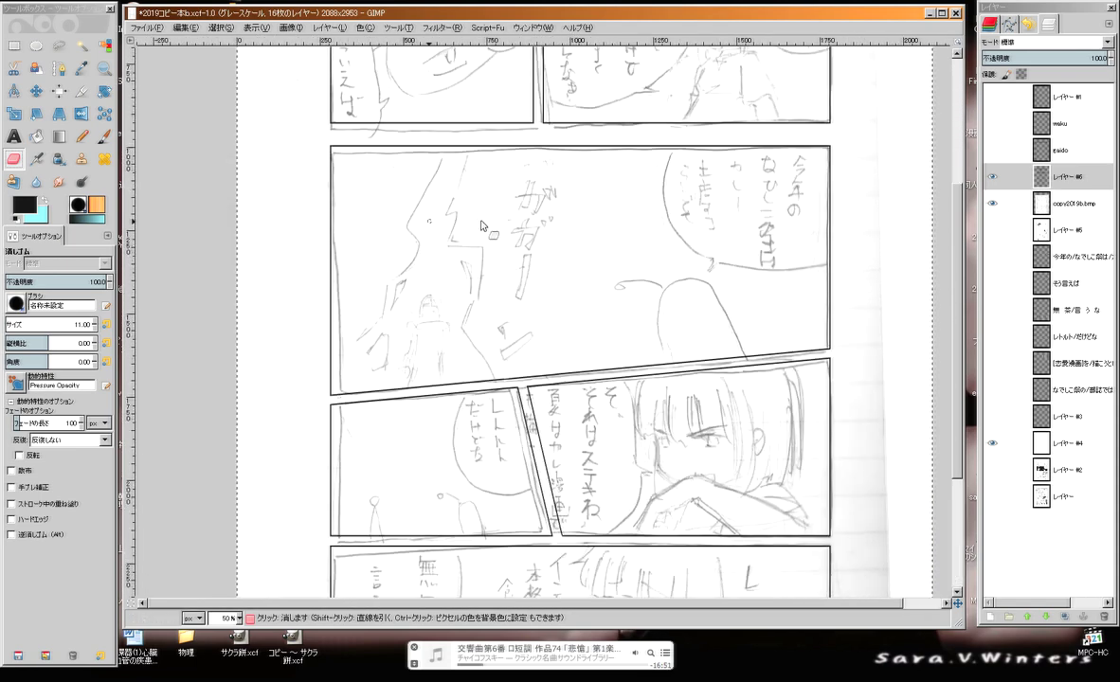
left_click_drag(351, 166, 453, 261)
left_click_drag(328, 301, 572, 123)
left_click_drag(386, 523, 425, 273)
left_click_drag(652, 325, 304, 265)
scroll(496, 295, "left", 4)
scroll(509, 275, "up", 1)
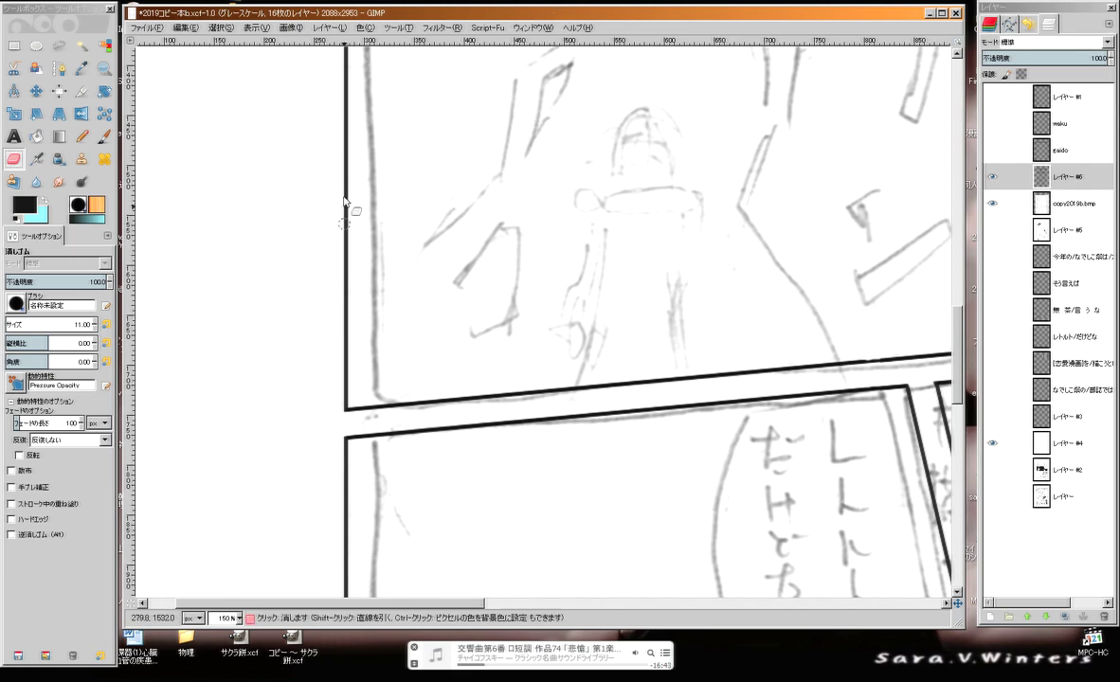
scroll(369, 284, "left", 1)
scroll(383, 218, "down", 1)
left_click_drag(626, 296, 459, 273)
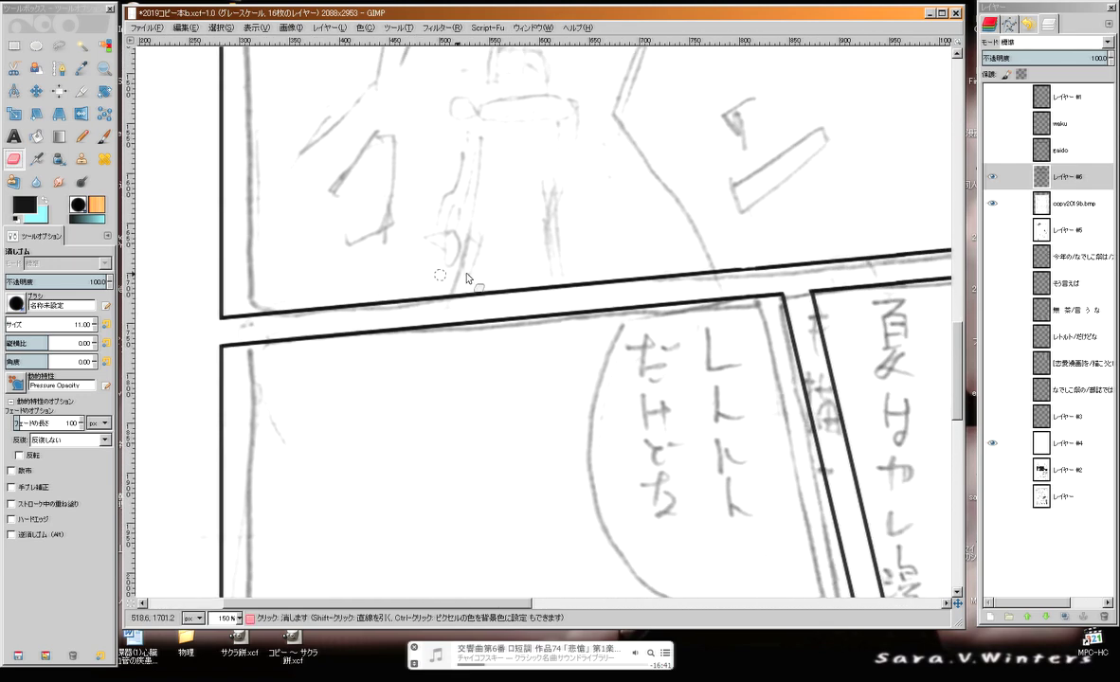
left_click_drag(567, 283, 462, 257)
left_click_drag(527, 269, 440, 224)
scroll(439, 224, "down", 1)
scroll(438, 224, "down", 2)
scroll(438, 224, "right", 1)
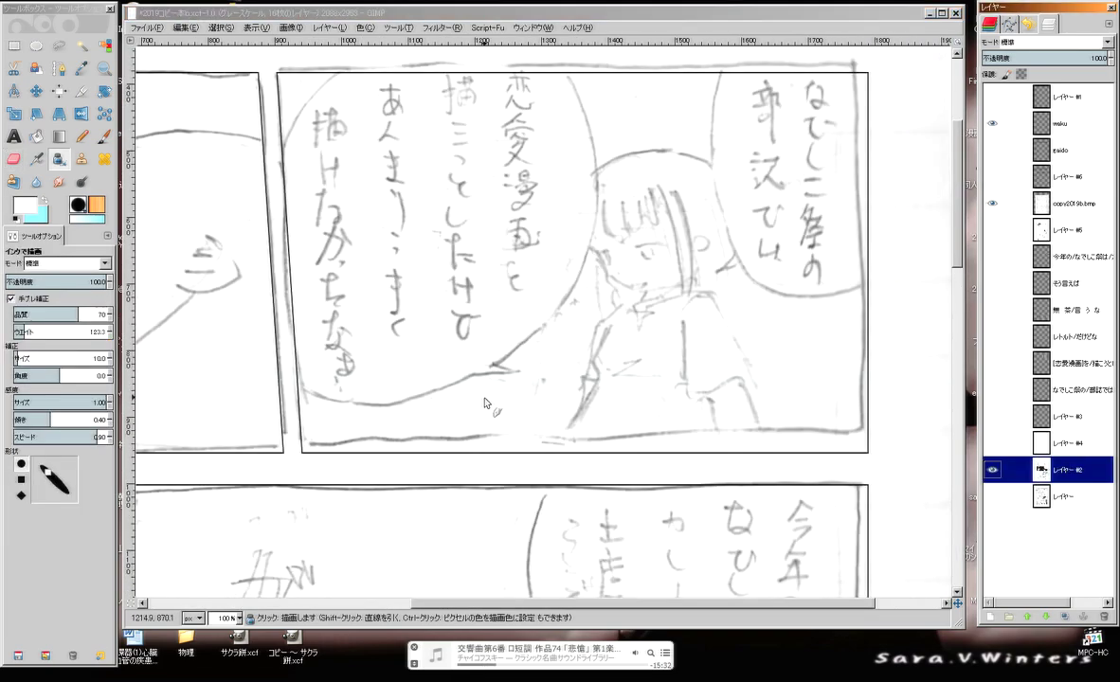
Look over the sketch and its thin panel frames from the top row to the last panel and back
left_click_drag(478, 520, 478, 143)
left_click_drag(474, 520, 487, 199)
mouse_move(458, 425)
left_mouse_down()
mouse_move(464, 275)
mouse_move(561, 248)
left_mouse_up()
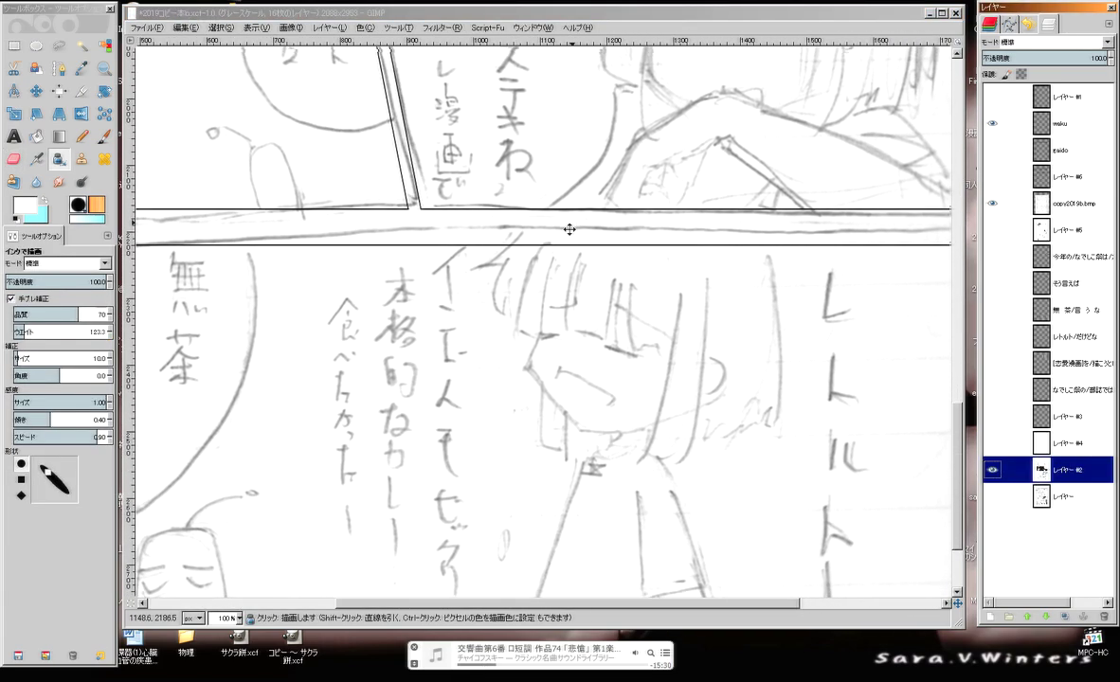
scroll(571, 230, "up", 5)
scroll(668, 255, "left", 2)
left_click_drag(689, 248, 575, 521)
left_click_drag(749, 105, 575, 502)
key("space")
left_click_drag(555, 276, 583, 299)
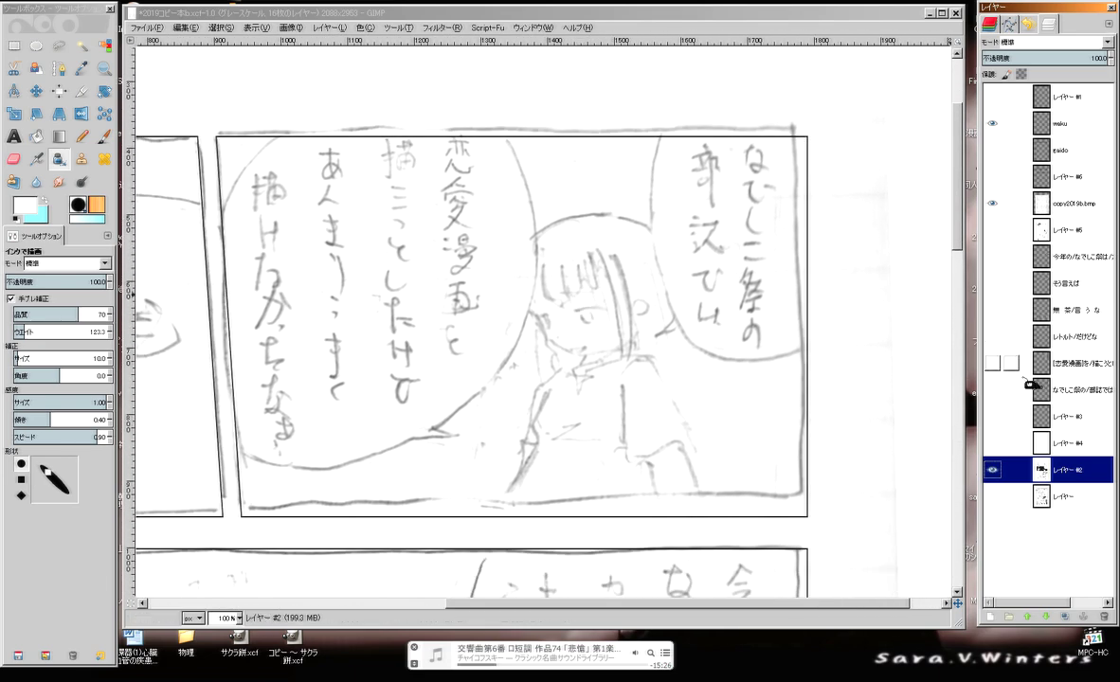
Add a new 2088 × 2953 px layer with white fill directly above layer #2
left_click(989, 616)
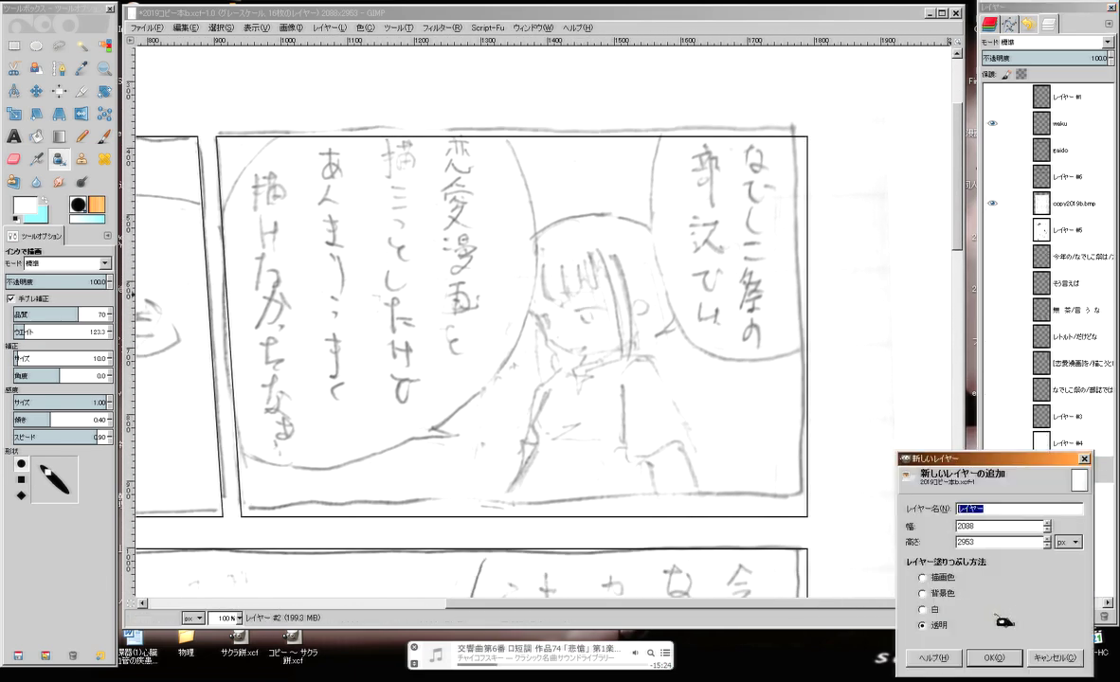
left_click(953, 611)
left_click(995, 658)
left_click_drag(1087, 472, 1082, 471)
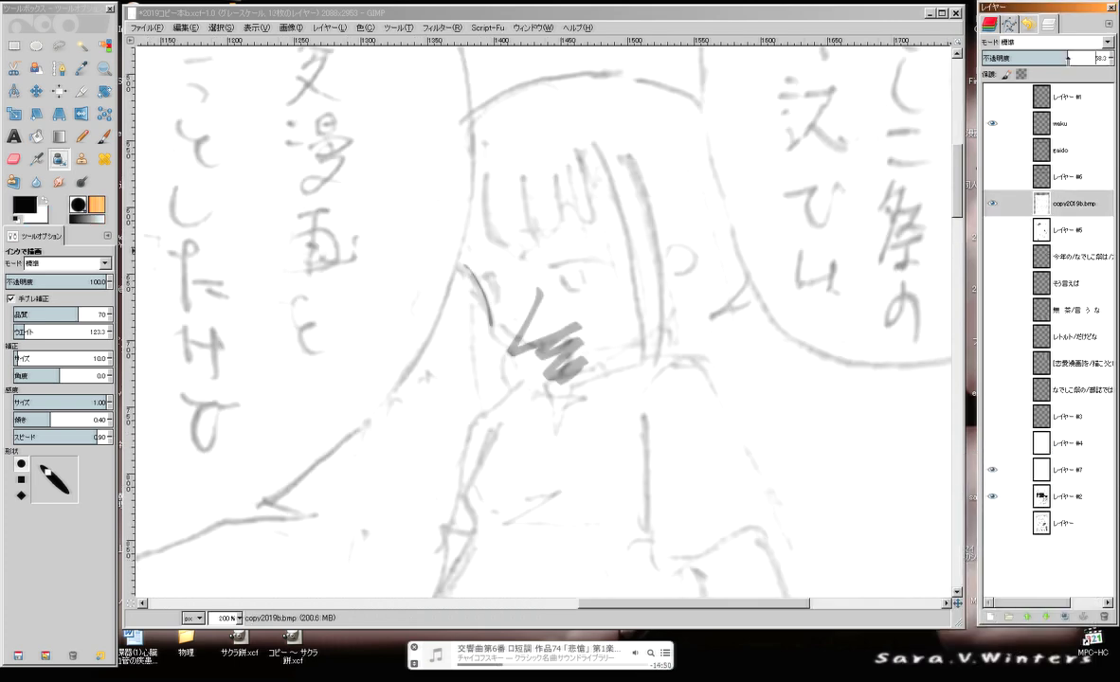
Set the scanned sketch layer copy2019b.bmp to 70.4 opacity and Multiply mode
mouse_move(1068, 59)
left_mouse_down()
mouse_move(1092, 58)
mouse_move(1073, 59)
left_mouse_up()
left_click(1105, 42)
left_click(980, 145)
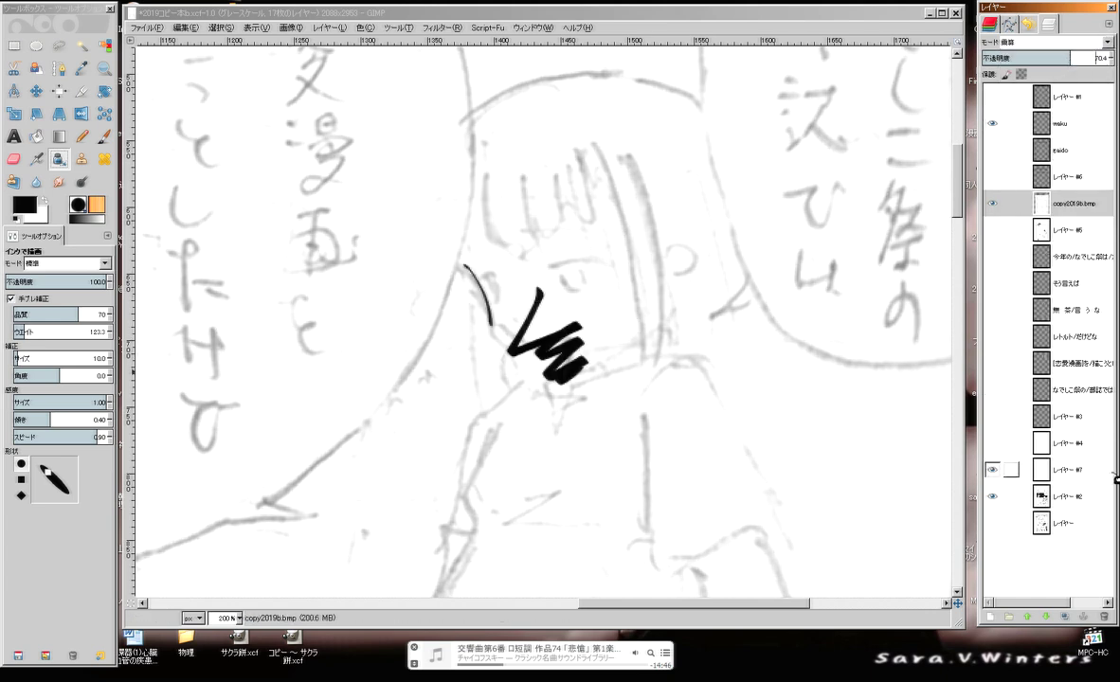
On layer #7, pick black from the test scribble as the drawing colour and undo the test strokes
left_click(1019, 470)
left_click(503, 241, "ctrl")
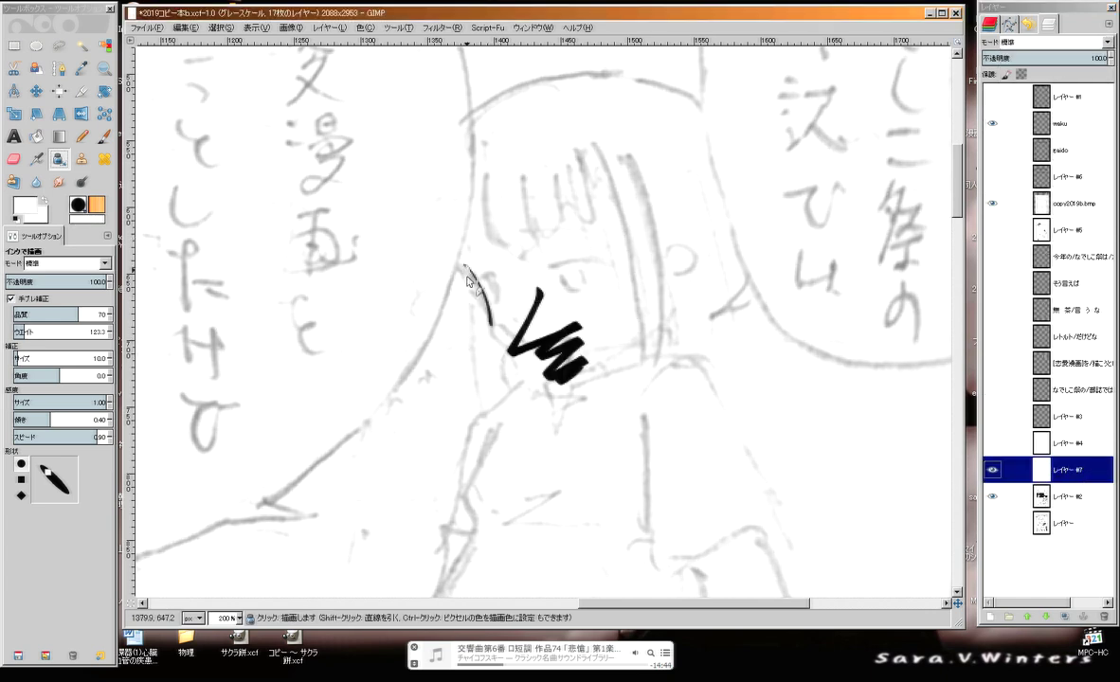
left_click(561, 364, "ctrl")
key("ctrl+z")
Ink the girl's jaw outline, long side hair strands and fringe over the sketch in the top-right panel
left_click_drag(464, 267, 566, 354)
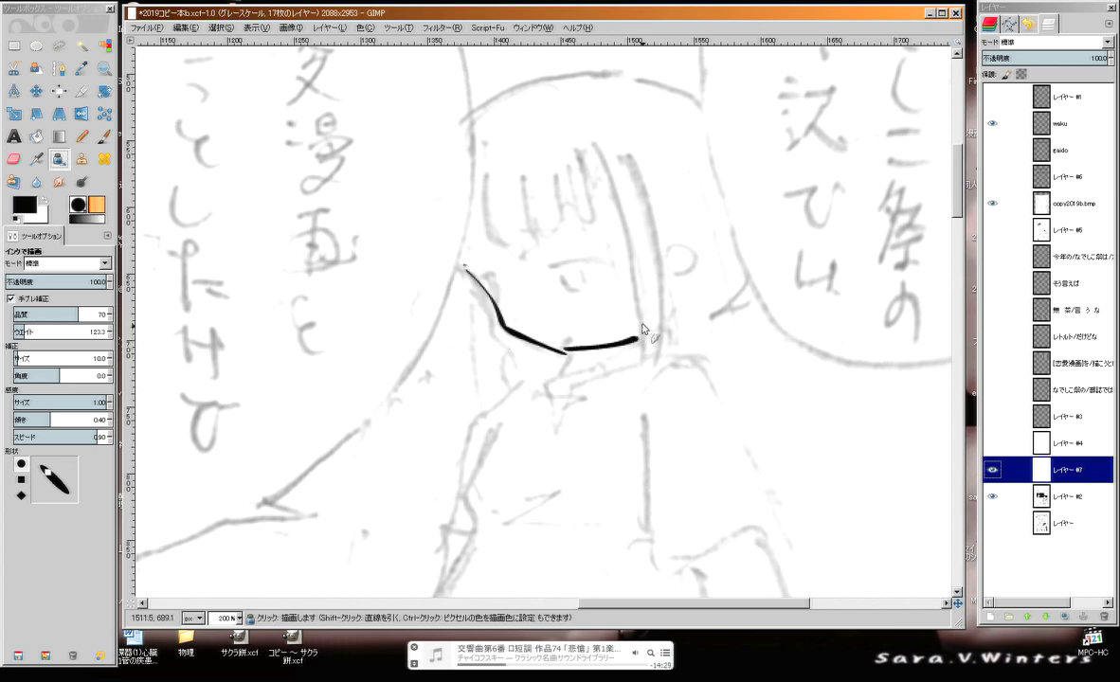
left_click_drag(600, 157, 639, 358)
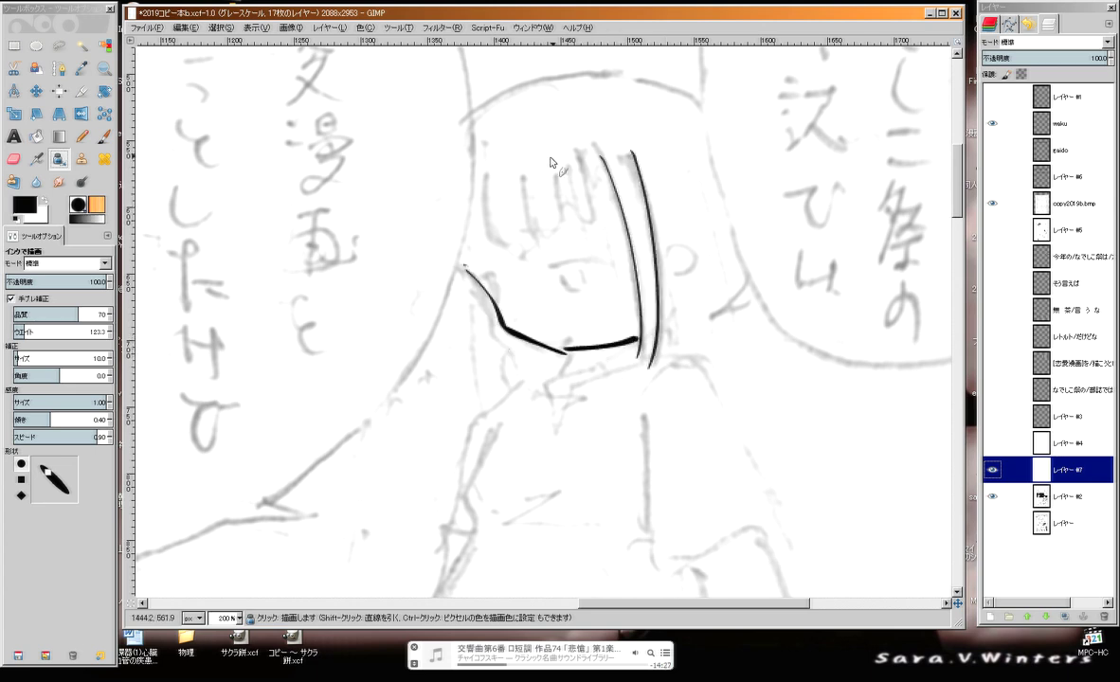
left_click_drag(481, 169, 505, 254)
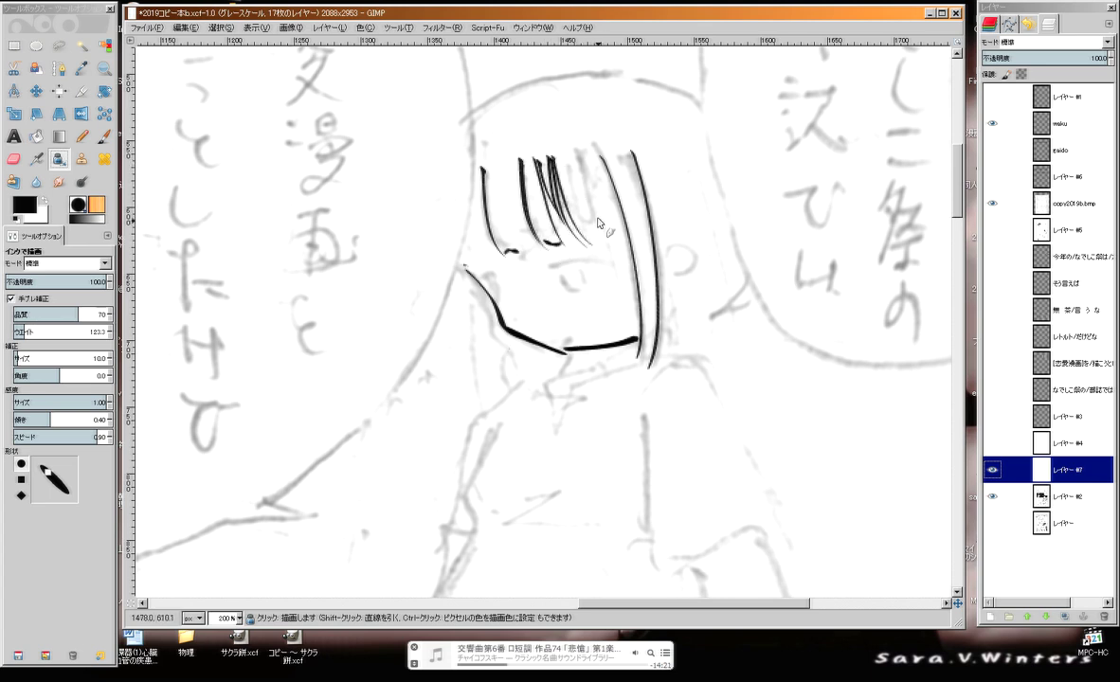
left_click_drag(578, 156, 623, 237)
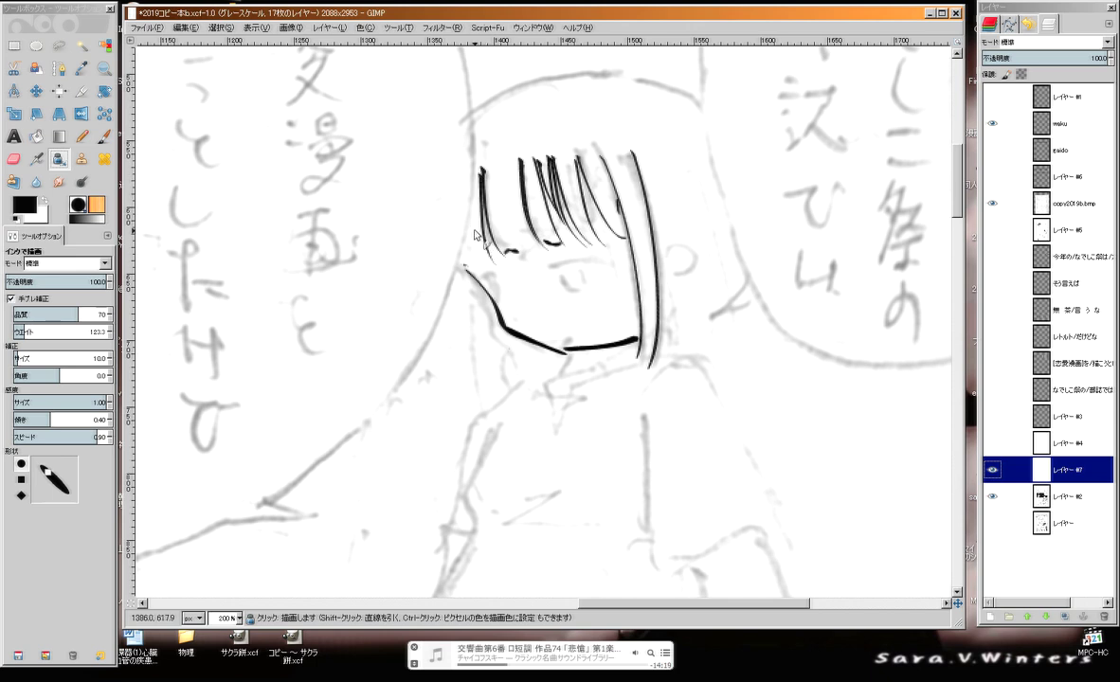
Ink the girl's ear, the lock of hair beside her cheek and the curve of her crown
scroll(607, 232, "right", 1)
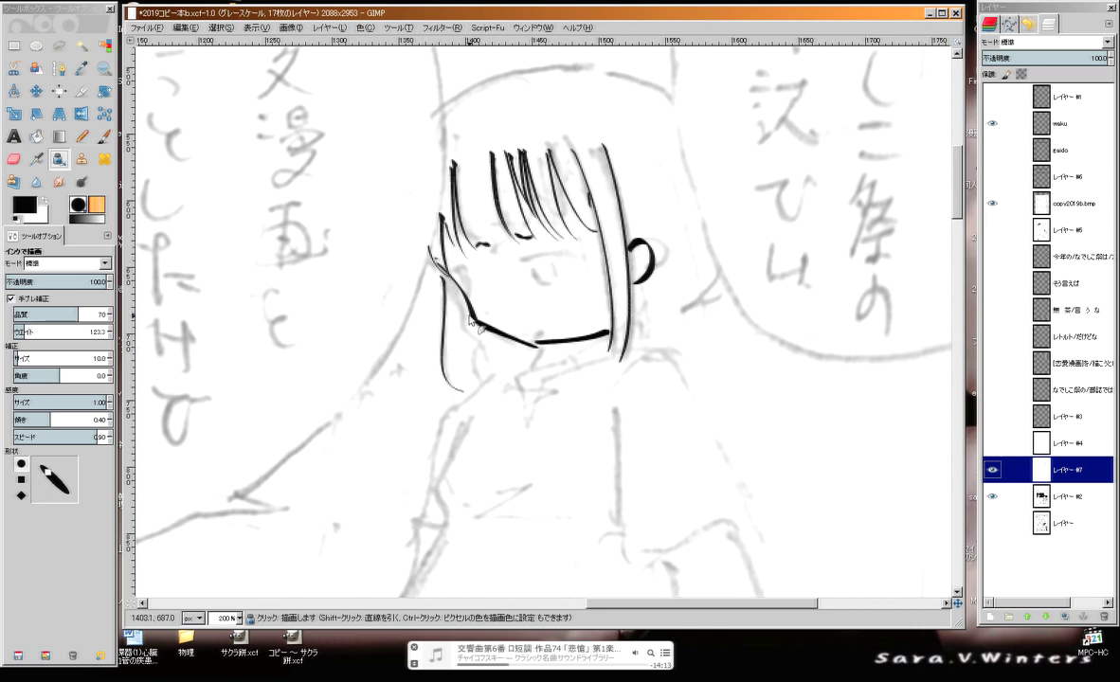
scroll(606, 161, "up", 2)
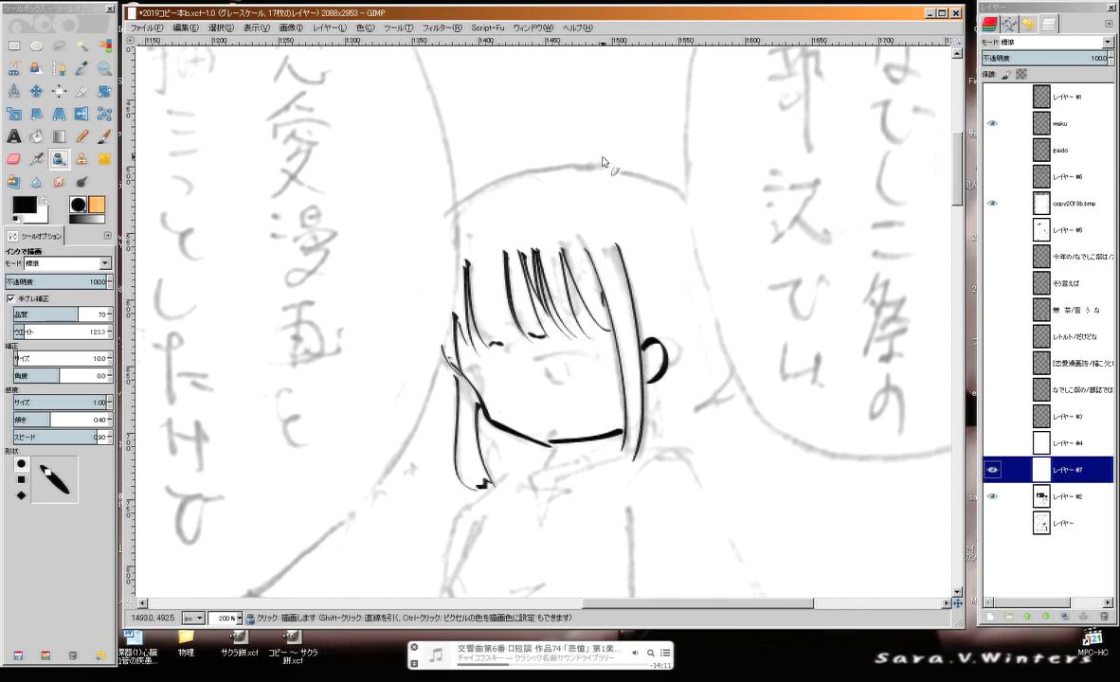
mouse_move(597, 167)
left_mouse_down()
mouse_move(531, 166)
mouse_move(462, 203)
left_mouse_up()
left_click_drag(615, 171, 697, 202)
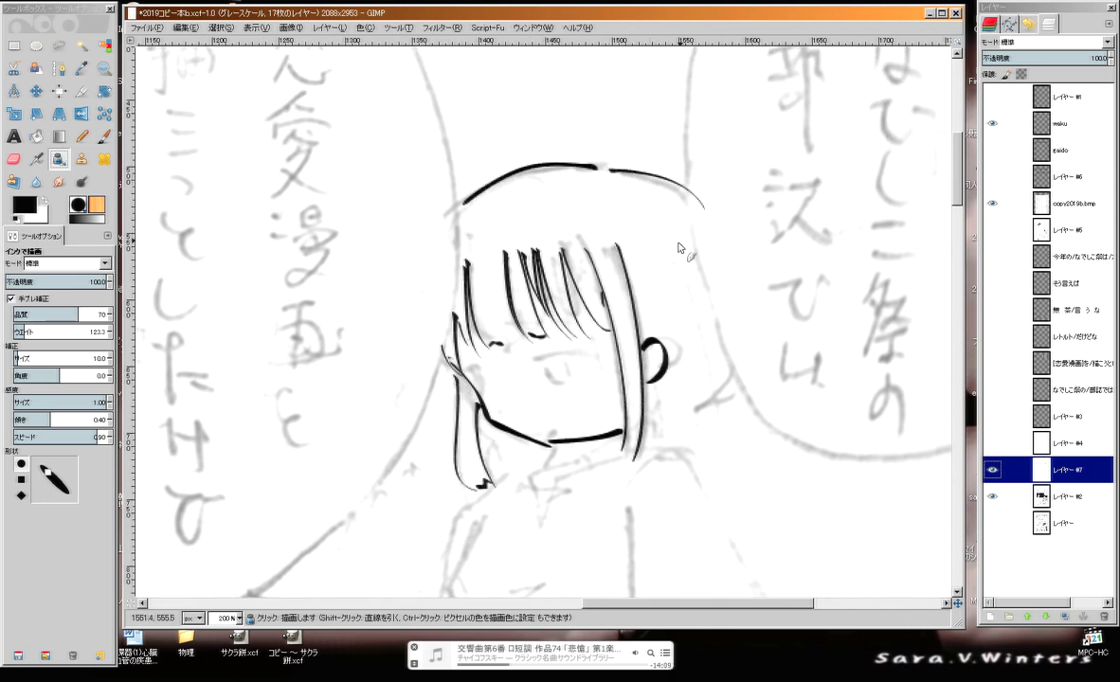
Ink the tapered tip of the girl's back hair behind her ear, undoing the stray strokes
left_click_drag(680, 244, 652, 160)
key("ctrl+z")
left_click_drag(586, 83, 664, 140)
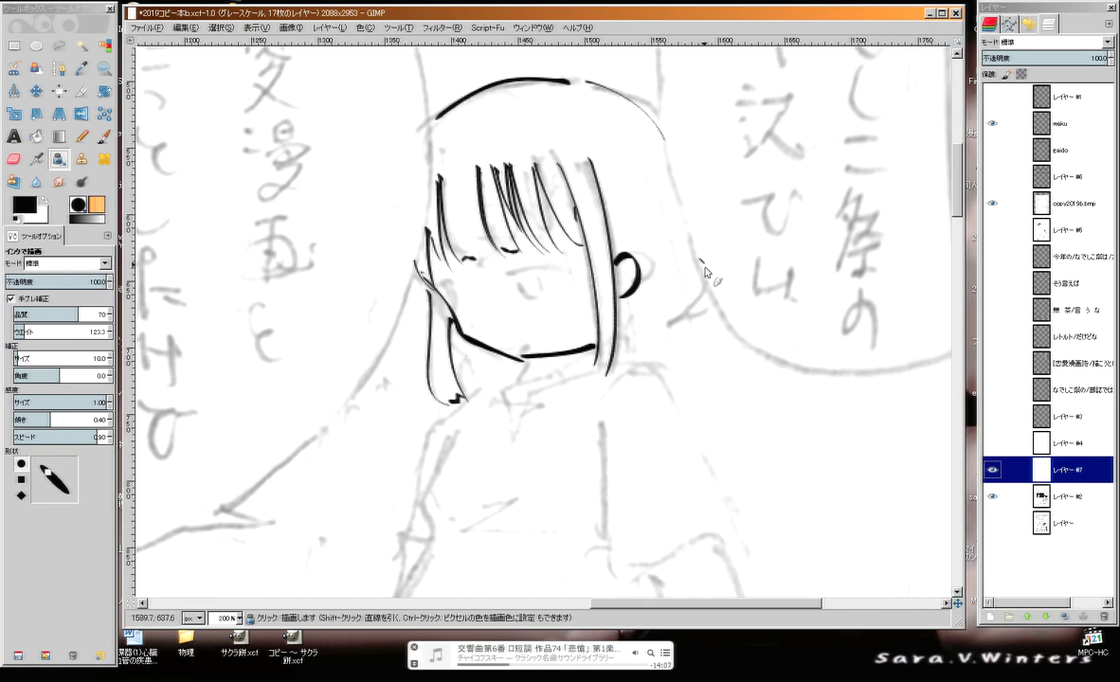
key("ctrl+z")
left_click_drag(706, 278, 678, 337)
mouse_move(650, 243)
left_mouse_down()
mouse_move(661, 287)
mouse_move(703, 253)
left_mouse_up()
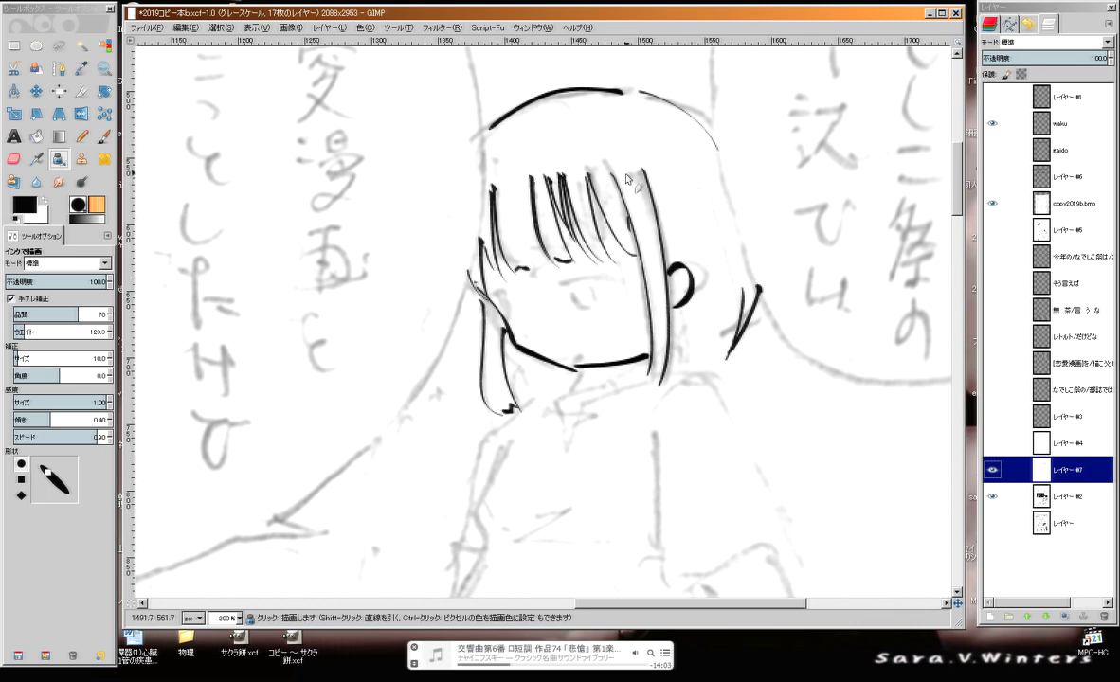
Extend the fringe strand nearest the ear and the long side strand up to their roots
left_click_drag(597, 161, 635, 250)
left_click_drag(632, 161, 650, 287)
key("ctrl+z")
key("ctrl+z")
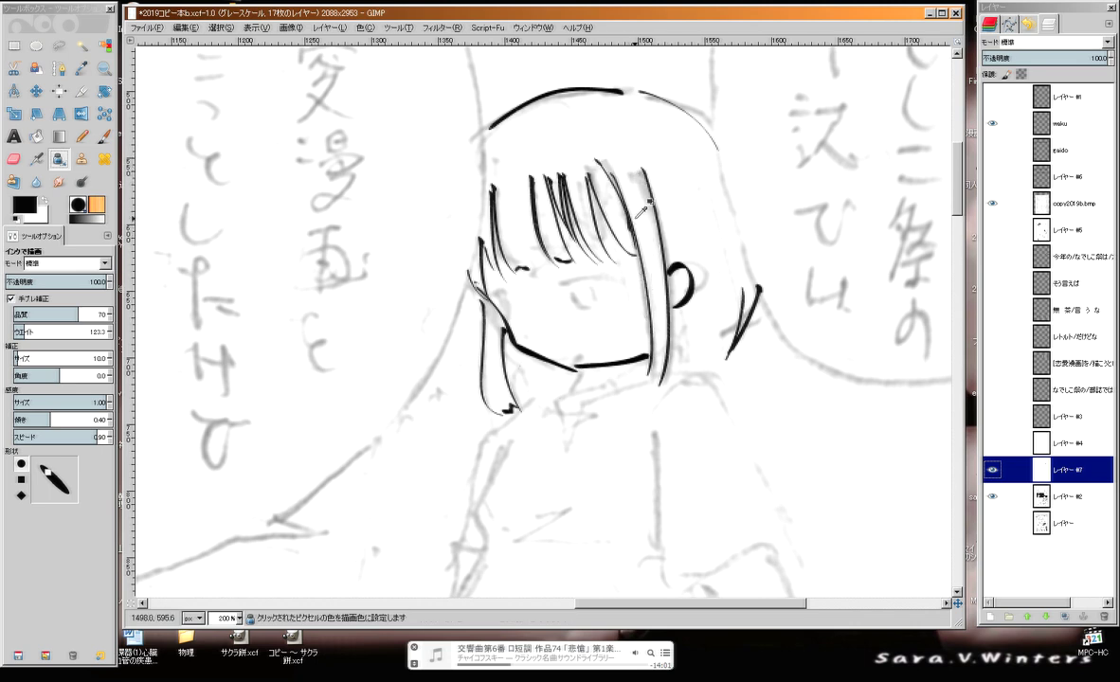
left_click_drag(599, 168, 633, 225)
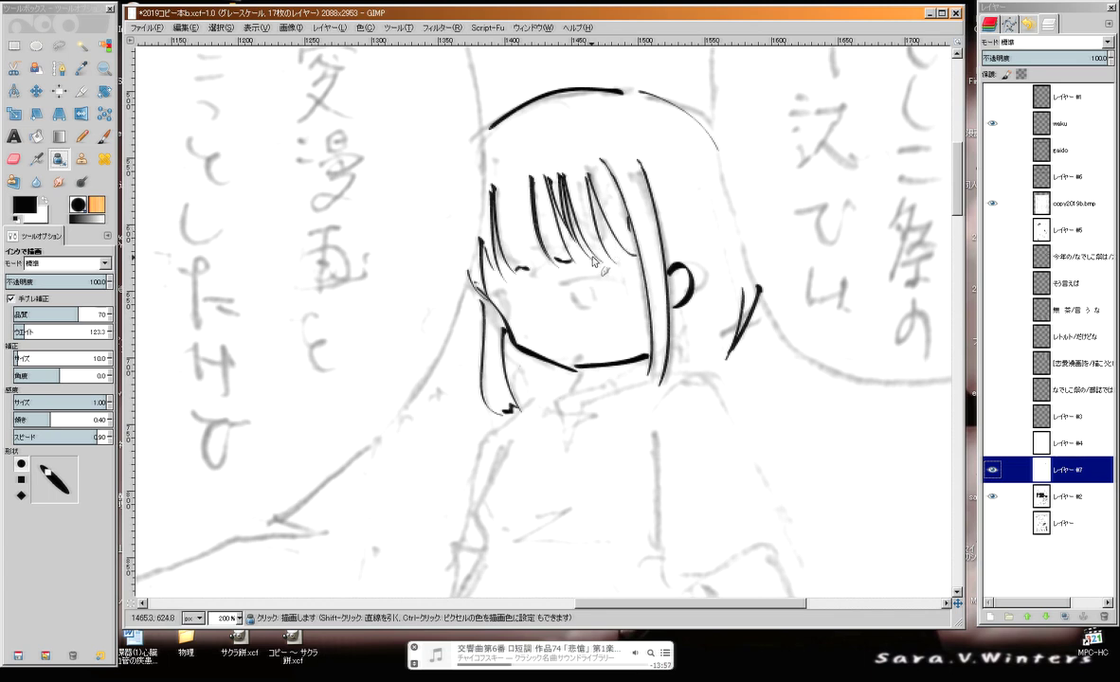
left_click_drag(640, 162, 655, 258)
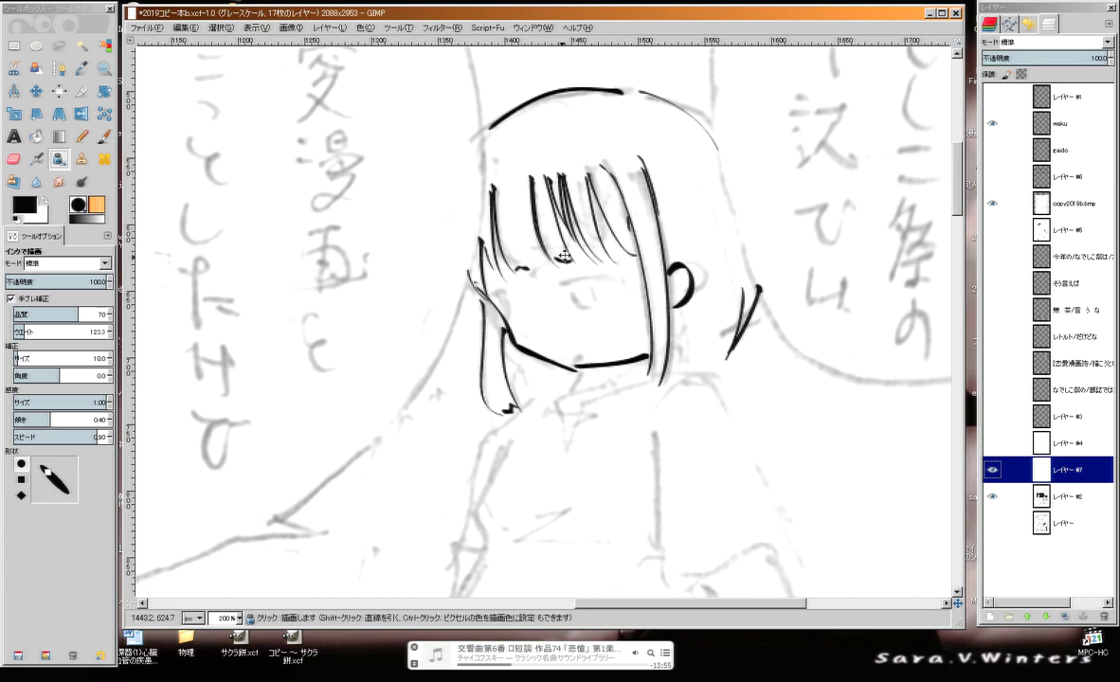
Ink two short neck marks beneath the girl's jawline
left_click_drag(556, 249, 631, 199)
left_click_drag(604, 114, 628, 215)
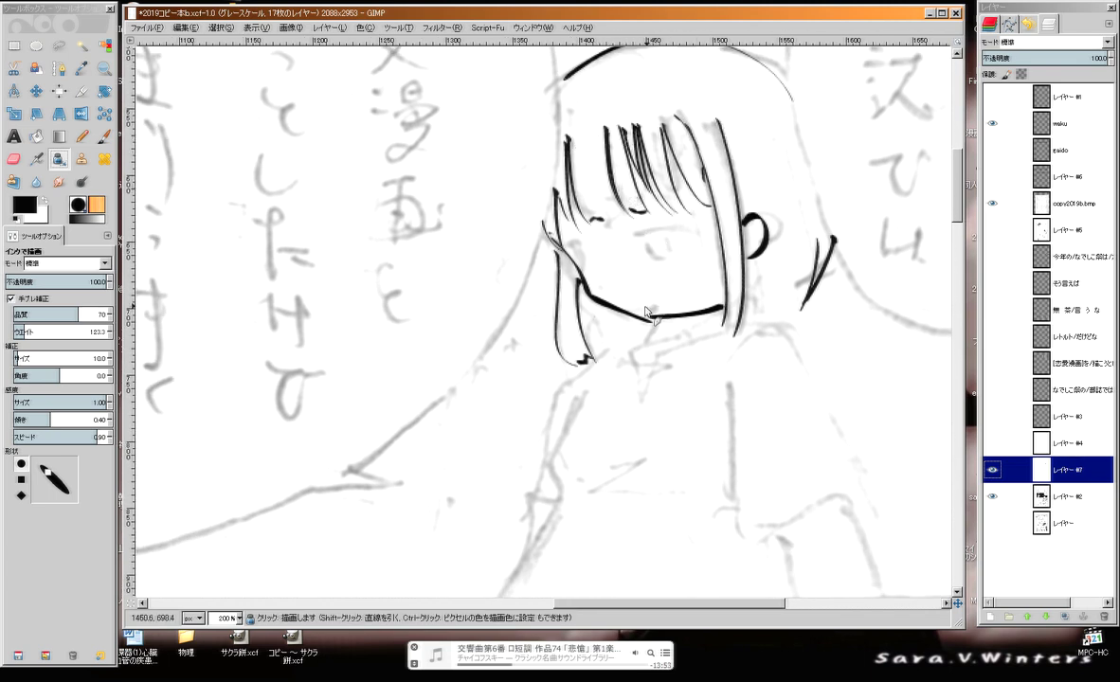
scroll(655, 239, "down", 2)
scroll(655, 239, "right", 1)
left_click(633, 225)
scroll(651, 261, "up", 3)
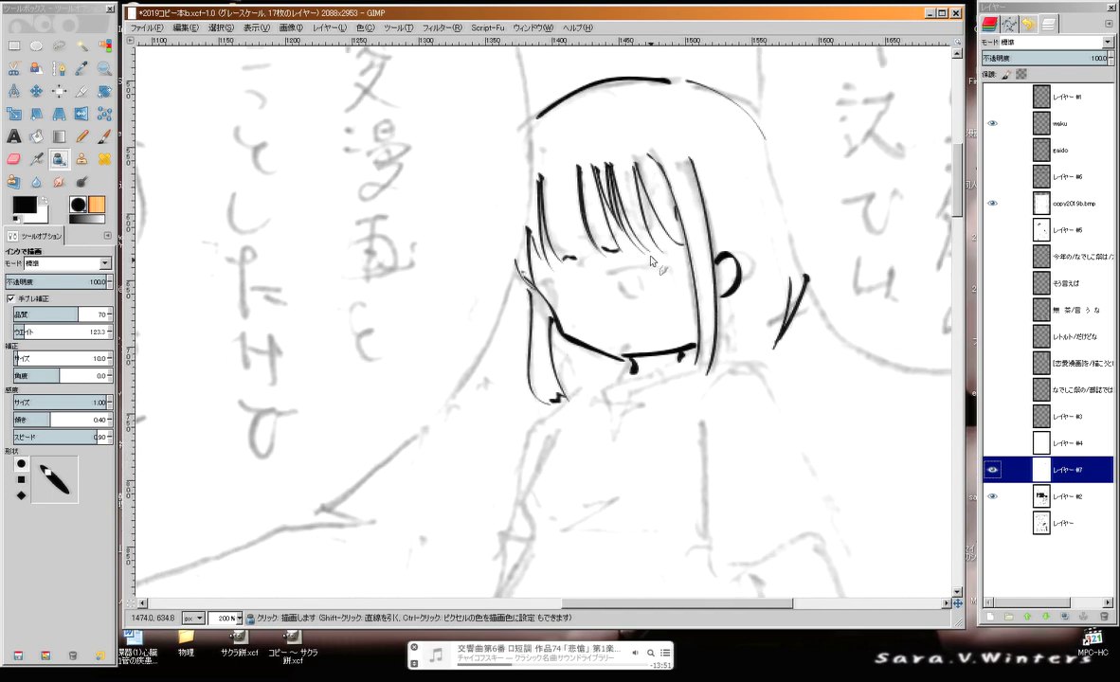
Ink and thicken the curved upper lash line of the girl's near eye
scroll(635, 269, "up", 4)
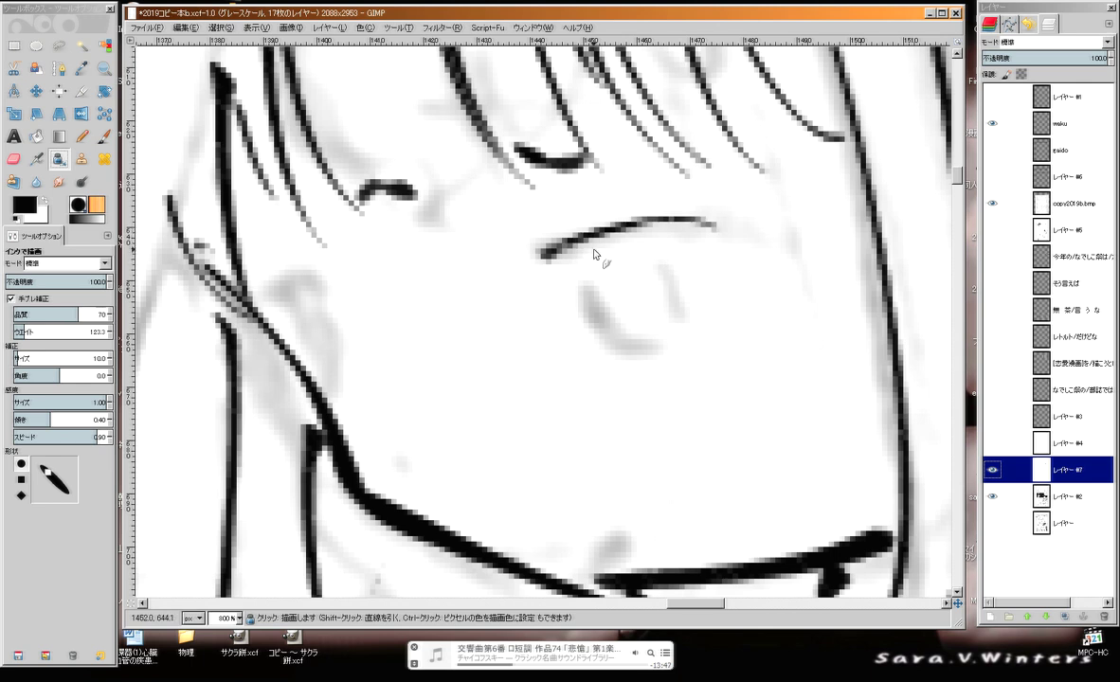
left_click_drag(542, 254, 747, 241)
mouse_move(554, 263)
left_mouse_down()
mouse_move(671, 229)
mouse_move(716, 228)
left_mouse_up()
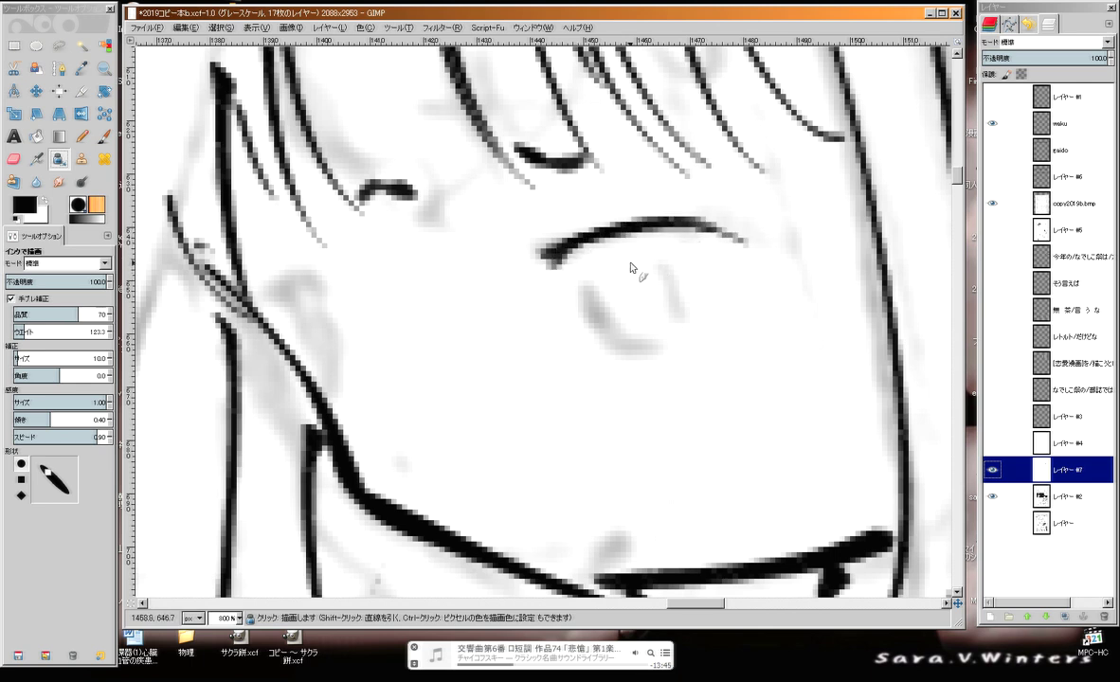
Ink the near eye's iris outline over the sketch and darken its pupil and shading
left_click_drag(586, 292, 622, 337)
left_click_drag(648, 243, 673, 321)
left_click_drag(578, 255, 629, 341)
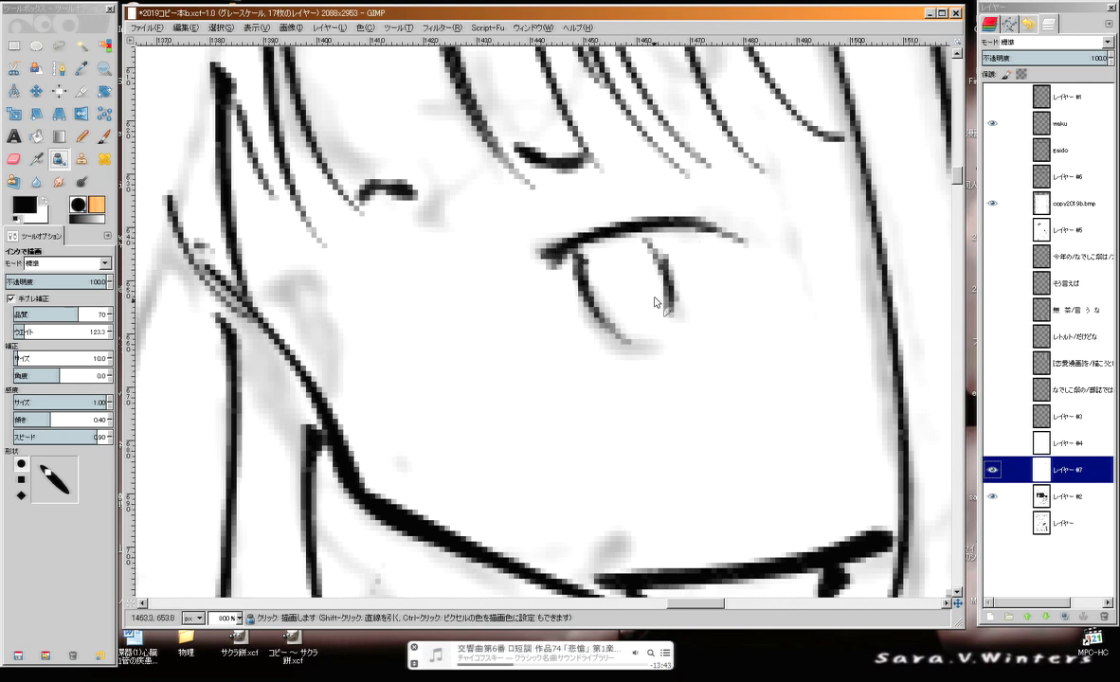
mouse_move(650, 243)
left_mouse_down()
mouse_move(672, 332)
mouse_move(659, 335)
mouse_move(676, 329)
left_mouse_up()
left_click_drag(607, 341, 685, 328)
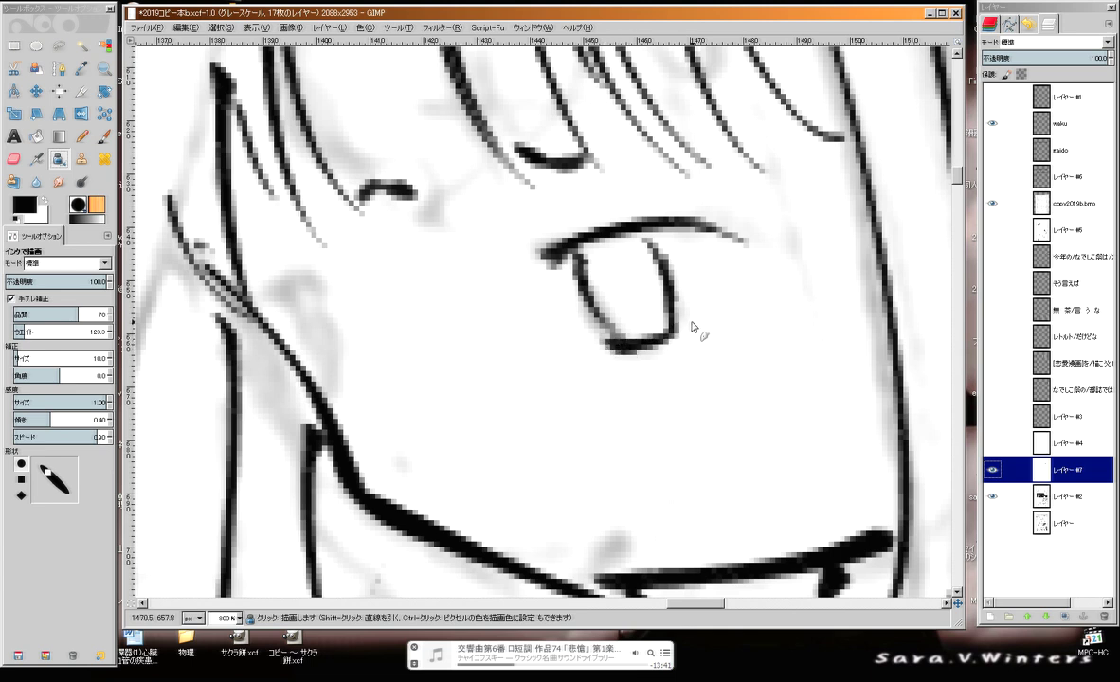
left_click_drag(614, 239, 622, 265)
mouse_move(652, 248)
left_mouse_down()
mouse_move(618, 265)
mouse_move(647, 263)
mouse_move(619, 248)
mouse_move(647, 262)
mouse_move(615, 277)
mouse_move(625, 305)
mouse_move(637, 305)
mouse_move(609, 258)
mouse_move(638, 285)
mouse_move(618, 268)
mouse_move(631, 298)
left_mouse_up()
mouse_move(608, 250)
left_mouse_down()
mouse_move(639, 296)
mouse_move(611, 267)
mouse_move(583, 299)
mouse_move(599, 326)
left_mouse_up()
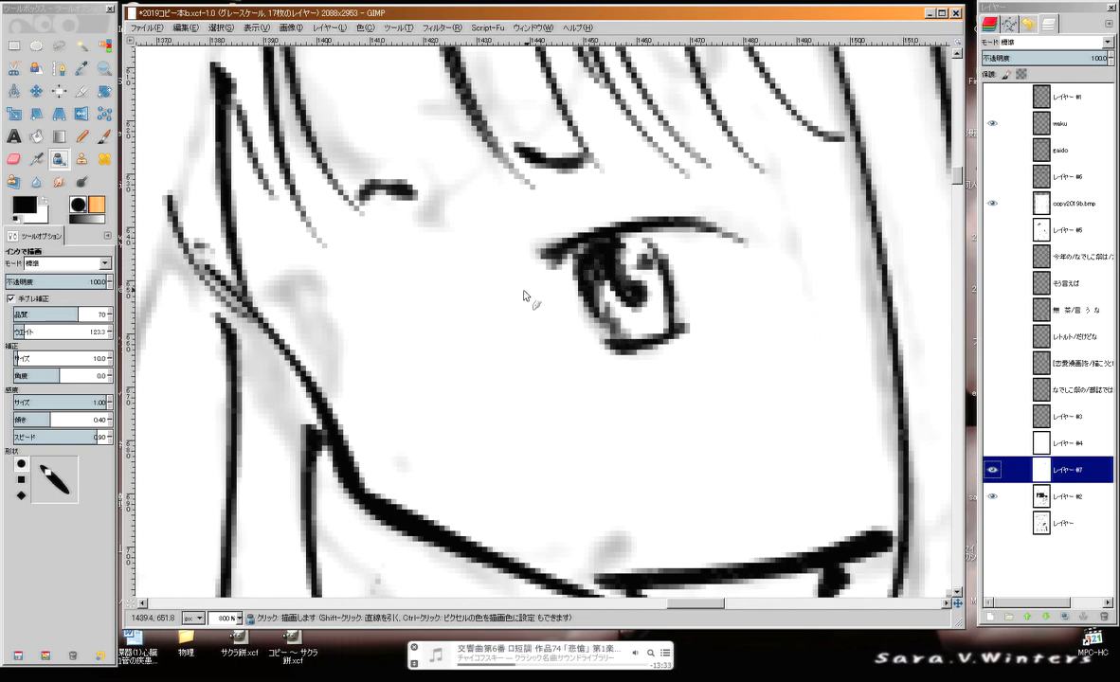
Ink the girl's narrow far eye and a small mouth mark close to the cheek line
scroll(502, 292, "left", 3)
mouse_move(436, 305)
left_mouse_down()
mouse_move(479, 290)
mouse_move(465, 325)
mouse_move(489, 361)
left_mouse_up()
left_click_drag(485, 288, 505, 377)
mouse_move(460, 306)
left_mouse_down()
mouse_move(481, 367)
mouse_move(481, 327)
mouse_move(491, 339)
mouse_move(570, 302)
mouse_move(595, 406)
mouse_move(553, 281)
left_mouse_up()
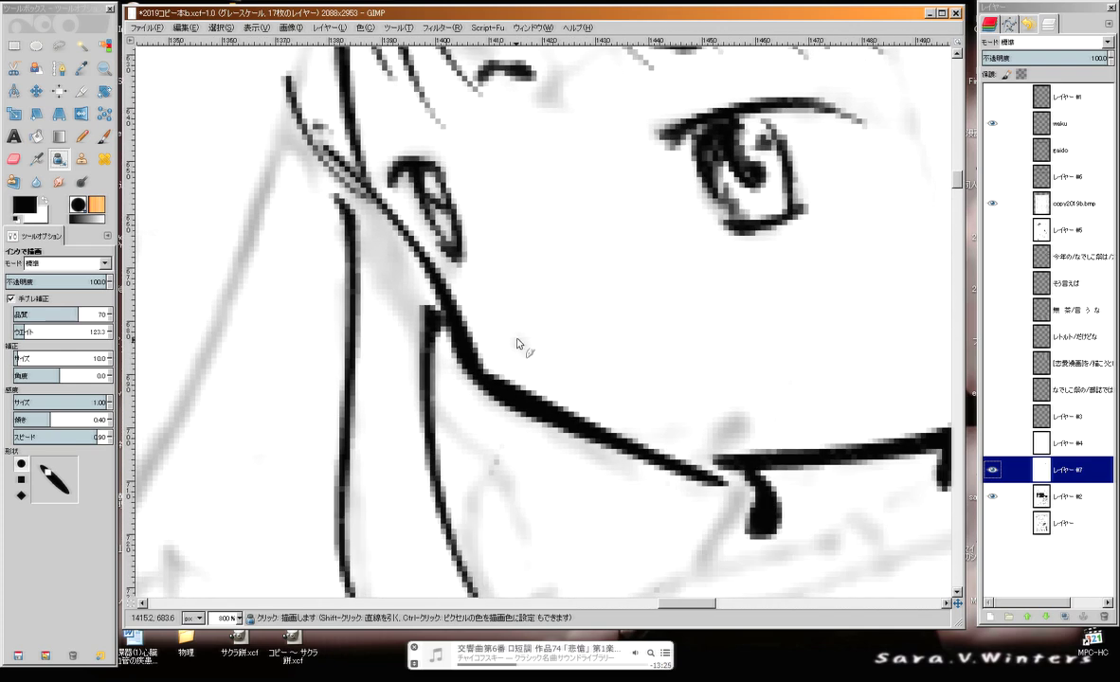
left_click_drag(515, 335, 520, 350)
scroll(565, 264, "down", 5)
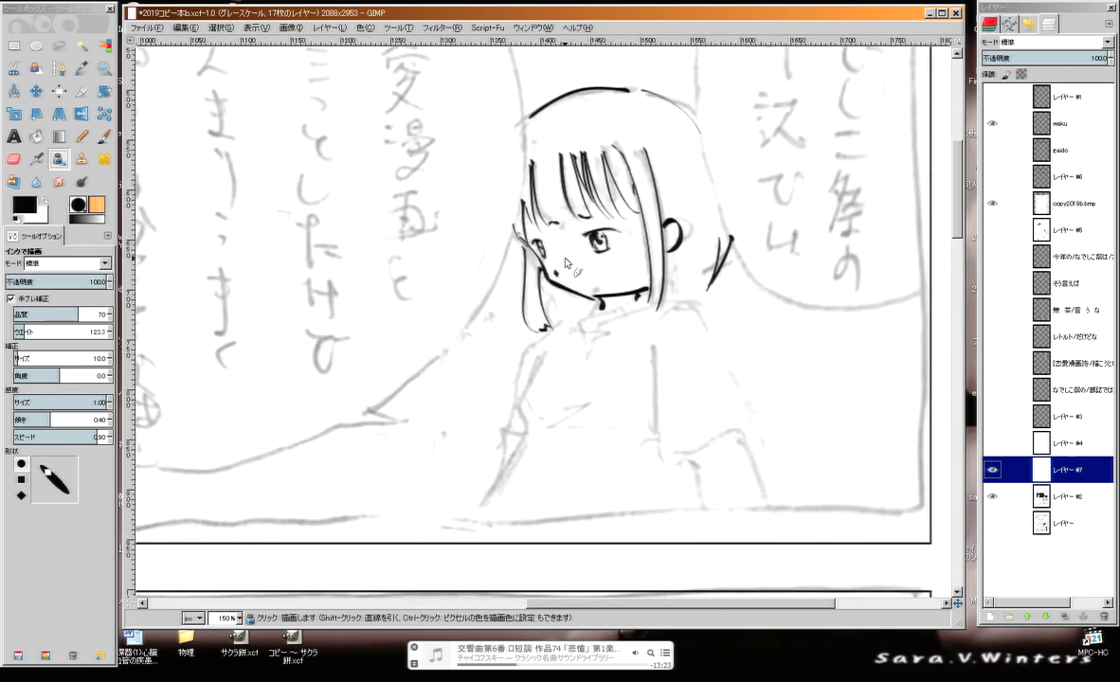
Try to reposition the near eye by selecting it with a rectangle and moving the selected pixels
left_click_drag(582, 217, 608, 304)
left_click(14, 44)
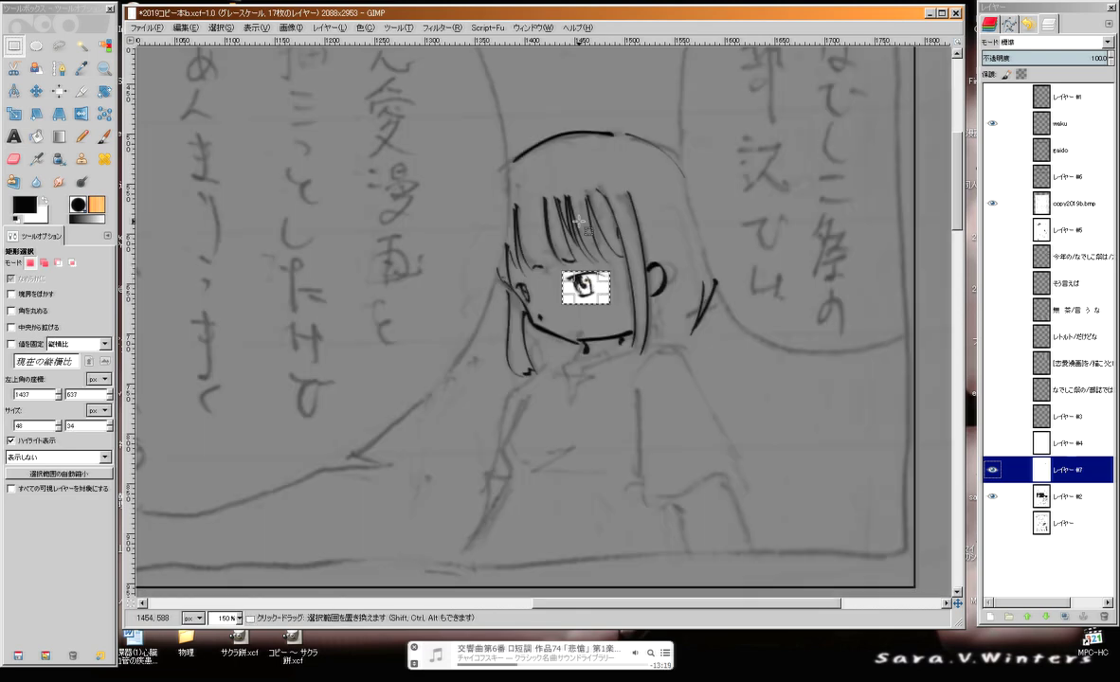
scroll(580, 223, "up", 3)
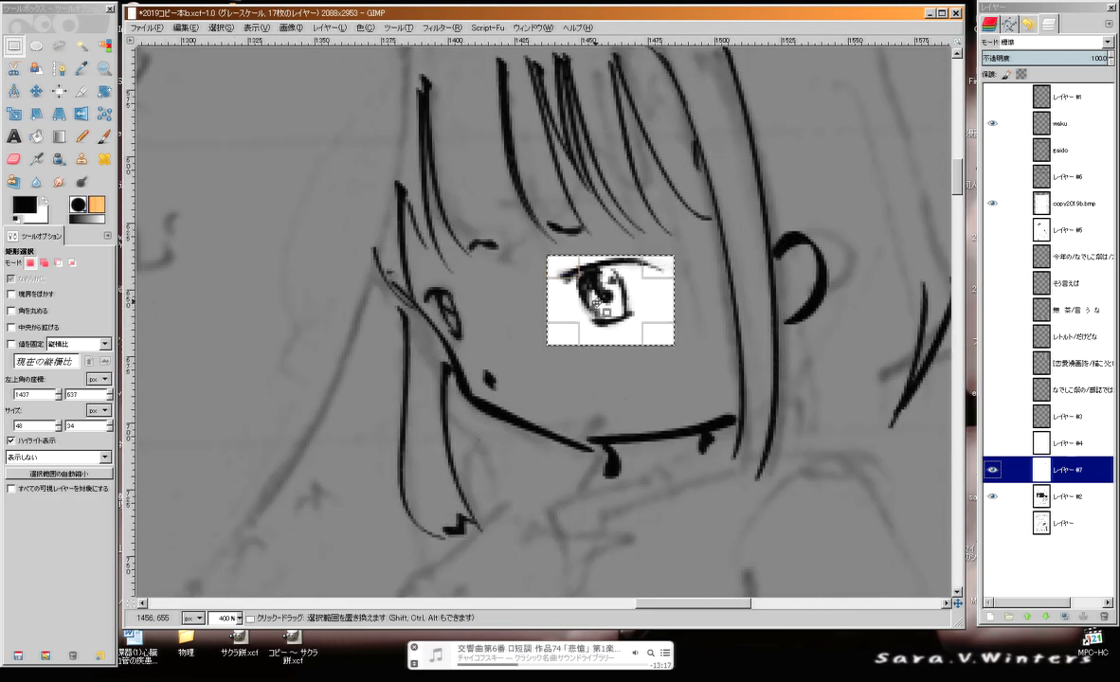
key("ctrl+alt")
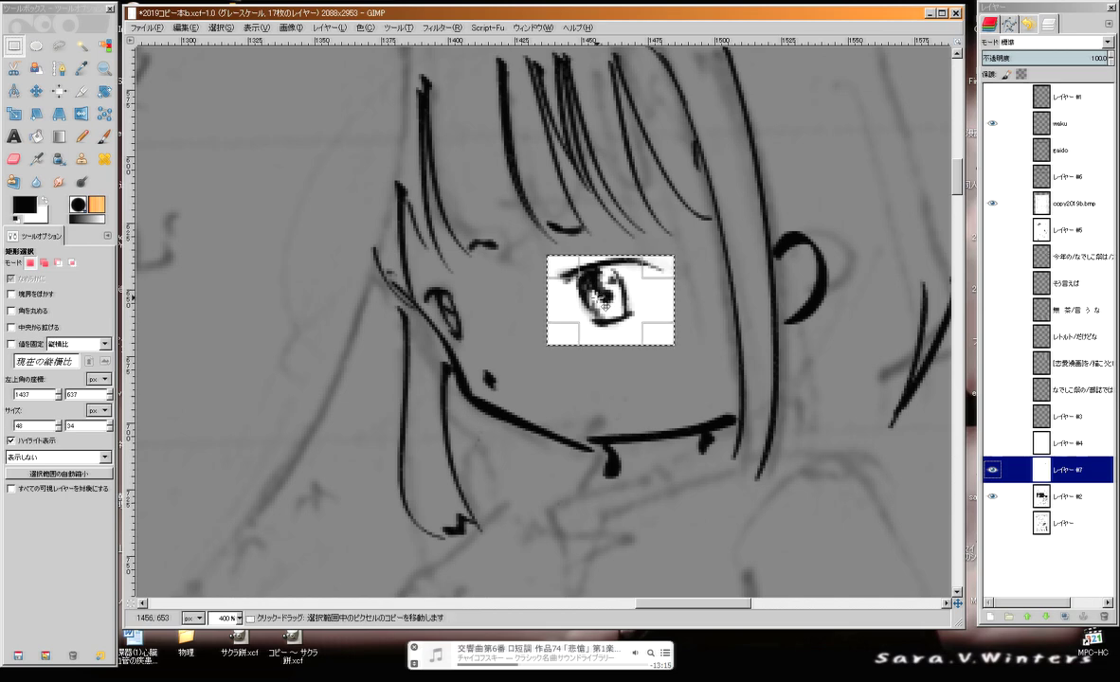
mouse_move(605, 296)
left_mouse_down()
mouse_move(622, 291)
mouse_move(611, 308)
left_mouse_up()
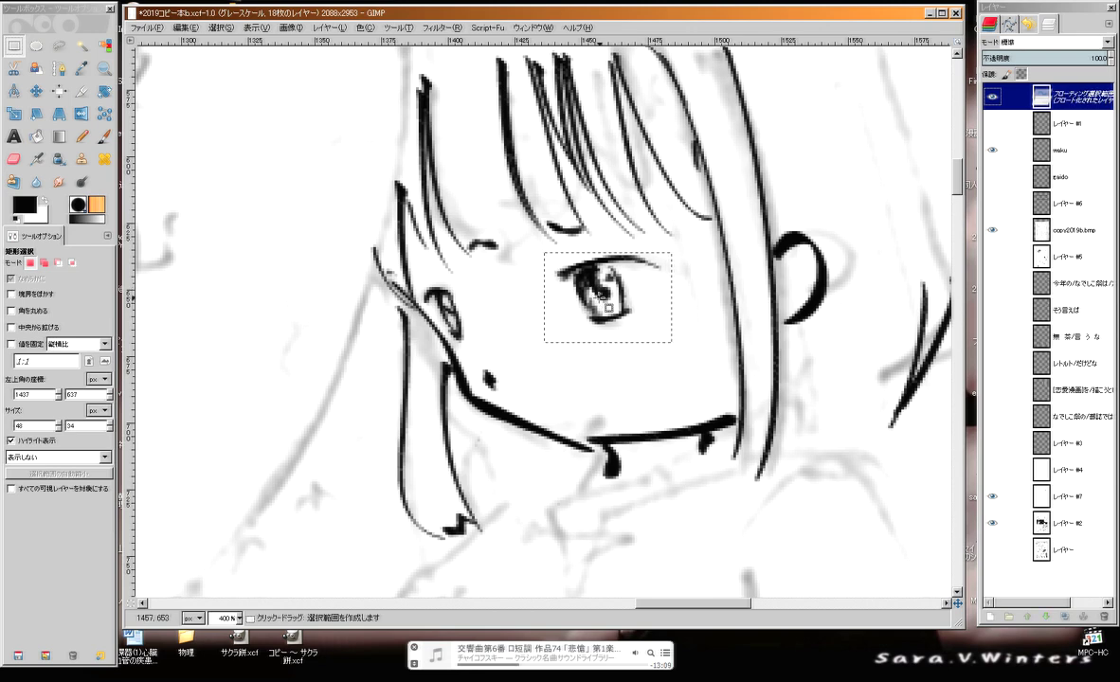
left_click(600, 296)
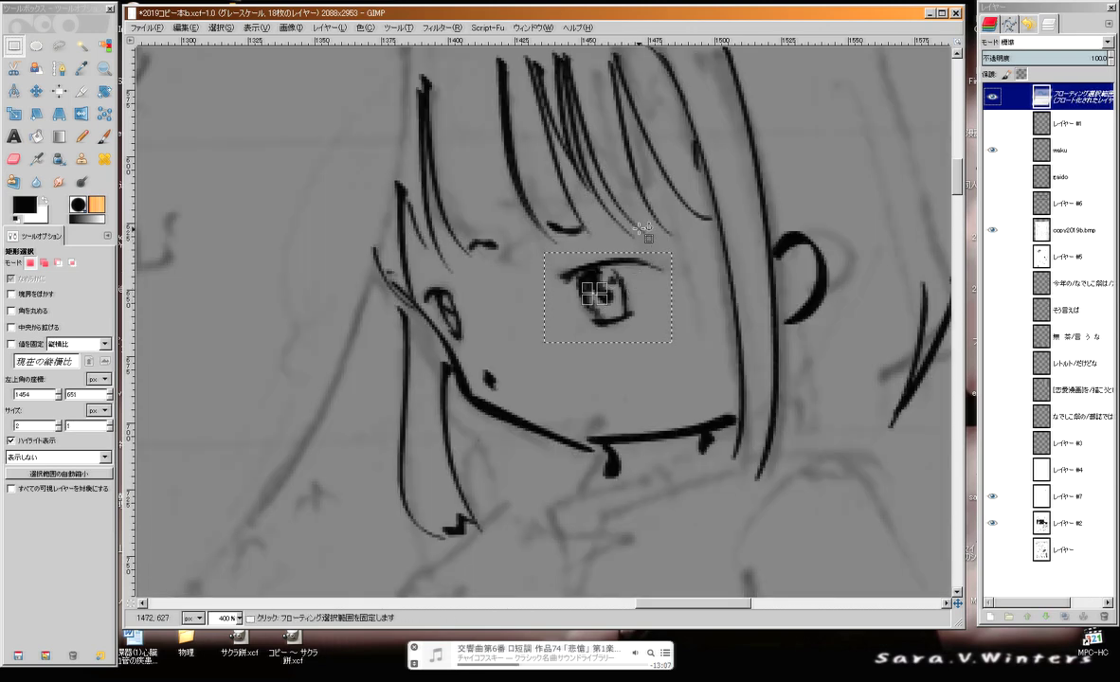
left_click(588, 281)
left_click_drag(618, 295, 586, 278)
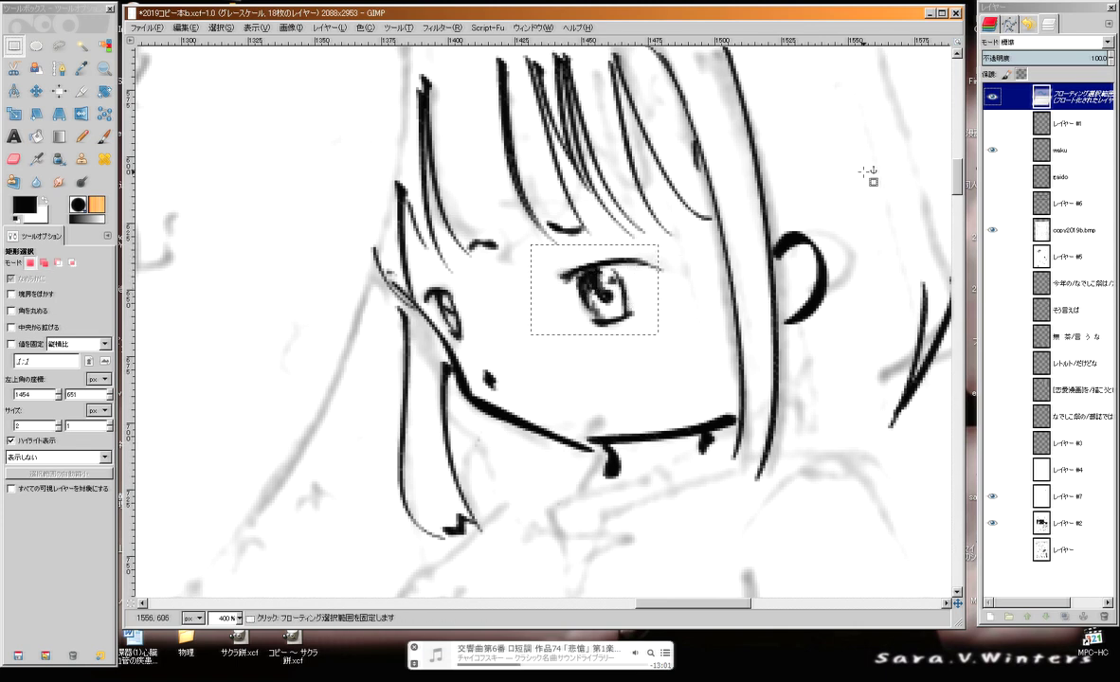
Undo the eye's repositioning and clear the rectangular selection
left_click(186, 27)
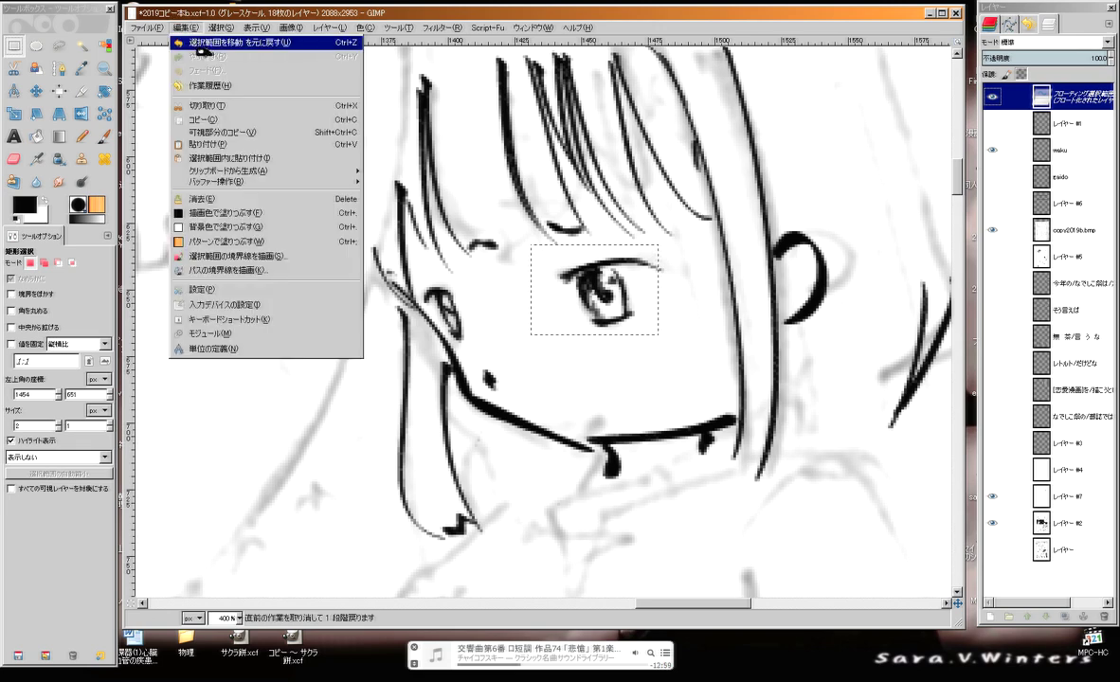
left_click(196, 41)
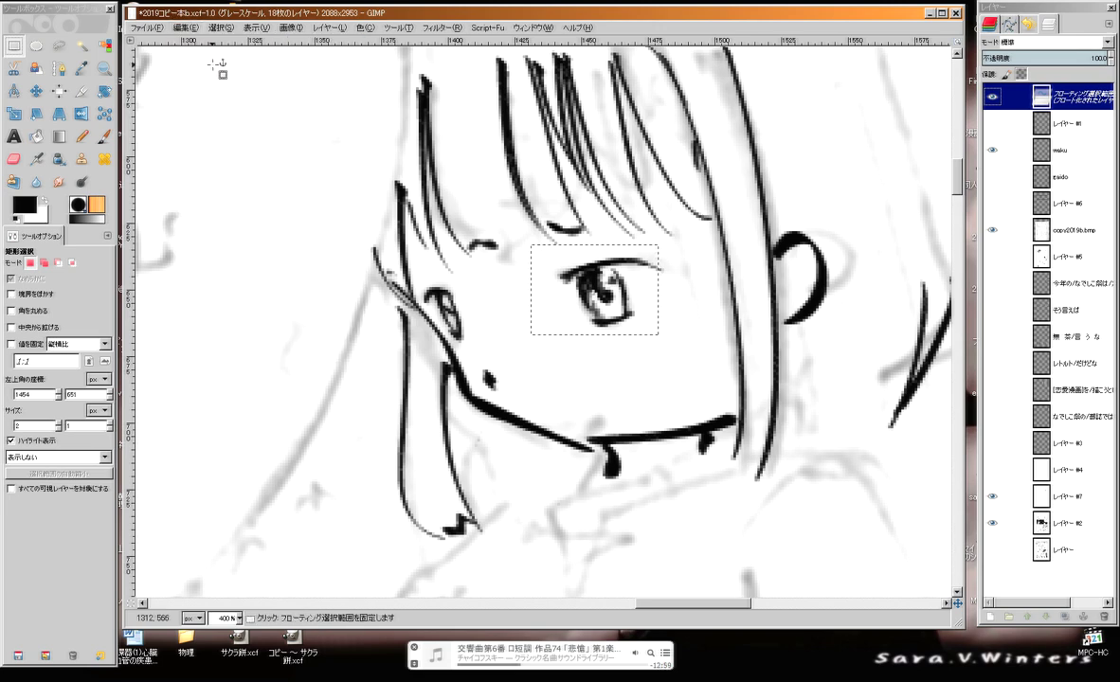
left_click(248, 113)
key("ctrl")
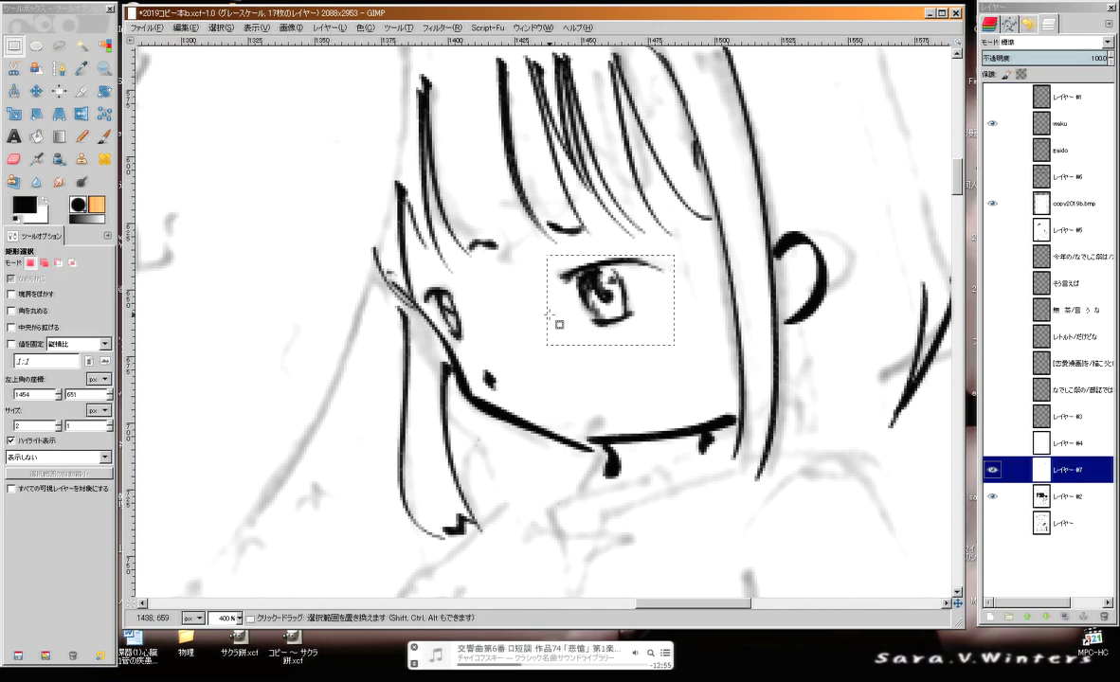
left_click(220, 27)
left_click(232, 61)
With the Ink tool, draw the girl's collar edge and its pointed fold below the chin
scroll(469, 284, "up", 3)
scroll(469, 284, "right", 1)
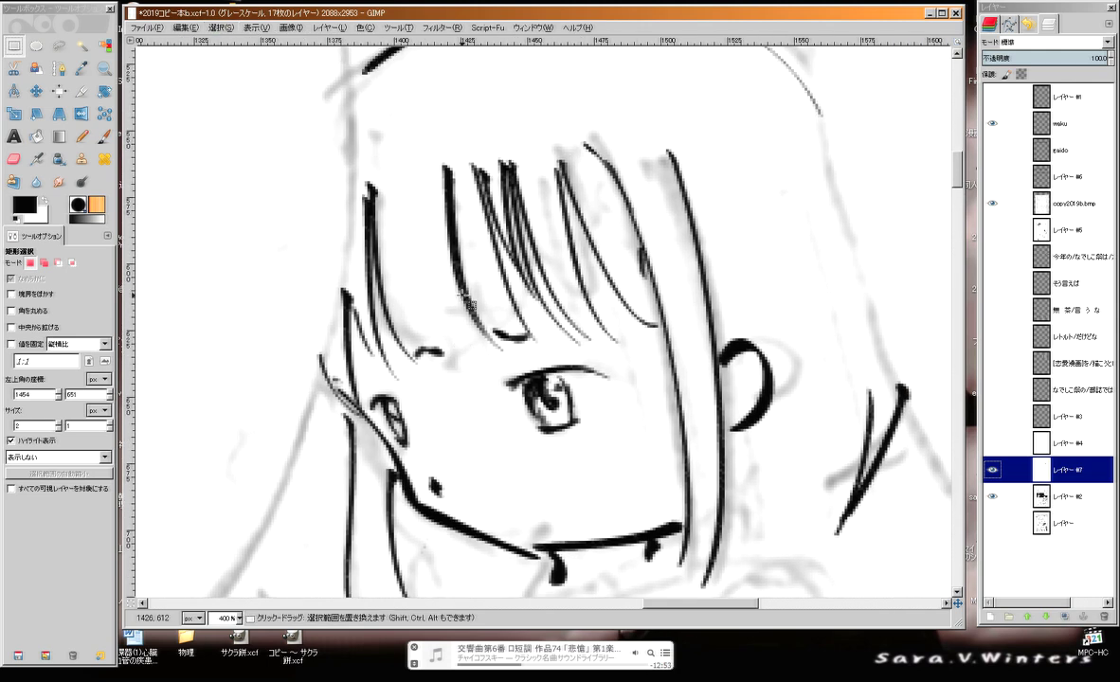
scroll(462, 295, "down", 2)
left_click_drag(534, 371, 569, 234)
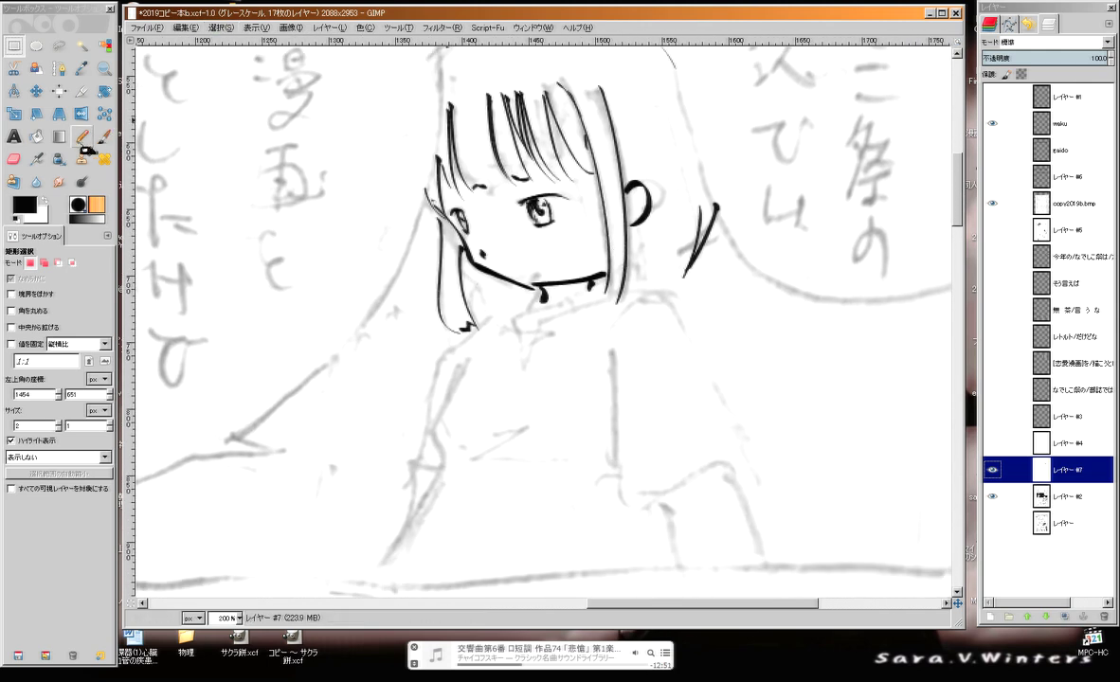
left_click(59, 158)
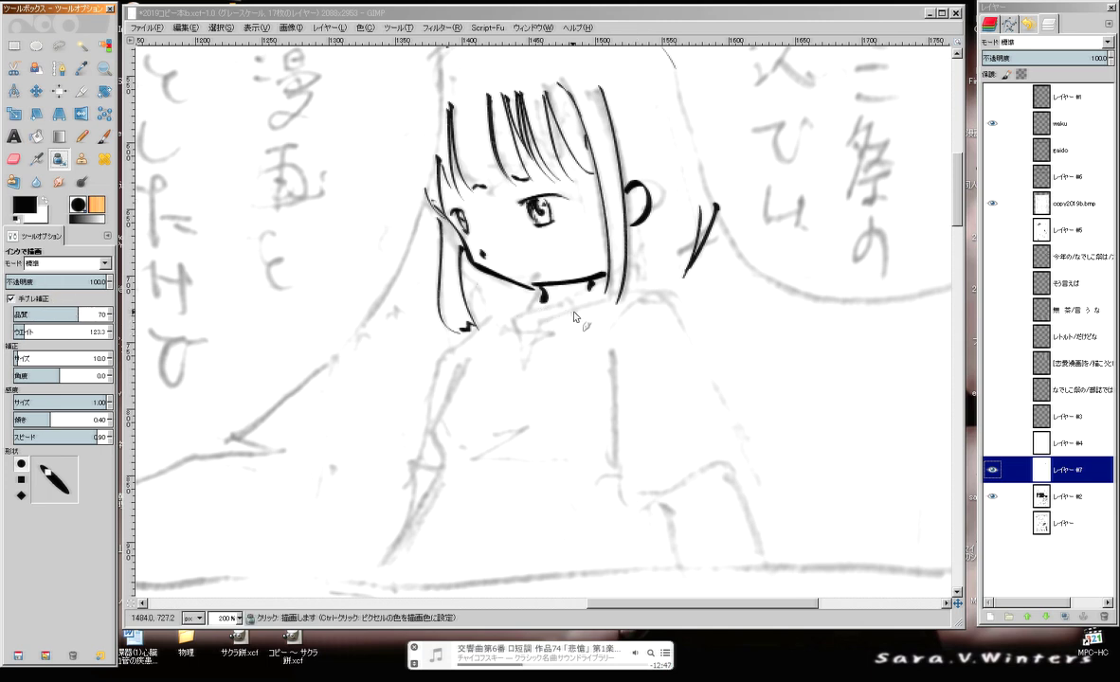
mouse_move(603, 296)
left_mouse_down()
mouse_move(538, 321)
mouse_move(523, 363)
mouse_move(515, 322)
mouse_move(553, 310)
left_mouse_up()
key("ctrl+z")
key("ctrl+z")
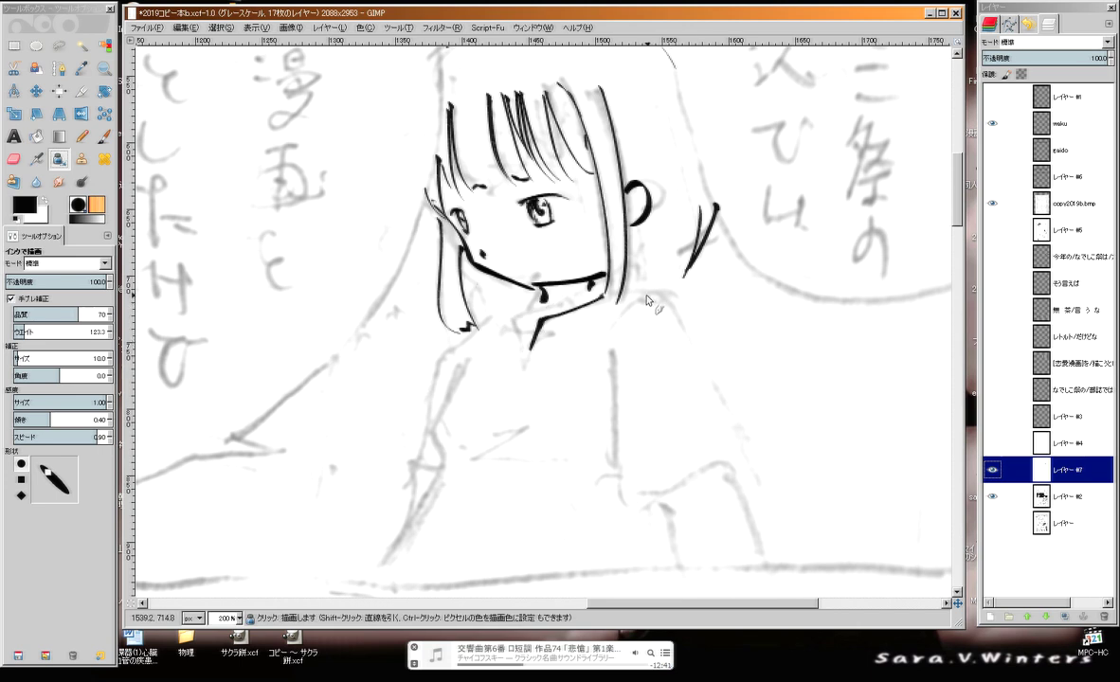
Ink both outer shoulder lines and the inner lines separating the sleeves from the torso
left_click_drag(623, 289, 715, 438)
mouse_move(509, 308)
left_mouse_down()
mouse_move(469, 327)
mouse_move(417, 427)
left_mouse_up()
left_click_drag(431, 431, 442, 458)
key("ctrl+z")
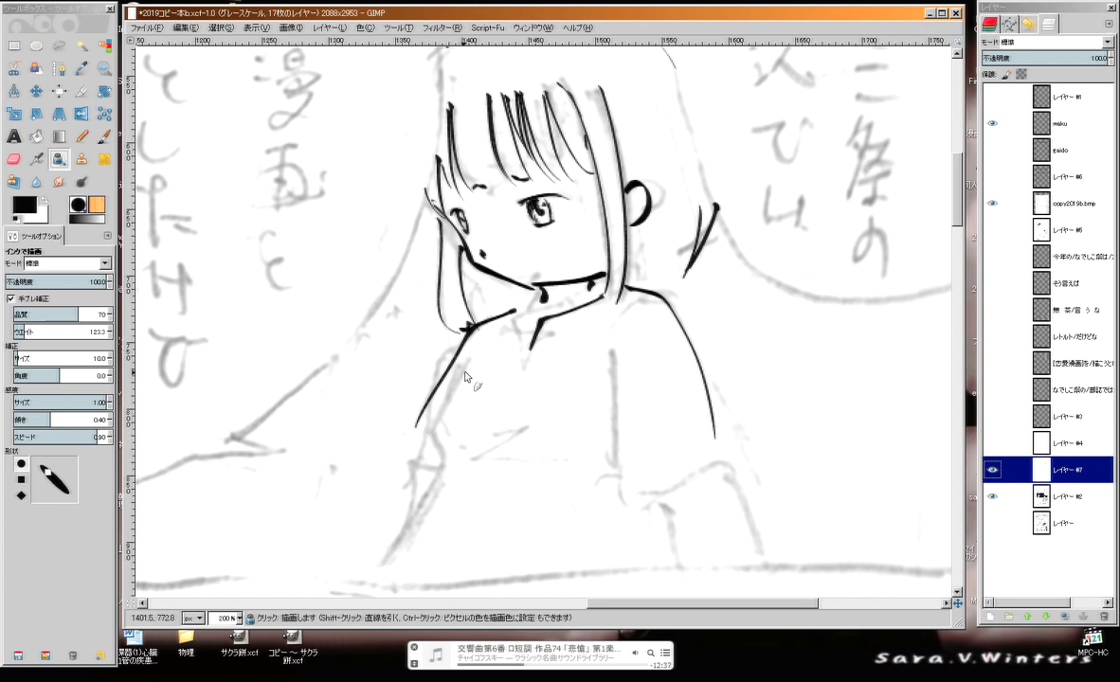
mouse_move(467, 366)
left_mouse_down()
mouse_move(442, 414)
mouse_move(442, 475)
left_mouse_up()
mouse_move(612, 352)
left_mouse_down()
mouse_move(618, 461)
mouse_move(624, 491)
left_mouse_up()
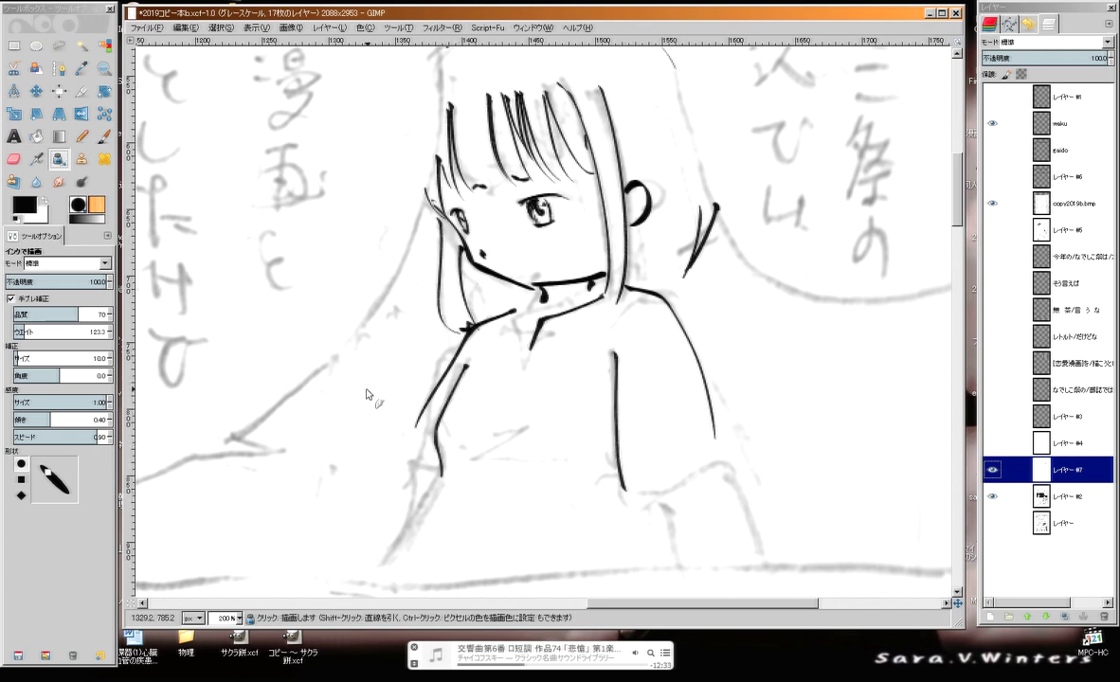
mouse_move(357, 395)
left_mouse_down()
mouse_move(462, 343)
mouse_move(348, 399)
mouse_move(330, 427)
mouse_move(343, 466)
left_mouse_up()
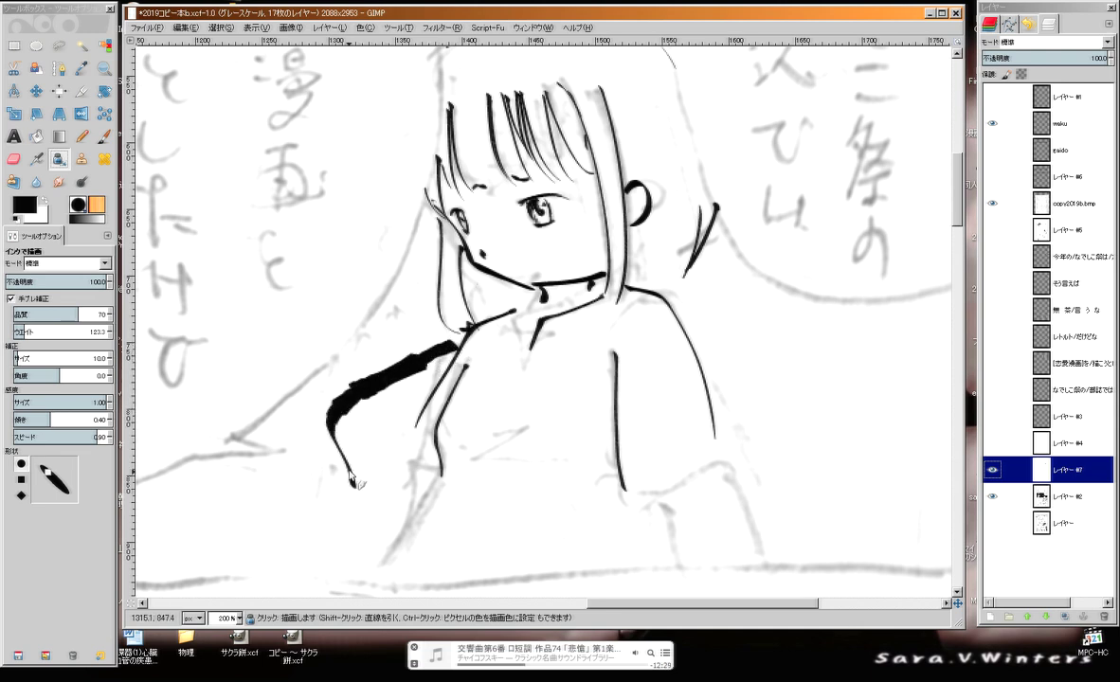
key("ctrl+z")
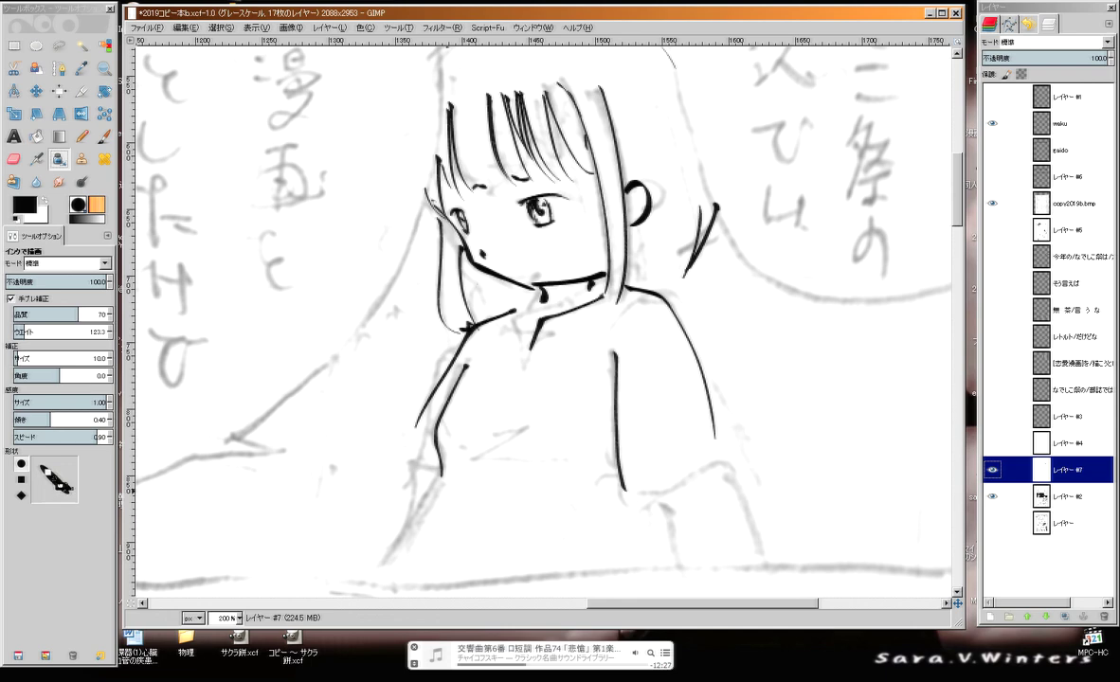
left_click_drag(357, 379, 375, 394)
key("ctrl+z")
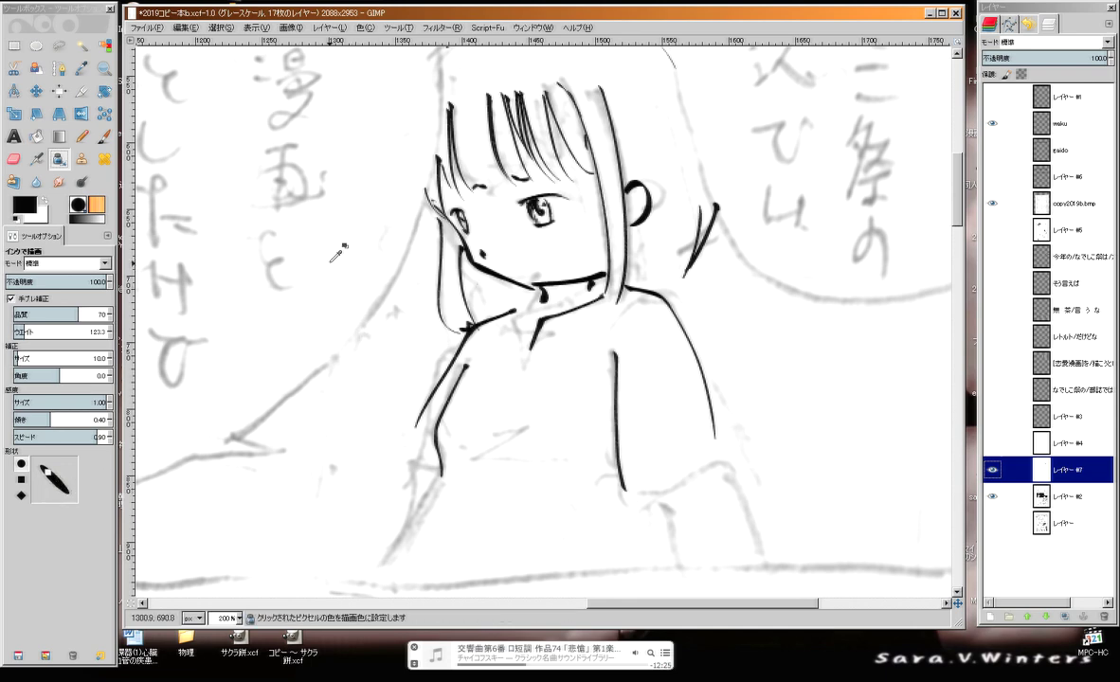
Handwrite the test characters 賀 and 十 in the blank space beside the girl's arm
key("space")
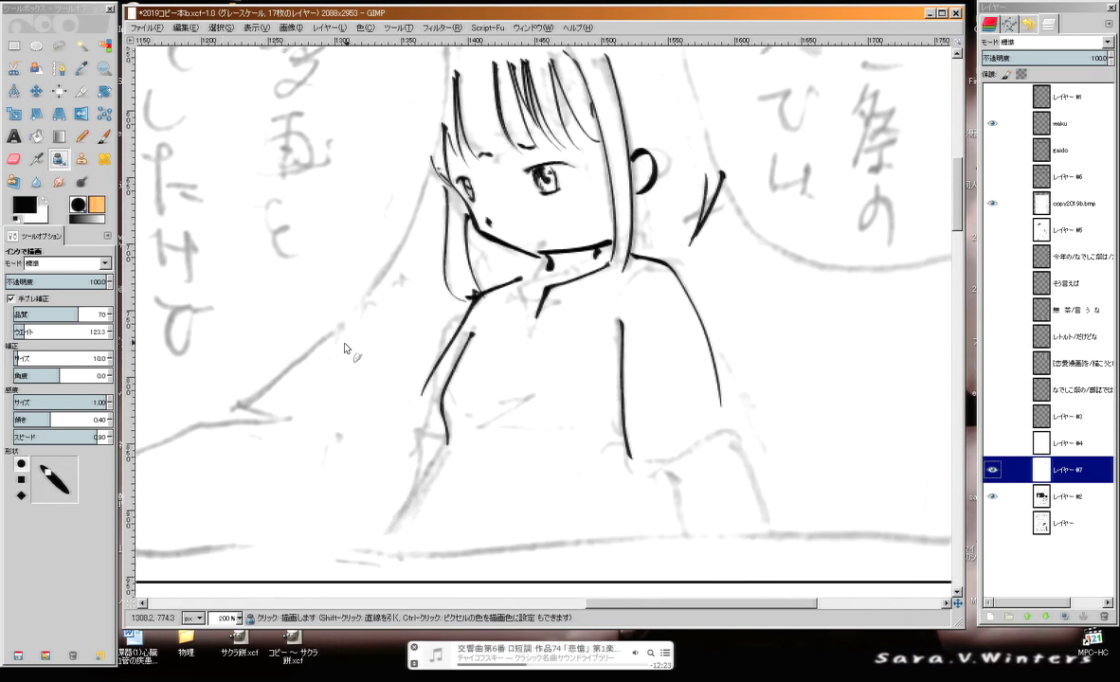
mouse_move(336, 344)
left_mouse_down()
mouse_move(368, 341)
mouse_move(341, 381)
left_mouse_up()
mouse_move(384, 339)
left_mouse_down()
mouse_move(386, 367)
mouse_move(412, 363)
left_mouse_up()
mouse_move(387, 367)
left_mouse_down()
mouse_move(416, 366)
mouse_move(371, 414)
mouse_move(399, 378)
mouse_move(373, 433)
left_mouse_up()
left_click_drag(394, 417, 407, 428)
left_click_drag(287, 272, 394, 273)
left_click_drag(337, 218, 343, 347)
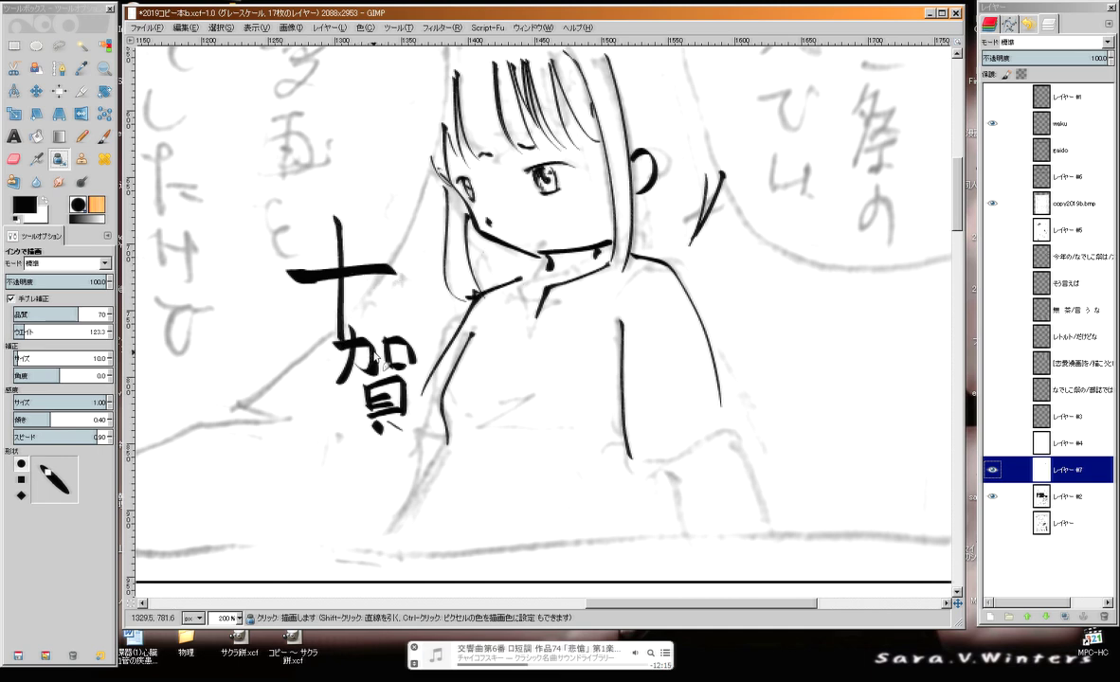
Undo the handwritten test characters 賀 and 十 beside the girl's arm
key("ctrl+z")
key("ctrl+z")
key("ctrl+z")
key("ctrl+z")
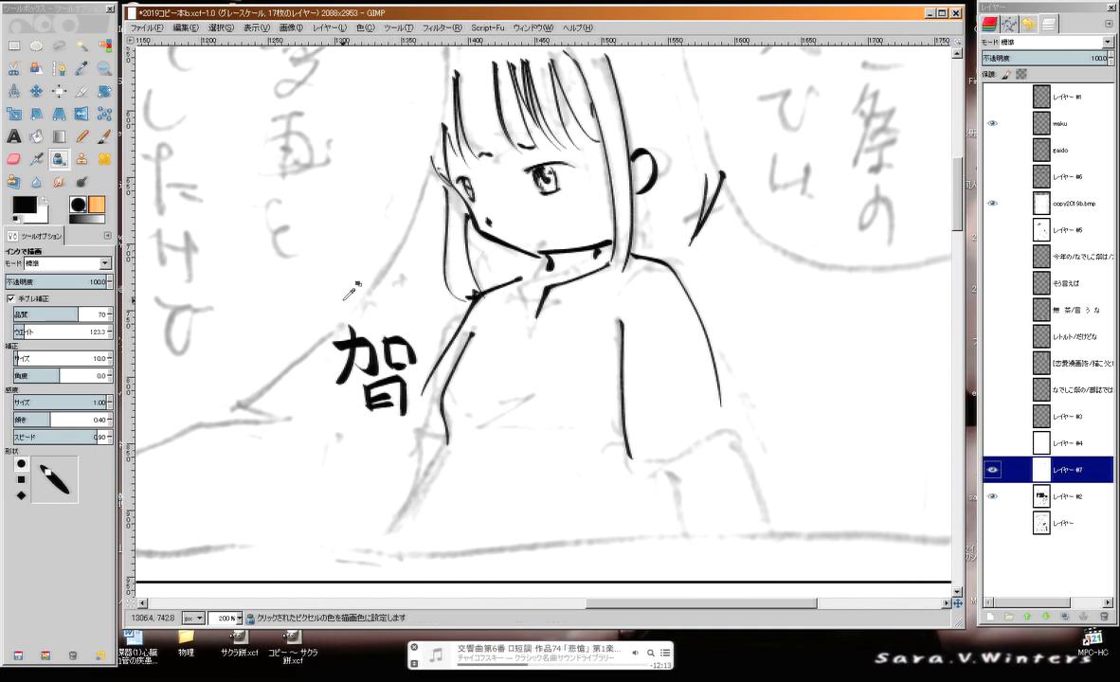
key("ctrl+z")
key("ctrl+z")
key("ctrl+z")
key("ctrl+z")
key("ctrl+z")
key("ctrl+z")
key("ctrl+z")
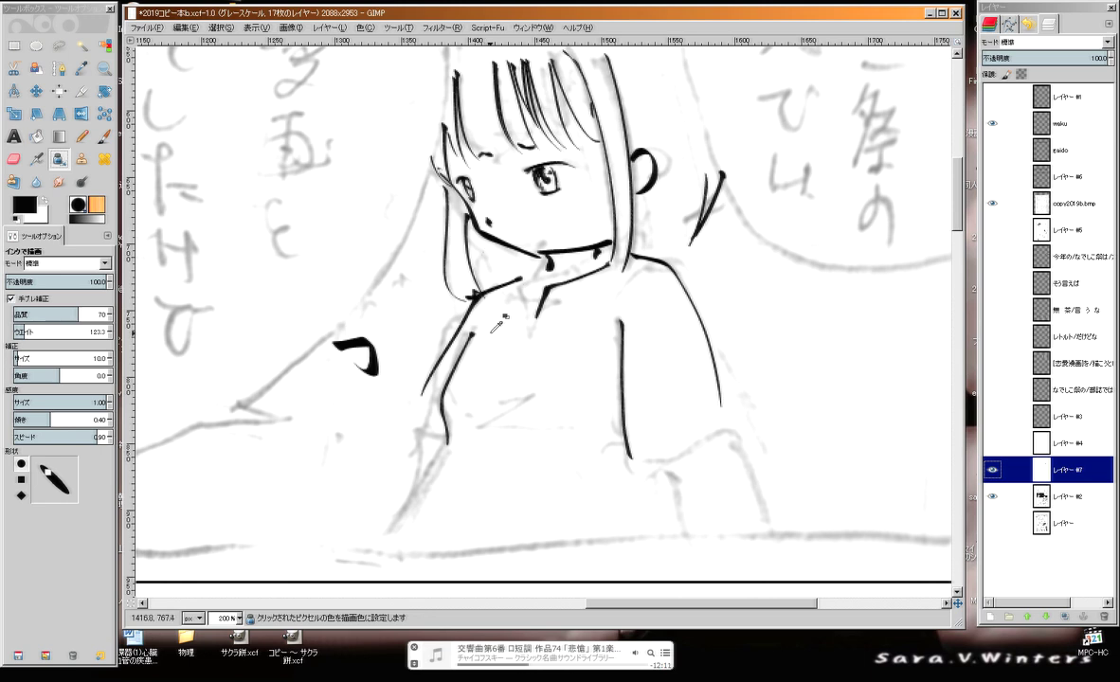
key("ctrl+z")
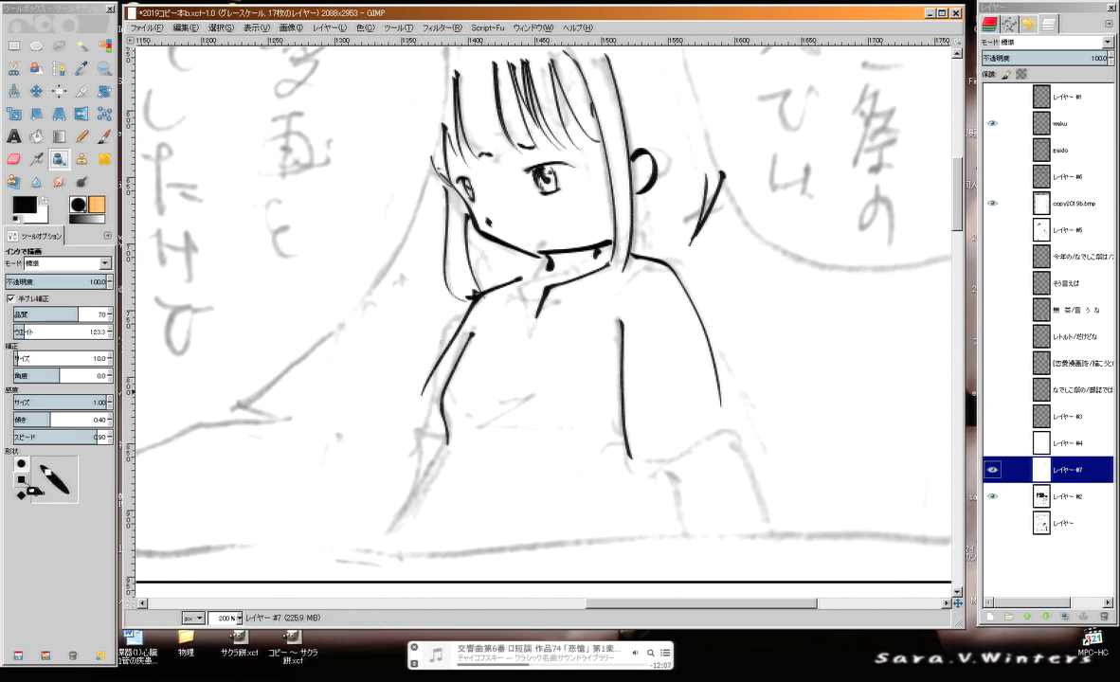
Try the square and diamond ink nib shapes with freehand test strokes in the blank space beside the girl's arm
mouse_move(343, 339)
left_mouse_down()
mouse_move(366, 364)
mouse_move(441, 323)
left_mouse_up()
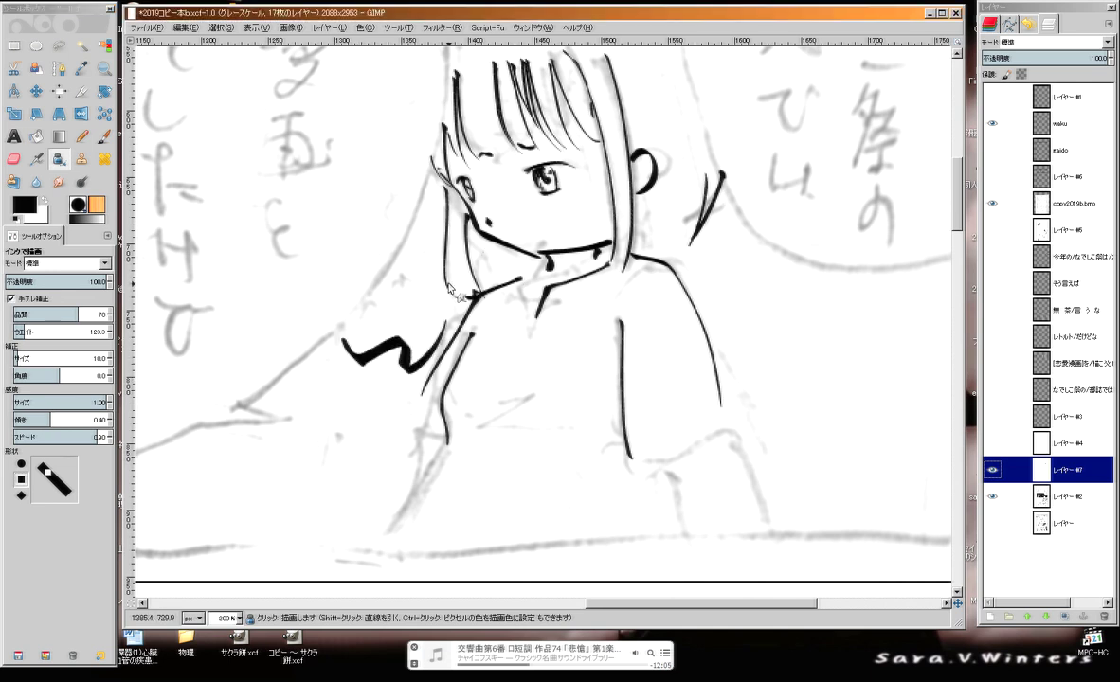
mouse_move(421, 279)
left_mouse_down()
mouse_move(368, 245)
mouse_move(380, 220)
left_mouse_up()
mouse_move(326, 265)
left_mouse_down()
mouse_move(347, 289)
mouse_move(305, 313)
mouse_move(320, 328)
left_mouse_up()
mouse_move(322, 336)
left_mouse_down()
mouse_move(375, 419)
mouse_move(301, 458)
left_mouse_up()
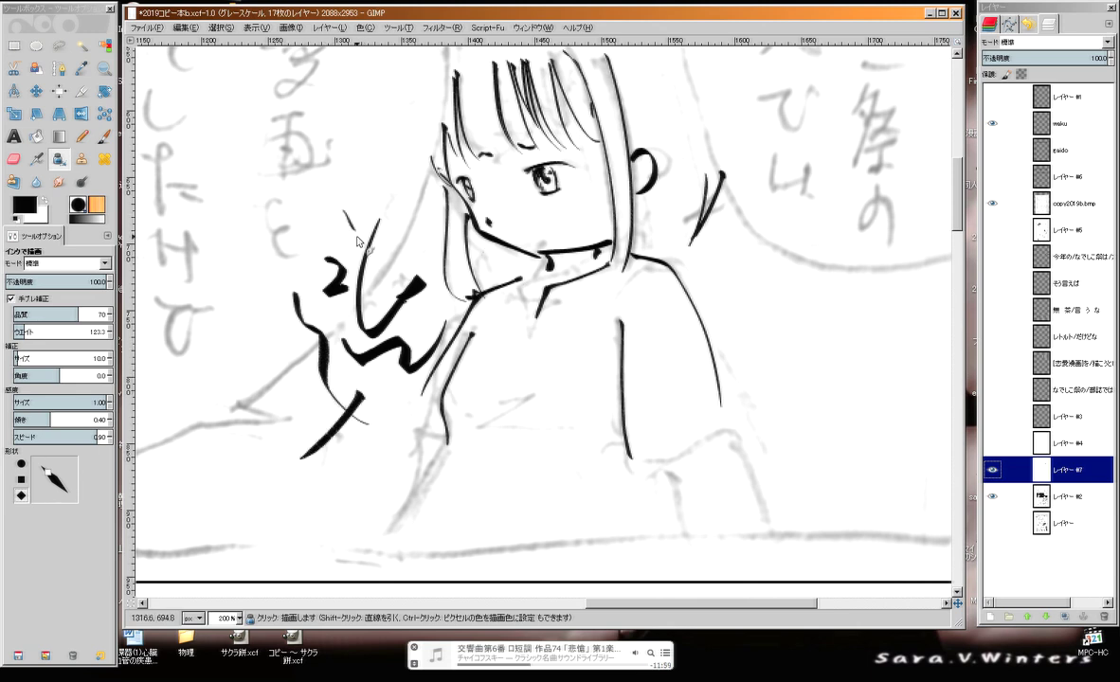
left_click_drag(344, 211, 352, 365)
Undo all the nib test strokes and set the ink nib shape back to round
key("ctrl+z")
key("ctrl+z")
key("ctrl+z")
key("ctrl+z")
key("ctrl+z")
key("ctrl+z")
key("ctrl+z")
key("ctrl+z")
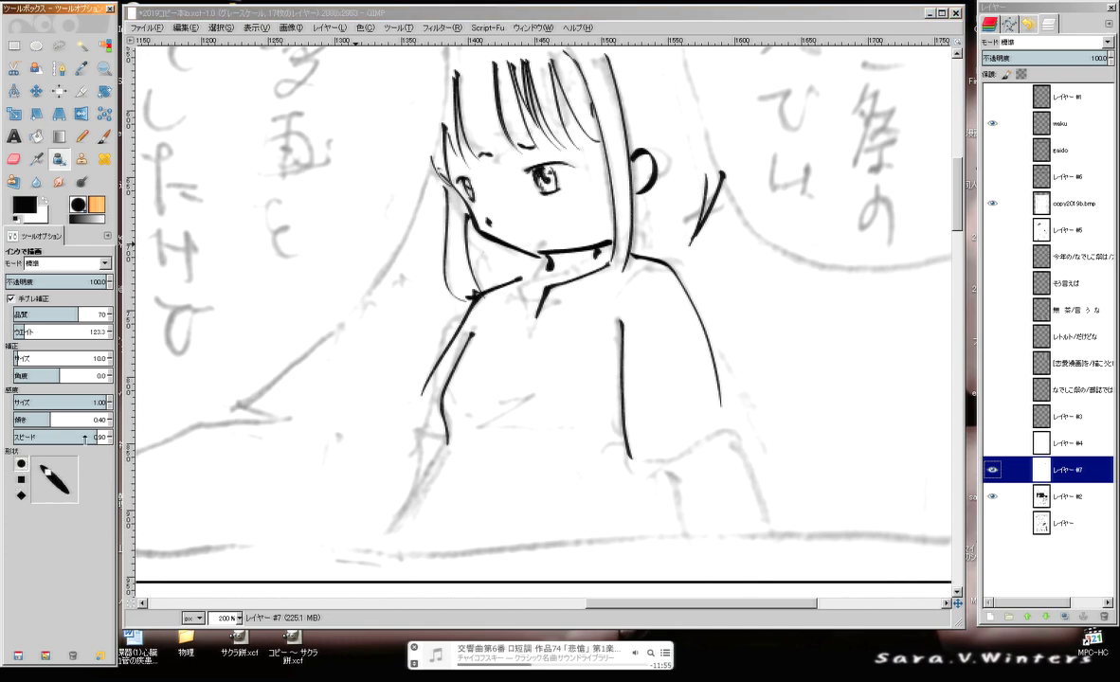
Ink the back outline of the girl's hair and the short strand tips behind her ear
scroll(569, 275, "up", 3)
left_click_drag(667, 187, 657, 361)
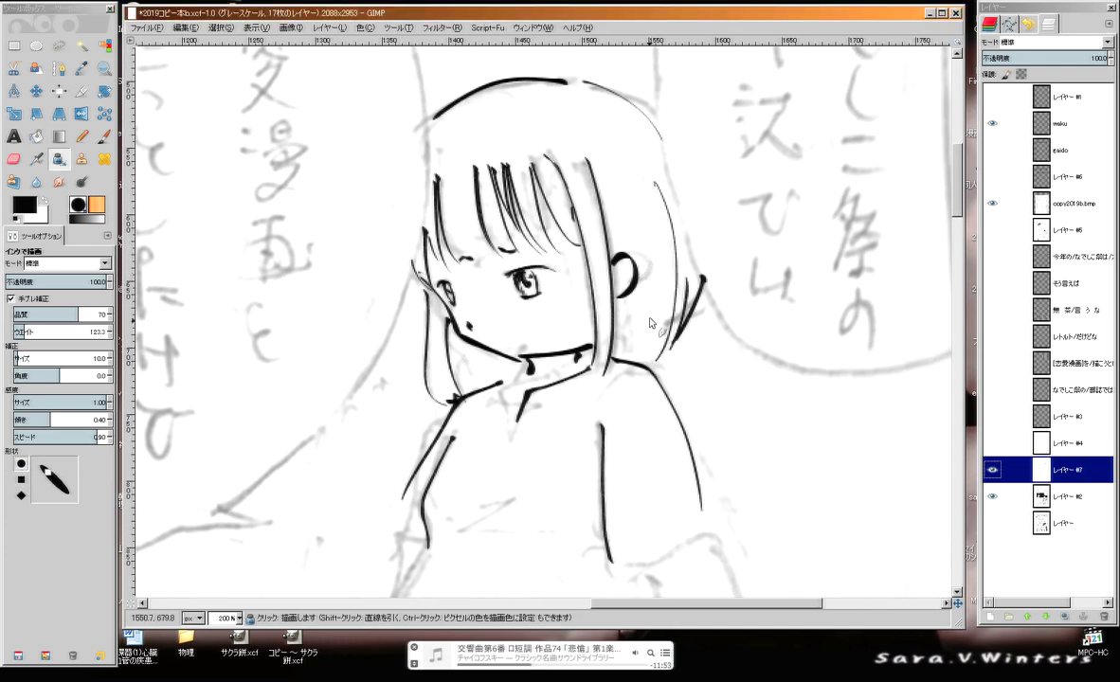
left_click_drag(671, 276, 653, 358)
left_click_drag(655, 300, 640, 356)
left_click_drag(639, 303, 627, 332)
Ink the curved hems of both sleeves and the arm lines extending below them
left_click_drag(611, 503, 642, 327)
mouse_move(645, 388)
left_mouse_down()
mouse_move(724, 357)
mouse_move(680, 384)
left_mouse_up()
left_click_drag(737, 353, 762, 427)
left_click_drag(662, 375, 691, 451)
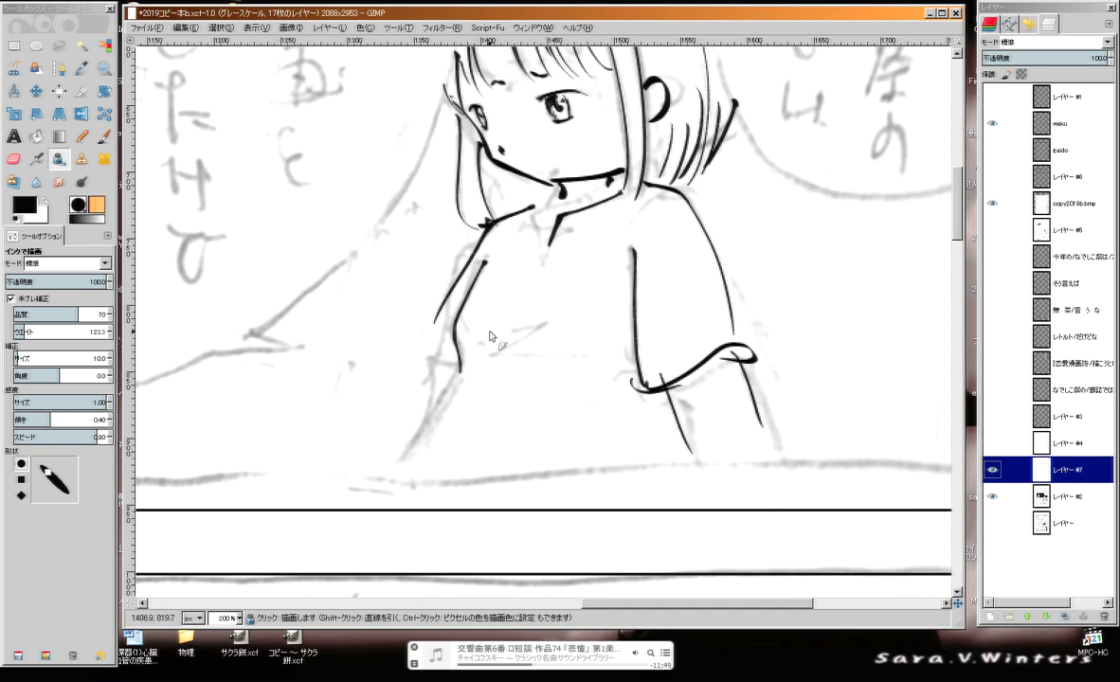
left_click_drag(452, 345, 457, 343)
mouse_move(431, 328)
left_mouse_down()
mouse_move(455, 342)
mouse_move(402, 461)
left_mouse_up()
Ink the girl's mouth line, the near eyebrow and the upper lash line of the far eye
mouse_move(477, 299)
left_mouse_down()
mouse_move(482, 412)
mouse_move(469, 445)
left_mouse_up()
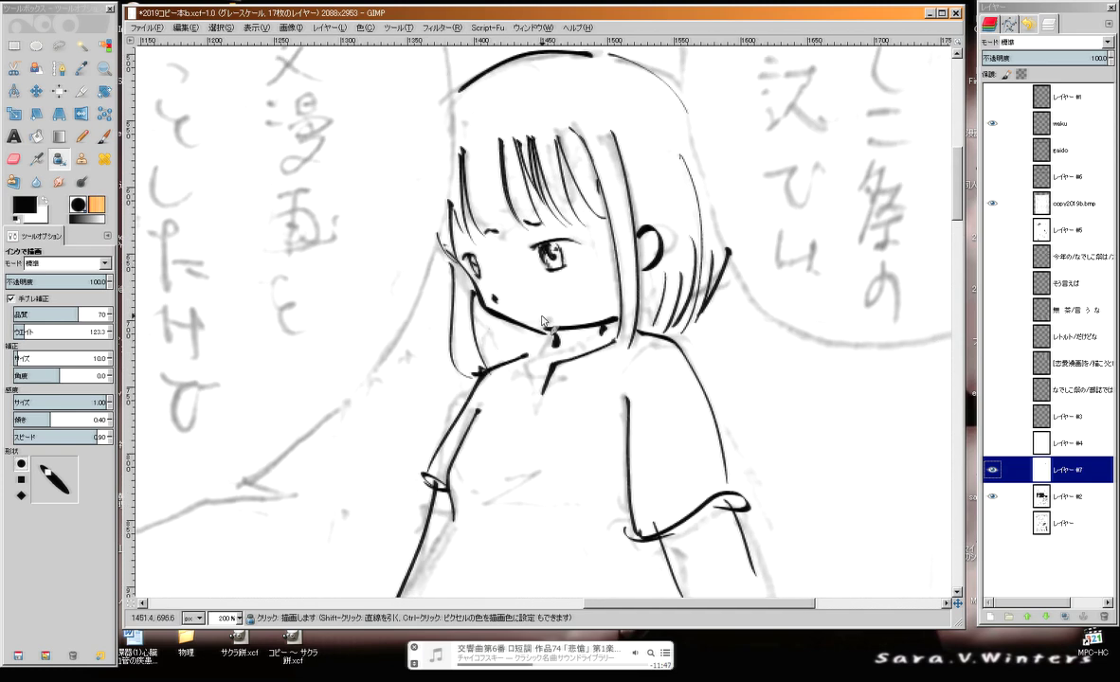
left_click_drag(525, 324, 554, 329)
left_click_drag(524, 227, 586, 230)
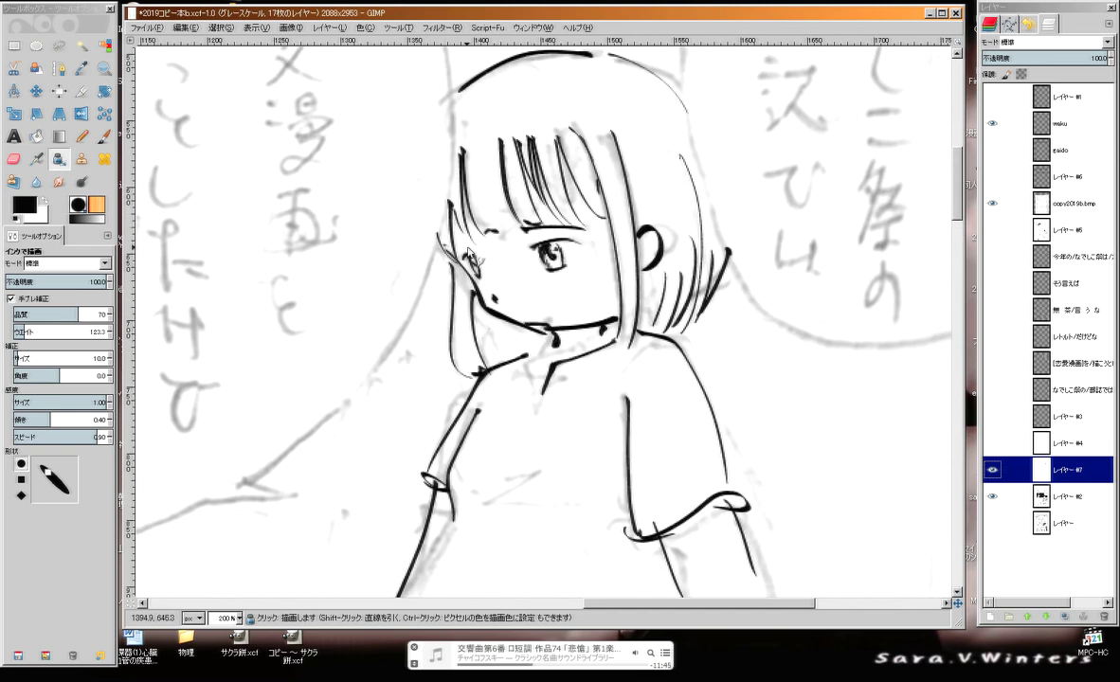
left_click_drag(452, 251, 470, 245)
scroll(568, 204, "up", 2)
left_click_drag(469, 199, 459, 265)
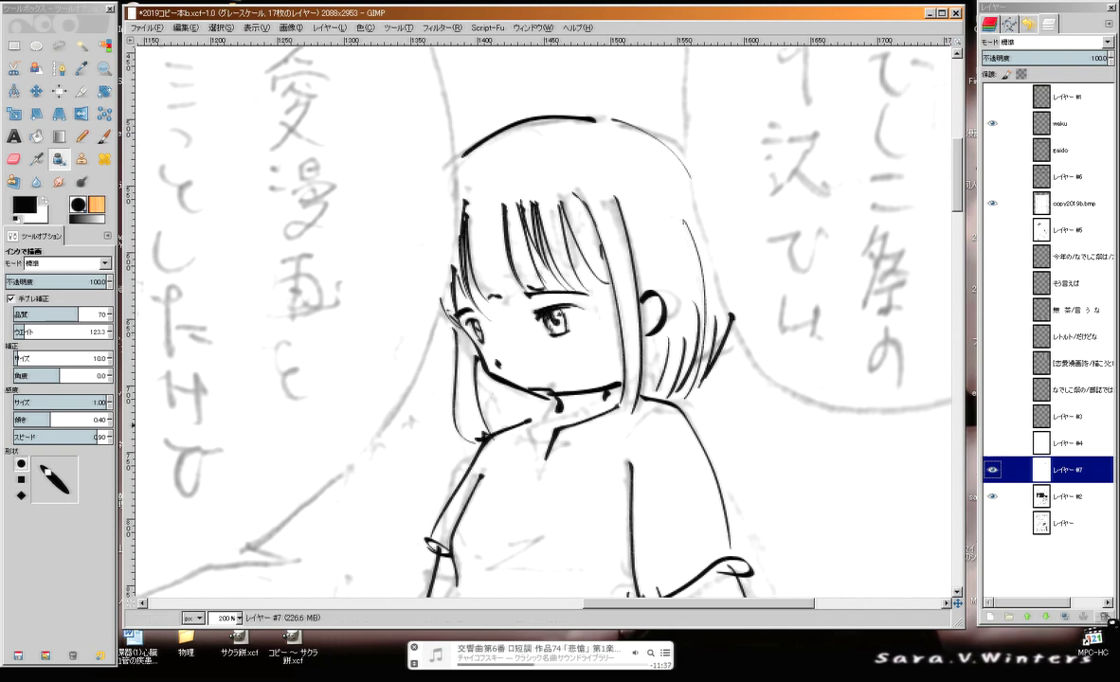
Delete layer #7 with its redrawn version of the girl
left_click(1104, 616)
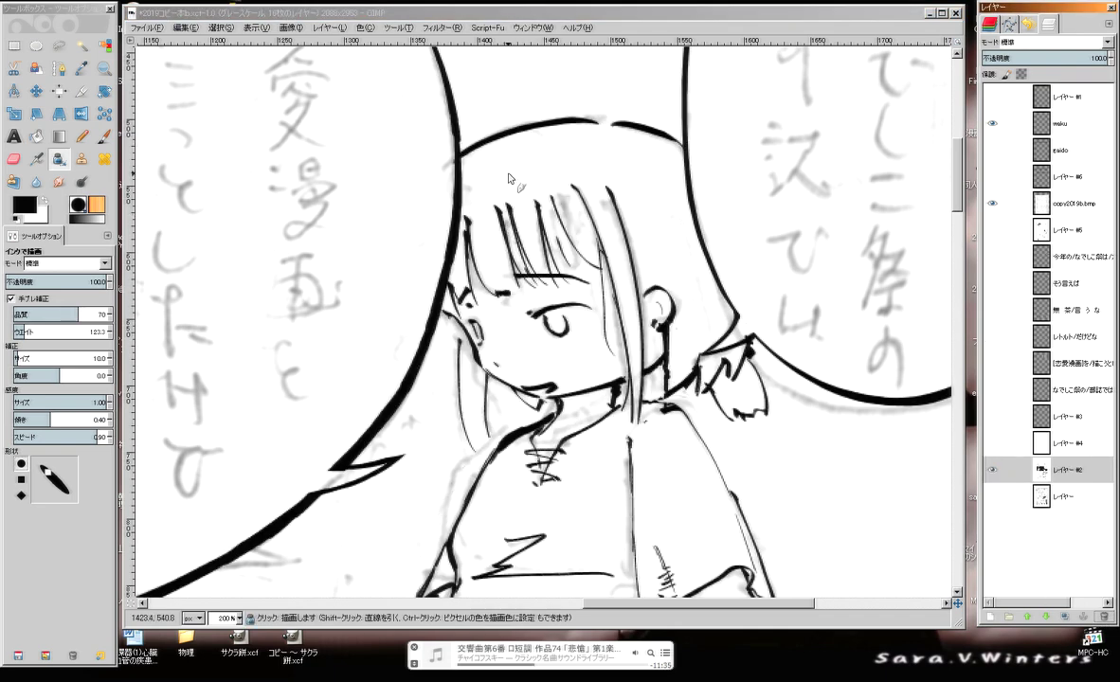
On layer #2, ink a short mark at the near eyebrow's inner end and a small stroke beneath the near eye's upper lid
key("minus")
key("minus")
key("minus")
key("plus")
key("plus")
key("plus")
key("plus")
key("plus")
key("plus")
key("plus")
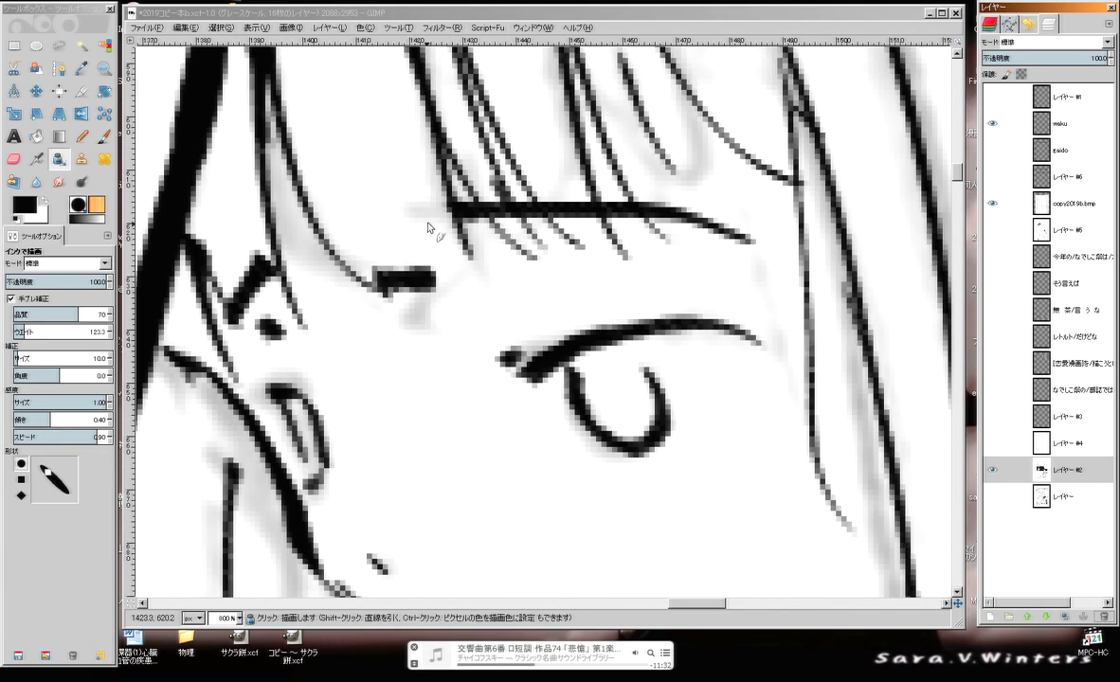
left_click(432, 214)
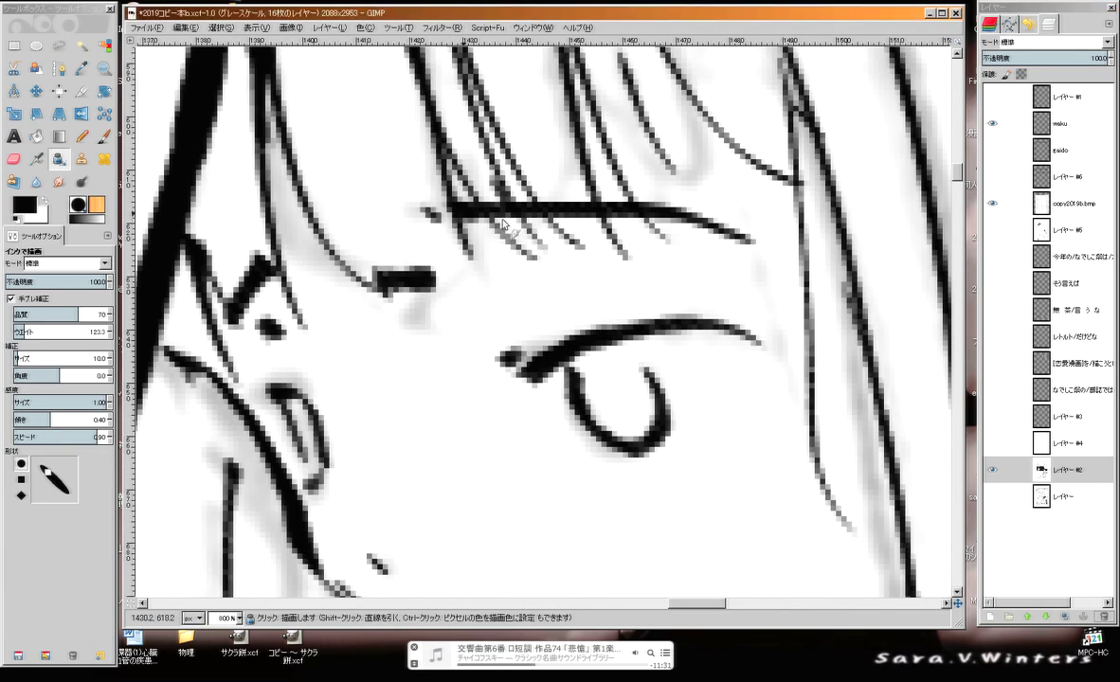
mouse_move(550, 315)
left_mouse_down()
mouse_move(430, 197)
mouse_move(425, 158)
left_mouse_up()
left_click(482, 197)
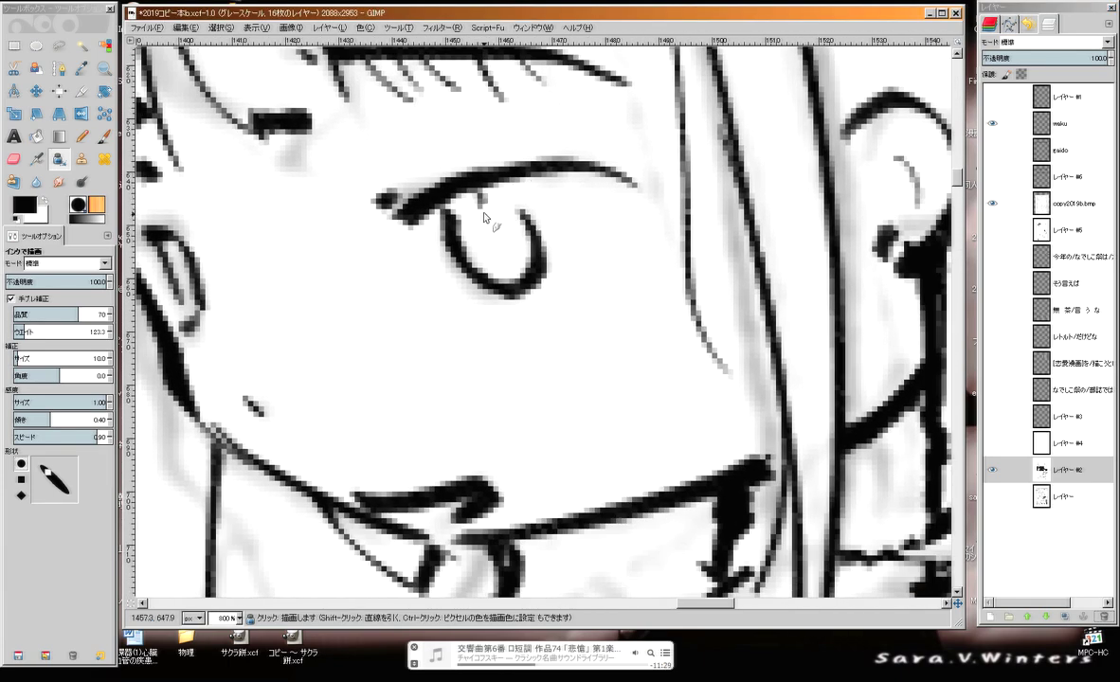
Paint over the small stroke inside the near eye's iris with white
scroll(473, 163, "down", 4)
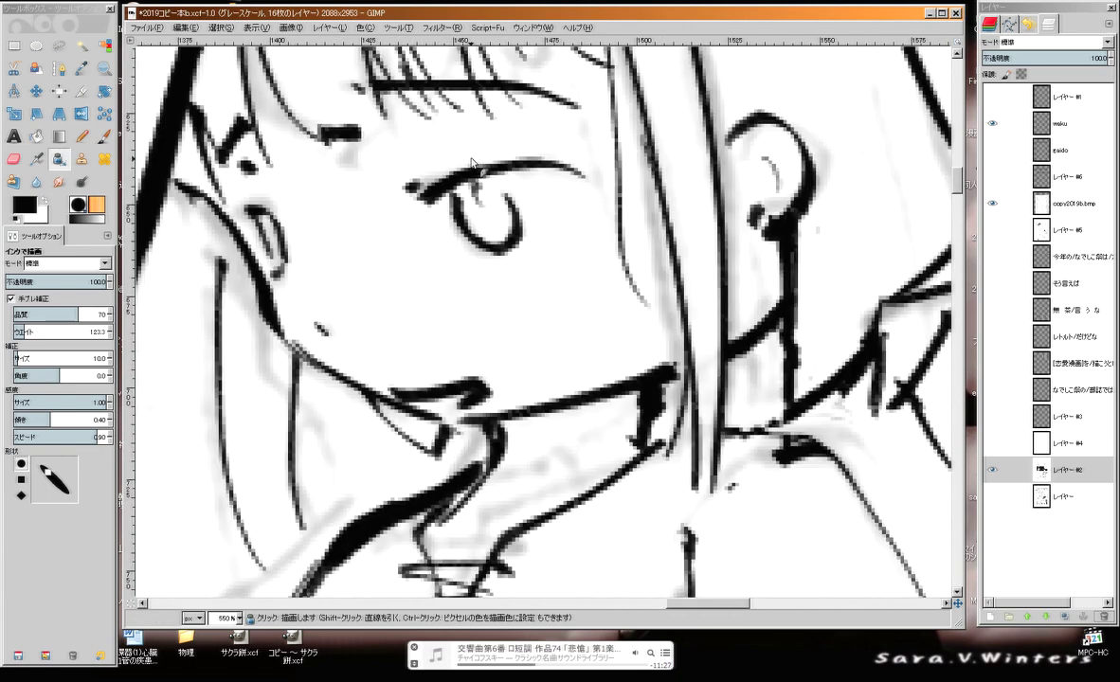
scroll(473, 163, "up", 4)
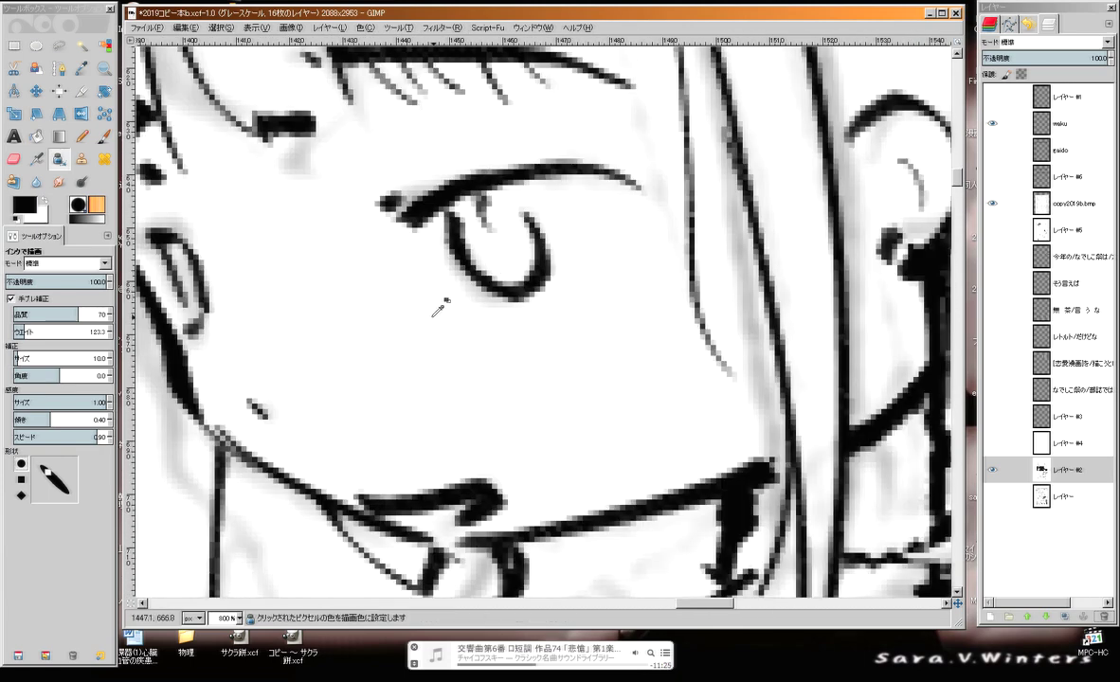
key("x")
scroll(494, 213, "down", 3)
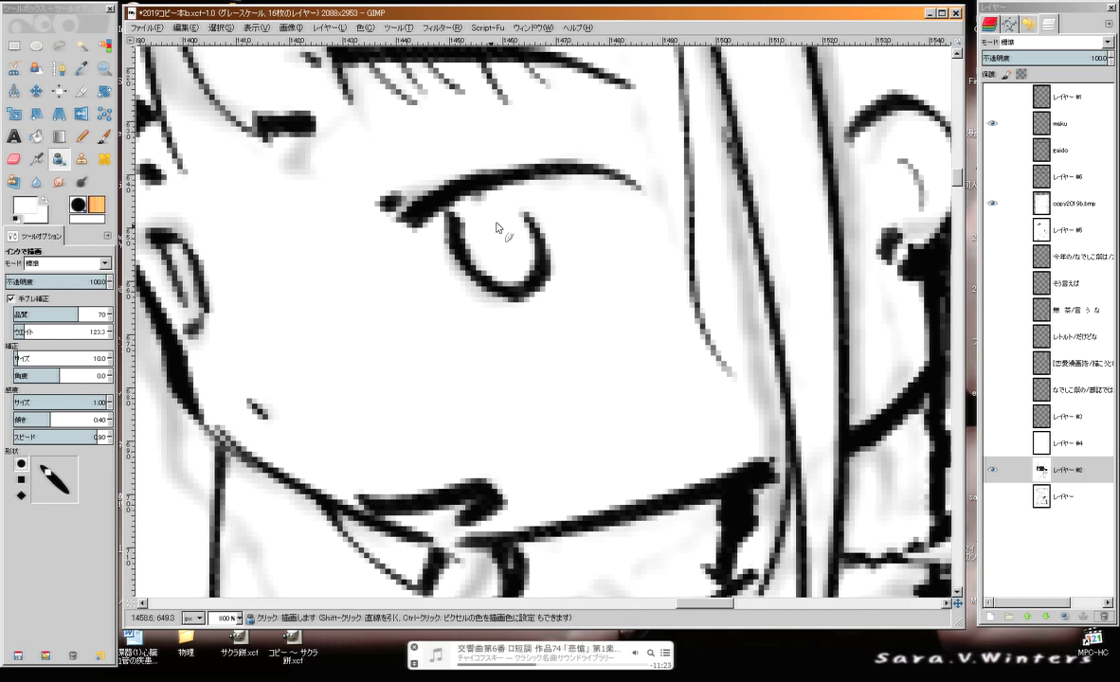
Ink the near eye's iris solid black, touching up its lower edge with white and black
scroll(488, 228, "up", 3)
key("x")
mouse_move(477, 263)
left_mouse_down()
mouse_move(507, 250)
mouse_move(488, 276)
left_mouse_up()
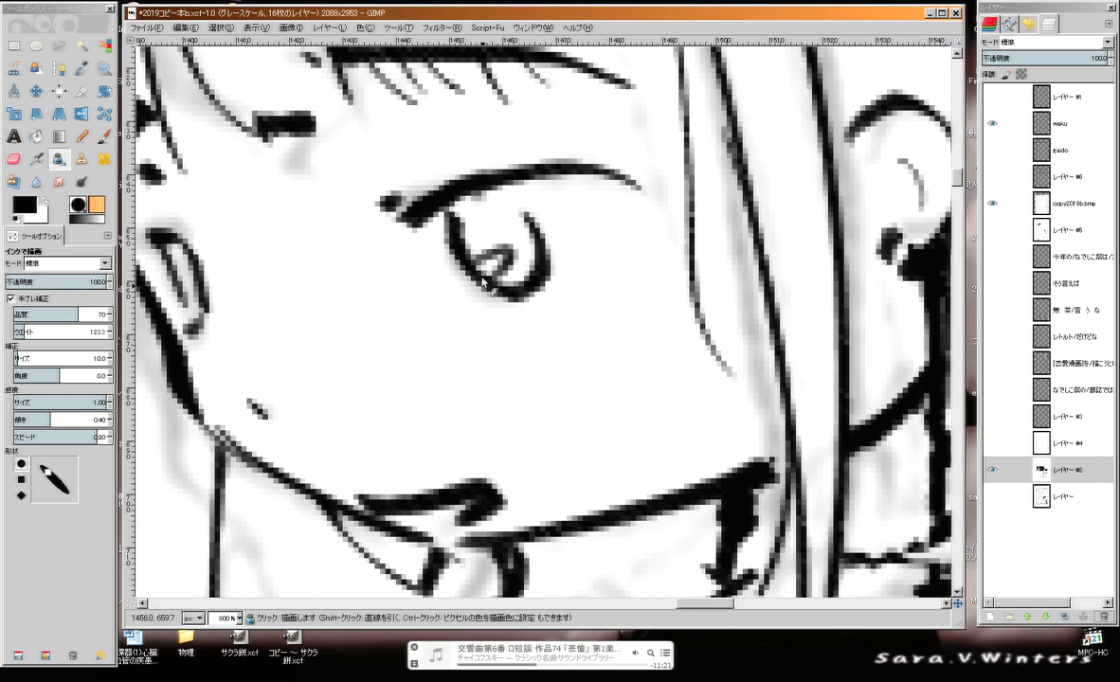
mouse_move(461, 205)
left_mouse_down()
mouse_move(495, 191)
mouse_move(459, 214)
mouse_move(532, 271)
left_mouse_up()
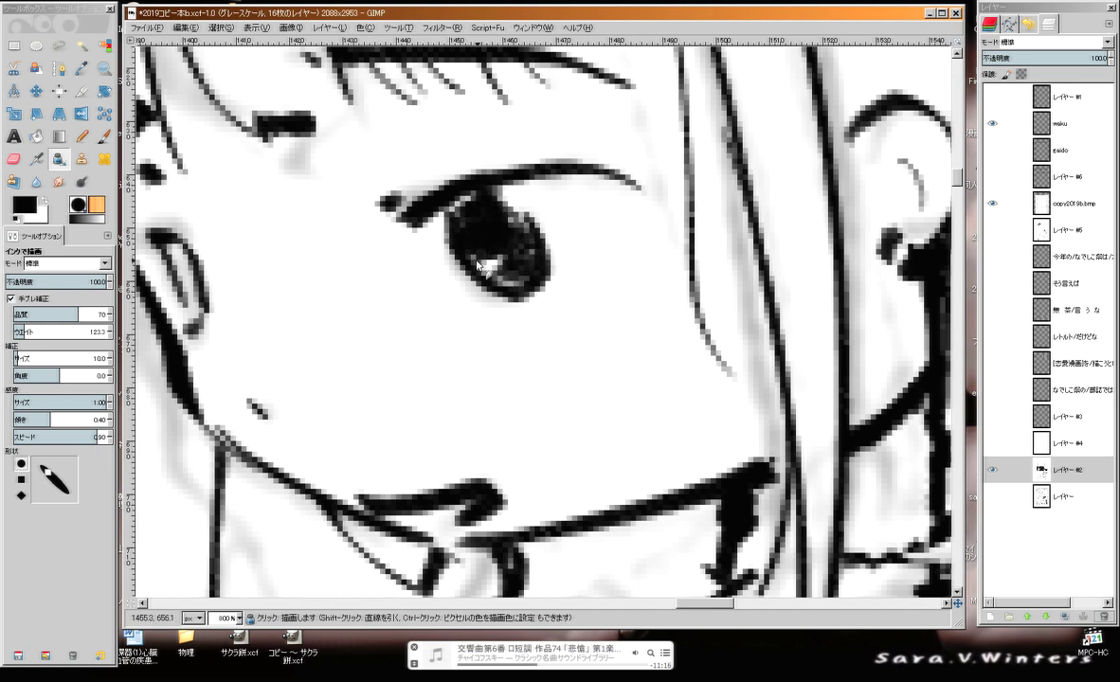
mouse_move(475, 203)
left_mouse_down()
mouse_move(468, 197)
mouse_move(474, 256)
mouse_move(537, 251)
left_mouse_up()
left_click(467, 301, "ctrl")
mouse_move(476, 281)
left_mouse_down()
mouse_move(523, 269)
mouse_move(517, 258)
mouse_move(492, 260)
left_mouse_up()
scroll(508, 220, "down", 2)
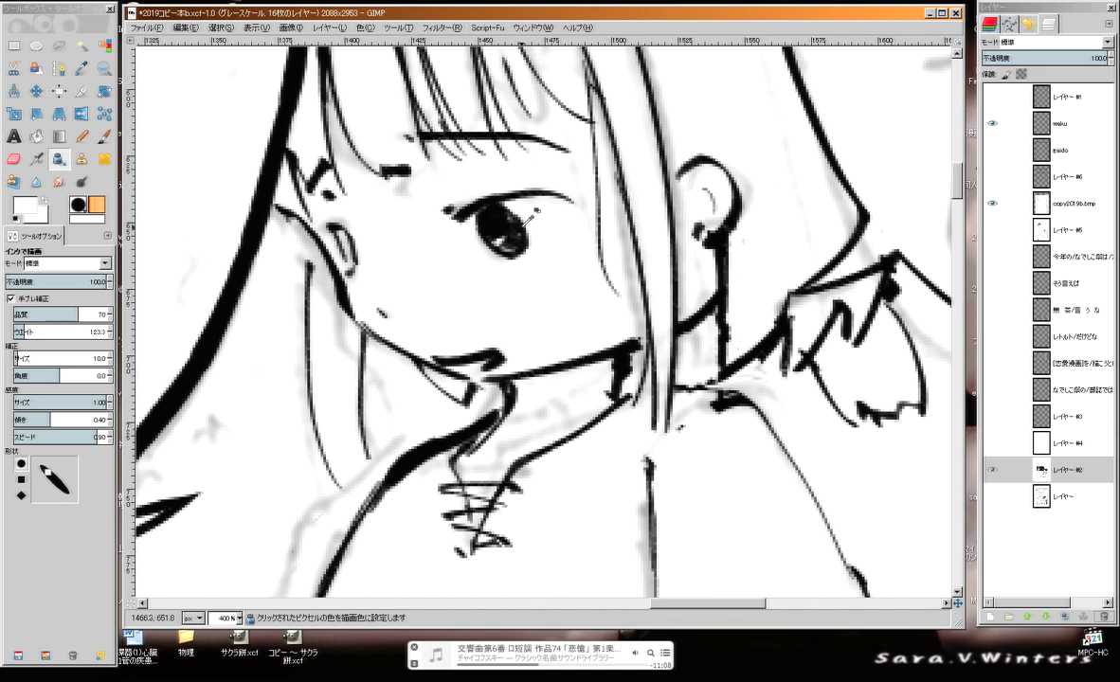
left_click(502, 201, "ctrl")
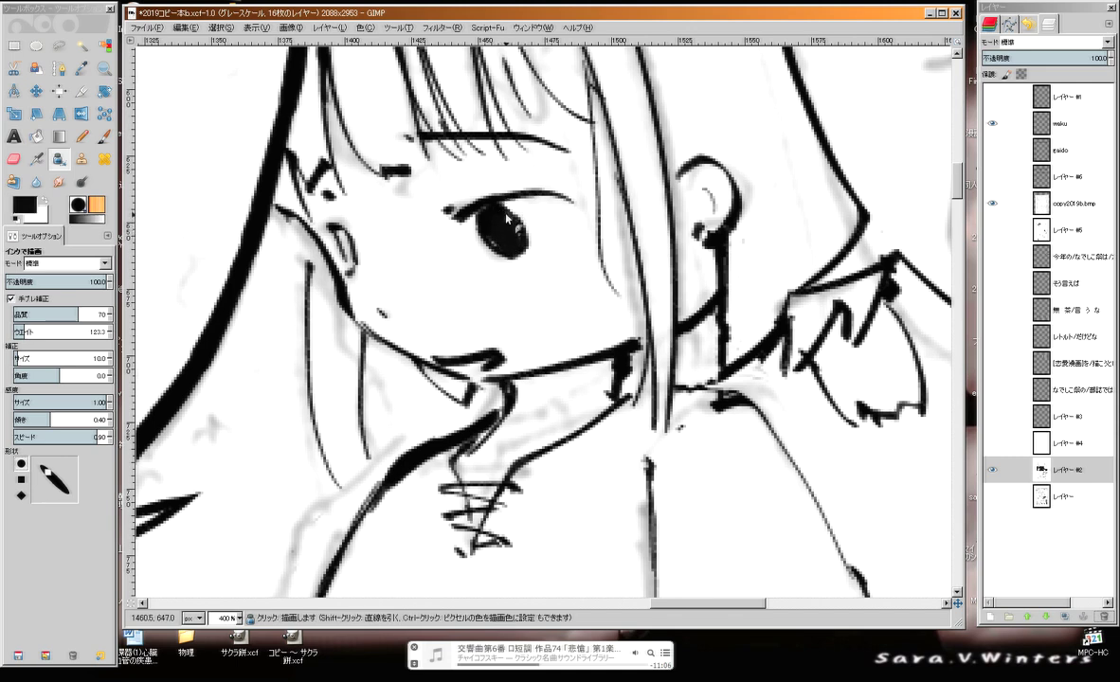
Paint a round white highlight in the upper part of the near eye's iris and trim its edge with black
key("x")
left_click(503, 211)
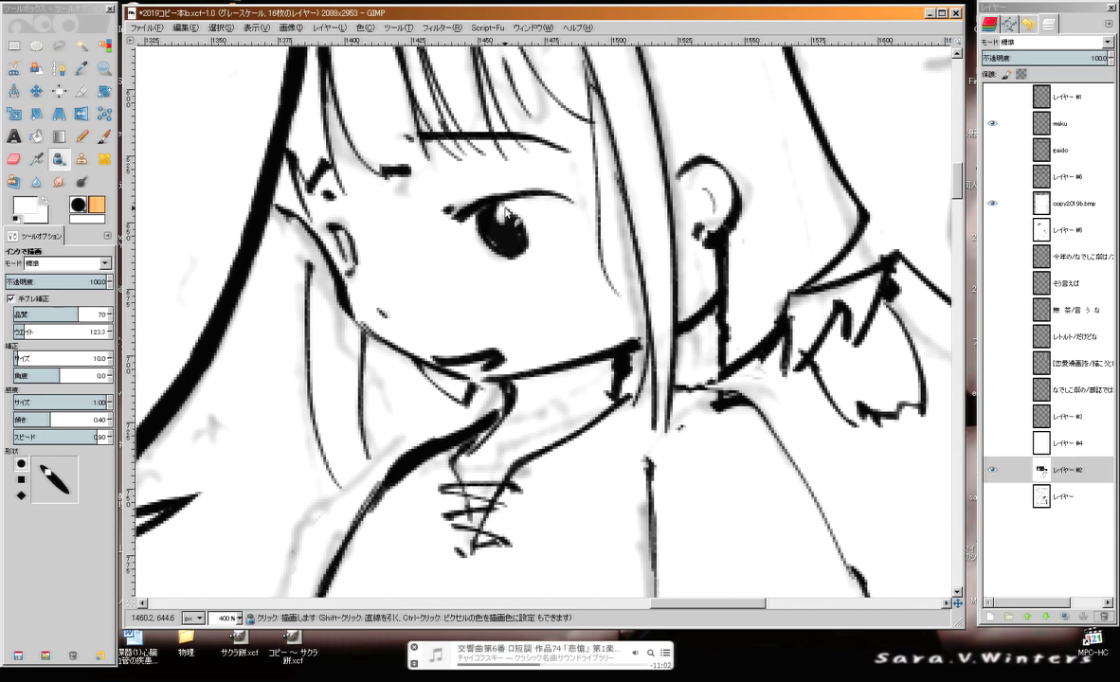
left_click(509, 229, "ctrl")
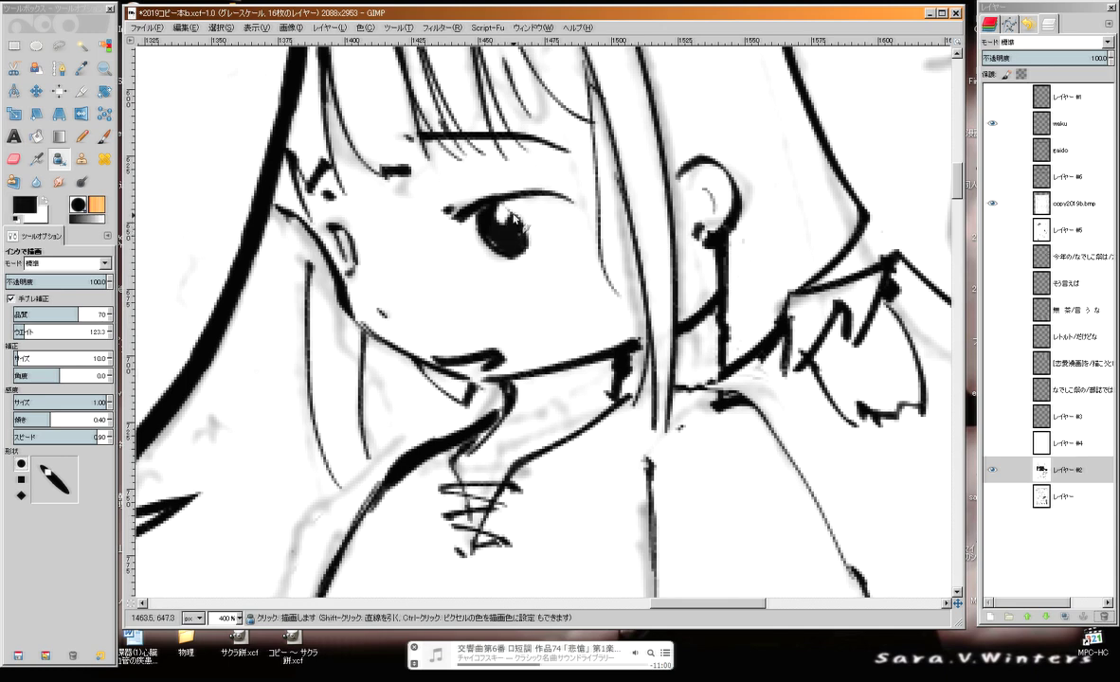
left_click_drag(513, 219, 506, 216)
key("x")
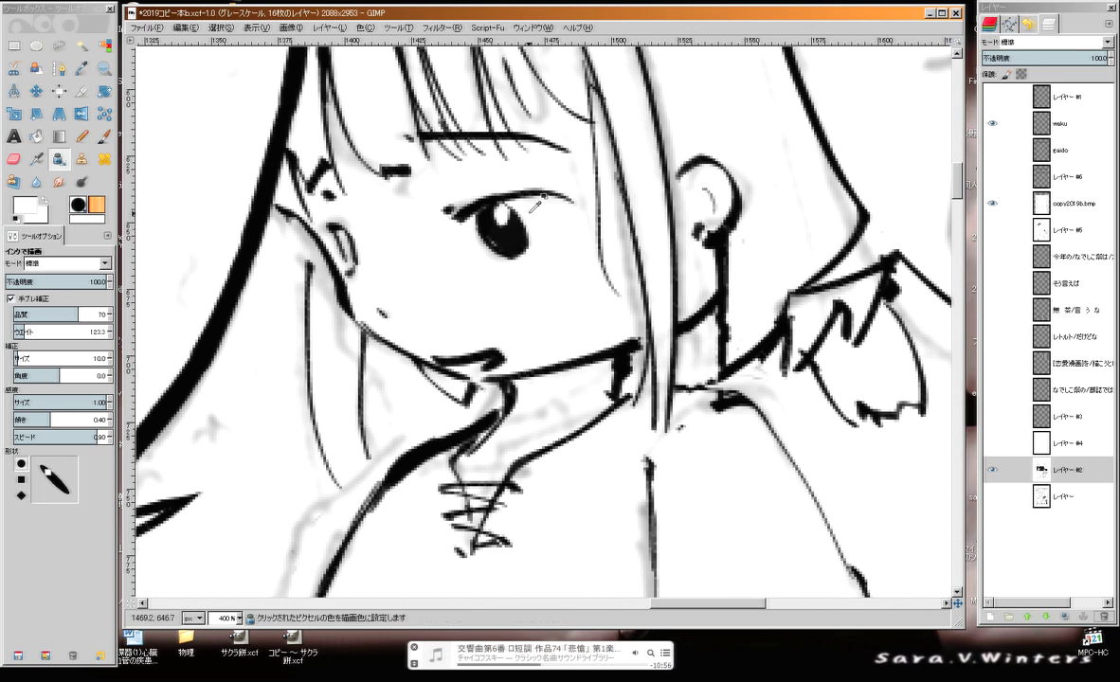
Erase the near eye's black iris with white and redraw its outline as two curved black strokes
mouse_move(520, 210)
left_mouse_down()
mouse_move(483, 236)
mouse_move(494, 216)
mouse_move(475, 247)
mouse_move(525, 241)
left_mouse_up()
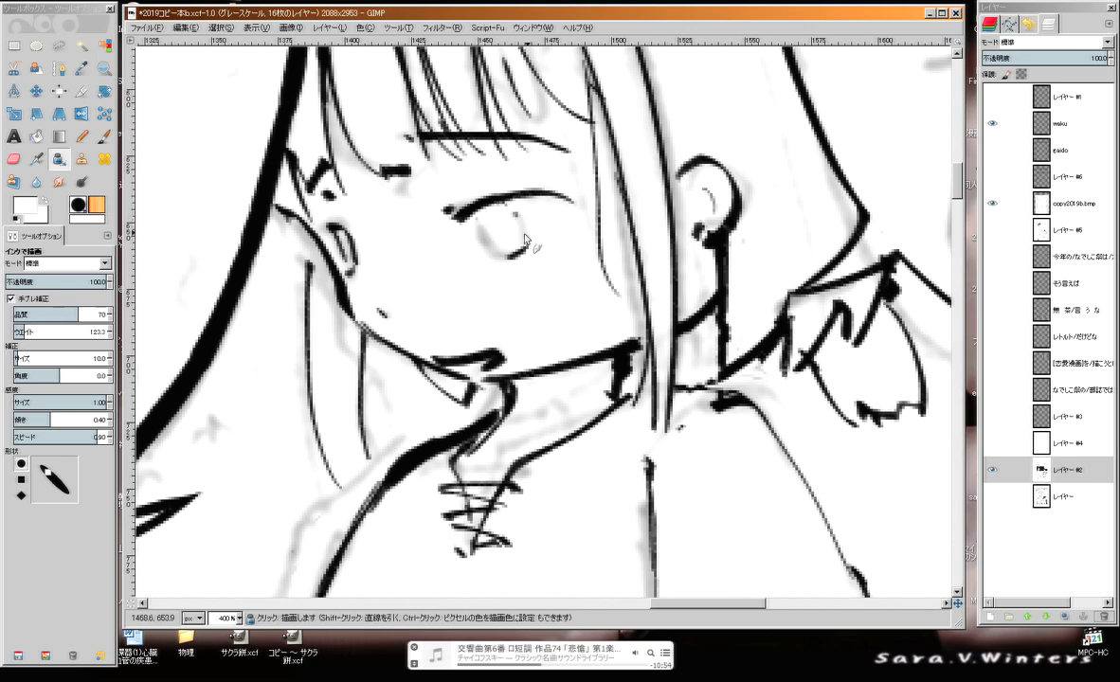
left_click(486, 207, "ctrl")
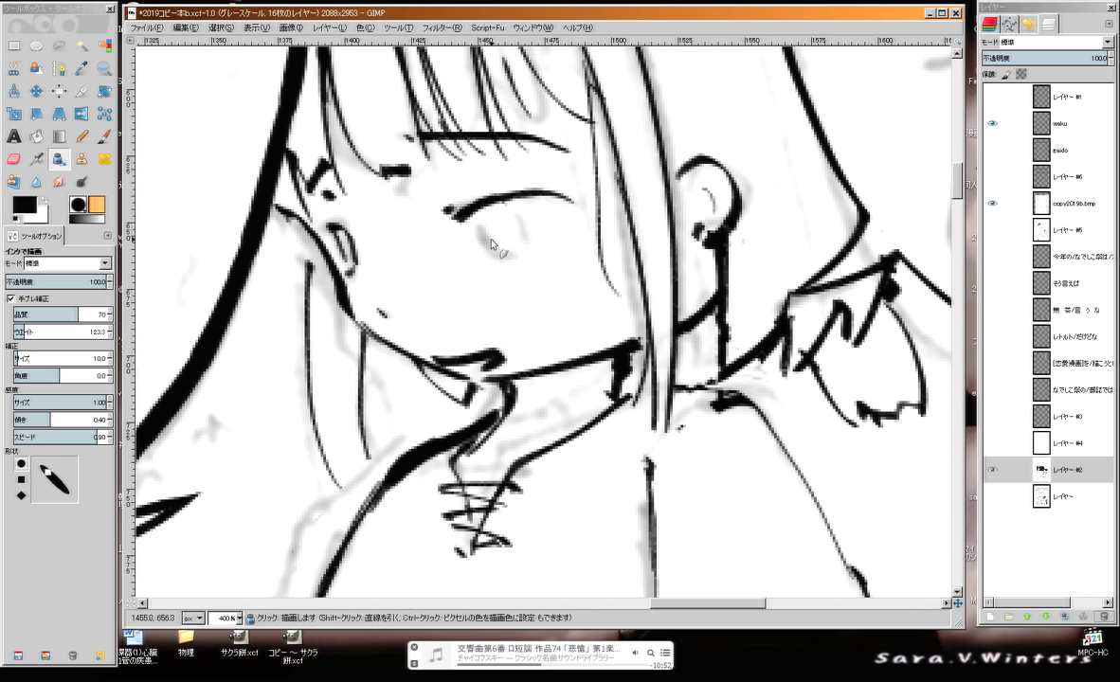
left_click_drag(484, 230, 494, 248)
mouse_move(518, 211)
left_mouse_down()
mouse_move(524, 248)
mouse_move(493, 229)
mouse_move(505, 254)
mouse_move(514, 224)
mouse_move(517, 254)
mouse_move(492, 227)
mouse_move(527, 248)
mouse_move(514, 215)
mouse_move(508, 253)
mouse_move(484, 217)
mouse_move(513, 249)
left_mouse_up()
left_click_drag(517, 208, 521, 250)
Clean up the near iris outline with white, then shade the pupils of both the near and far eyes in black
left_click(500, 211, "ctrl")
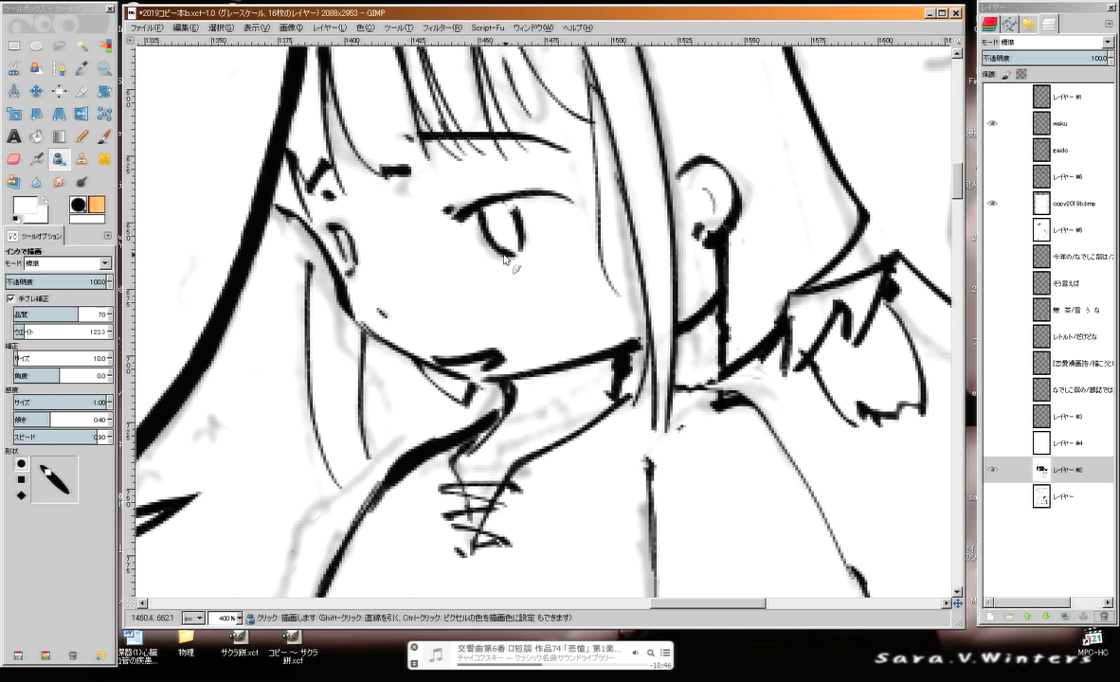
key("x")
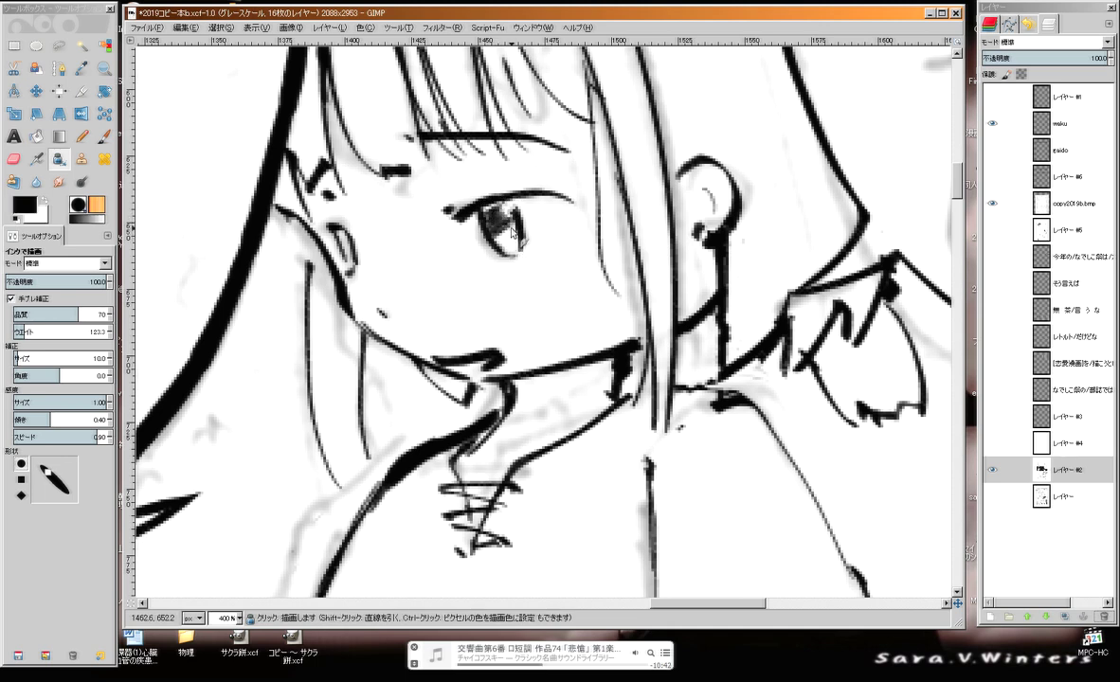
left_click_drag(464, 275, 549, 313)
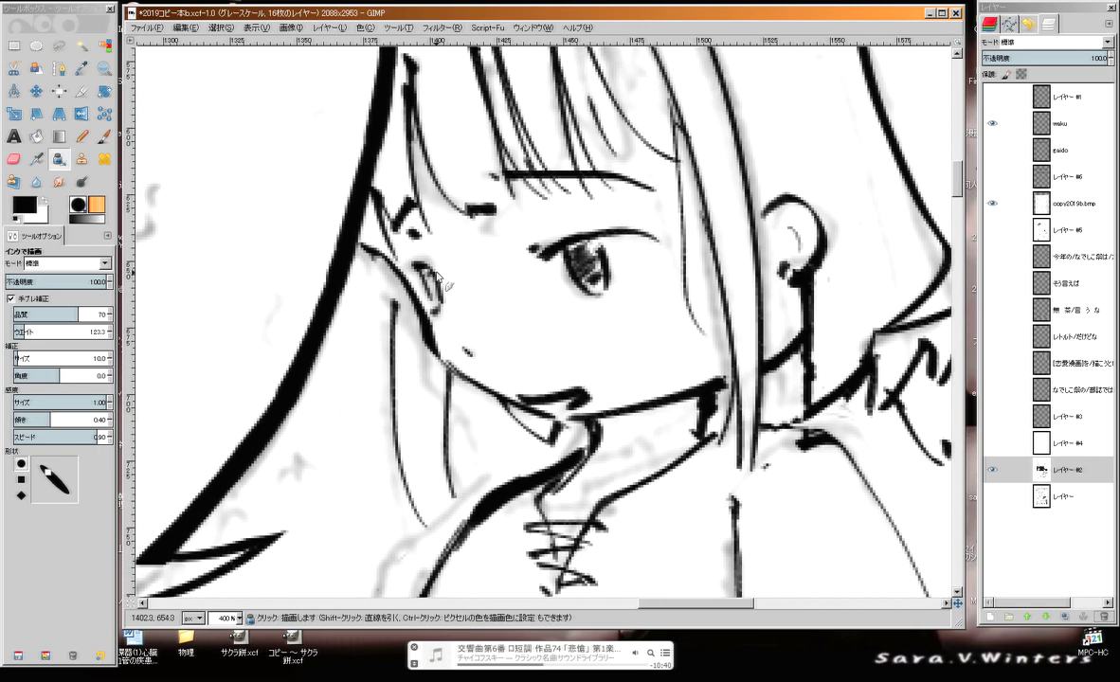
scroll(485, 283, "down", 4, "ctrl")
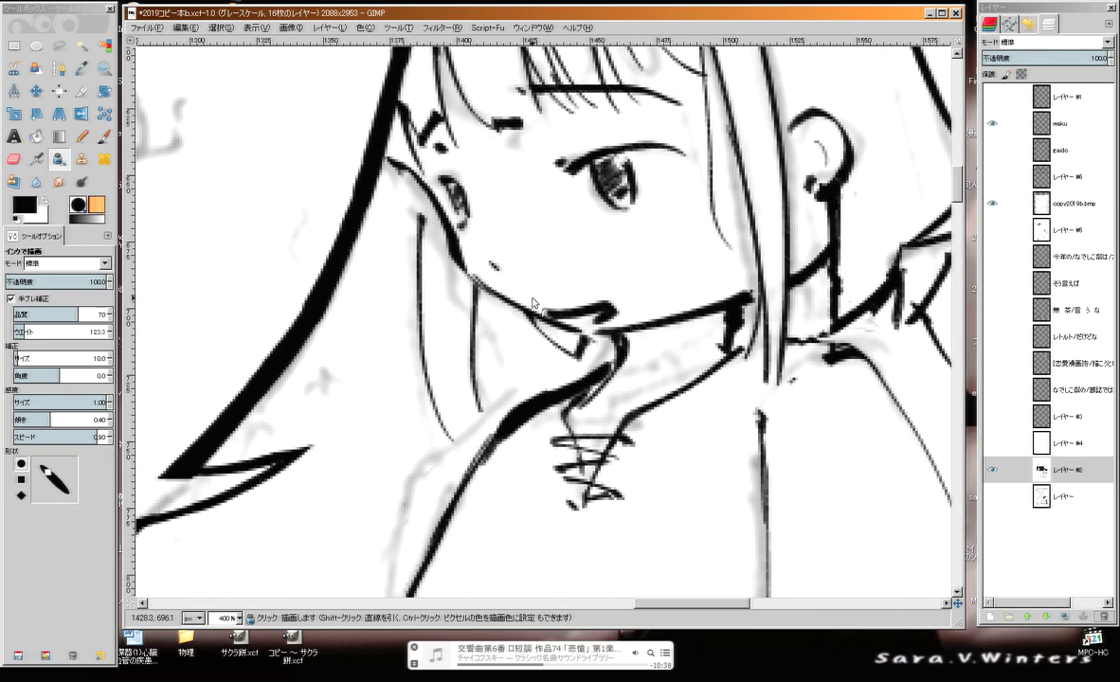
Review the inked panels across the page and examine the lightning bursts in the black panel up close
scroll(485, 284, "down", 1, "ctrl")
scroll(513, 293, "down", 10)
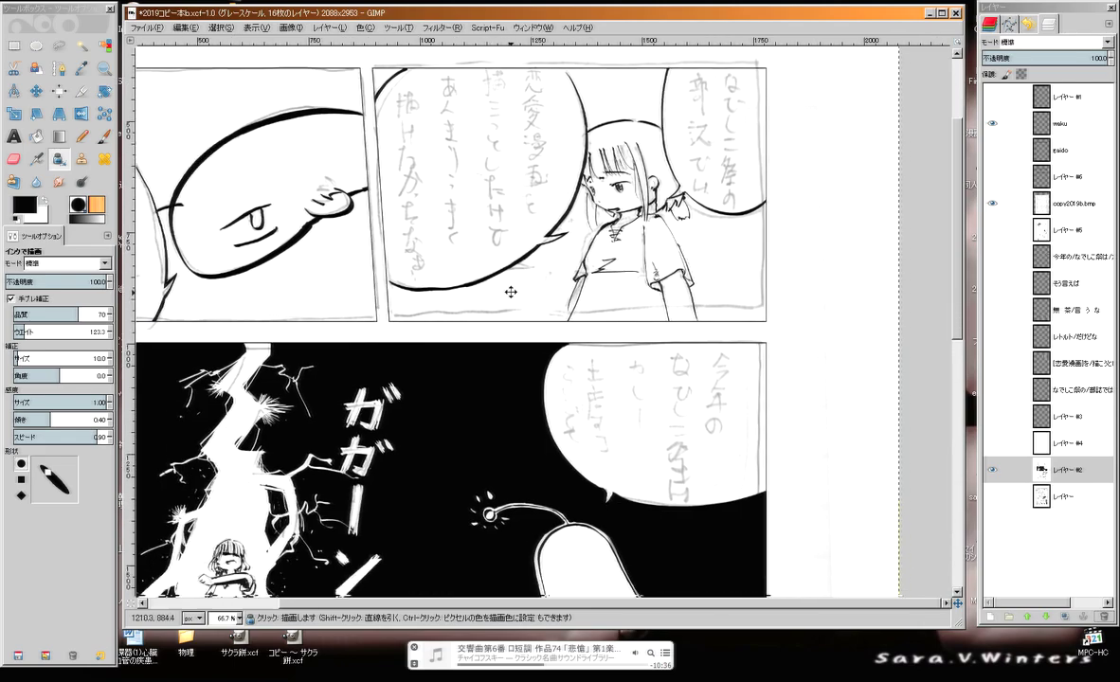
scroll(455, 217, "up", 7)
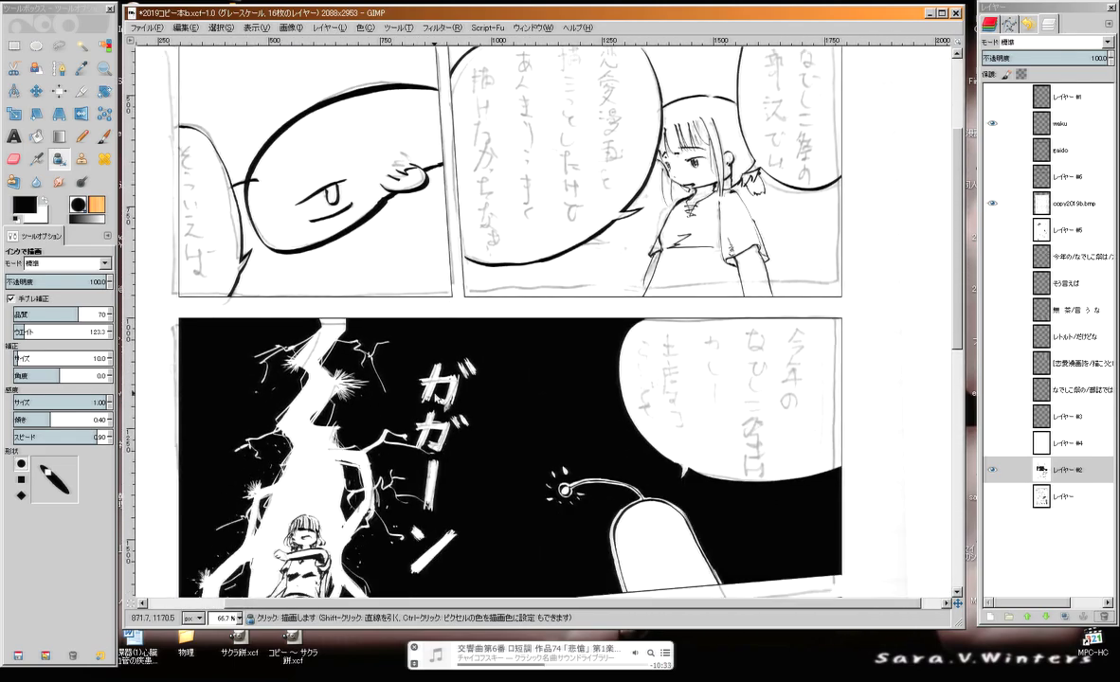
mouse_move(435, 395)
left_mouse_down()
mouse_move(451, 340)
mouse_move(512, 244)
mouse_move(543, 270)
left_mouse_up()
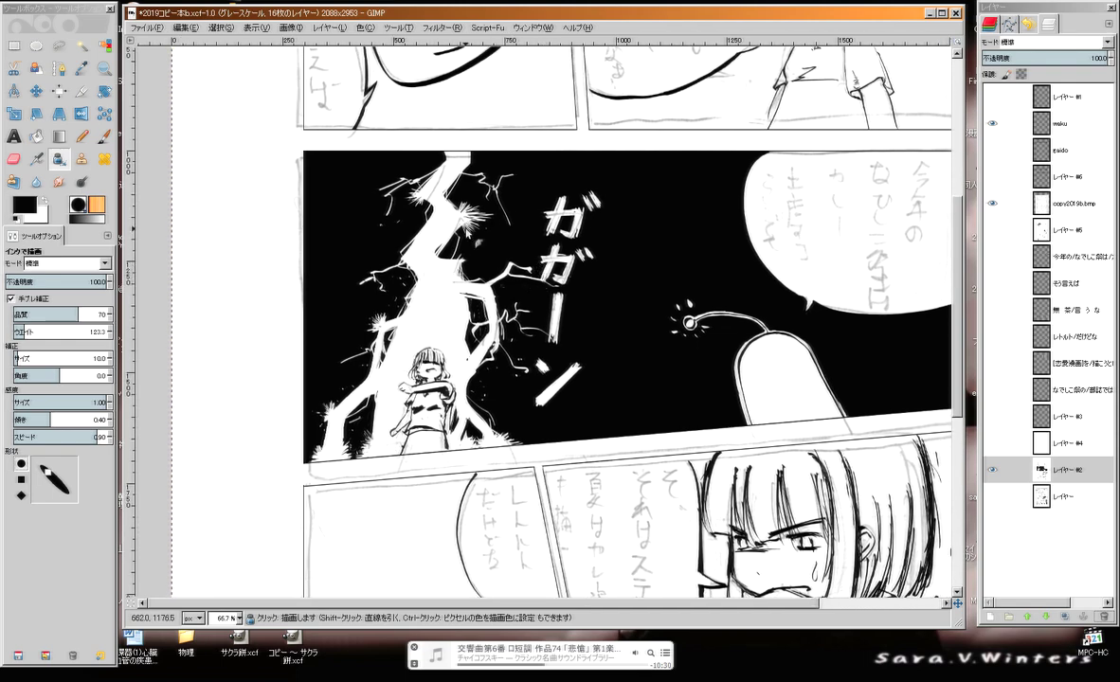
scroll(457, 214, "up", 4)
scroll(455, 237, "up", 3)
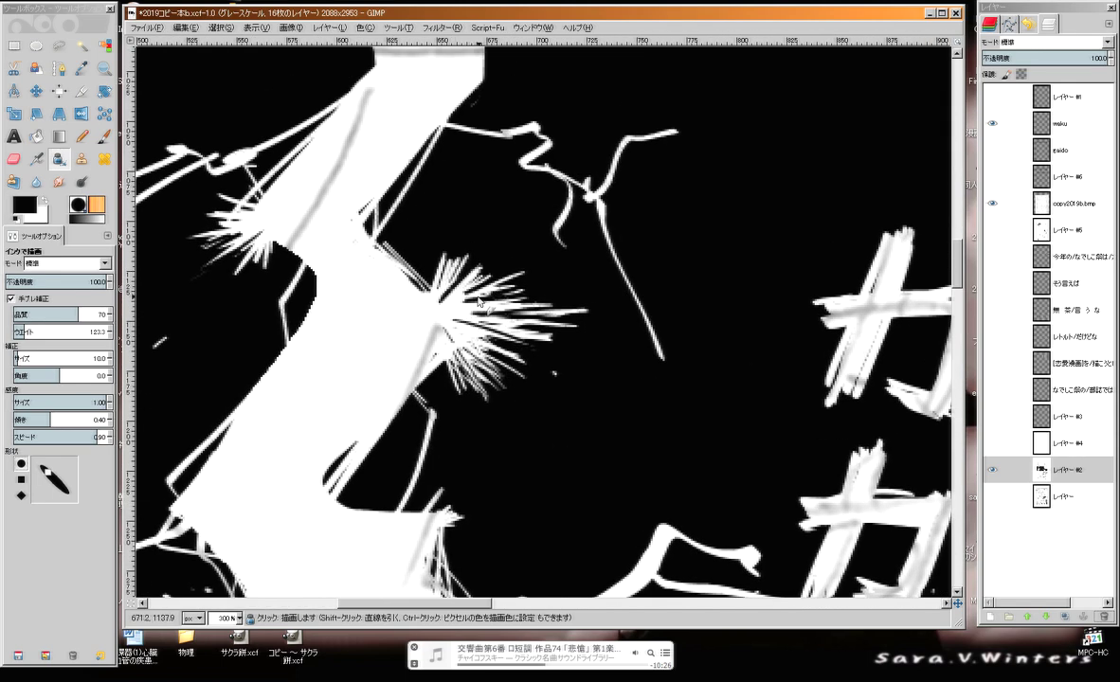
Thicken the large burst on the right edge of the upper lightning trunk with more radiating white Ink spikes
key("x")
left_click_drag(453, 248, 422, 281)
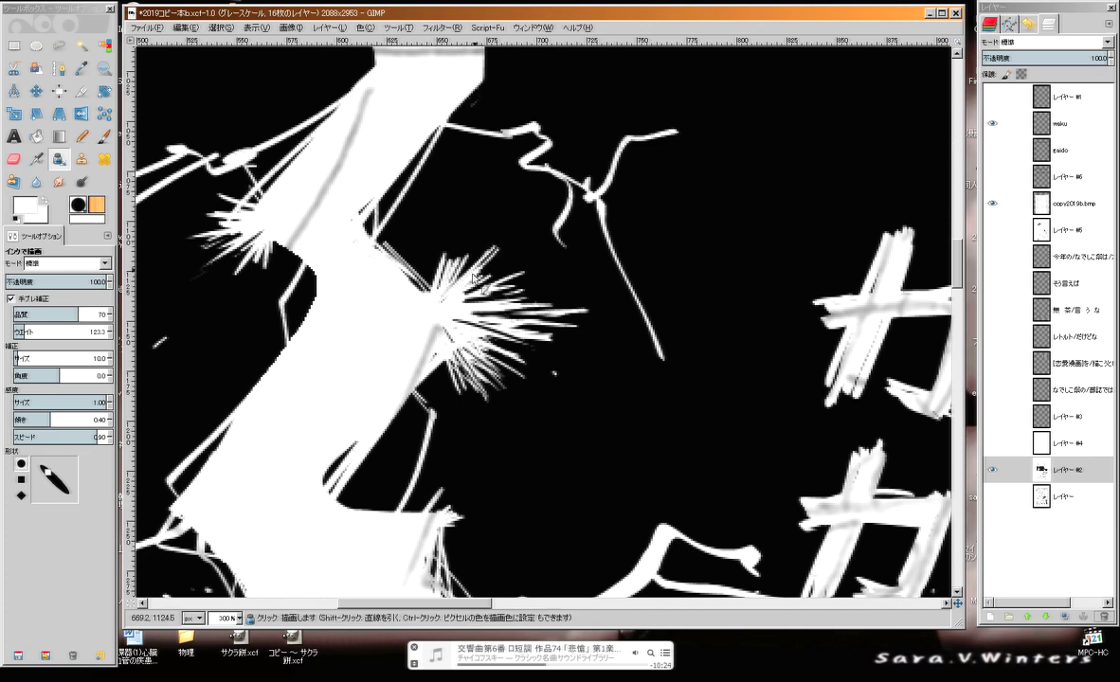
left_click_drag(434, 329, 455, 232)
left_click_drag(447, 291, 458, 244)
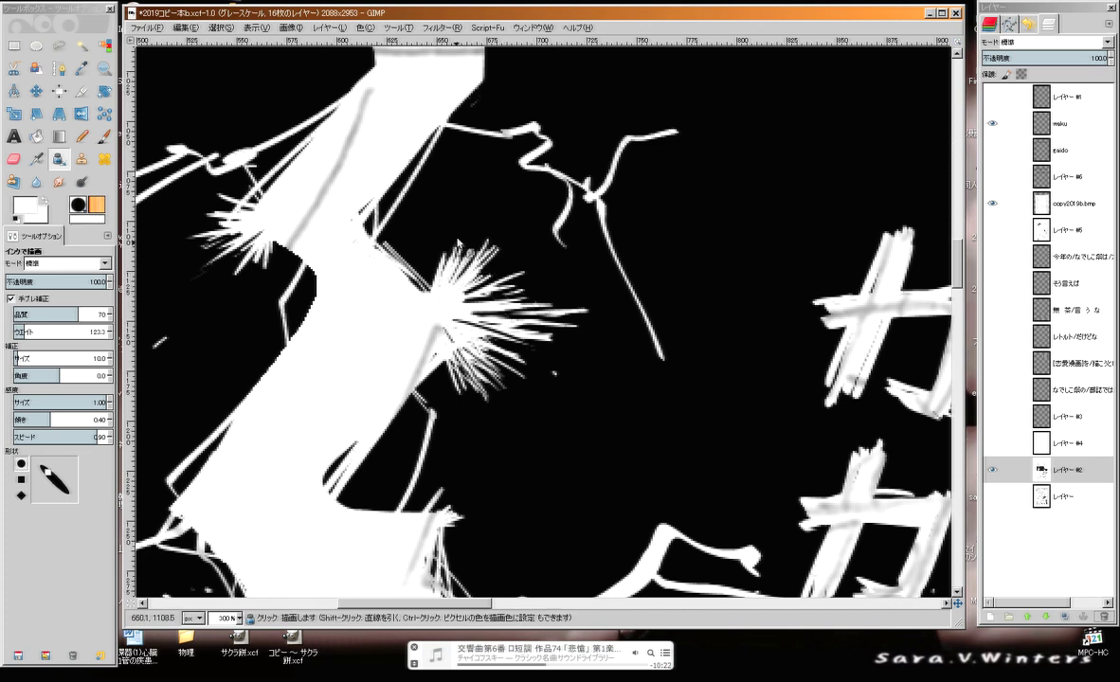
left_click_drag(511, 287, 512, 290)
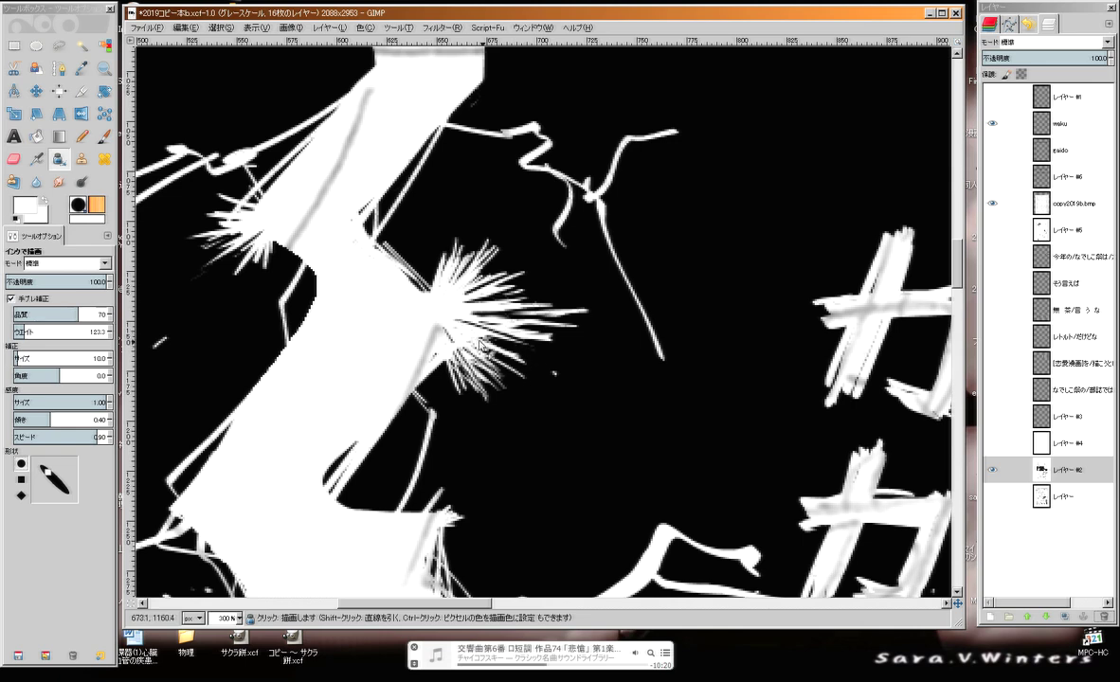
left_click_drag(436, 294, 560, 366)
mouse_move(386, 336)
left_mouse_down()
mouse_move(386, 287)
mouse_move(308, 291)
mouse_move(393, 301)
left_mouse_up()
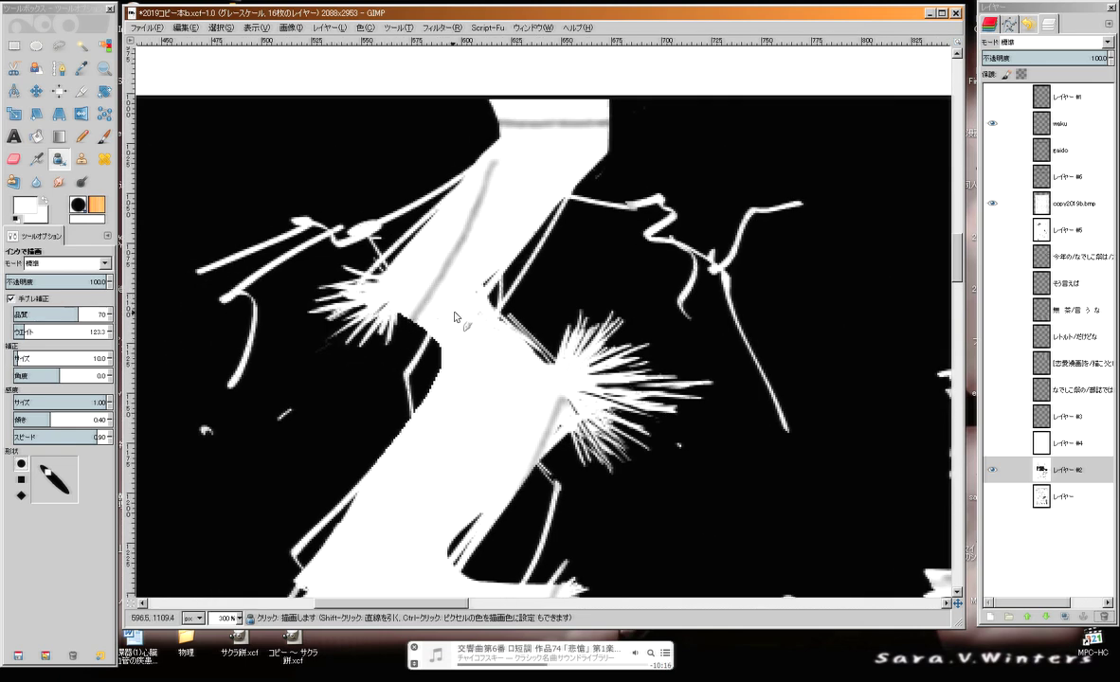
Add fine white spikes to the small burst on the right edge of the lightning trunk, below the large burst
scroll(628, 229, "down", 10)
scroll(629, 228, "left", 5)
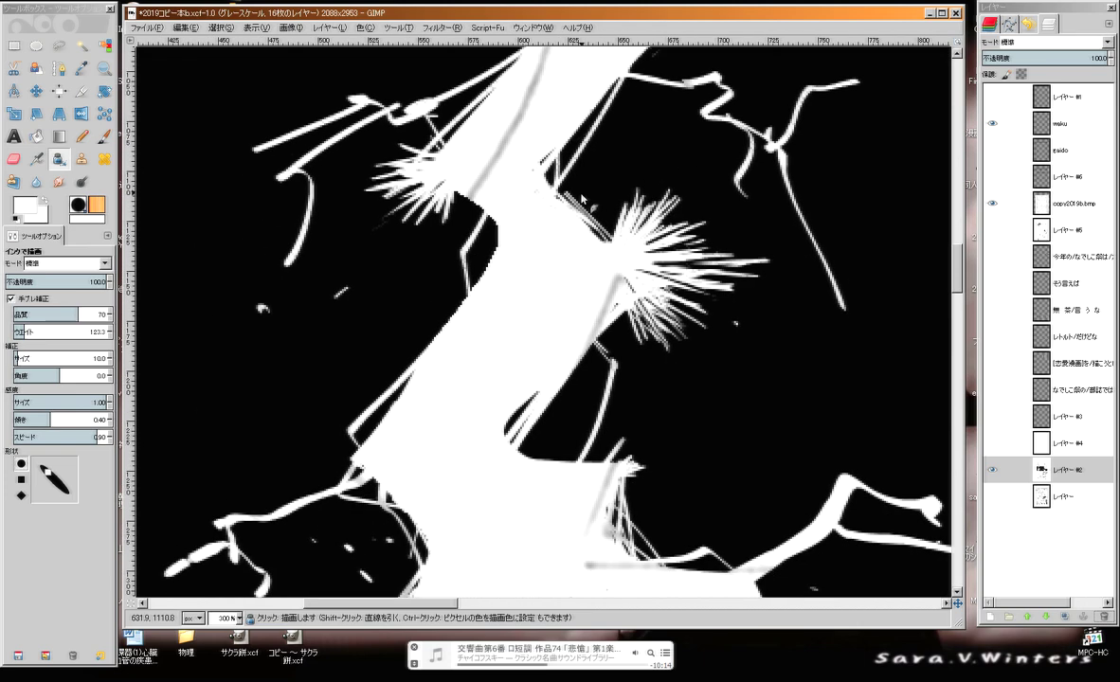
mouse_move(675, 307)
left_mouse_down()
mouse_move(733, 279)
mouse_move(720, 266)
left_mouse_up()
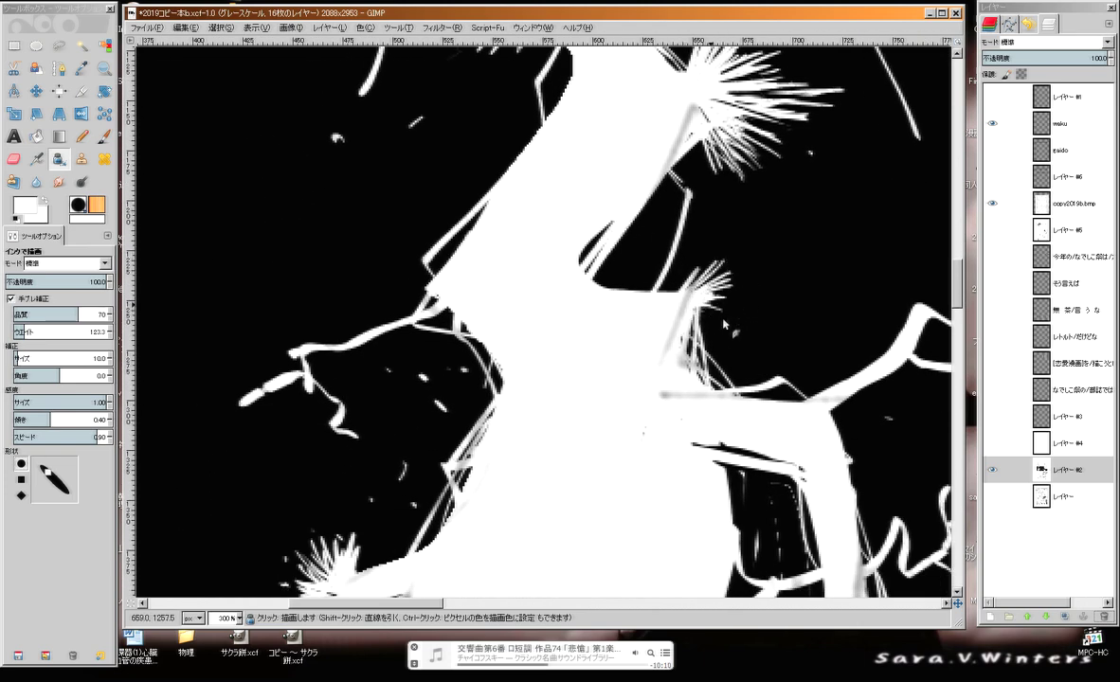
Extend the burst on the left branch of the lightning, above the standing girl, with outward white spikes
scroll(725, 324, "left", 5)
scroll(645, 225, "down", 2)
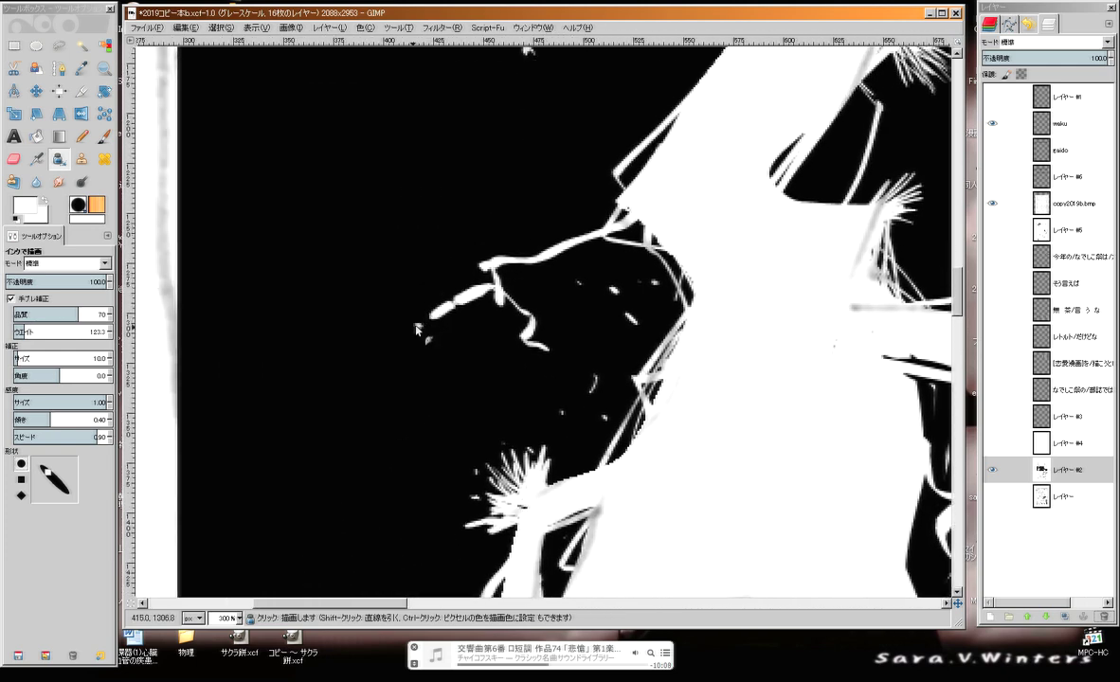
scroll(545, 268, "down", 4)
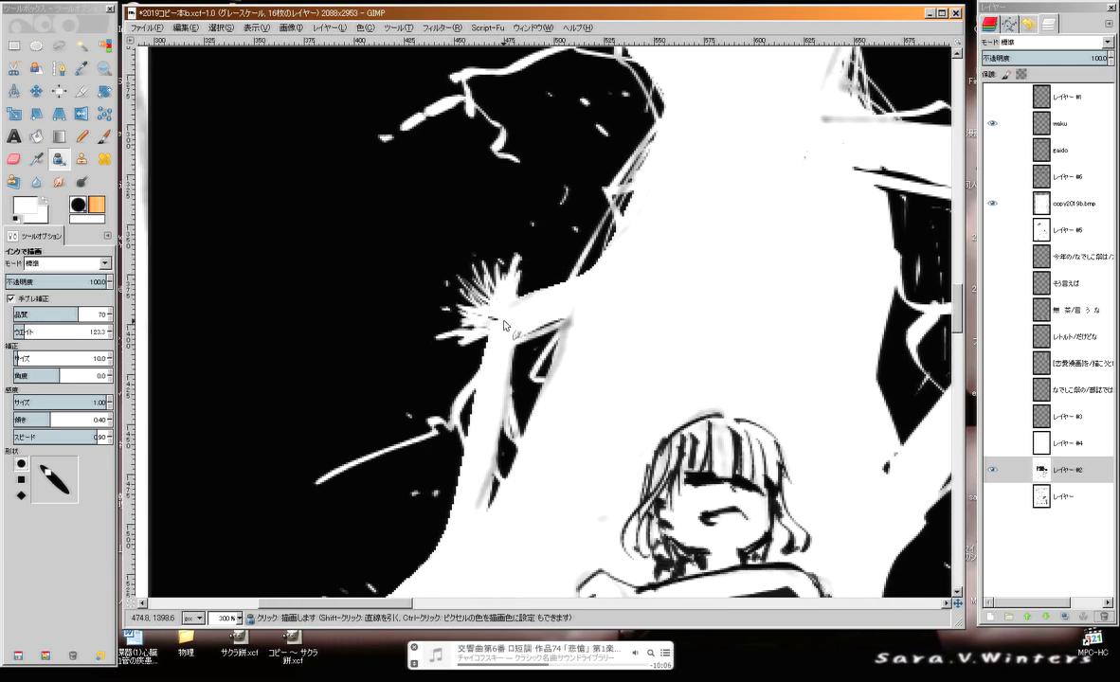
left_click_drag(504, 325, 421, 319)
left_click_drag(512, 306, 410, 408)
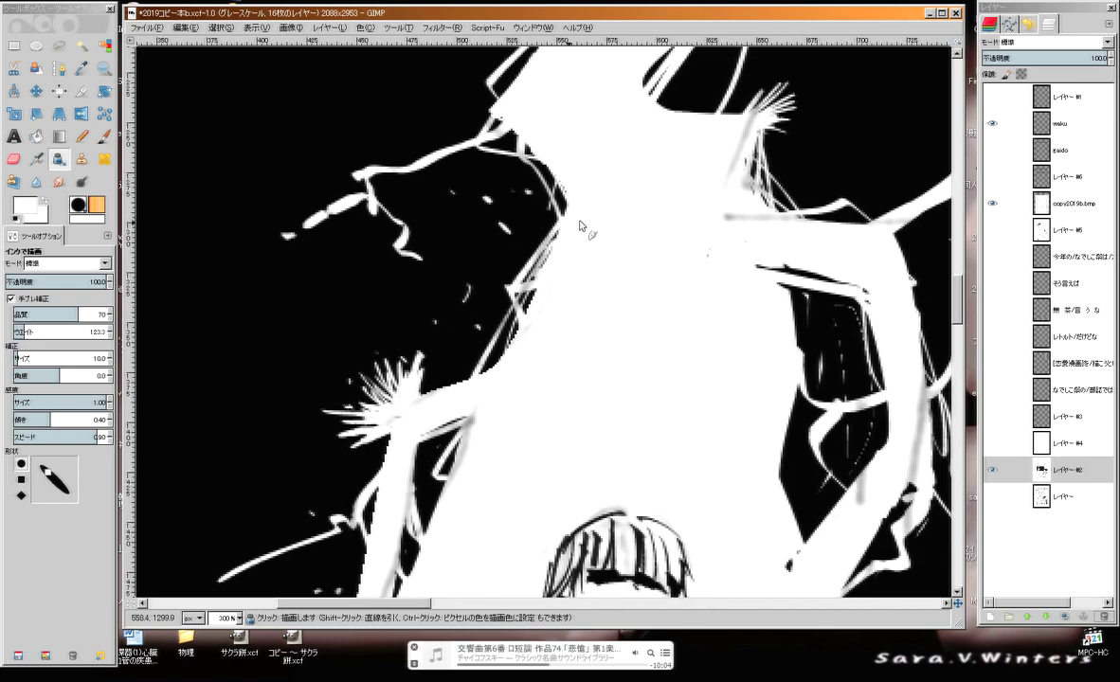
Try a white zigzag bolt with thin side branches in the empty black area between the lettering and the lit fuse
left_click_drag(663, 114, 161, 292)
scroll(379, 275, "down", 5)
scroll(379, 275, "right", 8)
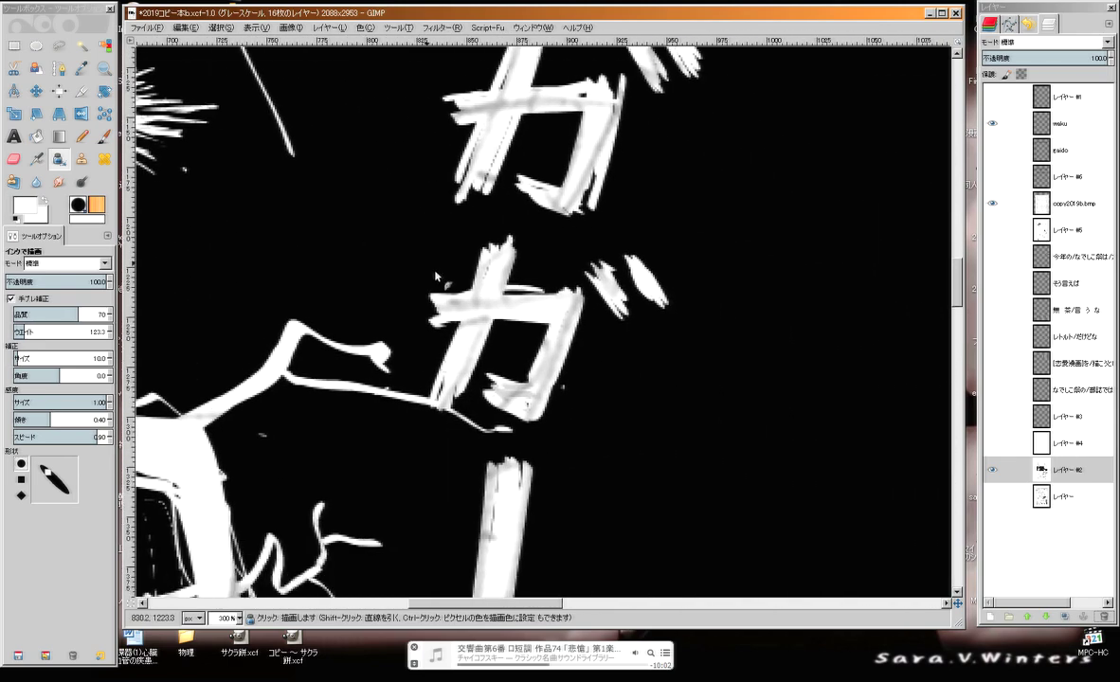
mouse_move(595, 210)
left_mouse_down()
mouse_move(562, 238)
mouse_move(534, 309)
mouse_move(614, 318)
mouse_move(540, 392)
left_mouse_up()
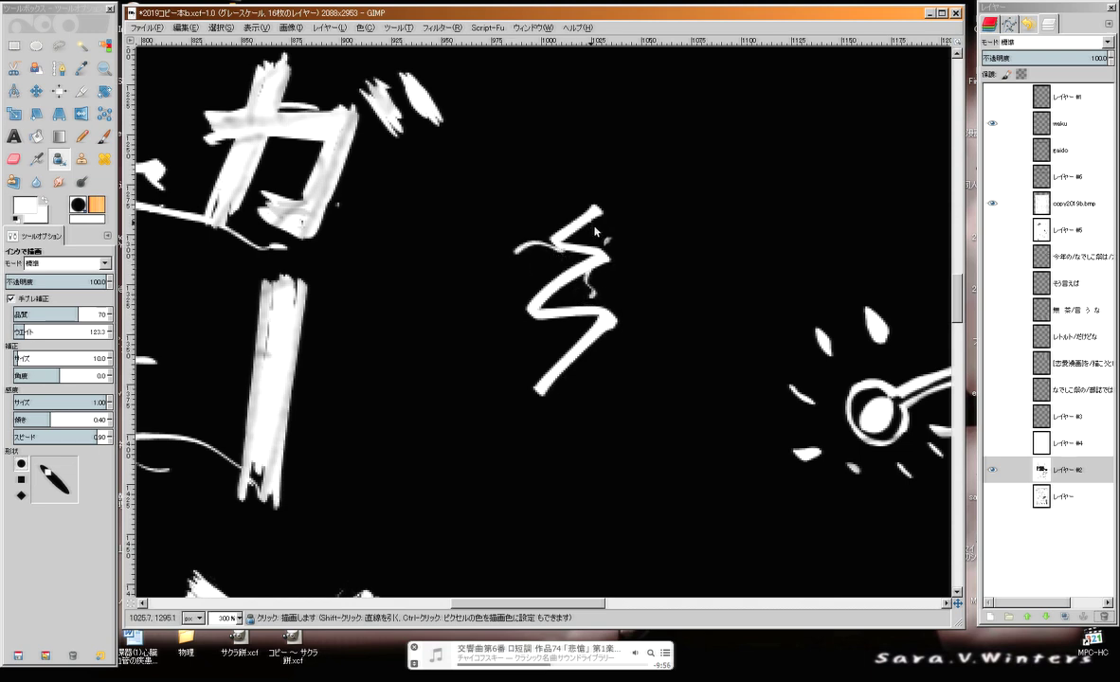
left_click_drag(596, 228, 631, 231)
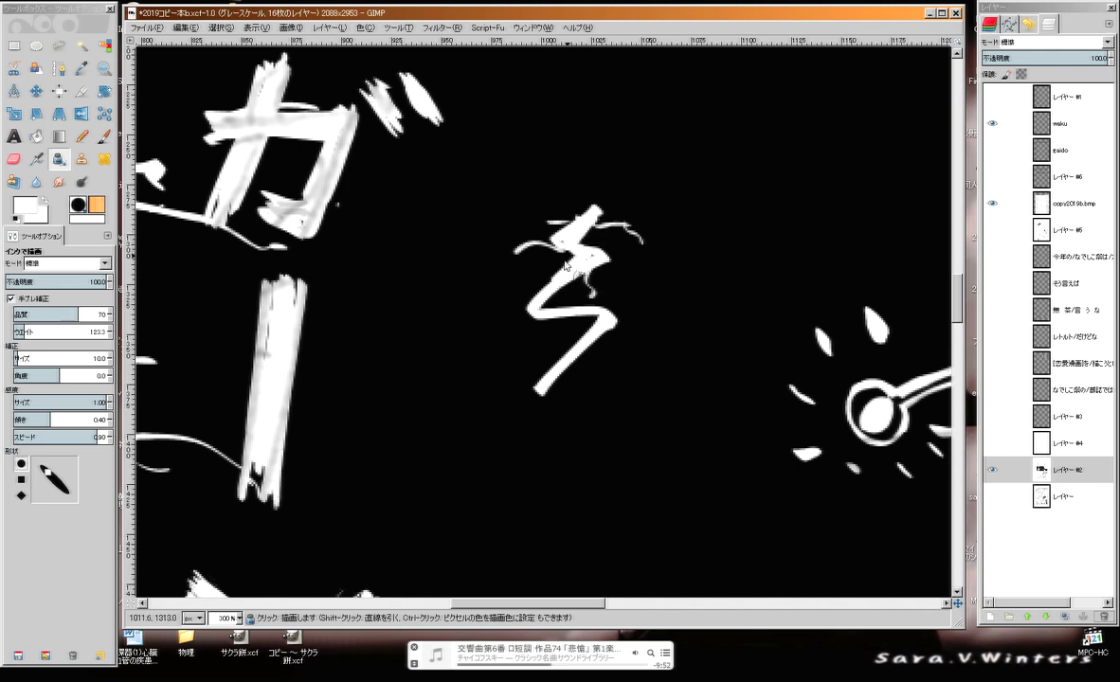
left_click_drag(603, 319, 535, 389)
mouse_move(599, 331)
left_mouse_down()
mouse_move(544, 394)
mouse_move(604, 404)
left_mouse_up()
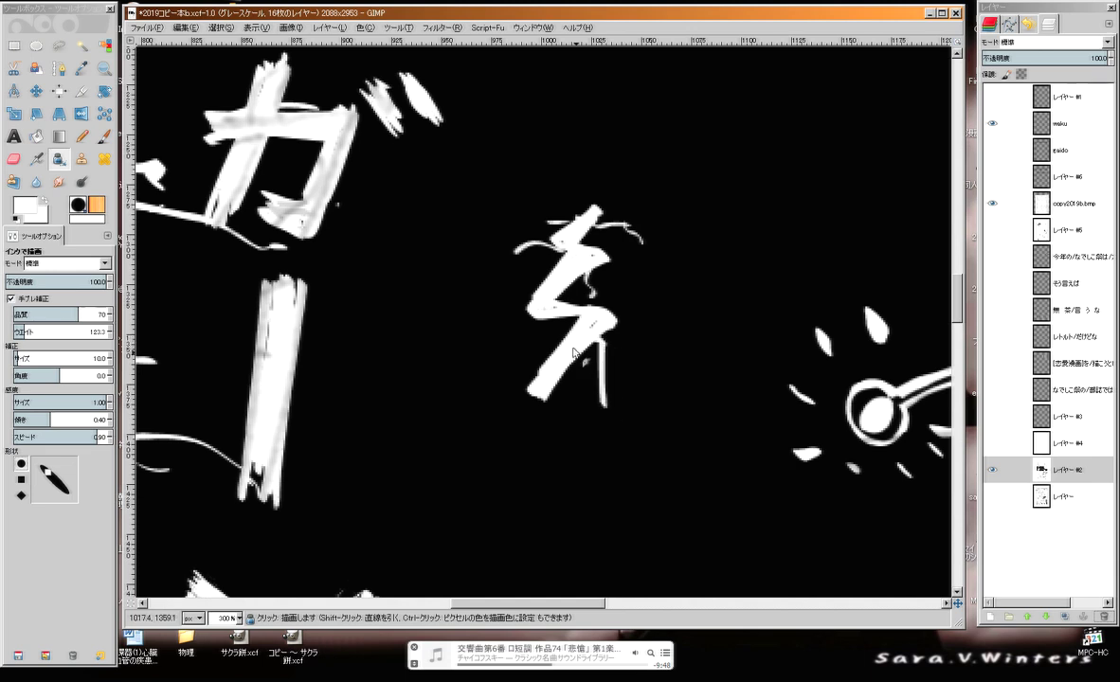
left_click_drag(545, 318, 504, 384)
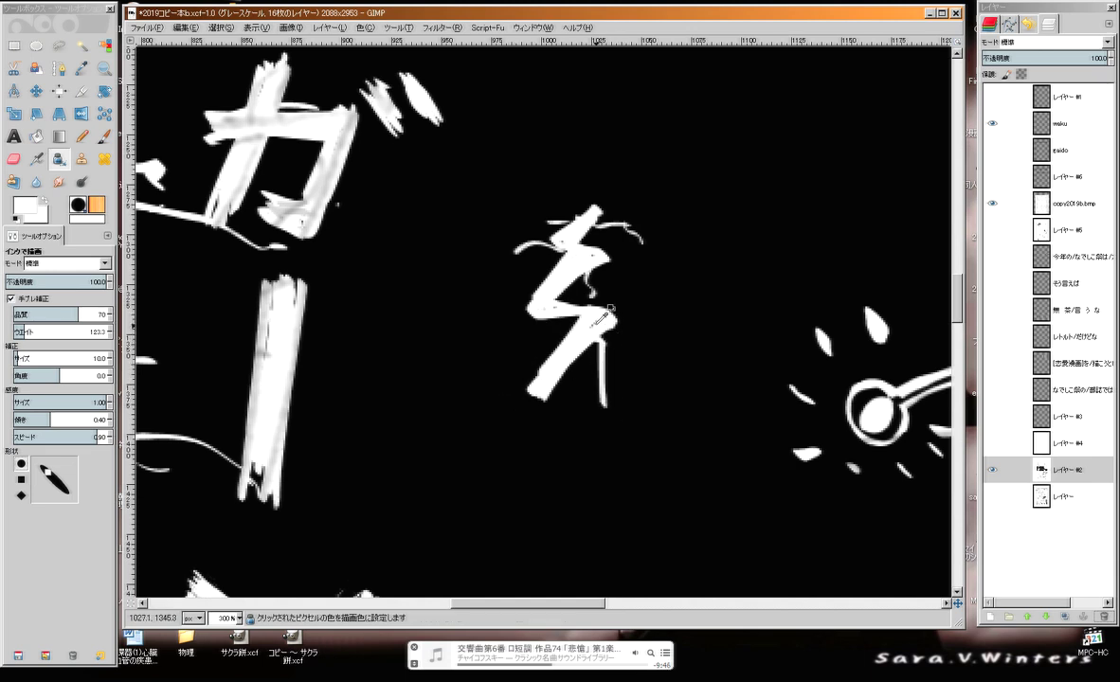
Undo all the strokes of the zigzag bolt and its side branches
key("ctrl+z")
key("ctrl+z")
key("ctrl+z")
key("ctrl+z")
key("ctrl+z")
key("ctrl+z")
key("ctrl+z")
key("ctrl+z")
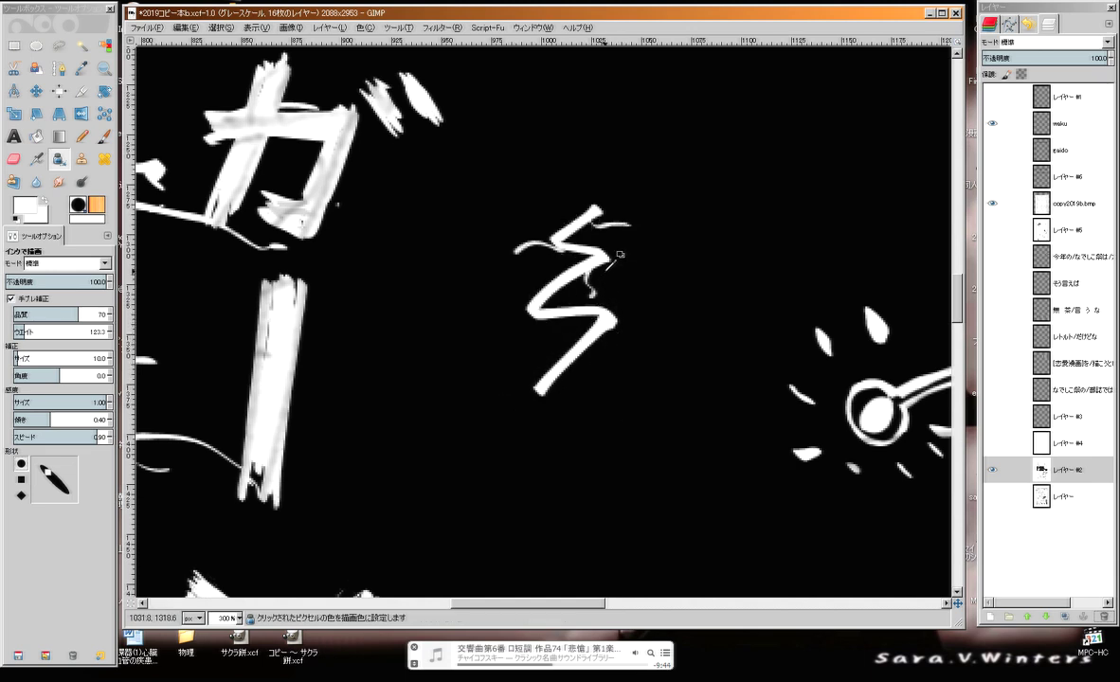
Try a shorter white zigzag bolt in the same empty black area, undo it, and check the whole panel
mouse_move(597, 204)
left_mouse_down()
mouse_move(563, 256)
mouse_move(558, 324)
left_mouse_up()
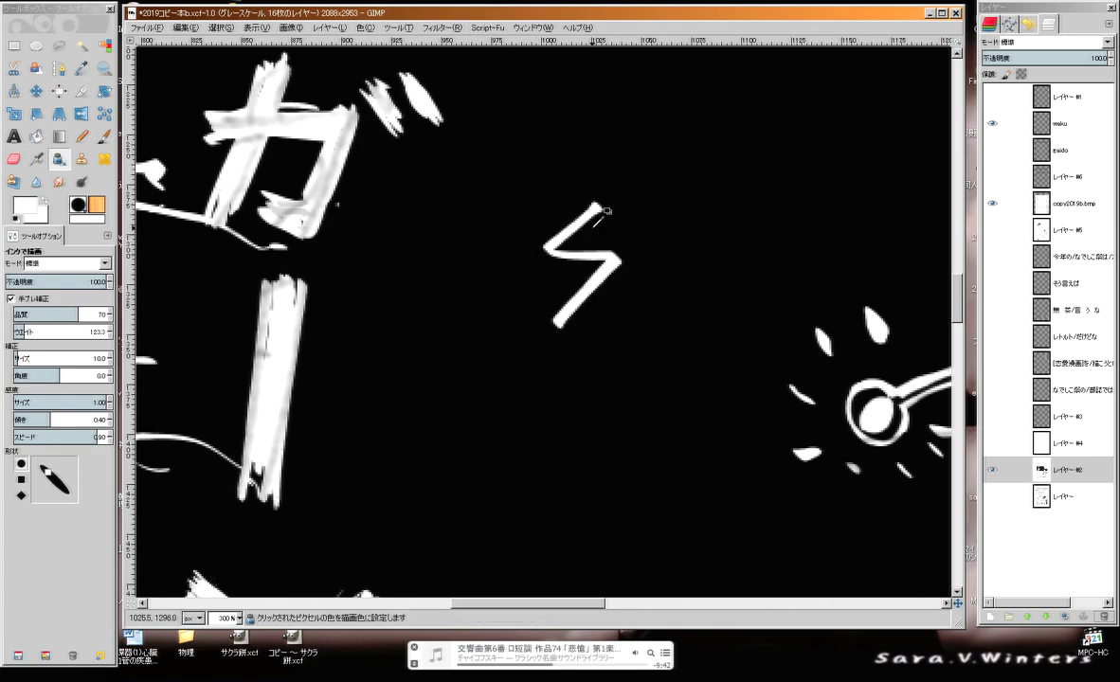
key("ctrl+z")
key("minus")
key("minus")
key("minus")
key("minus")
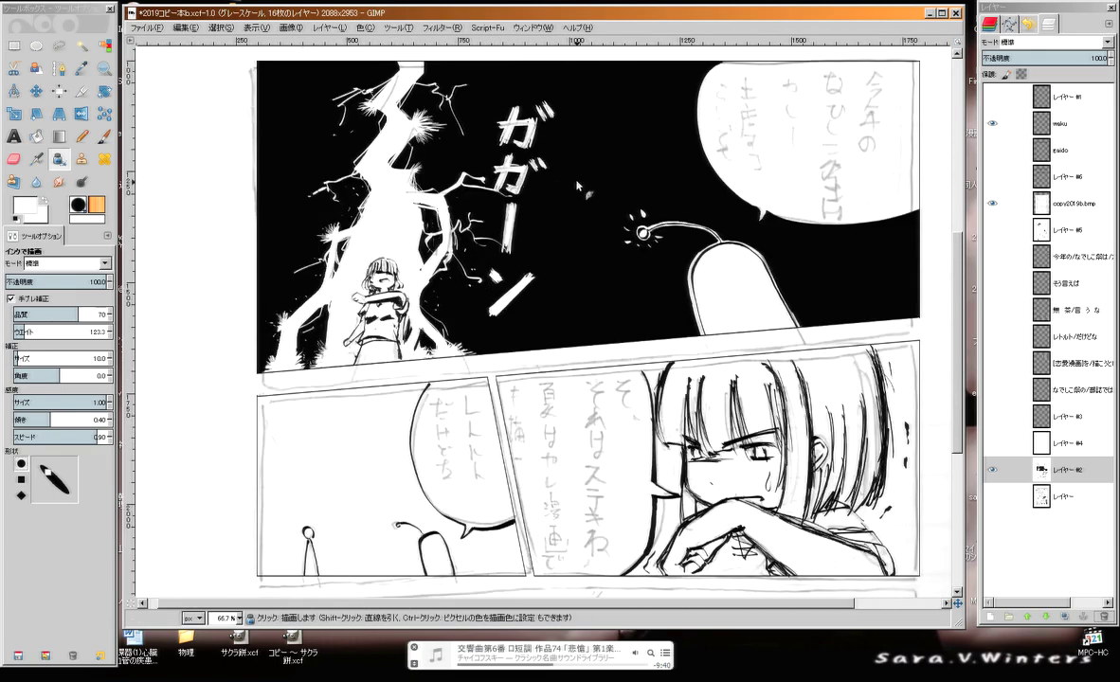
Review the inked panels across the page and briefly show layer #5 to check its screentones
left_click_drag(416, 154, 530, 265)
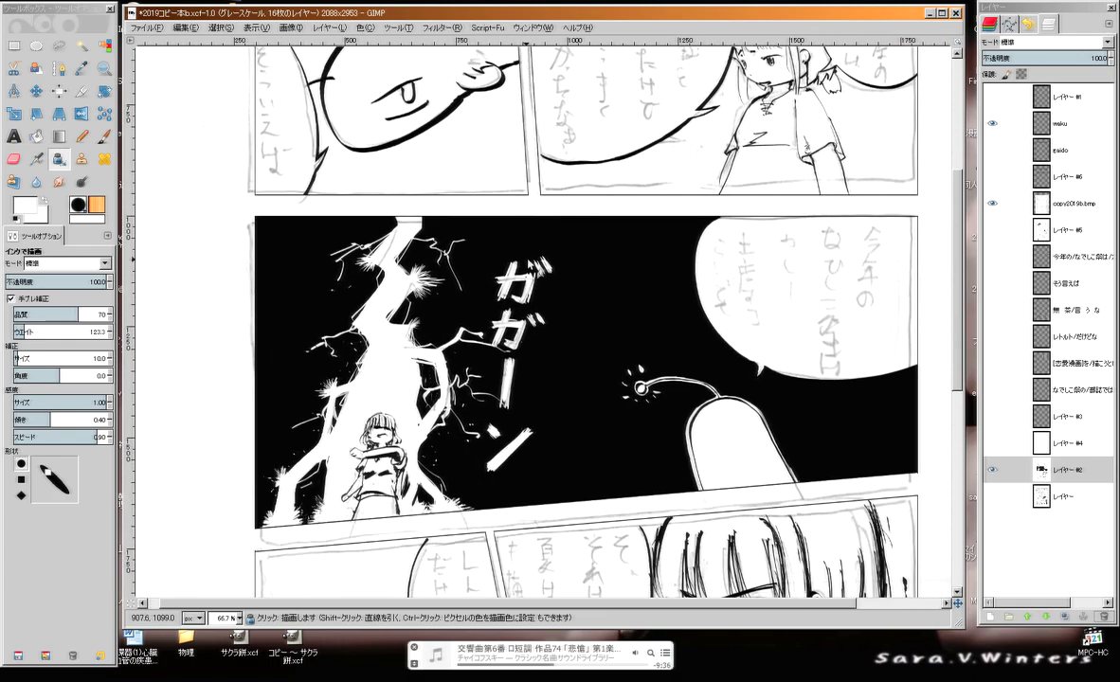
scroll(529, 190, "down", 10)
scroll(540, 227, "left", 2)
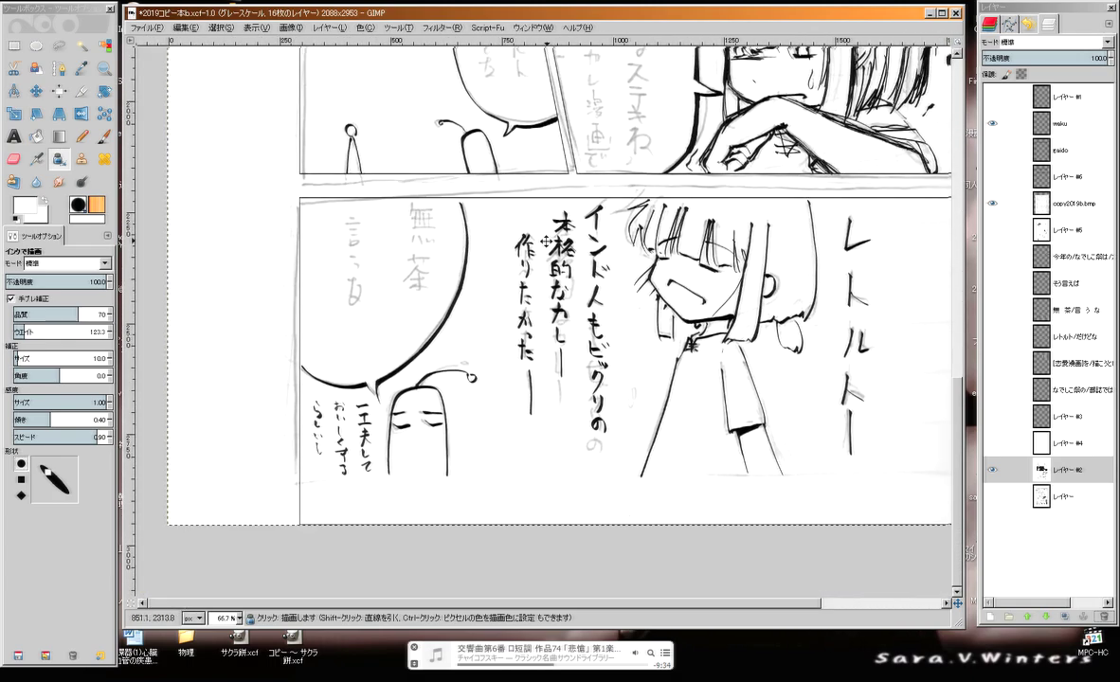
scroll(546, 243, "up", 15)
scroll(546, 243, "right", 2)
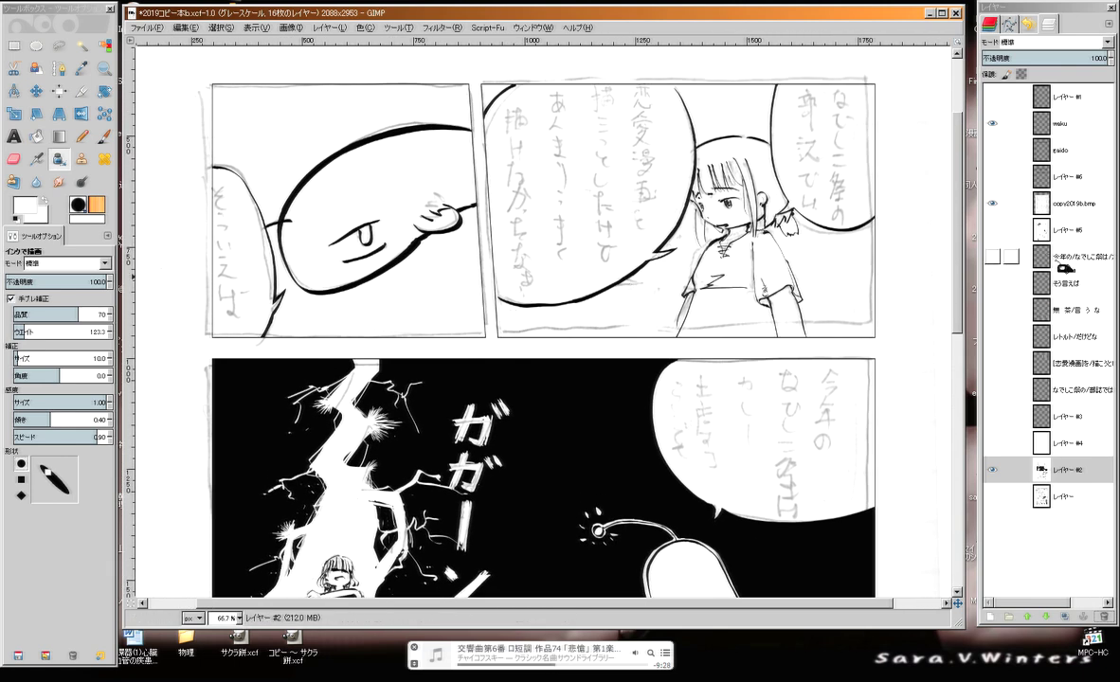
left_click(1068, 241)
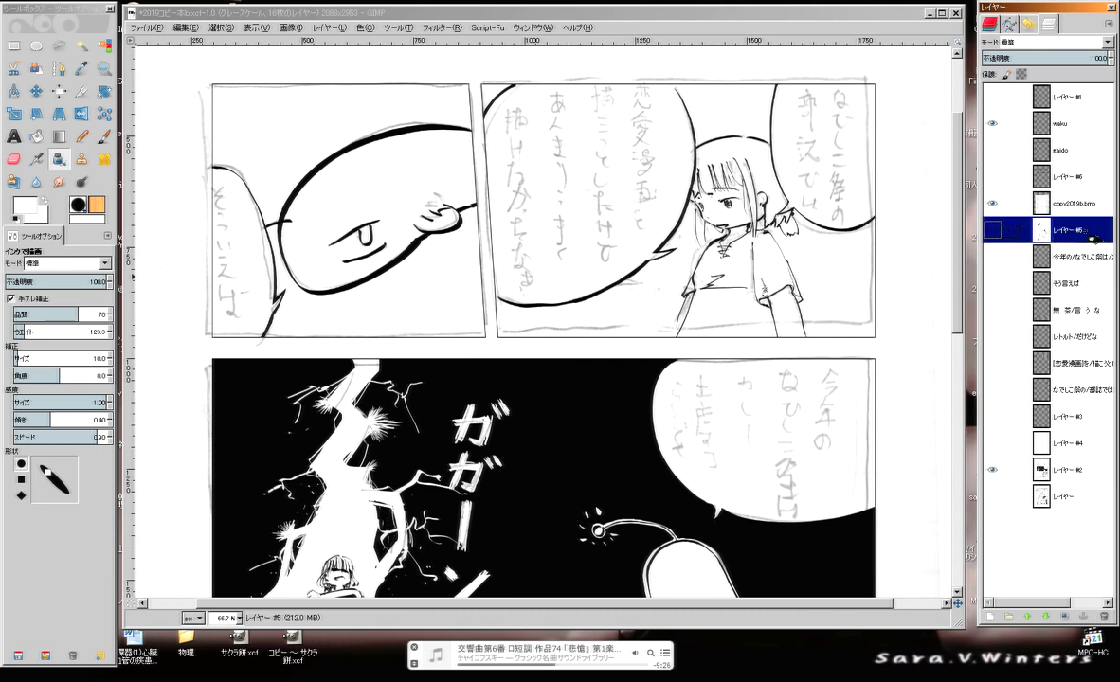
left_click(992, 230)
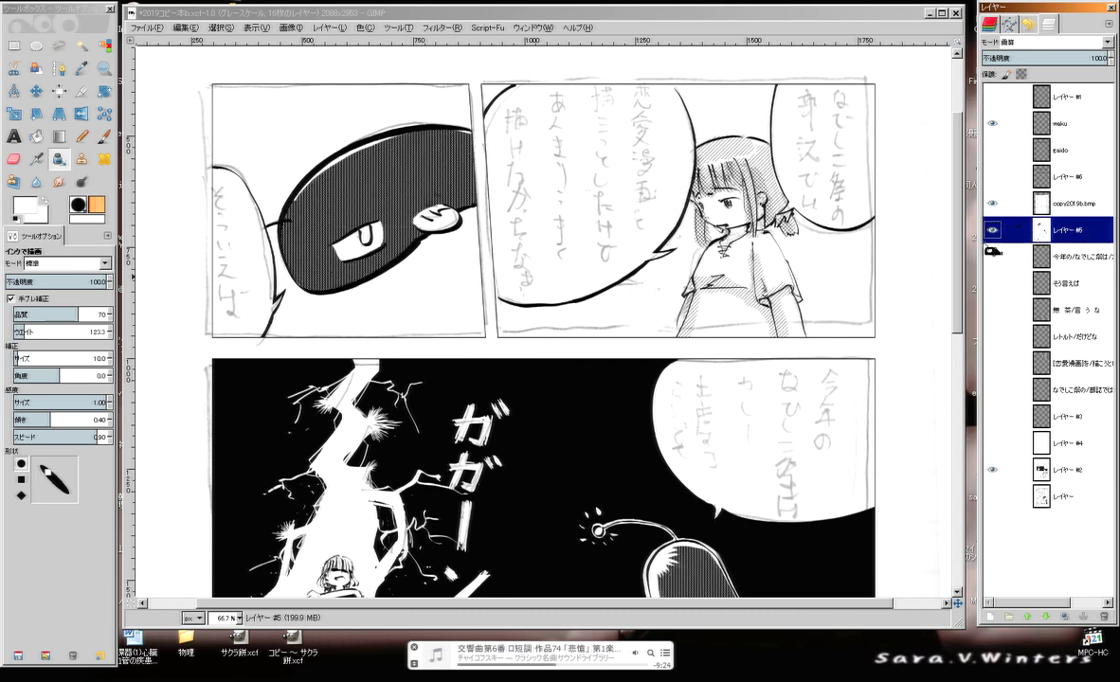
left_click(992, 229)
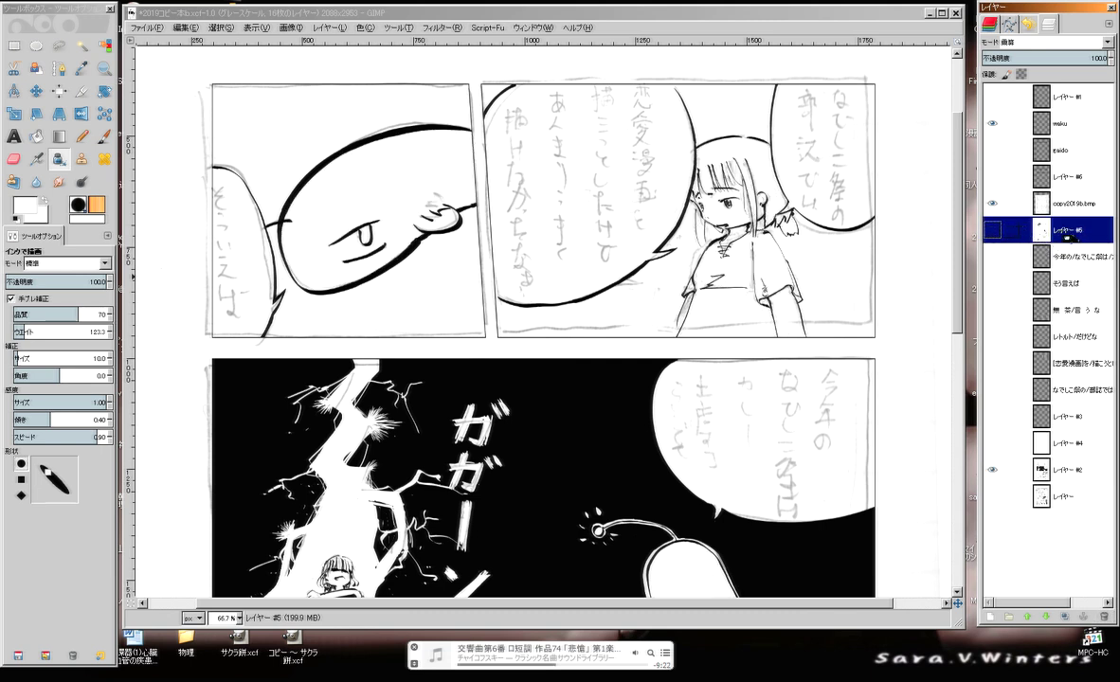
Add a new white-filled 2088 x 2953 px layer above layer #5 and set its blend mode to Multiply (乗算)
left_click(995, 617)
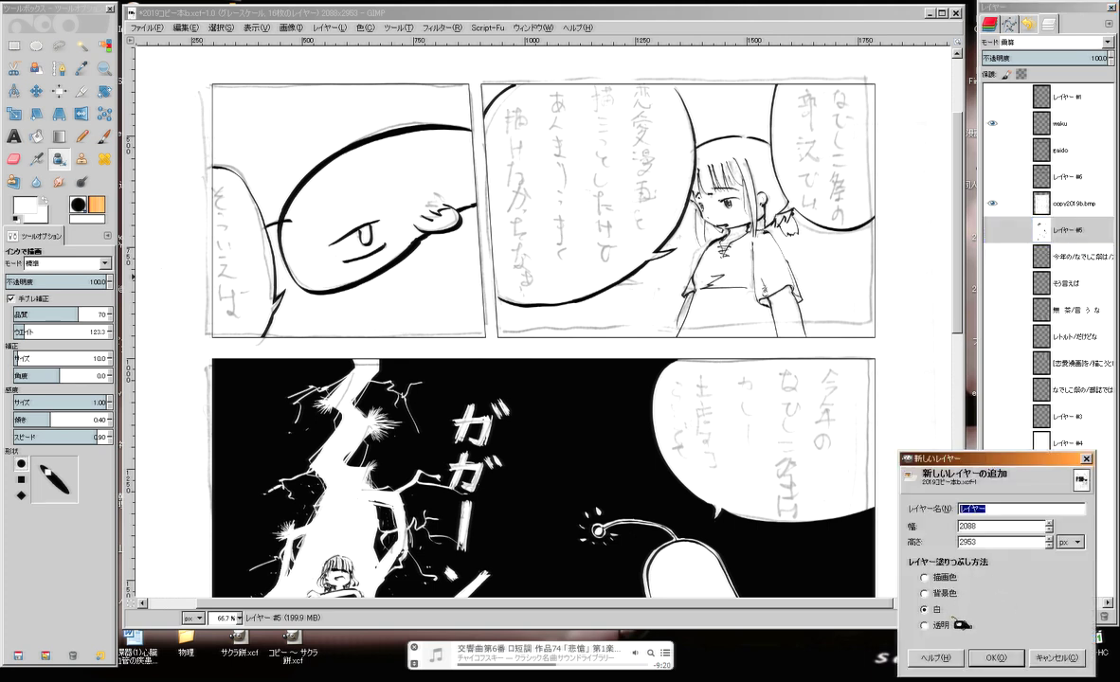
key("Return")
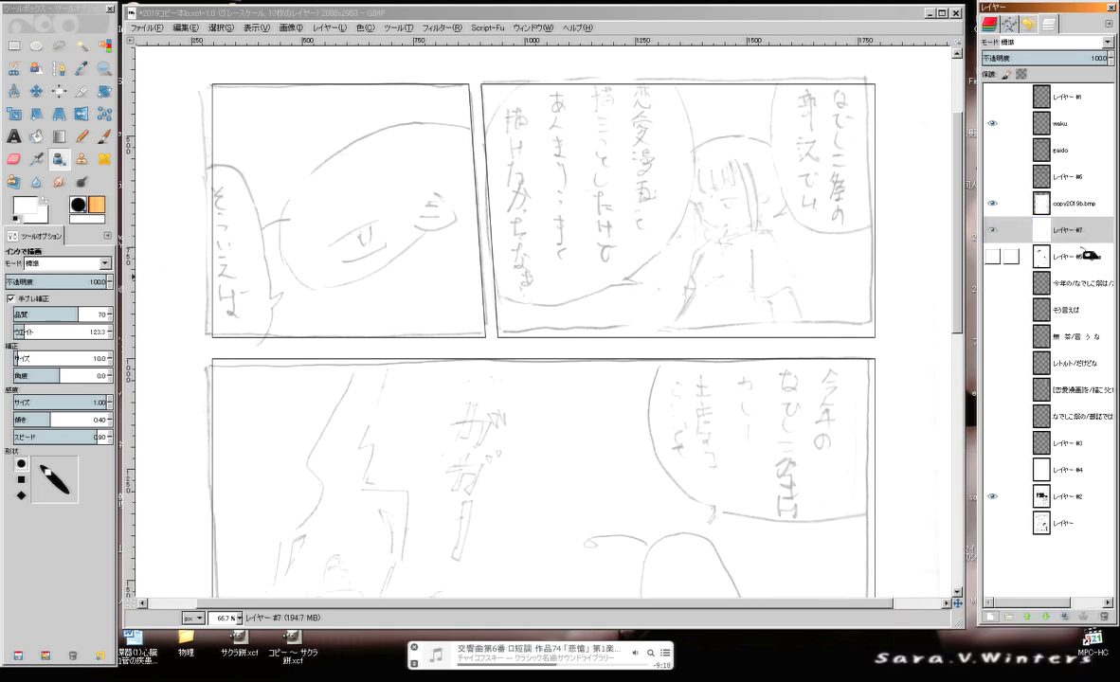
left_click(1043, 43)
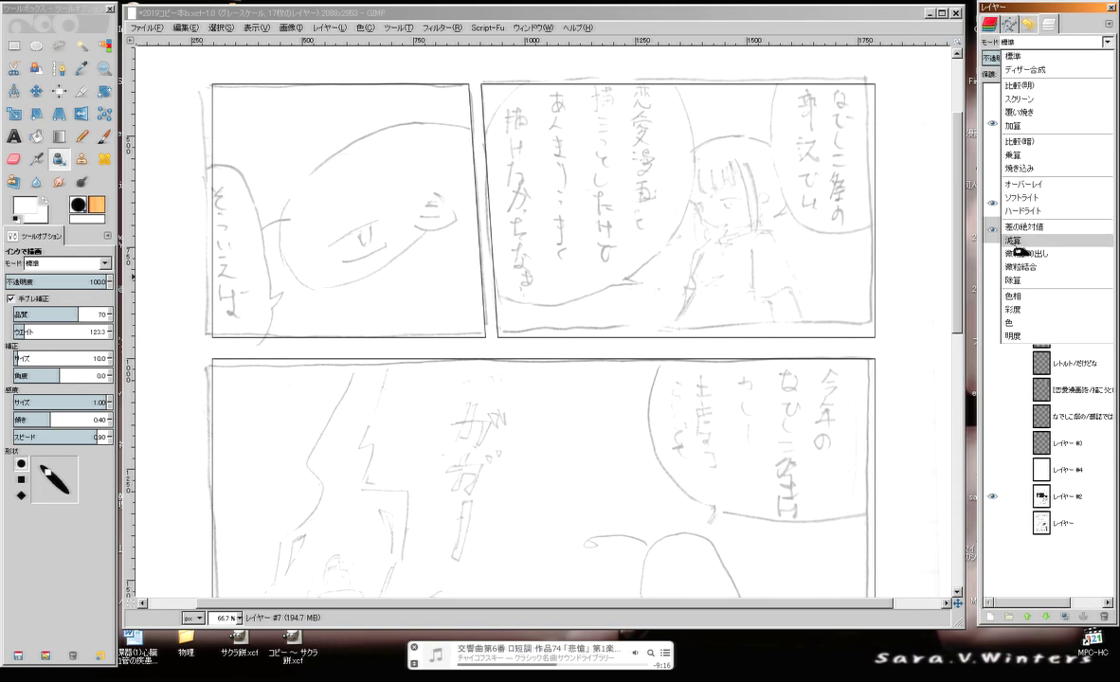
left_click(1014, 154)
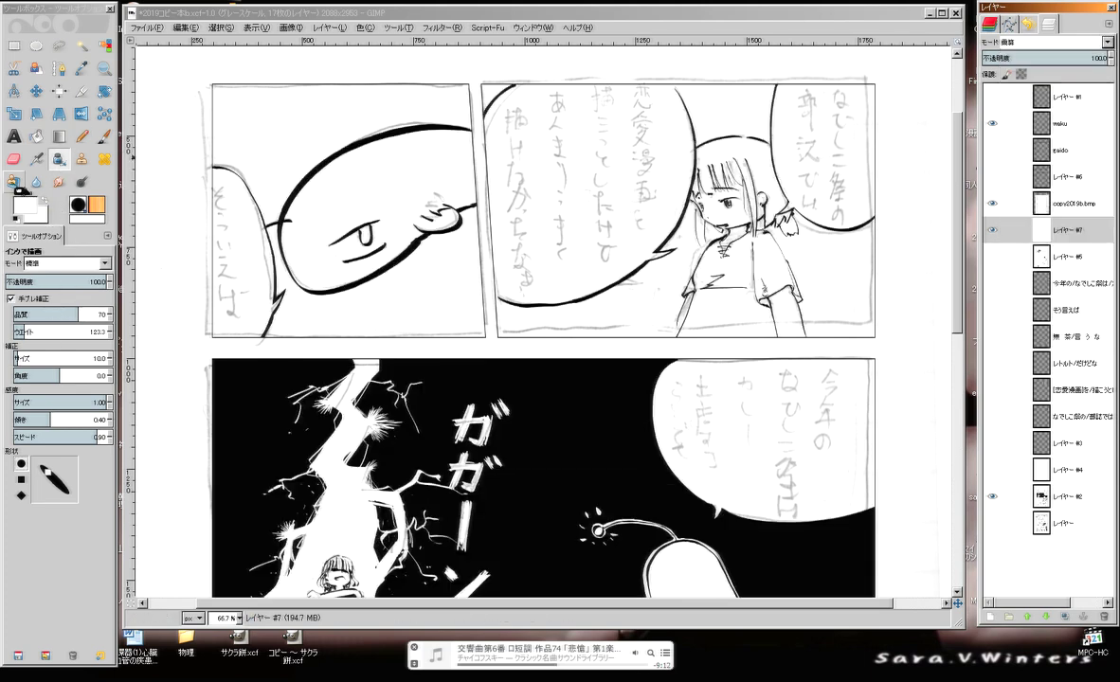
Choose the Perspective Clone tool and set its source pattern to the diagonal hatching tone 06
left_click(14, 181)
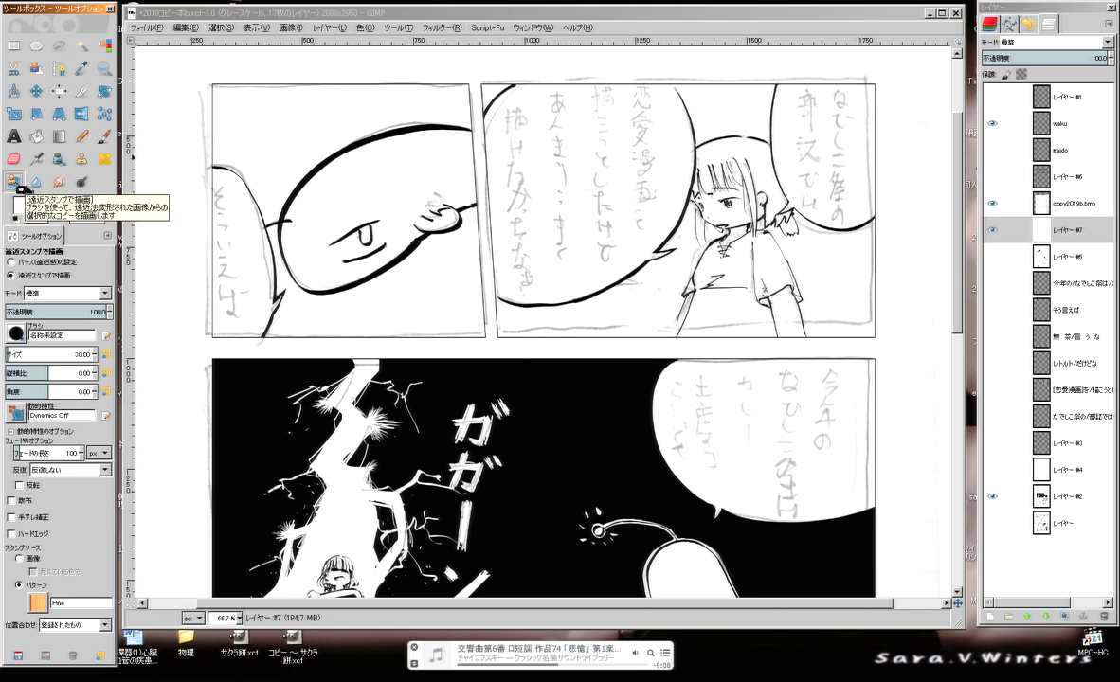
left_click(42, 604)
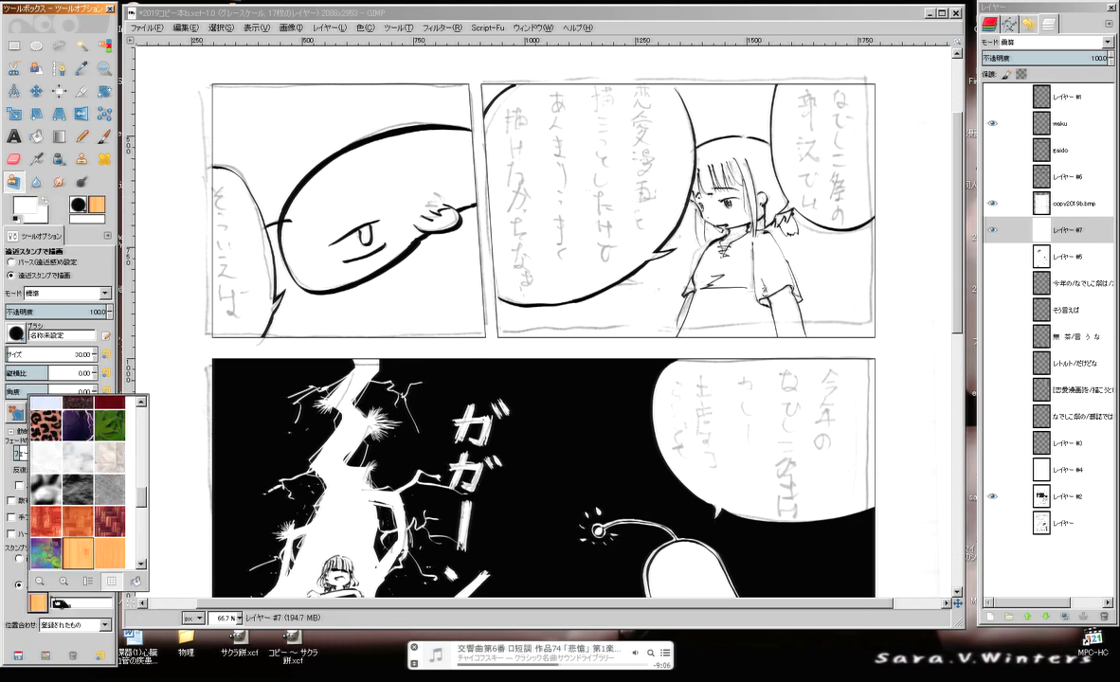
left_click(40, 605)
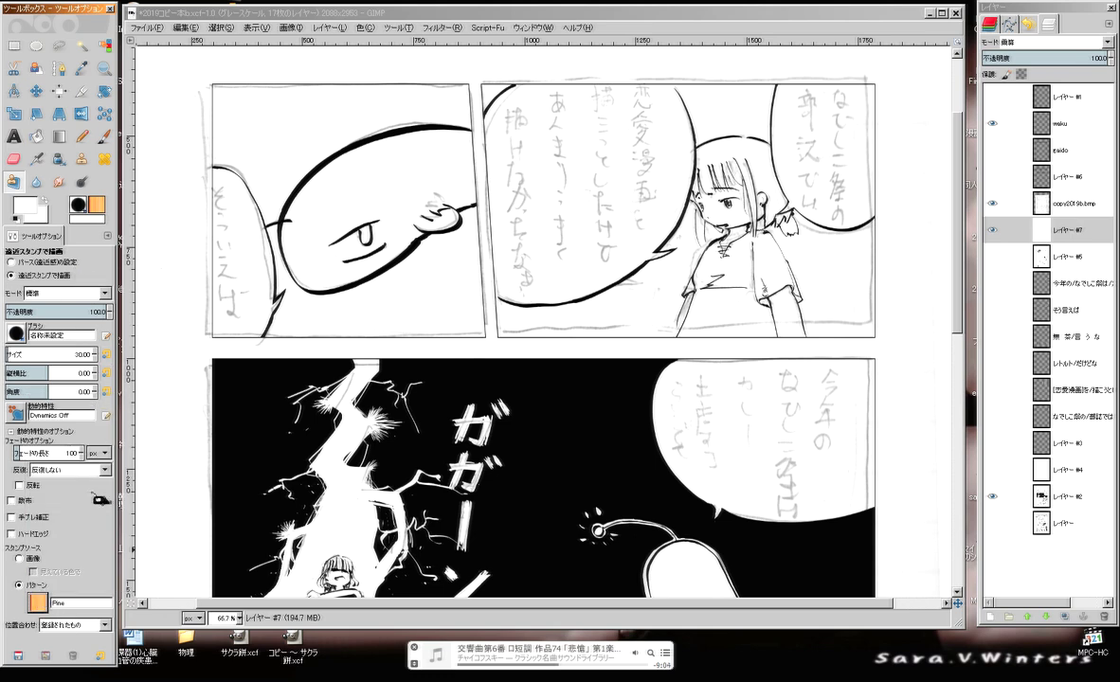
left_click(40, 604)
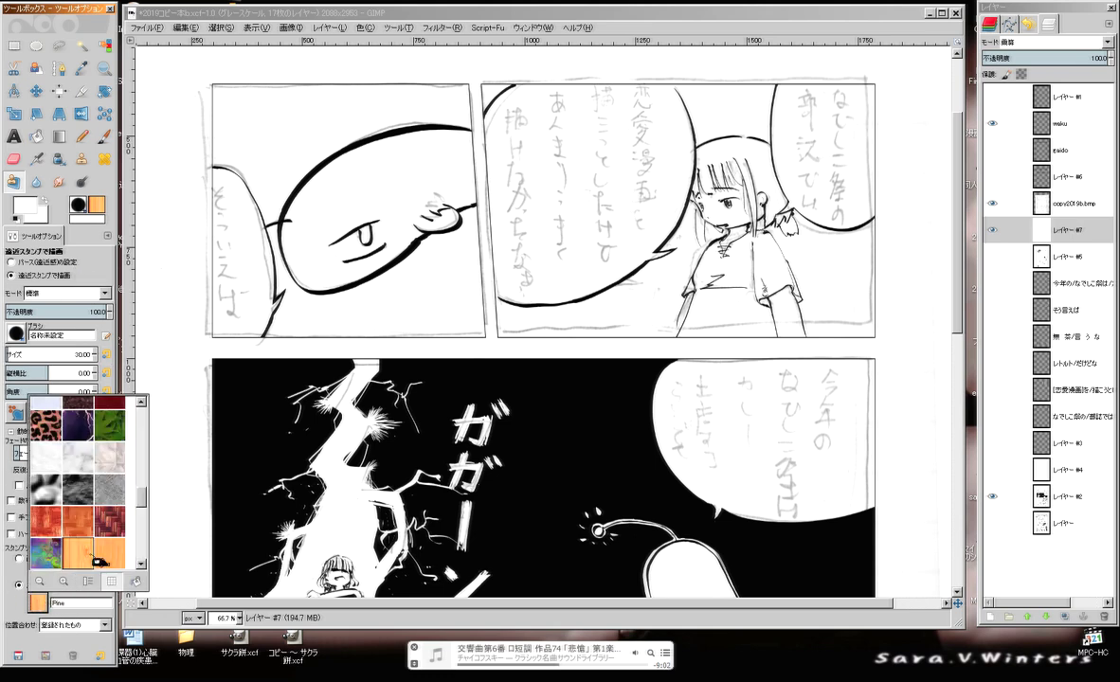
mouse_move(142, 503)
left_mouse_down()
mouse_move(132, 389)
mouse_move(145, 457)
left_mouse_up()
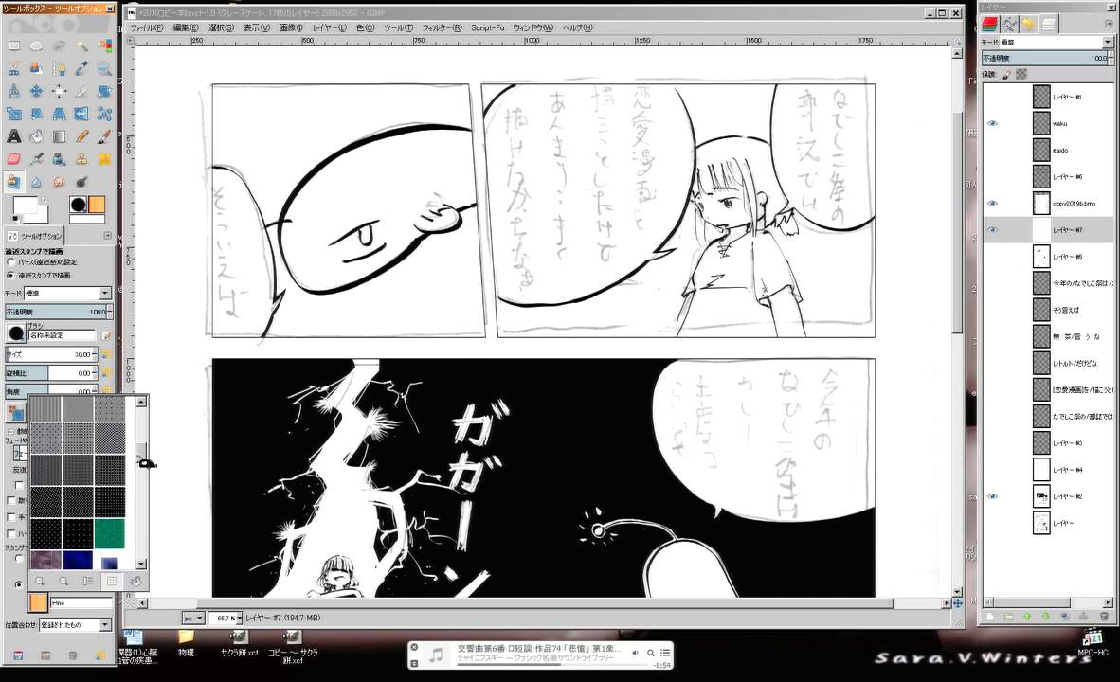
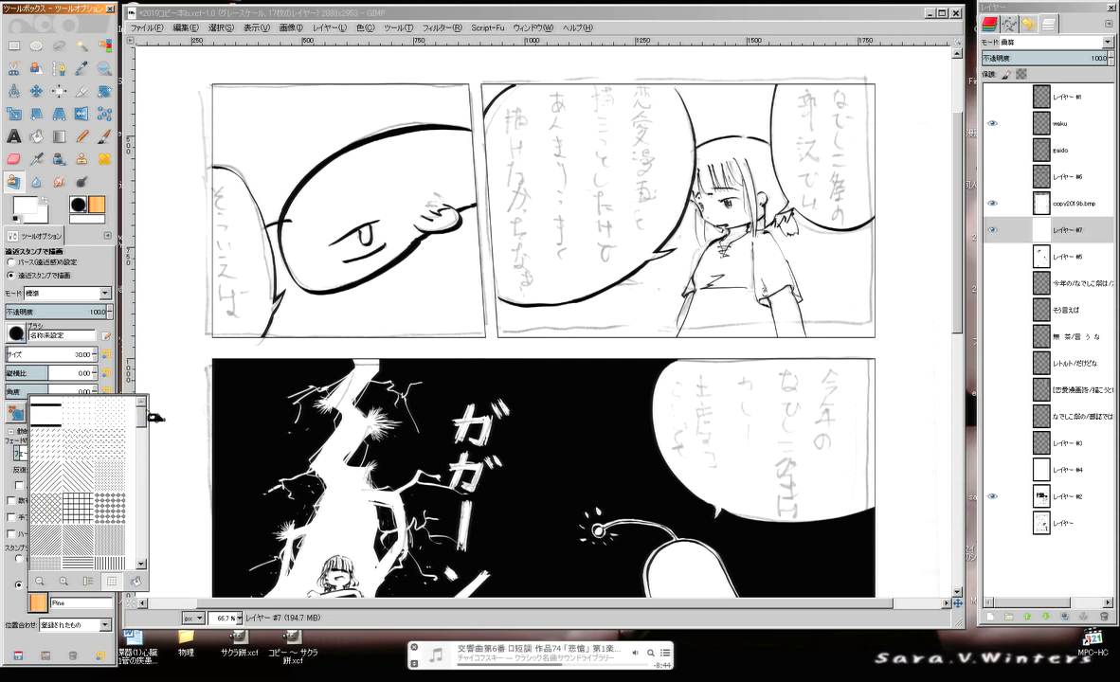
scroll(75, 516, "down", 3)
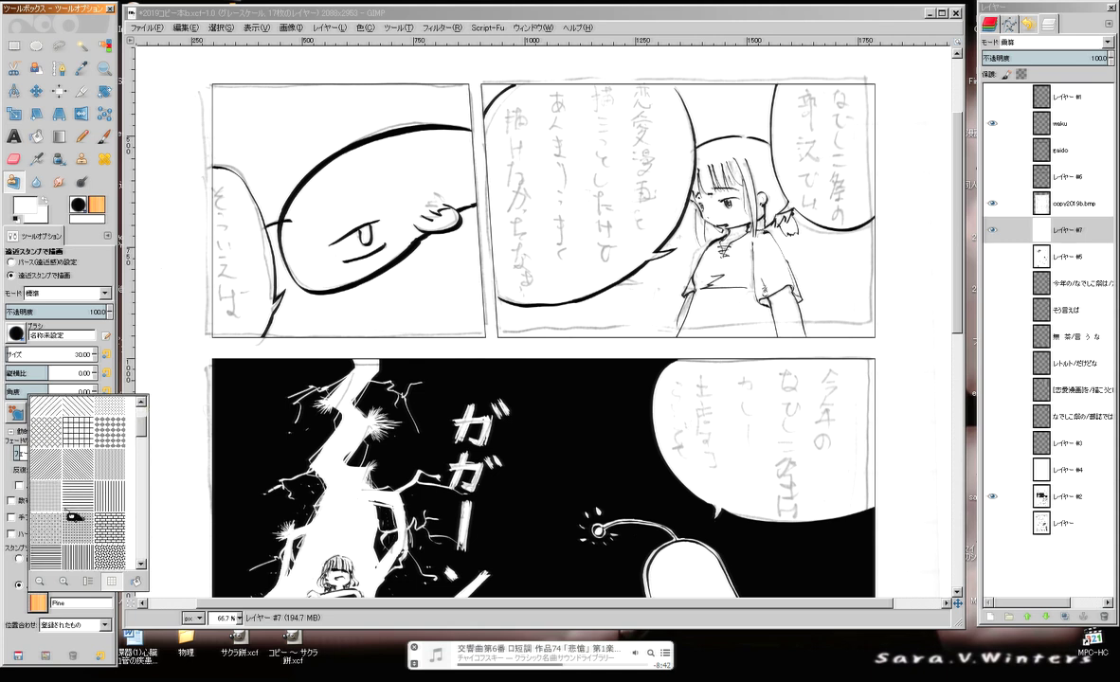
mouse_move(140, 426)
left_mouse_down()
mouse_move(140, 444)
mouse_move(139, 429)
left_mouse_up()
scroll(148, 434, "up", 4)
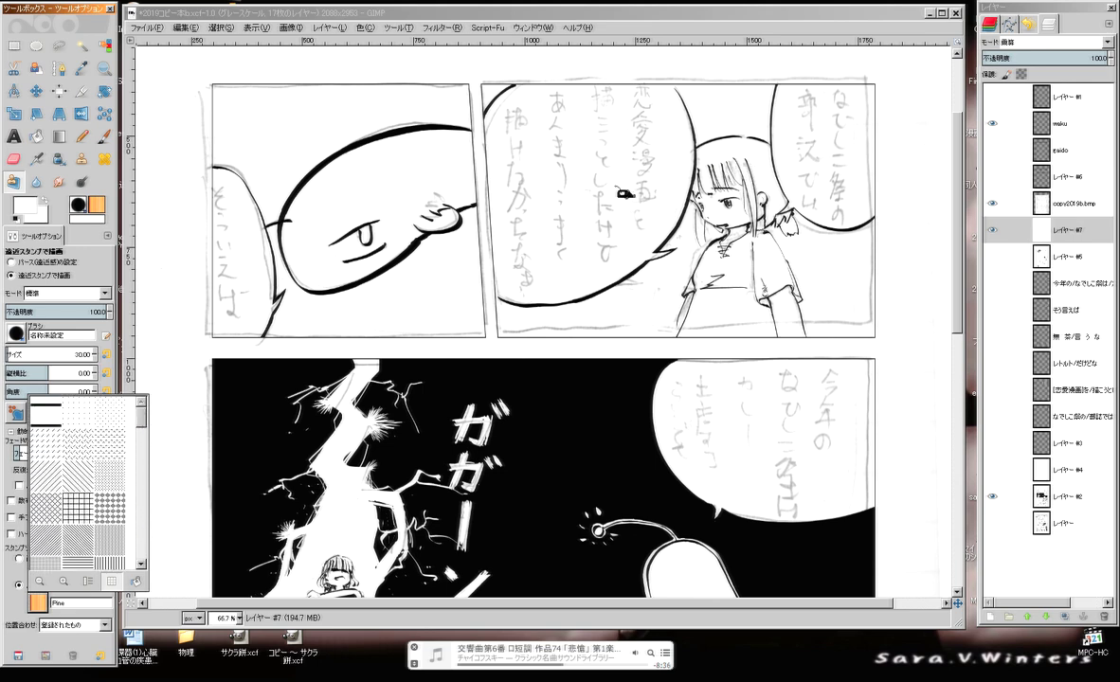
left_click(83, 485)
Paint the tone 06 hatching over the girl's hair, side lock and ponytail, and erase the spill inside the speech balloon by her face
key("plus")
key("plus")
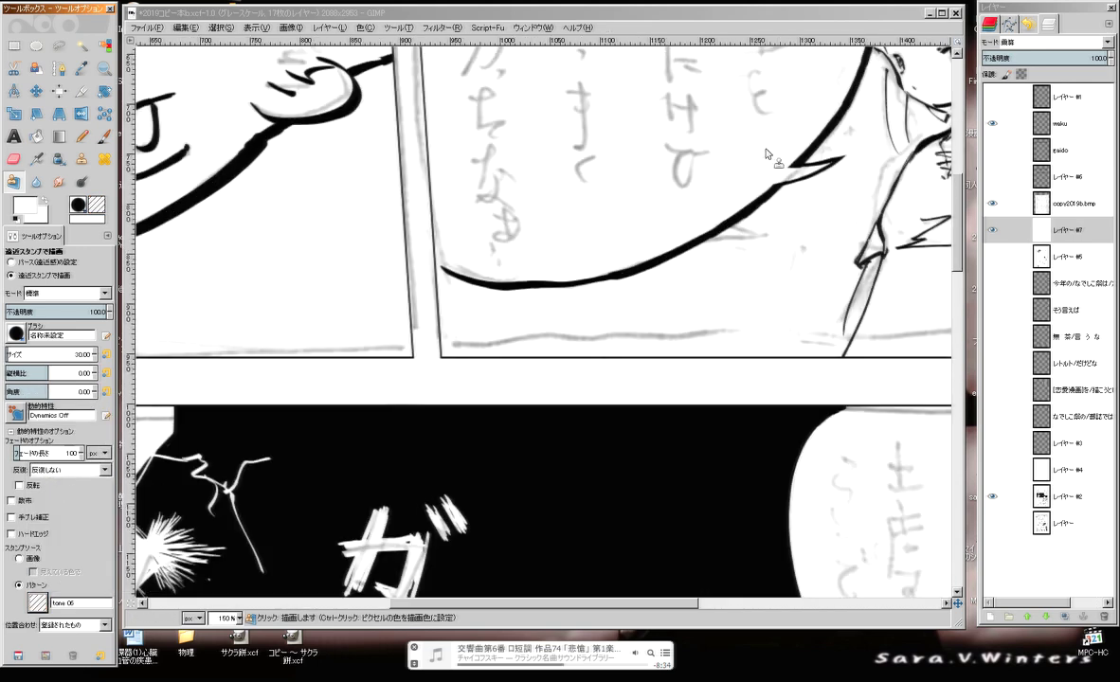
left_click_drag(709, 177, 474, 259)
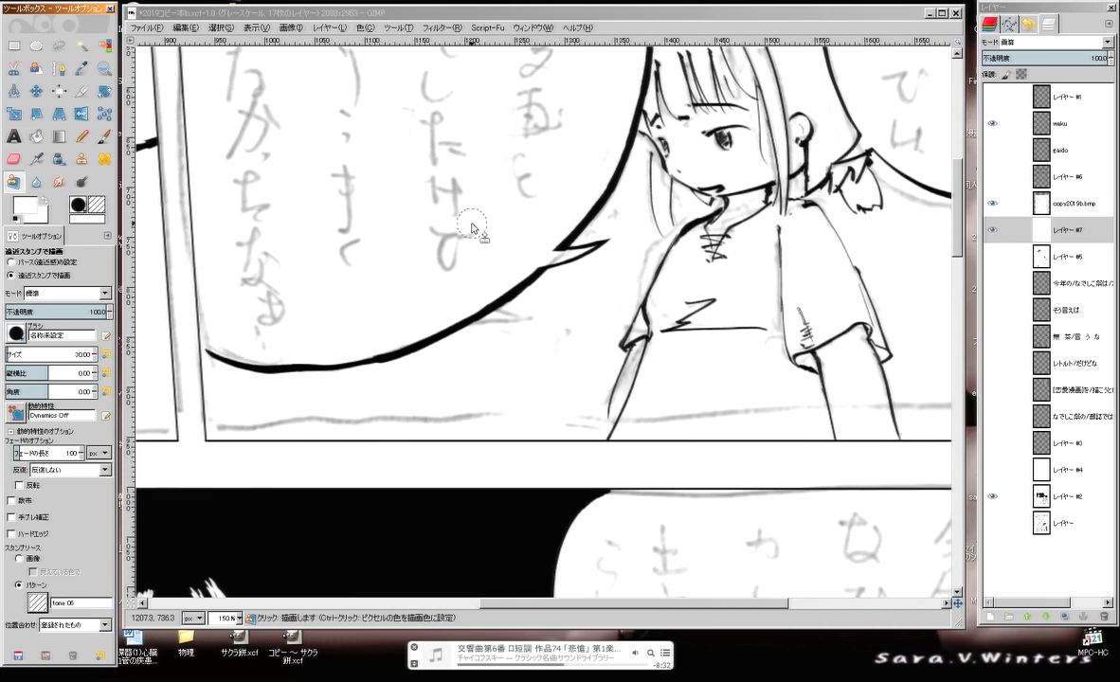
left_click_drag(640, 229, 535, 365)
key("plus")
left_click(37, 603)
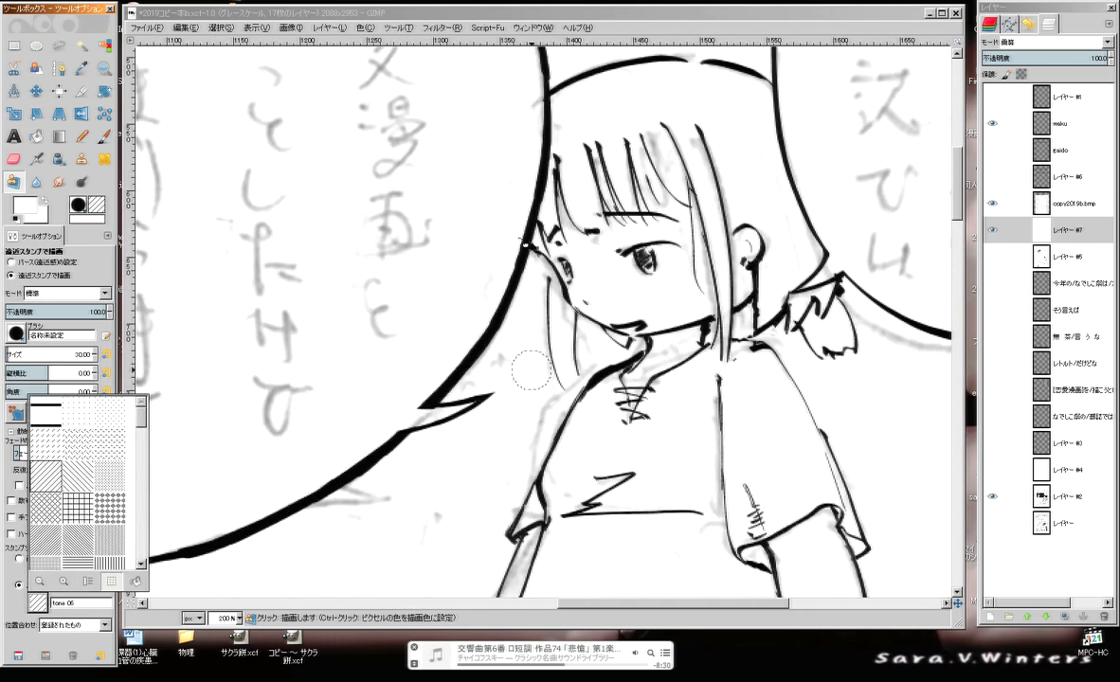
left_click(581, 116)
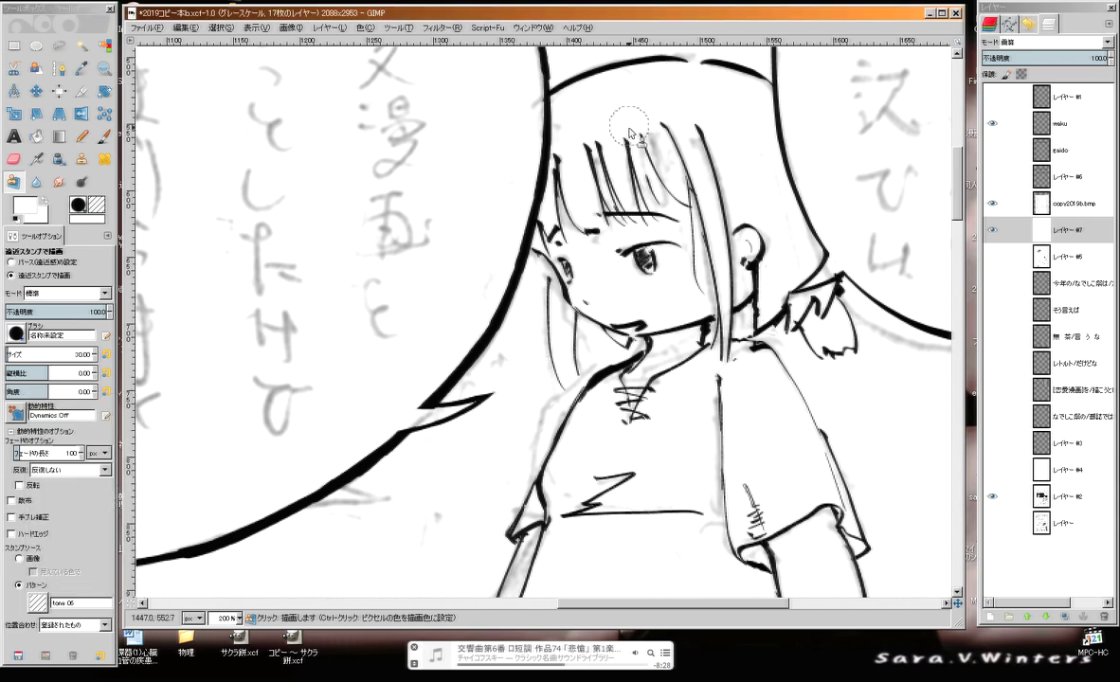
mouse_move(587, 129)
left_mouse_down()
mouse_move(500, 215)
mouse_move(502, 180)
mouse_move(578, 185)
mouse_move(474, 275)
mouse_move(617, 282)
mouse_move(583, 303)
mouse_move(569, 360)
mouse_move(639, 383)
mouse_move(692, 190)
mouse_move(456, 230)
left_mouse_up()
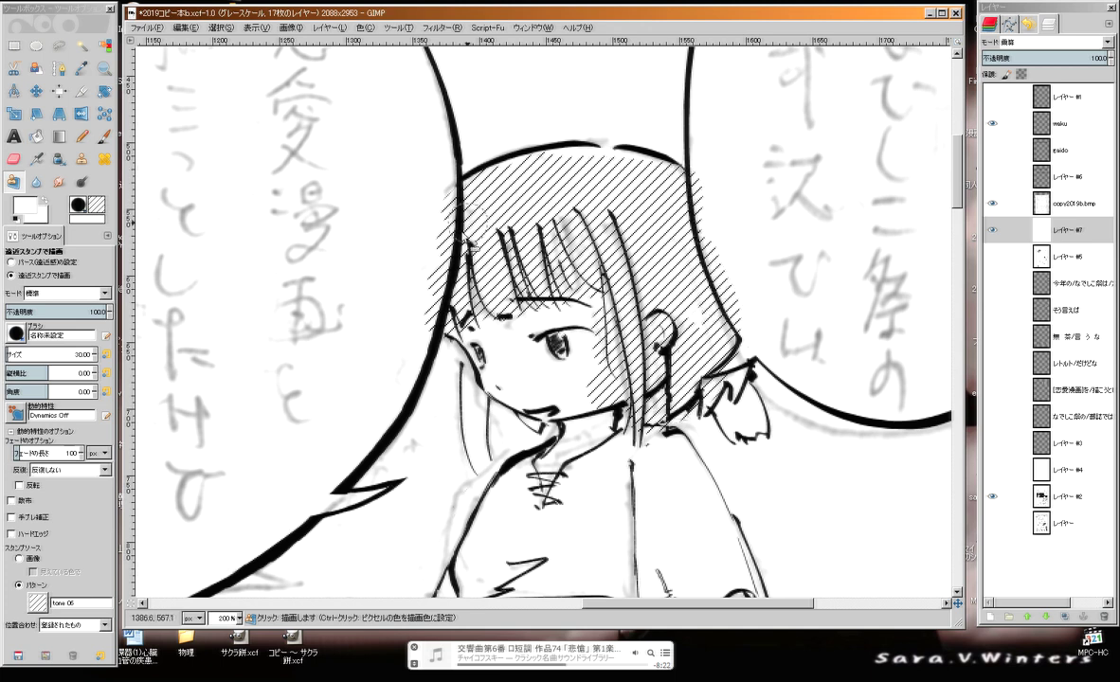
left_click_drag(713, 393, 742, 411)
left_click_drag(472, 379, 464, 441)
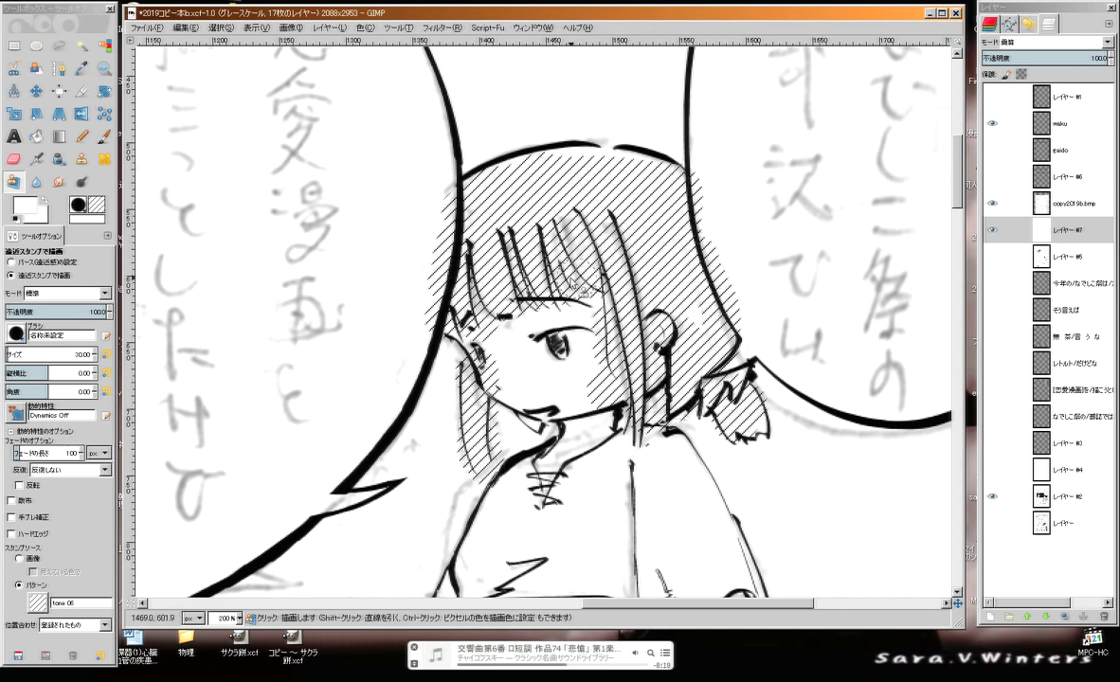
left_click(13, 158)
mouse_move(442, 199)
left_mouse_down()
mouse_move(427, 305)
mouse_move(444, 209)
mouse_move(431, 295)
left_mouse_up()
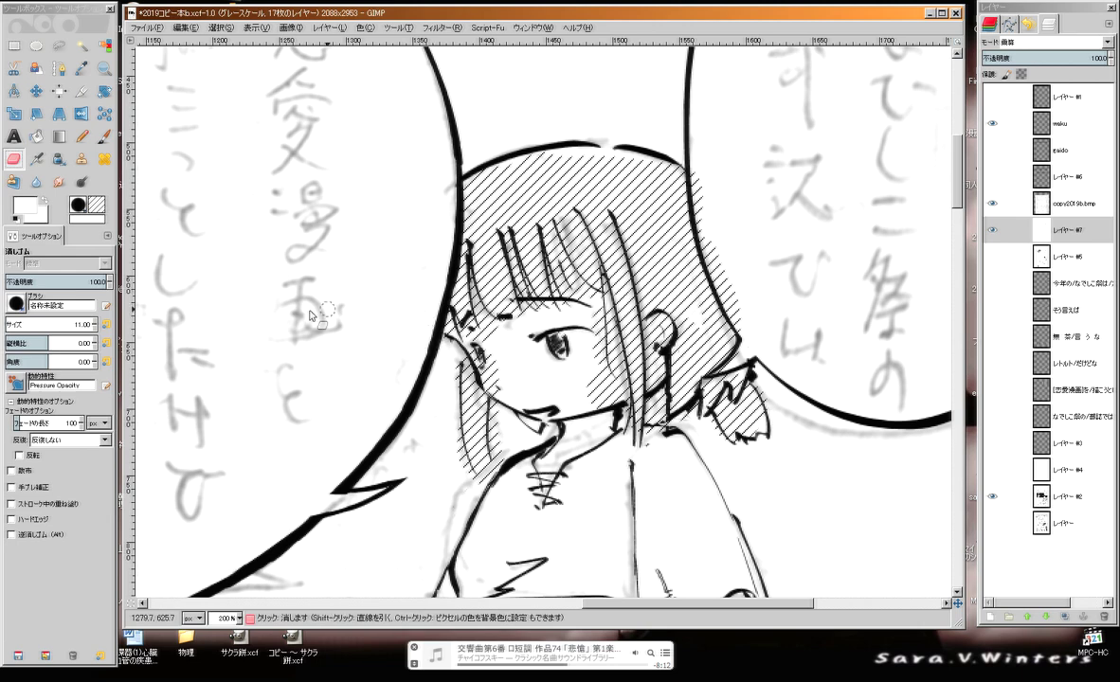
Try a test patch of tone 06 inside the speech balloon beside the girl's face and undo it
left_click(13, 181)
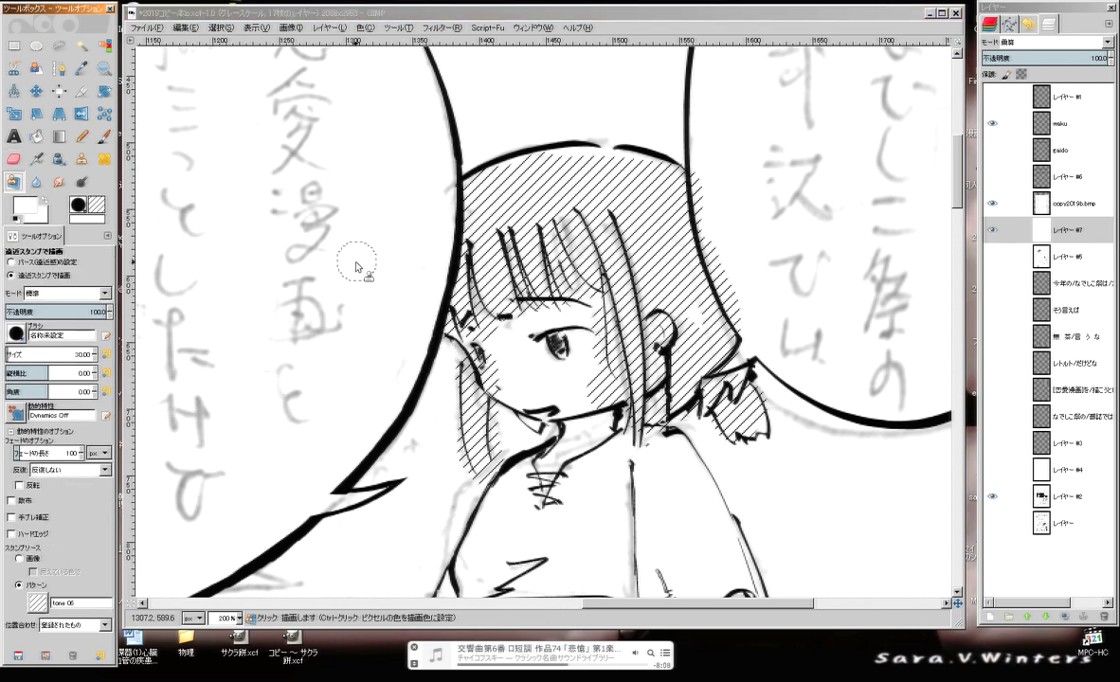
mouse_move(377, 180)
left_mouse_down()
mouse_move(351, 209)
mouse_move(386, 183)
mouse_move(407, 204)
mouse_move(401, 234)
mouse_move(367, 209)
left_mouse_up()
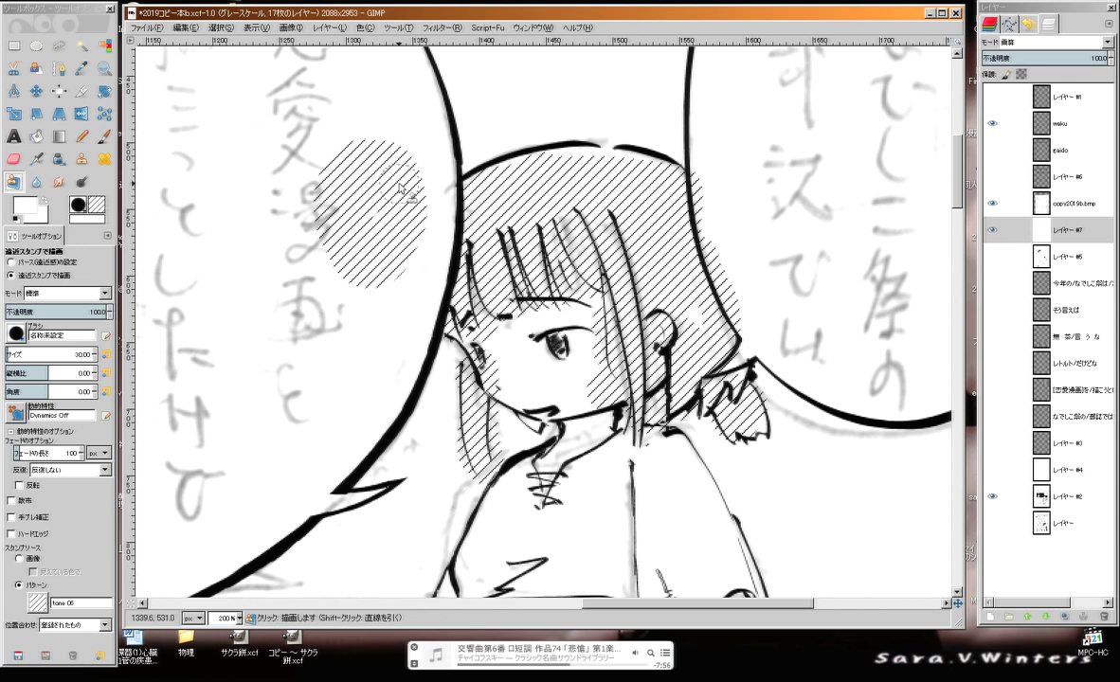
key("ctrl+z")
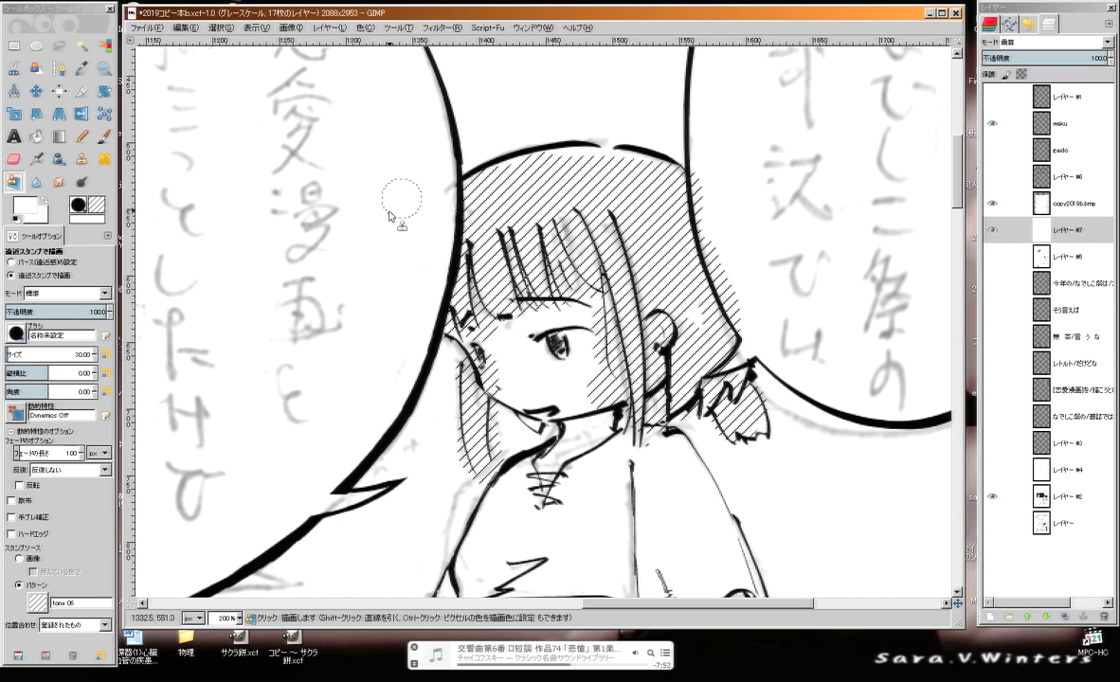
Switch the pattern to the denser tone 12, try a larger test patch in the speech balloon and undo it
left_click_drag(463, 288, 423, 268)
left_click(40, 603)
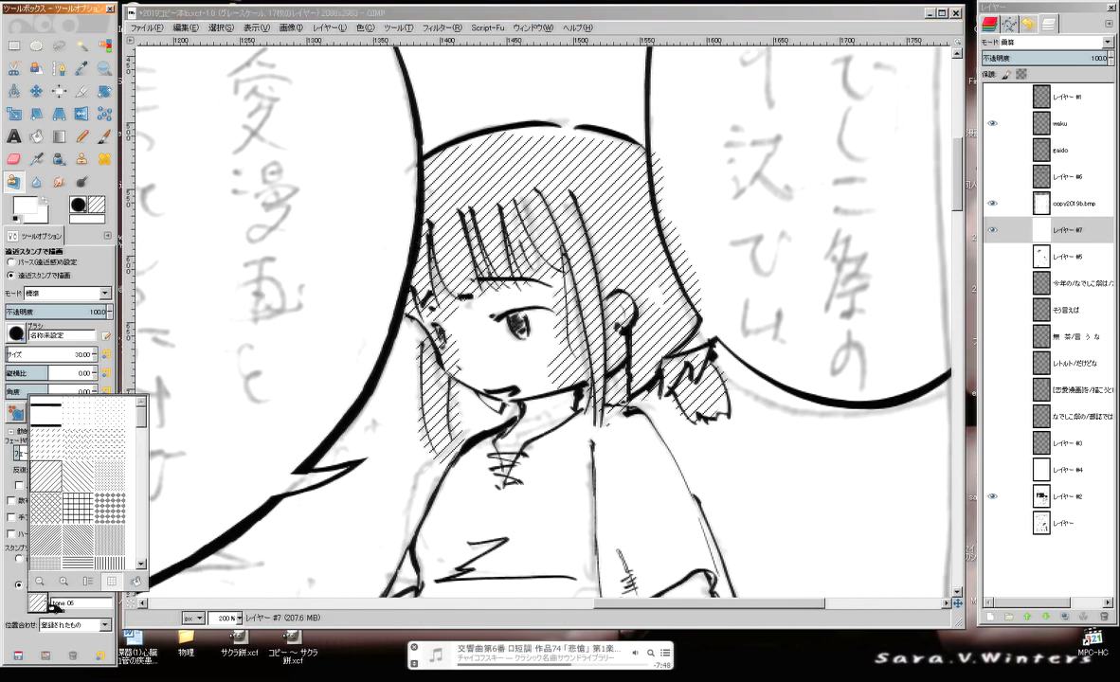
left_click(45, 507)
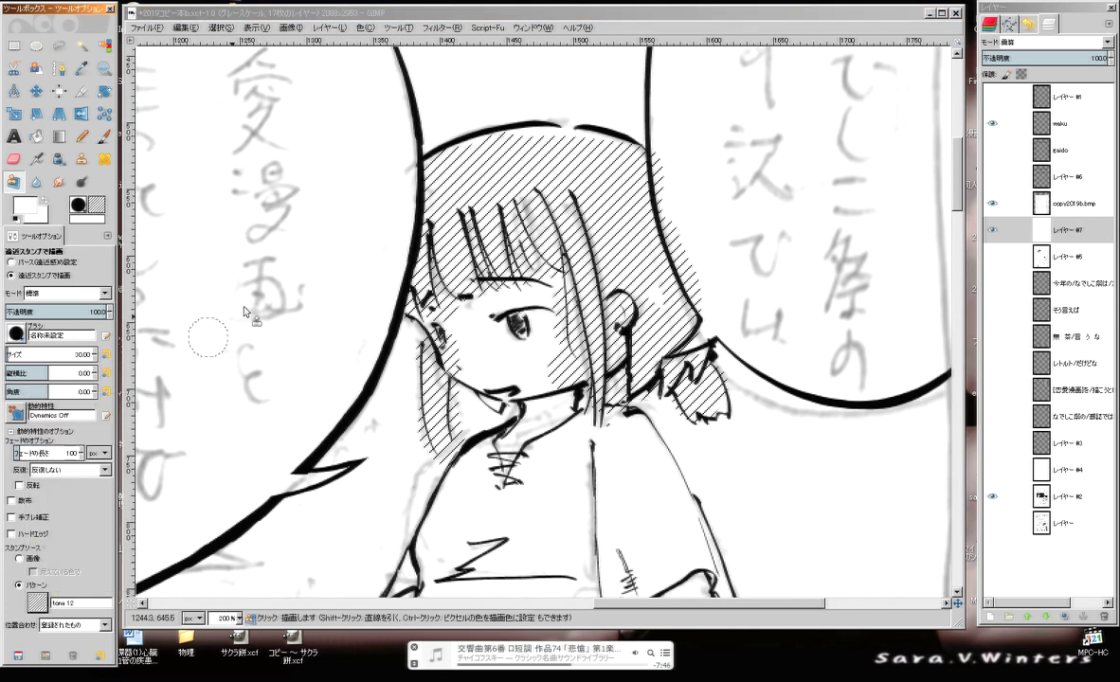
mouse_move(313, 185)
left_mouse_down()
mouse_move(304, 218)
mouse_move(331, 256)
mouse_move(298, 237)
mouse_move(327, 180)
mouse_move(218, 284)
mouse_move(260, 173)
left_mouse_up()
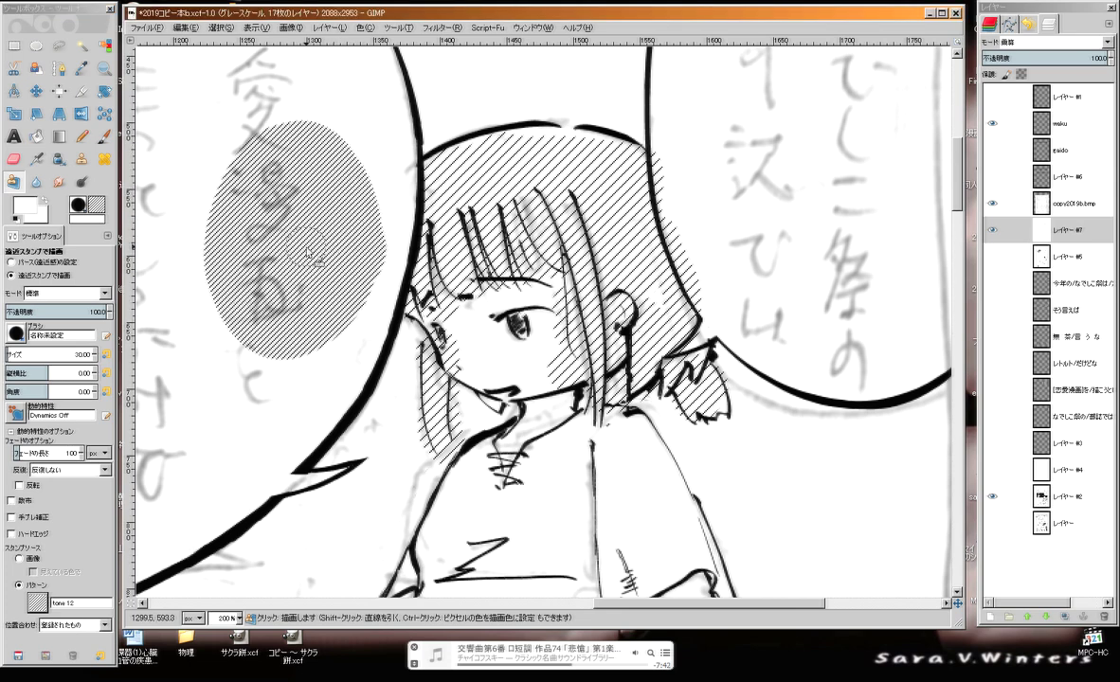
key("ctrl+z")
key("ctrl+z")
Erase the hatching that spills past the back of the girl's head into the neighbouring speech balloon
left_click_drag(460, 325, 391, 304)
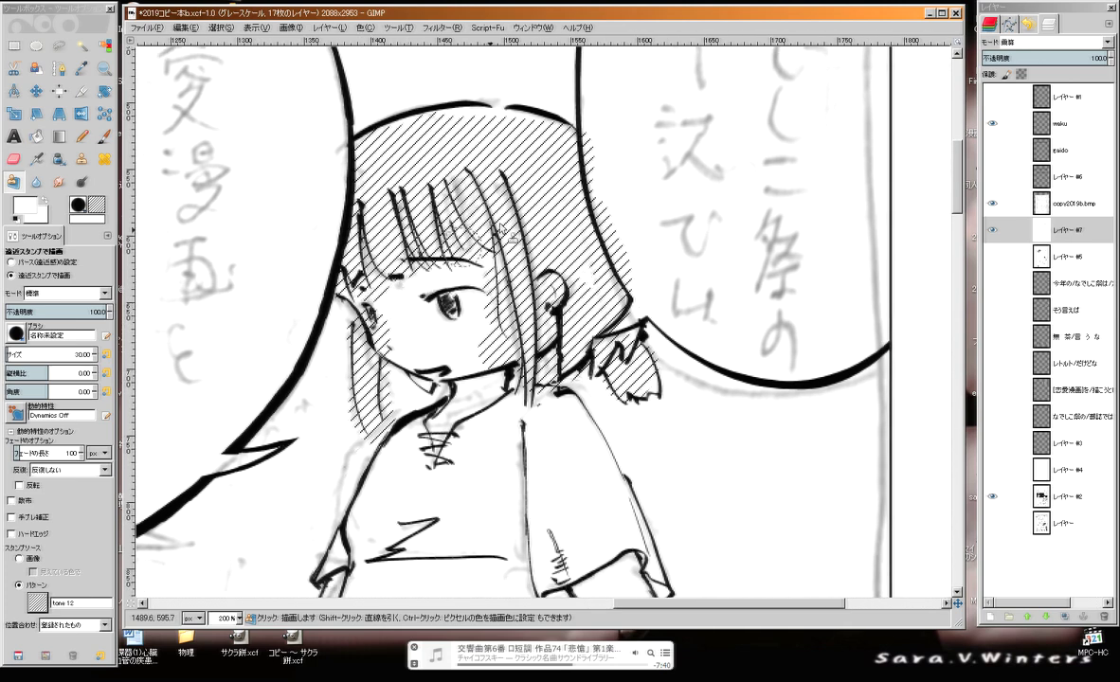
key("shift+e")
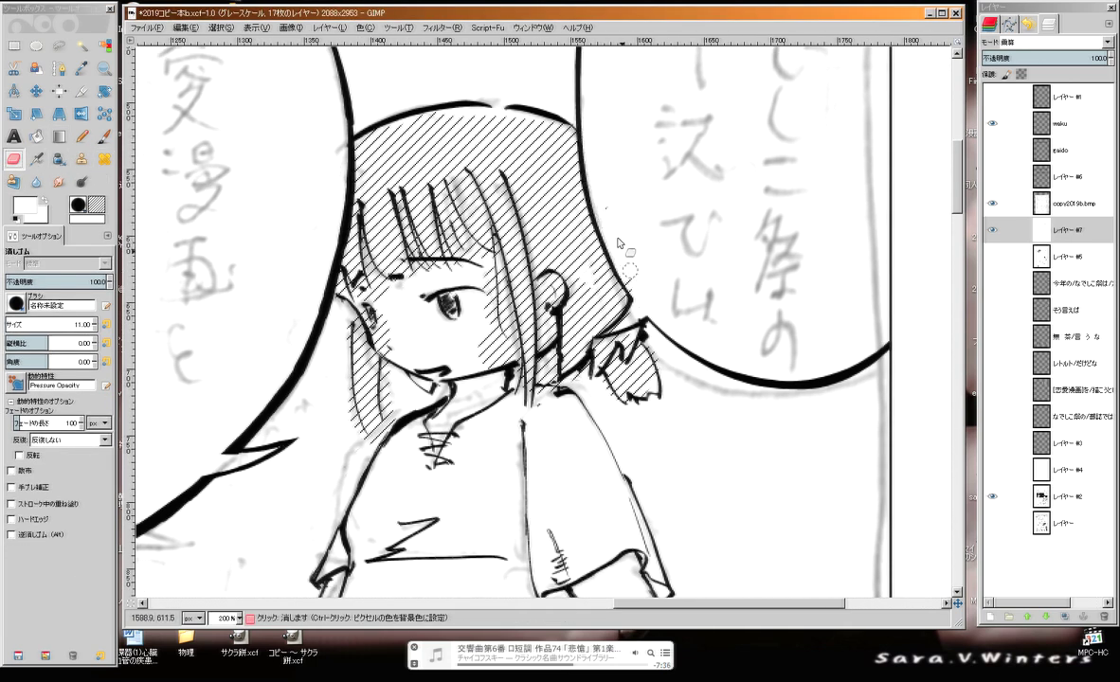
left_click_drag(633, 315, 639, 308)
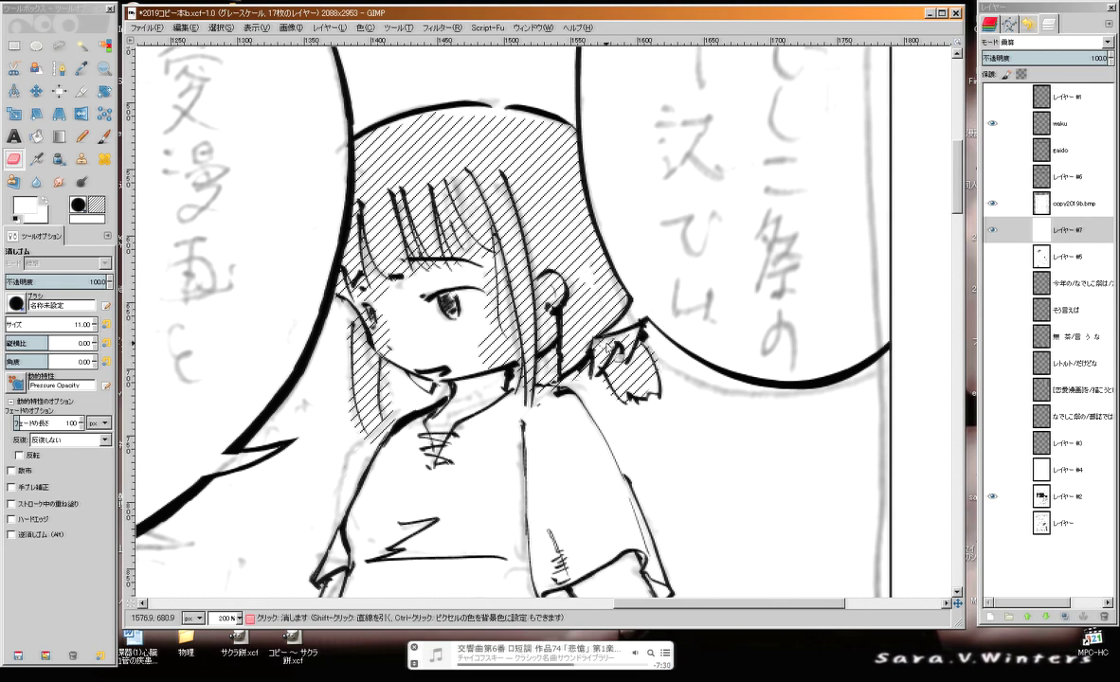
Erase the hatching from the girl's ear, neck and cheek, up to the long lock in front of the ear
left_click_drag(563, 248, 622, 275)
left_click_drag(611, 315, 604, 374)
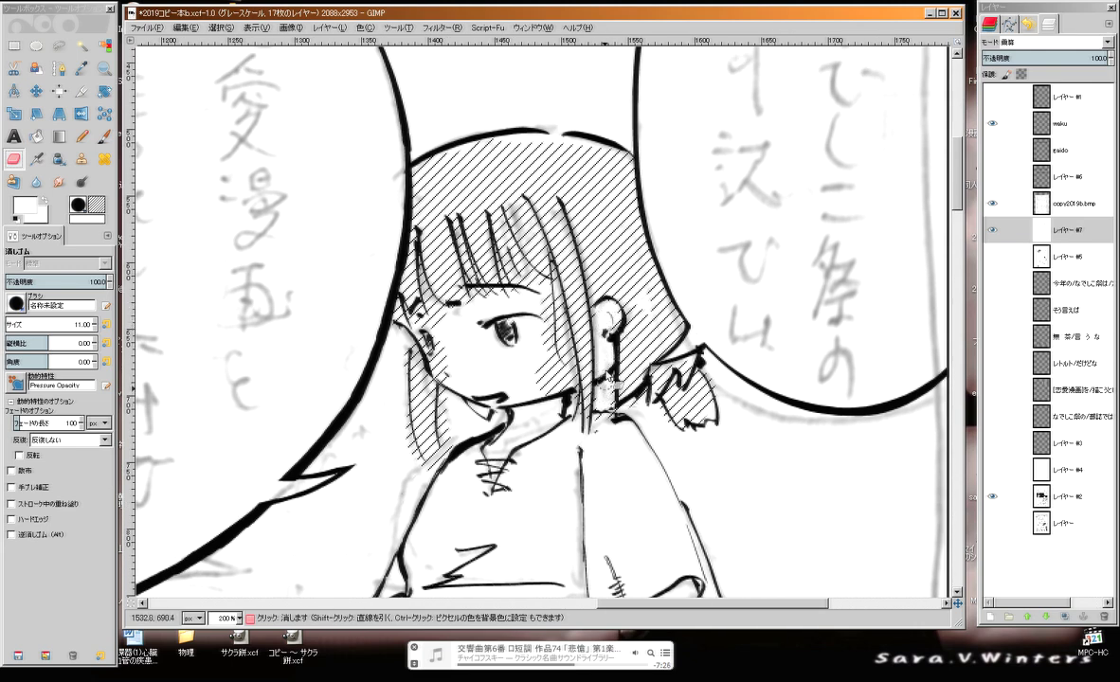
mouse_move(548, 309)
left_mouse_down()
mouse_move(548, 379)
mouse_move(563, 378)
left_mouse_up()
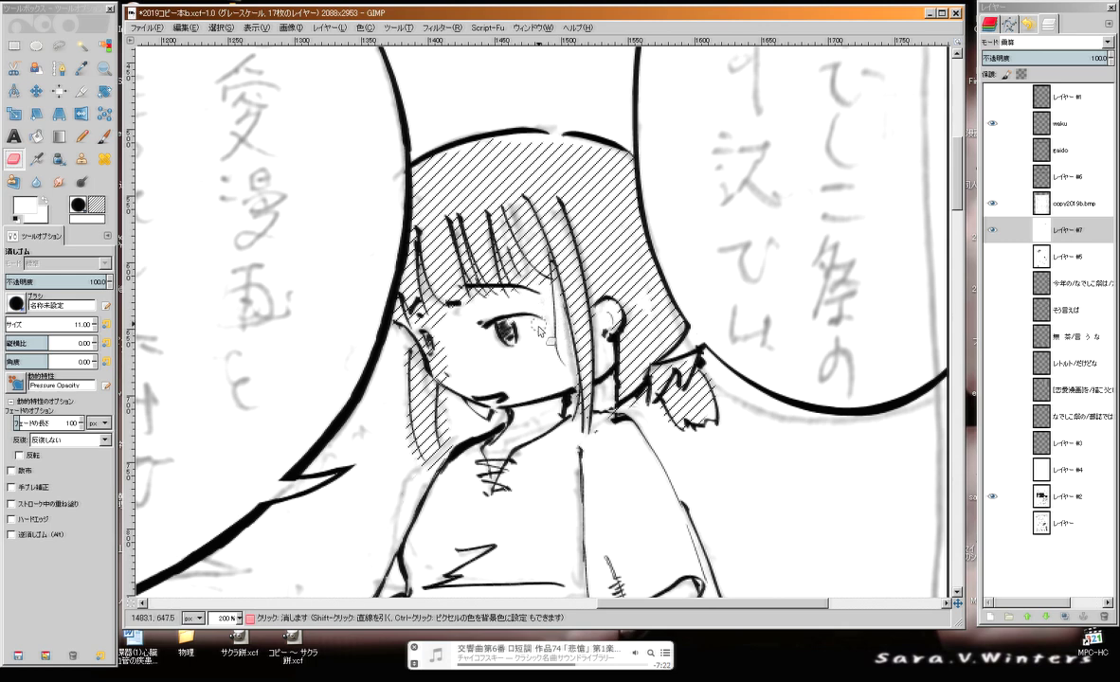
mouse_move(540, 329)
left_mouse_down()
mouse_move(571, 248)
mouse_move(573, 280)
mouse_move(592, 251)
left_mouse_up()
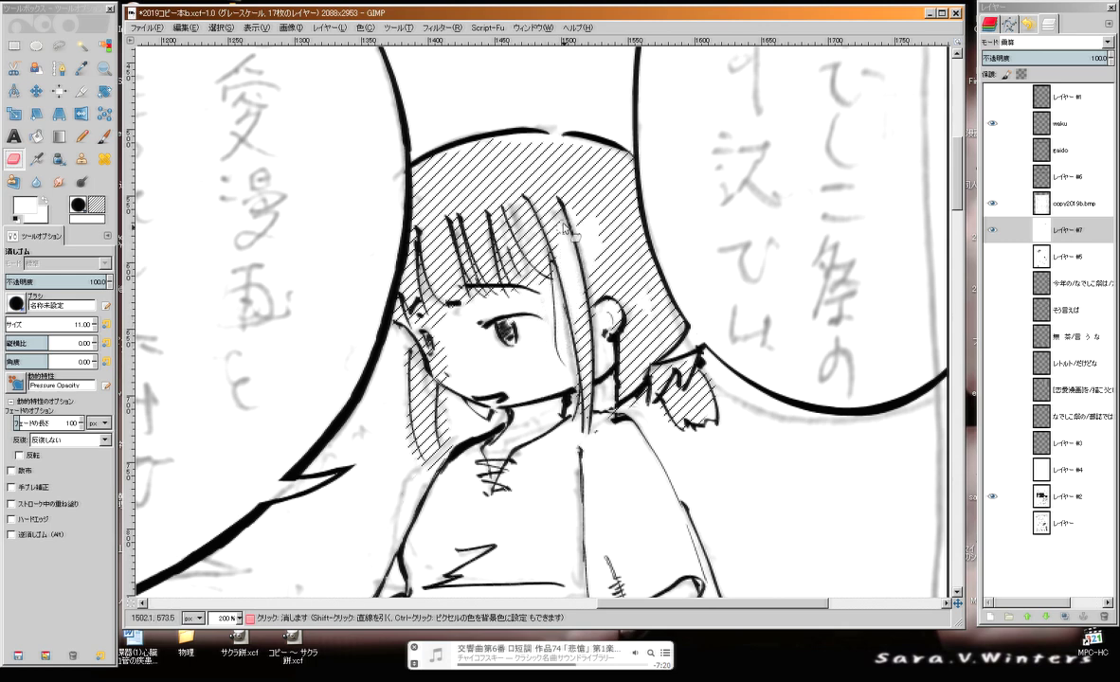
Restore the wiped hatching in the long front lock and the hair behind it with the eraser's anti-erase option
scroll(560, 200, "up", 3)
mouse_move(538, 282)
left_mouse_down()
mouse_move(564, 358)
mouse_move(548, 310)
mouse_move(595, 251)
left_mouse_up()
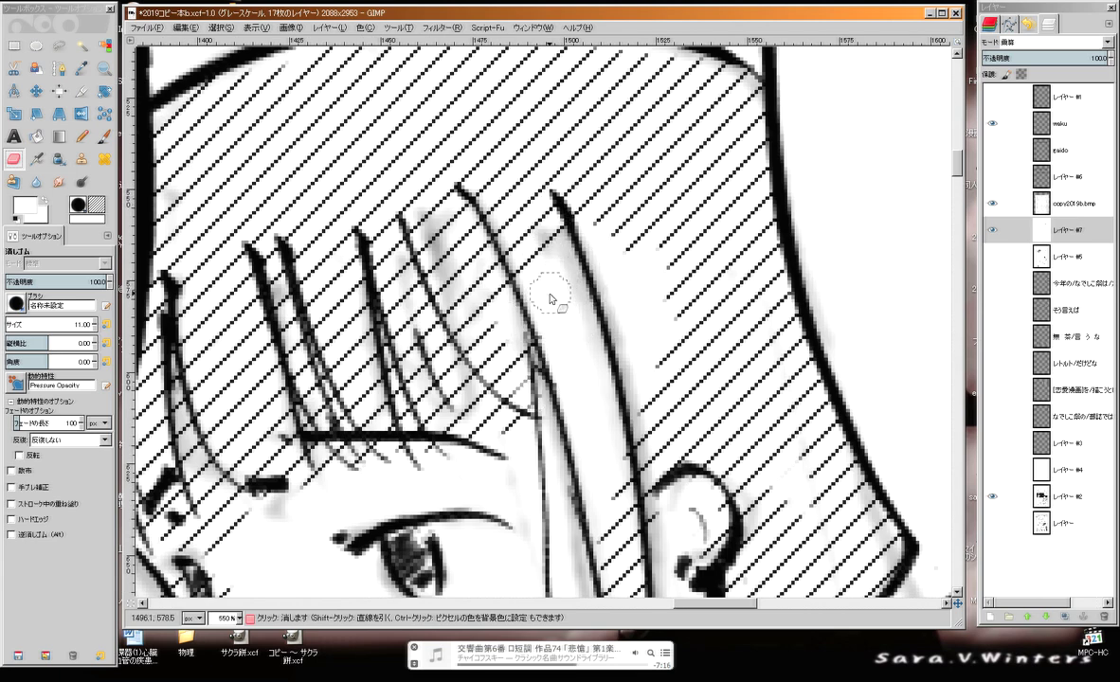
mouse_move(595, 207)
left_mouse_down()
mouse_move(580, 244)
mouse_move(550, 243)
mouse_move(543, 280)
mouse_move(556, 349)
left_mouse_up()
left_click(28, 534)
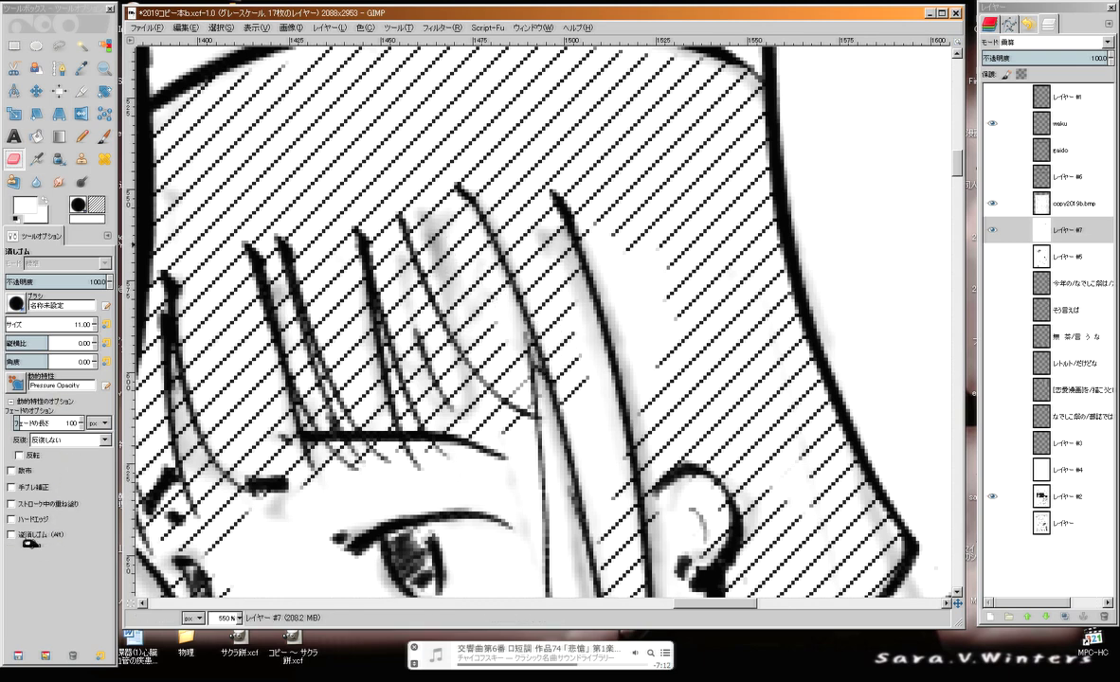
key("alt")
key("alt")
mouse_move(639, 330)
left_mouse_down()
mouse_move(618, 352)
mouse_move(631, 365)
mouse_move(662, 305)
mouse_move(633, 405)
left_mouse_up()
mouse_move(584, 401)
left_mouse_down()
mouse_move(590, 251)
mouse_move(602, 342)
mouse_move(627, 350)
mouse_move(583, 257)
left_mouse_up()
Erase the hatching that spills below the bangs onto the forehead and around the girl's far eye
mouse_move(537, 209)
left_mouse_down()
mouse_move(589, 246)
mouse_move(567, 336)
left_mouse_up()
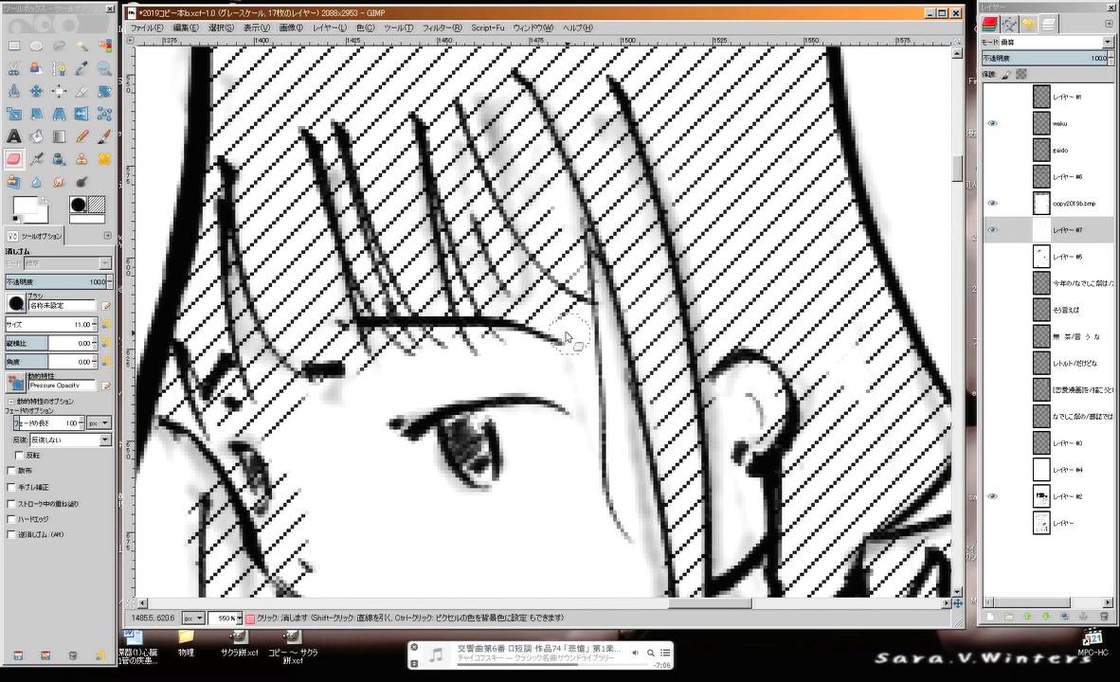
left_click_drag(562, 270, 588, 295)
scroll(447, 342, "down", 1)
scroll(448, 342, "left", 3)
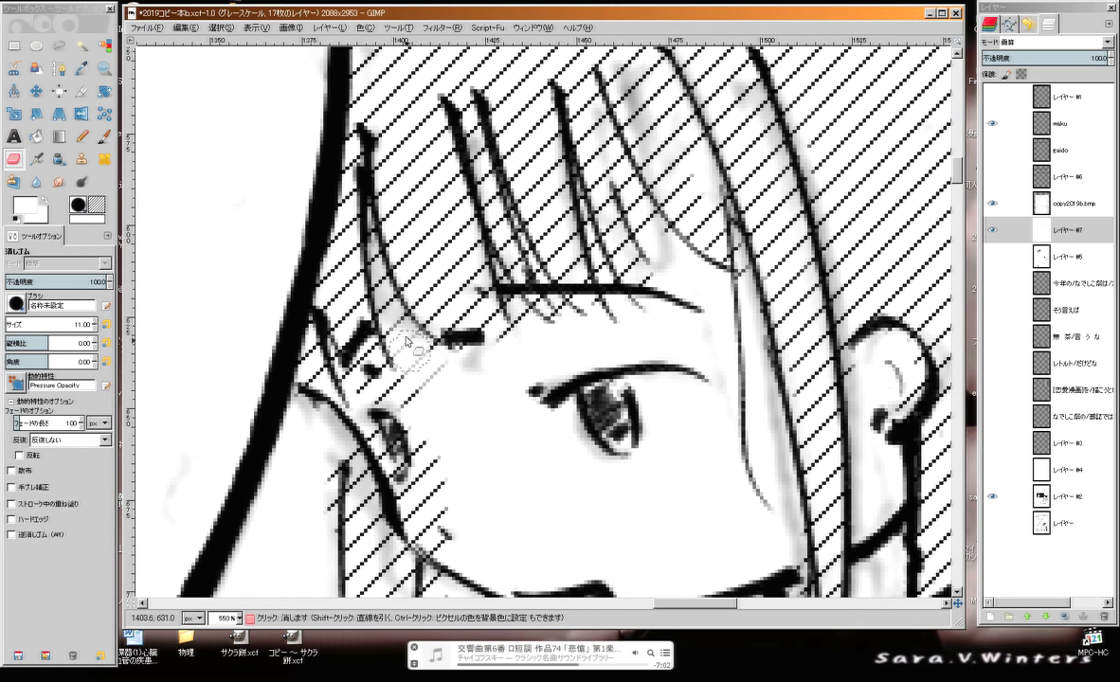
mouse_move(406, 341)
left_mouse_down()
mouse_move(394, 284)
mouse_move(412, 370)
mouse_move(390, 277)
mouse_move(410, 350)
mouse_move(436, 379)
mouse_move(441, 313)
mouse_move(399, 248)
mouse_move(400, 206)
mouse_move(427, 300)
left_mouse_up()
mouse_move(408, 399)
left_mouse_down()
mouse_move(372, 403)
mouse_move(427, 503)
mouse_move(409, 237)
left_mouse_up()
mouse_move(402, 309)
left_mouse_down()
mouse_move(389, 251)
mouse_move(429, 354)
mouse_move(442, 334)
left_mouse_up()
left_click_drag(444, 226, 486, 281)
key("alt")
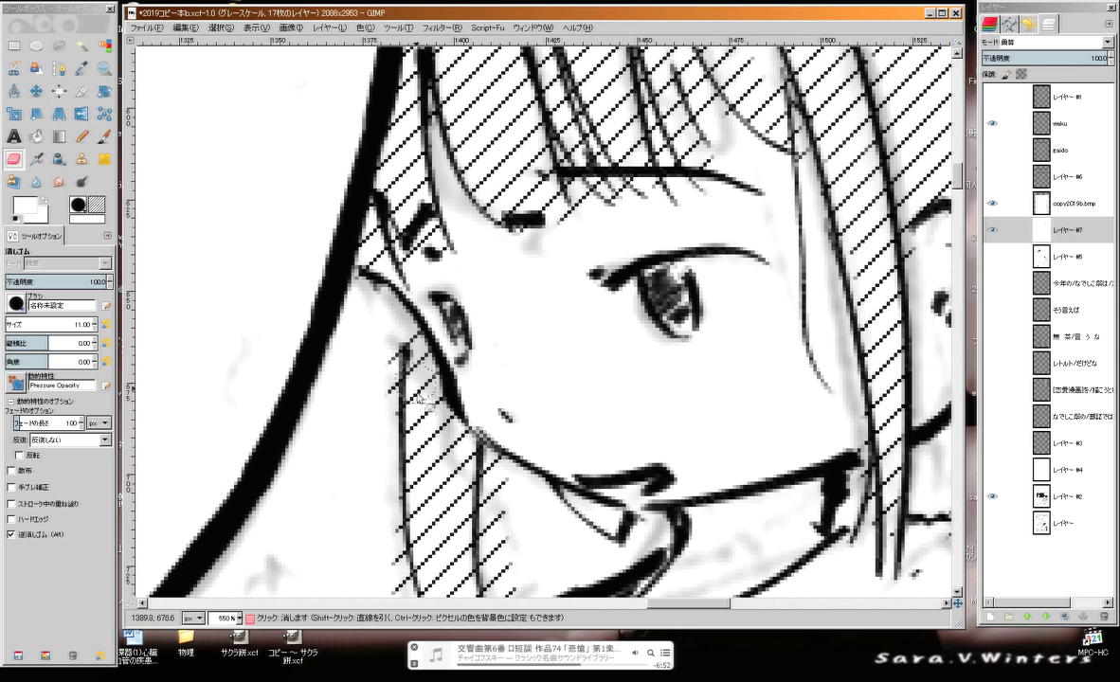
Trim the hatching along both edges and the lower tip of the side lock hanging below the girl's far cheek
scroll(379, 389, "down", 4)
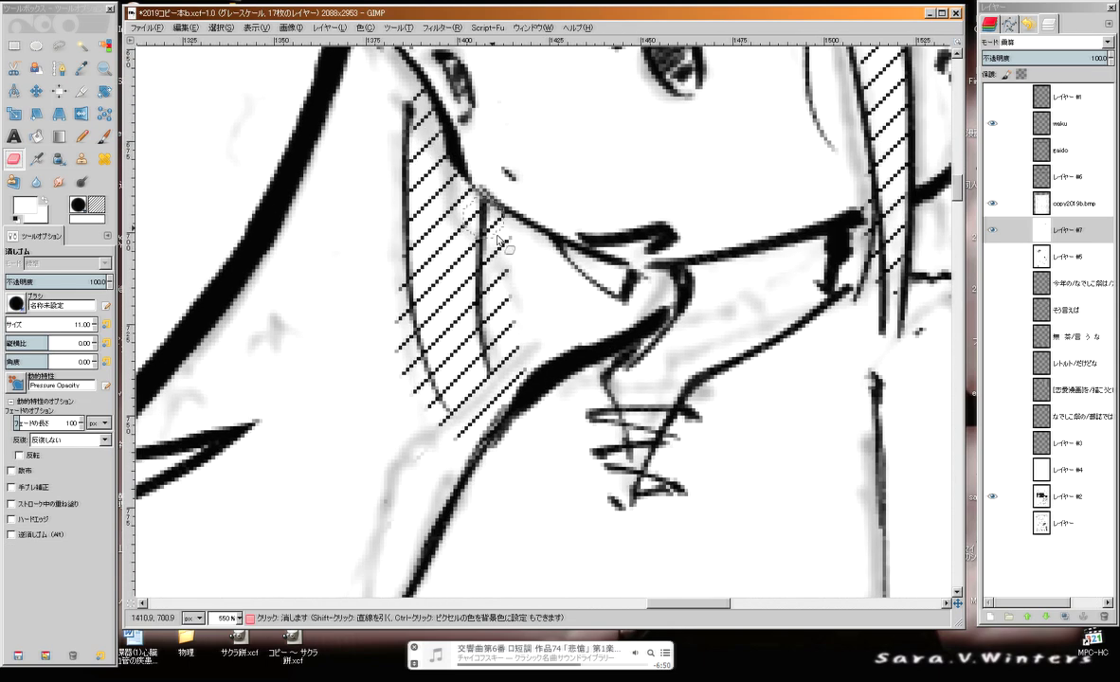
mouse_move(510, 336)
left_mouse_down()
mouse_move(510, 403)
mouse_move(419, 391)
mouse_move(385, 180)
mouse_move(493, 387)
left_mouse_up()
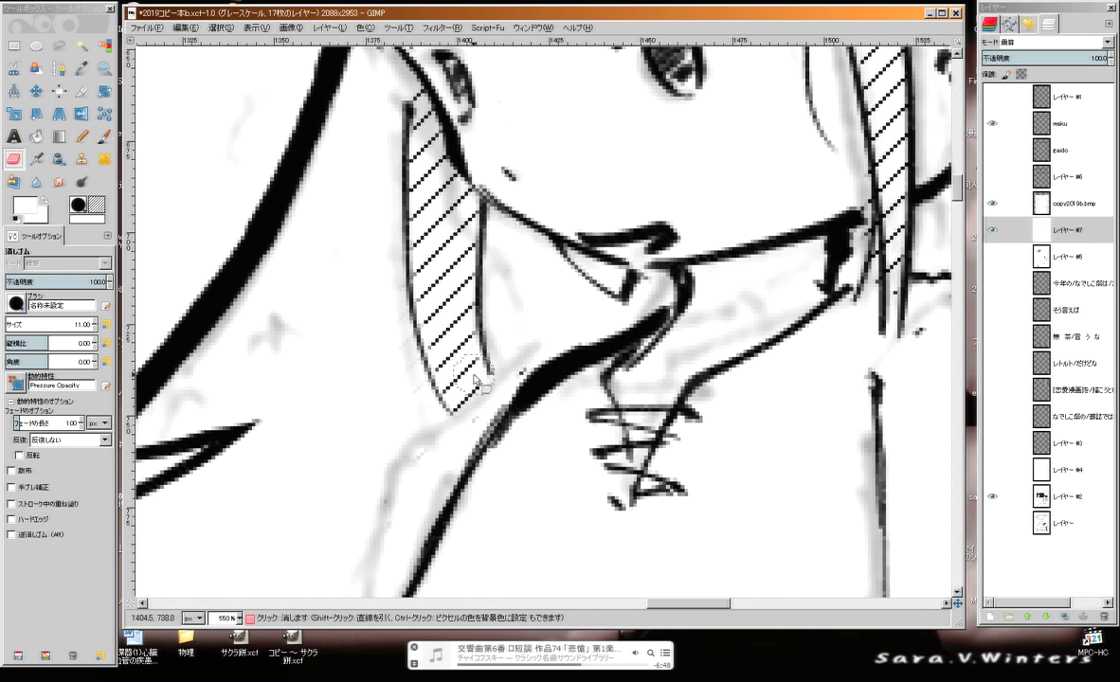
scroll(624, 237, "down", 3)
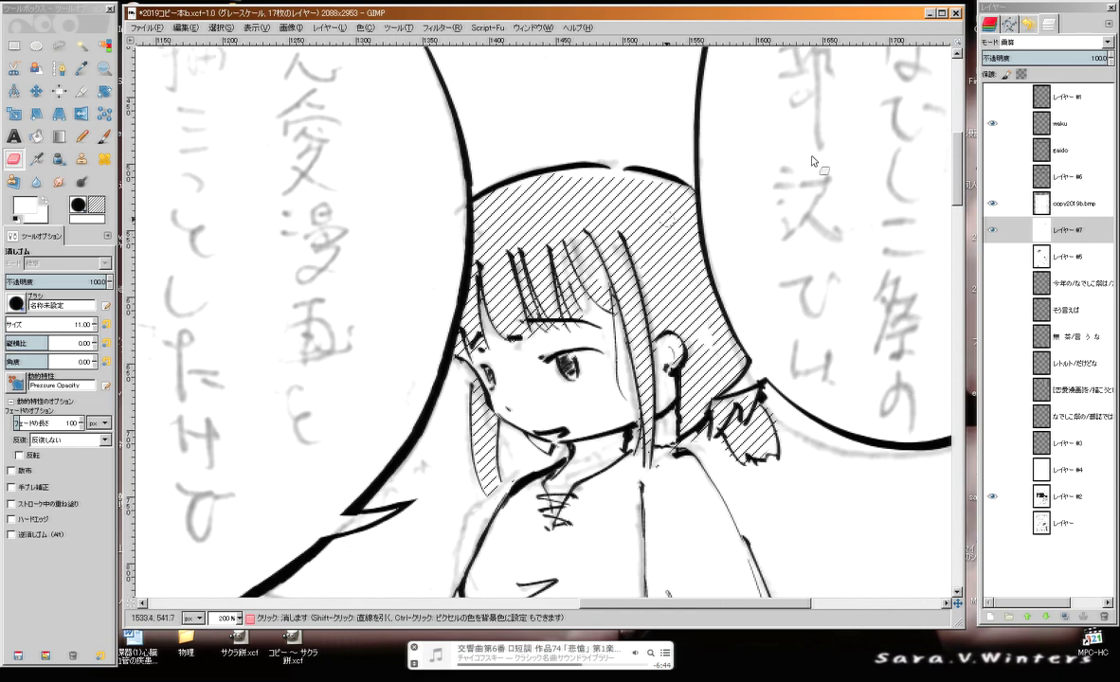
Add a white-filled layer above the hatching layer #7, set its mode to Multiply and hide layer #7
key("ctrl+shift+n")
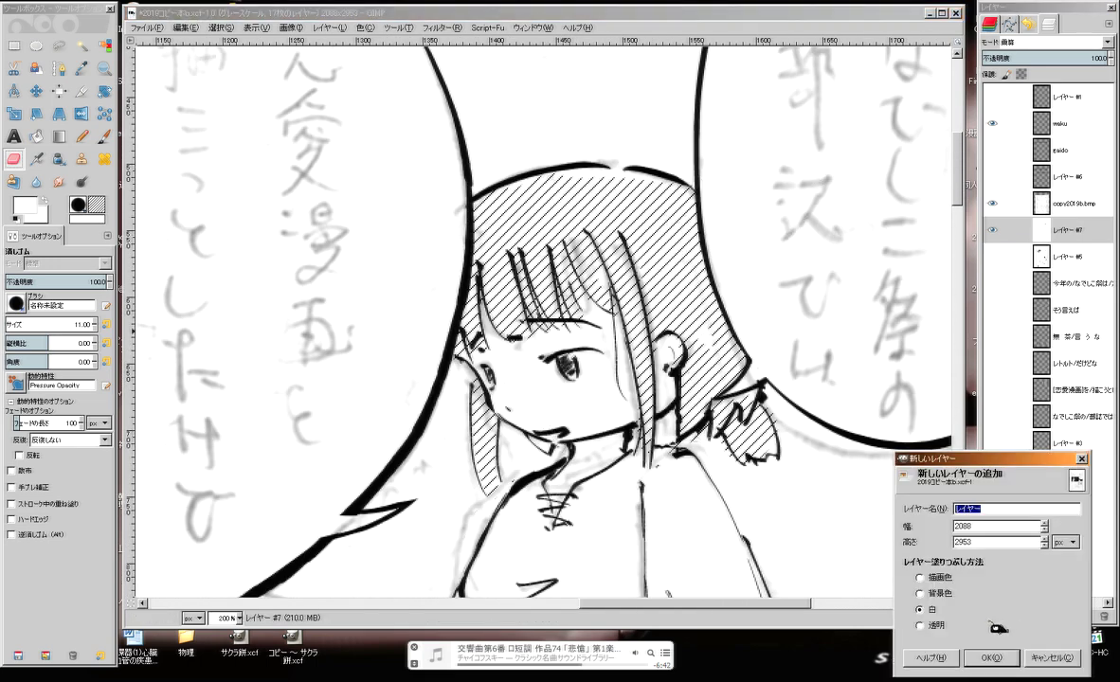
left_click(985, 658)
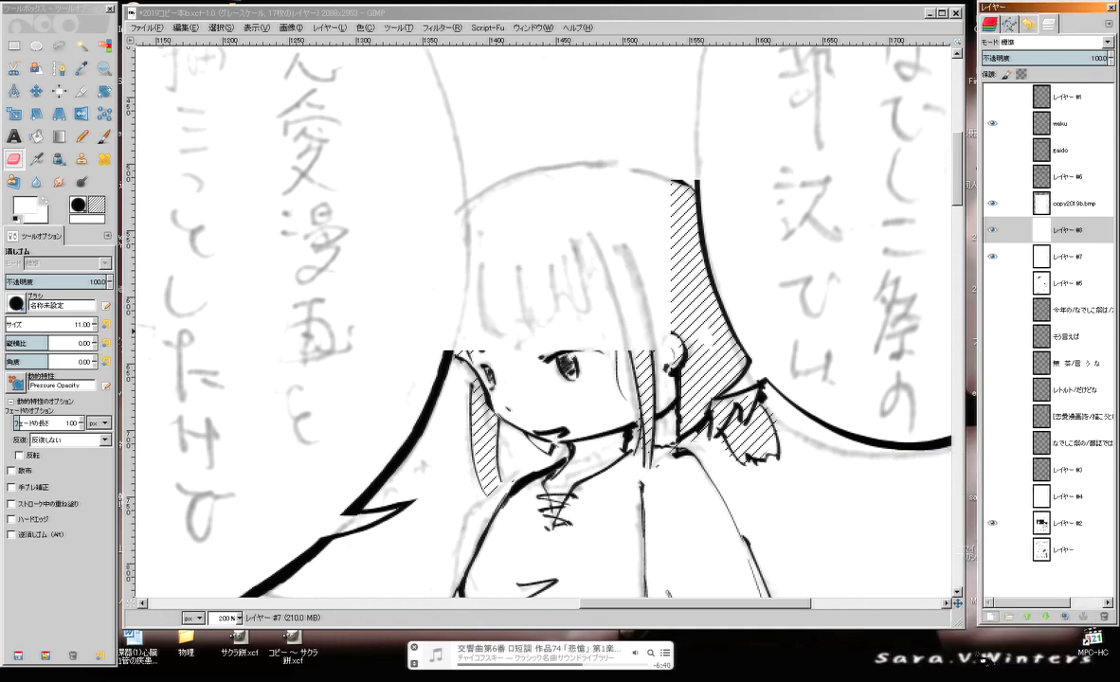
left_click(1066, 47)
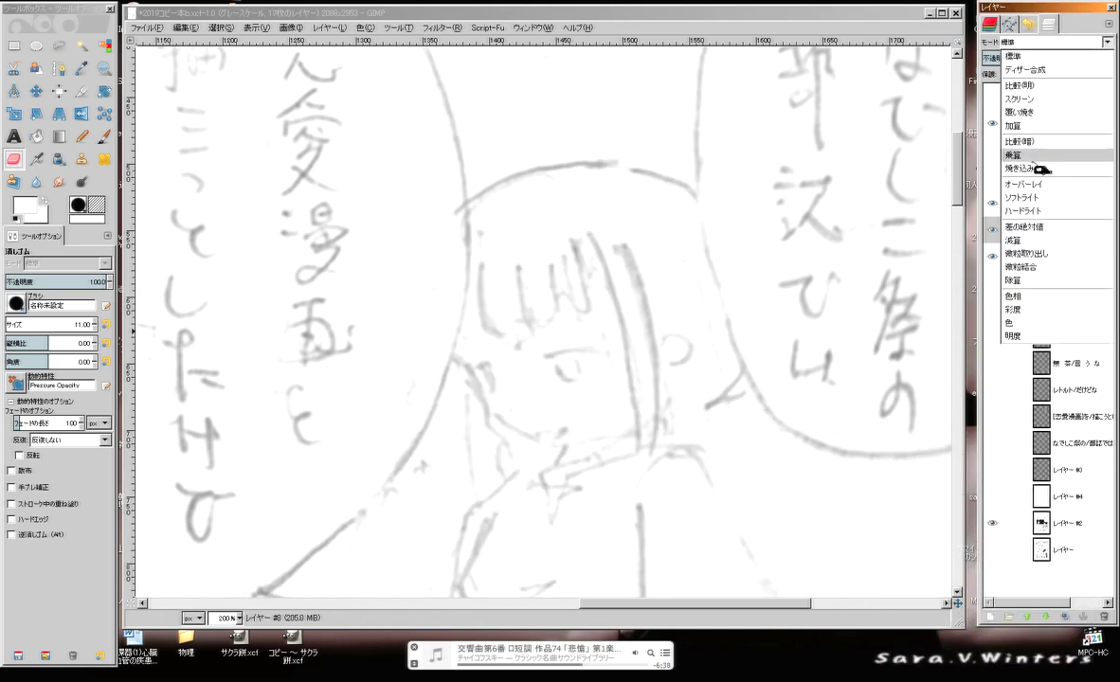
left_click(1016, 154)
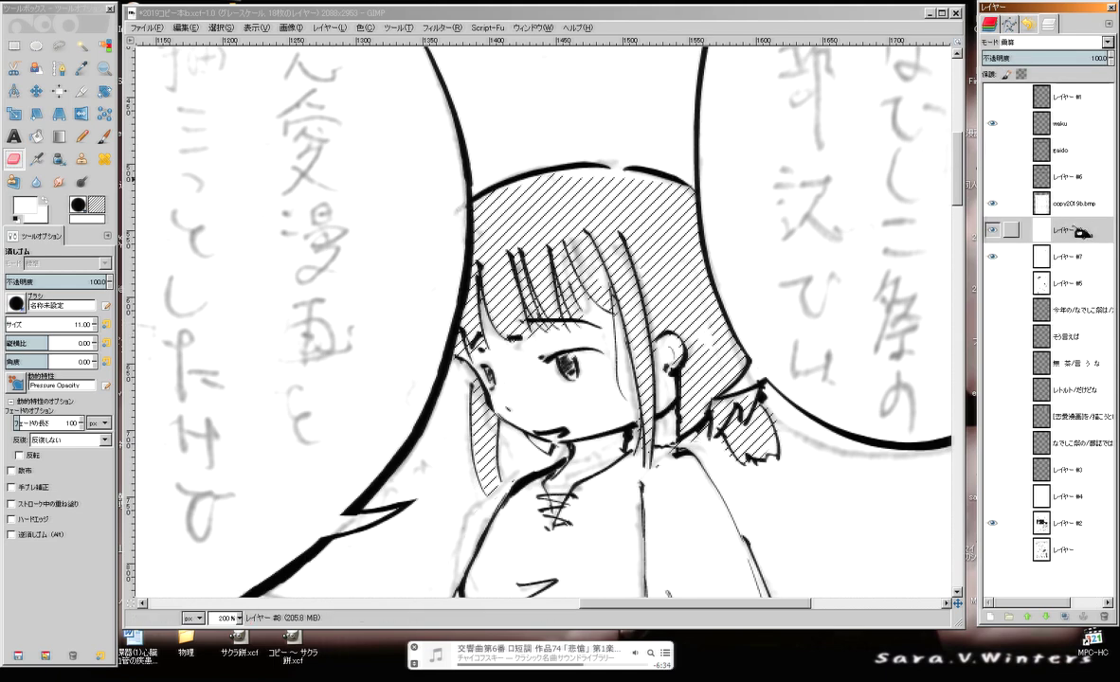
left_click(995, 258)
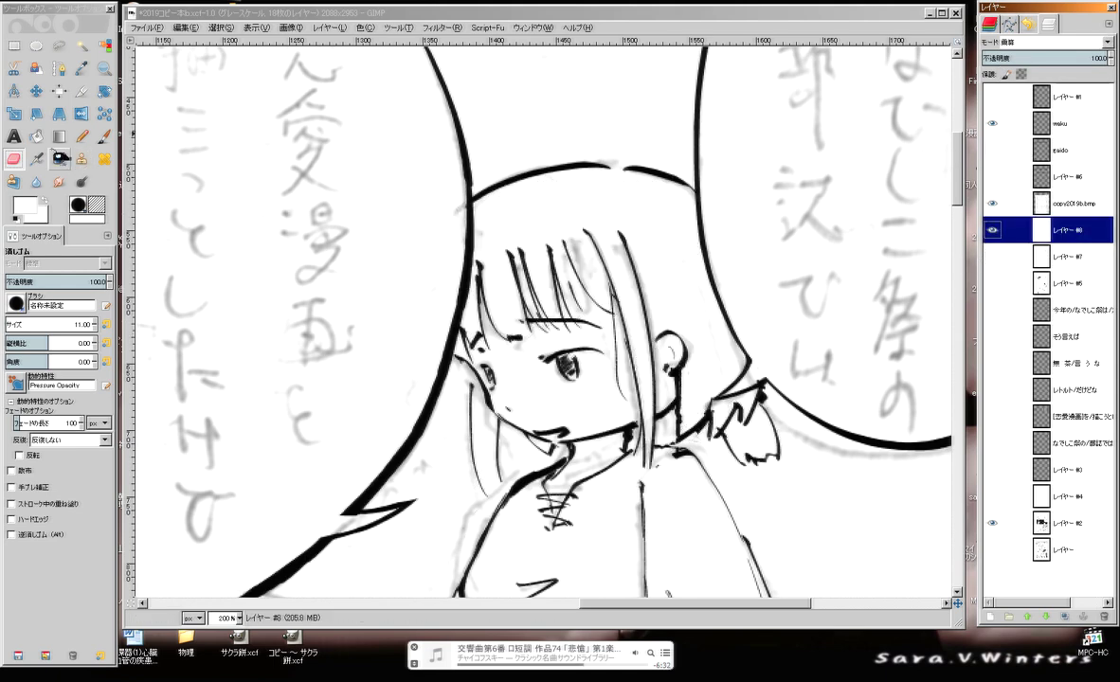
Set up the Paintbrush with a large hard round brush and a medium grey foreground colour
left_click(104, 136)
left_click(16, 303)
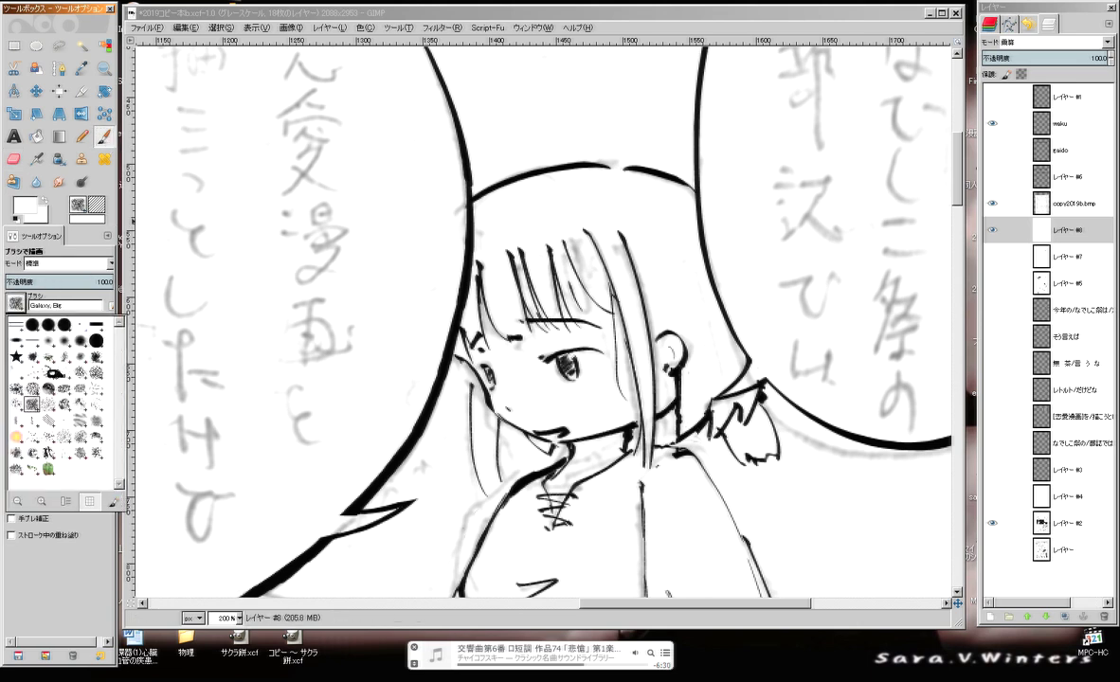
left_click(59, 325)
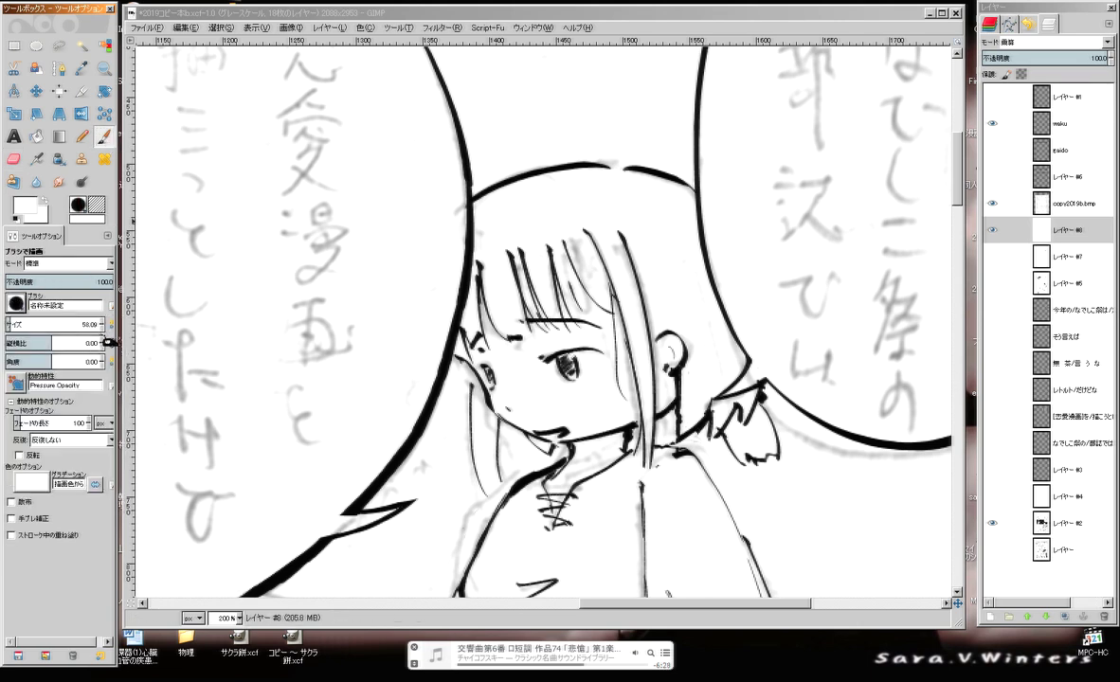
left_click(102, 322)
mouse_move(569, 223)
left_mouse_down()
mouse_move(584, 219)
mouse_move(566, 222)
left_mouse_up()
left_click(29, 209)
left_click_drag(362, 262, 338, 398)
left_click(455, 369)
Paint the girl's hair, side lock and ponytail roughly with flat grey
mouse_move(607, 189)
left_mouse_down()
mouse_move(464, 237)
mouse_move(515, 269)
mouse_move(458, 313)
mouse_move(512, 248)
left_mouse_up()
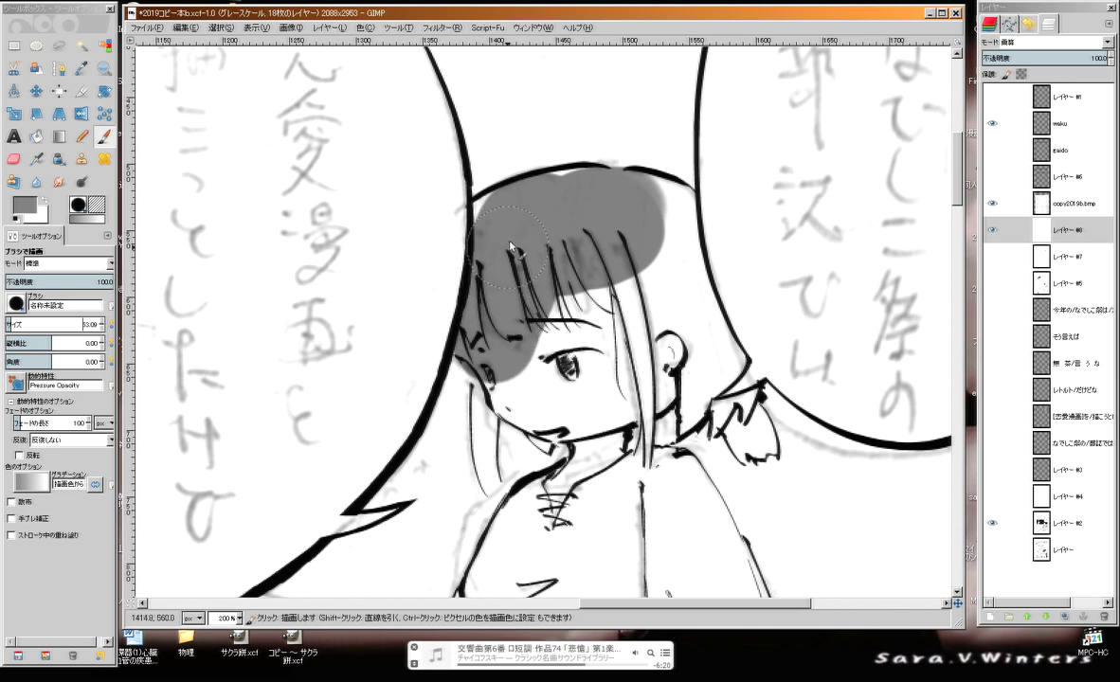
mouse_move(655, 228)
left_mouse_down()
mouse_move(638, 341)
mouse_move(695, 356)
left_mouse_up()
mouse_move(666, 408)
left_mouse_down()
mouse_move(628, 276)
mouse_move(556, 279)
mouse_move(509, 418)
mouse_move(512, 464)
mouse_move(604, 403)
mouse_move(685, 459)
mouse_move(743, 471)
mouse_move(755, 446)
mouse_move(676, 396)
left_mouse_up()
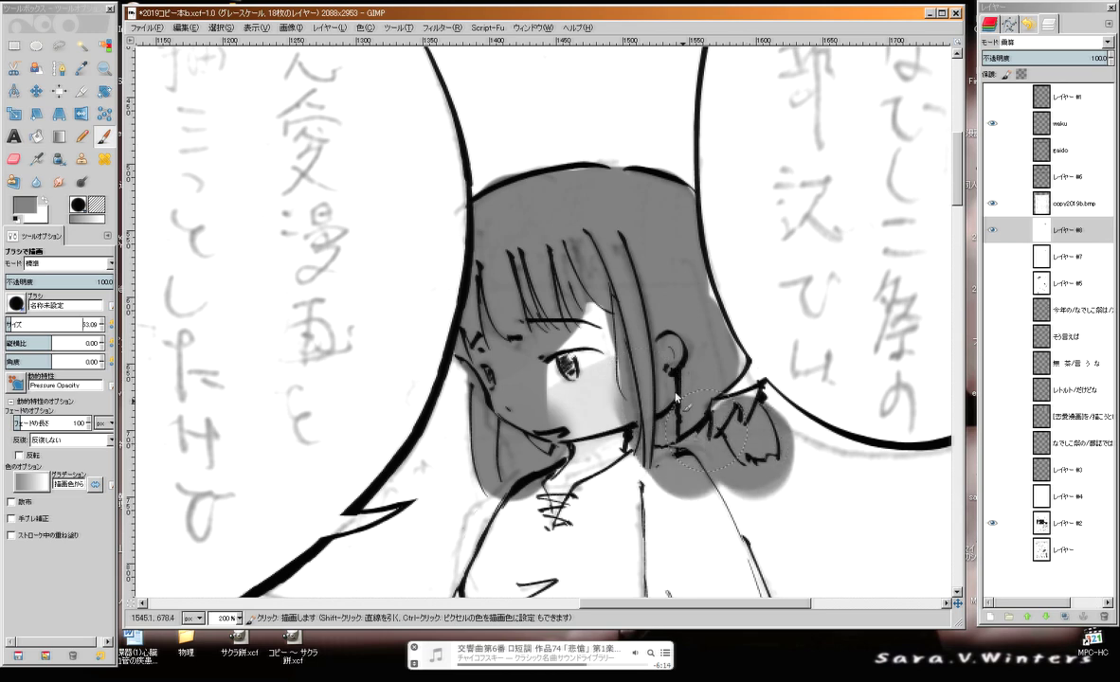
Erase the grey from the forehead, the far eye area and the front of the girl's face
scroll(585, 275, "up", 2)
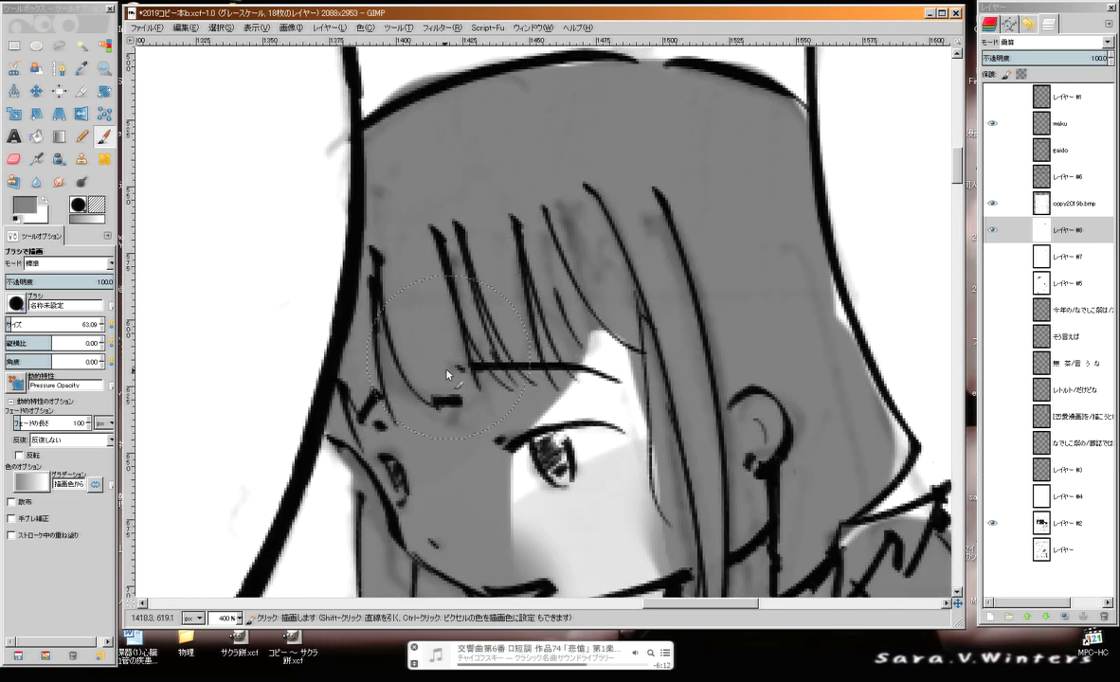
left_click_drag(449, 370, 500, 282)
left_click(14, 159)
mouse_move(452, 242)
left_mouse_down()
mouse_move(462, 344)
mouse_move(448, 247)
mouse_move(450, 356)
mouse_move(440, 359)
mouse_move(427, 335)
mouse_move(449, 381)
left_mouse_up()
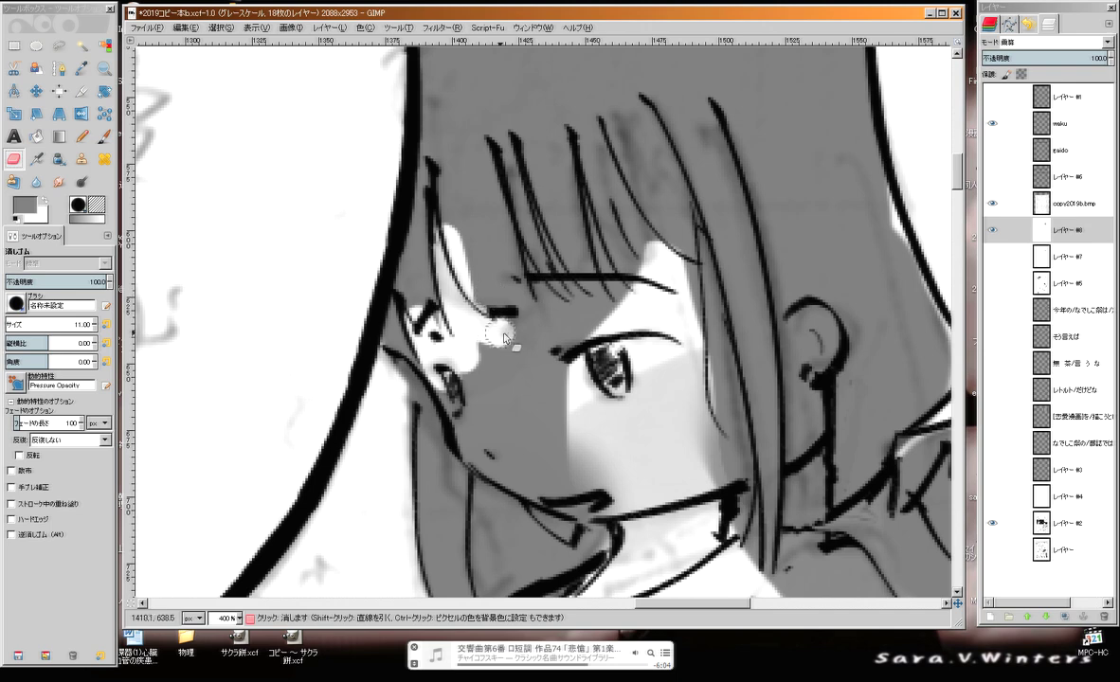
mouse_move(505, 337)
left_mouse_down()
mouse_move(550, 321)
mouse_move(542, 302)
mouse_move(487, 347)
mouse_move(450, 355)
mouse_move(457, 406)
mouse_move(484, 394)
mouse_move(498, 446)
mouse_move(479, 453)
mouse_move(484, 467)
mouse_move(562, 485)
mouse_move(564, 438)
mouse_move(537, 448)
mouse_move(576, 398)
mouse_move(529, 452)
mouse_move(549, 341)
mouse_move(563, 362)
mouse_move(581, 338)
left_mouse_up()
left_click(457, 182, "ctrl")
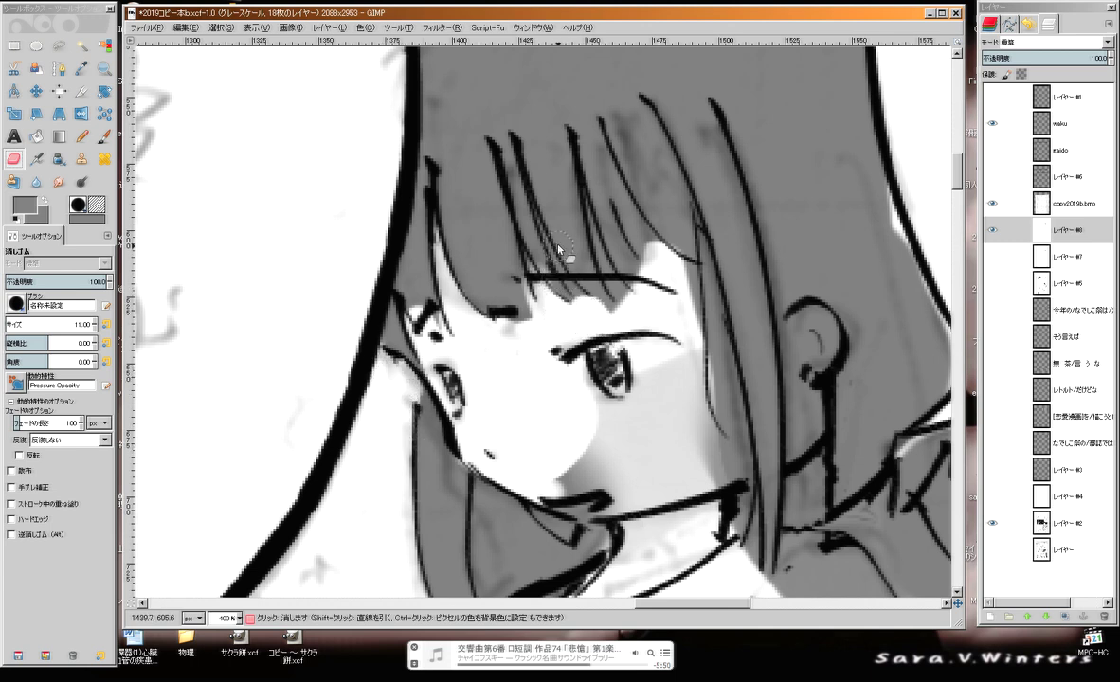
Erase the grey between the tips of the bangs and from the cheek up to the long front lock
mouse_move(559, 249)
left_mouse_down()
mouse_move(599, 313)
mouse_move(566, 240)
mouse_move(596, 237)
mouse_move(554, 203)
mouse_move(599, 293)
mouse_move(648, 282)
mouse_move(609, 229)
mouse_move(629, 311)
left_mouse_up()
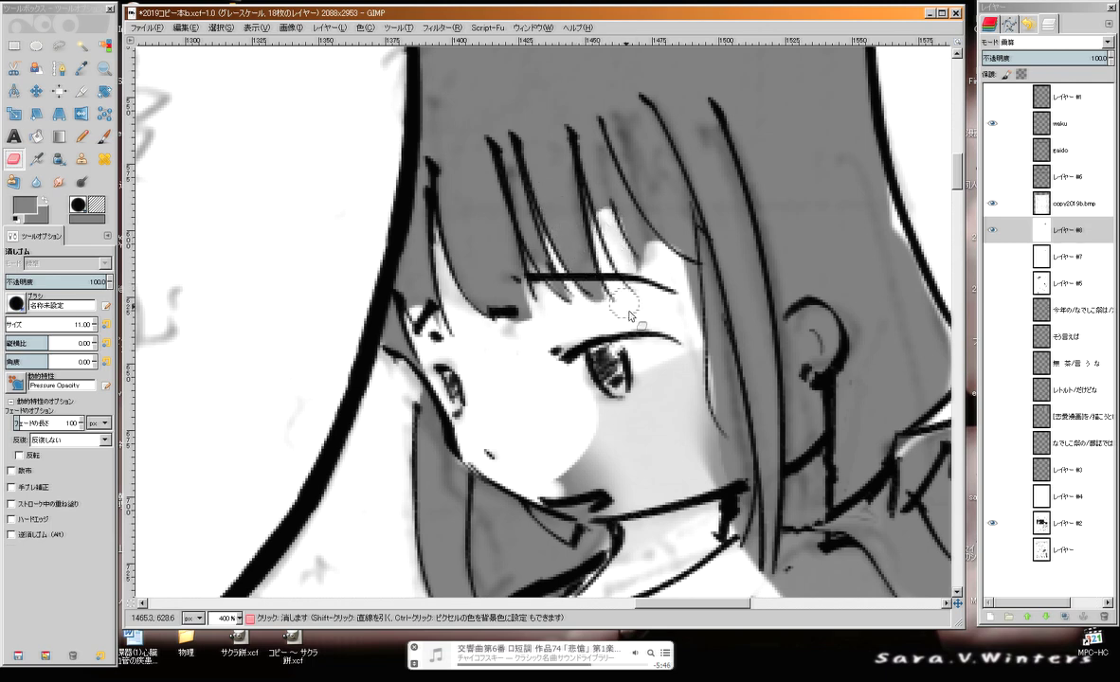
mouse_move(629, 223)
left_mouse_down()
mouse_move(631, 275)
mouse_move(642, 281)
mouse_move(634, 227)
mouse_move(688, 286)
mouse_move(677, 295)
mouse_move(699, 284)
mouse_move(722, 386)
left_mouse_up()
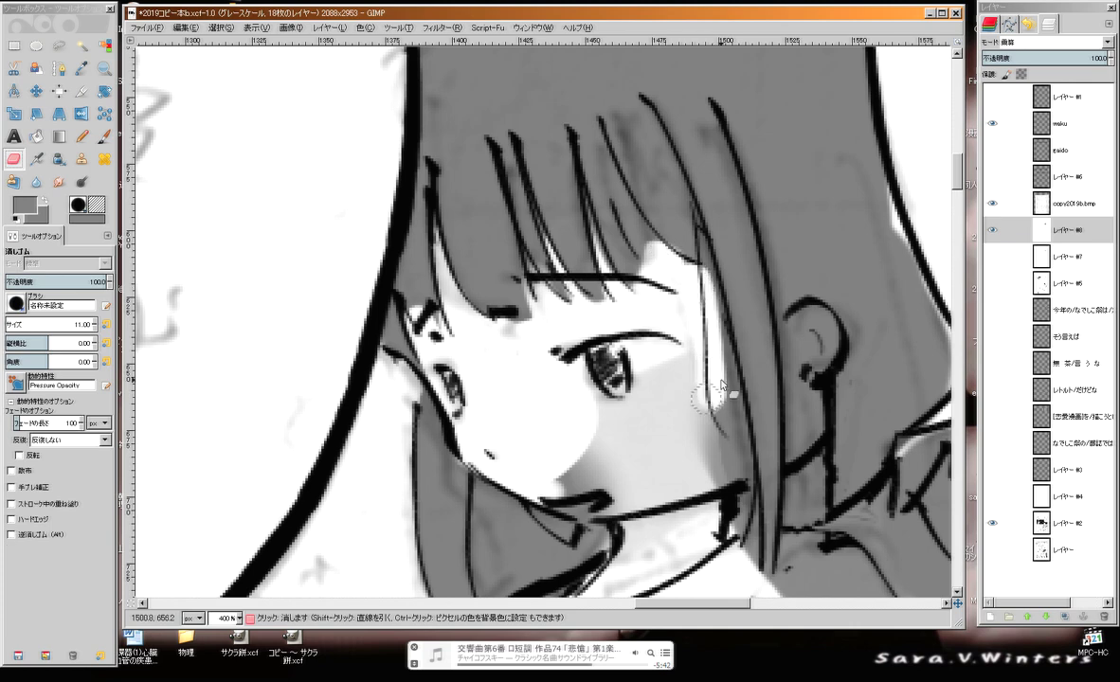
left_click_drag(703, 280, 717, 448)
left_click_drag(626, 365, 667, 246)
mouse_move(704, 218)
left_mouse_down()
mouse_move(613, 304)
mouse_move(666, 337)
mouse_move(623, 372)
mouse_move(722, 372)
mouse_move(764, 346)
mouse_move(775, 320)
mouse_move(777, 341)
mouse_move(661, 360)
mouse_move(754, 281)
mouse_move(703, 330)
mouse_move(731, 311)
mouse_move(760, 282)
left_mouse_up()
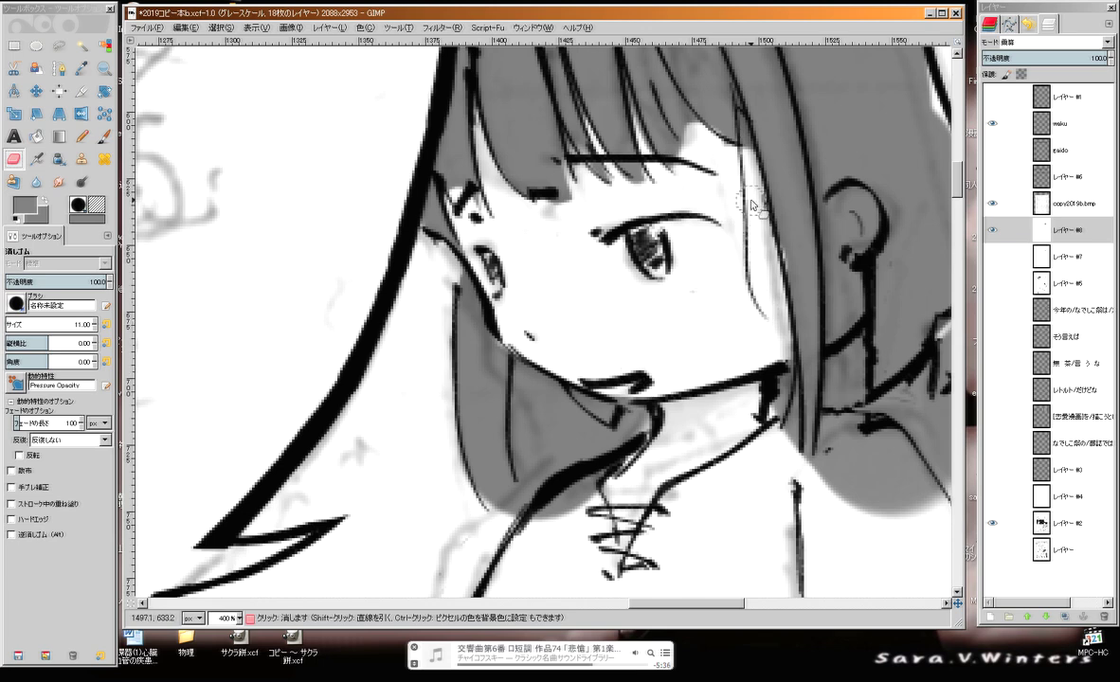
Erase the grey spilling around the side lock onto the collar and shoulder below the girl's chin
scroll(698, 263, "down", 1)
scroll(697, 263, "left", 1)
mouse_move(582, 328)
left_mouse_down()
mouse_move(608, 425)
mouse_move(604, 337)
mouse_move(659, 411)
mouse_move(611, 356)
mouse_move(652, 389)
mouse_move(690, 385)
mouse_move(676, 404)
mouse_move(690, 381)
mouse_move(613, 426)
mouse_move(687, 412)
mouse_move(595, 439)
left_mouse_up()
left_click_drag(637, 266, 459, 381)
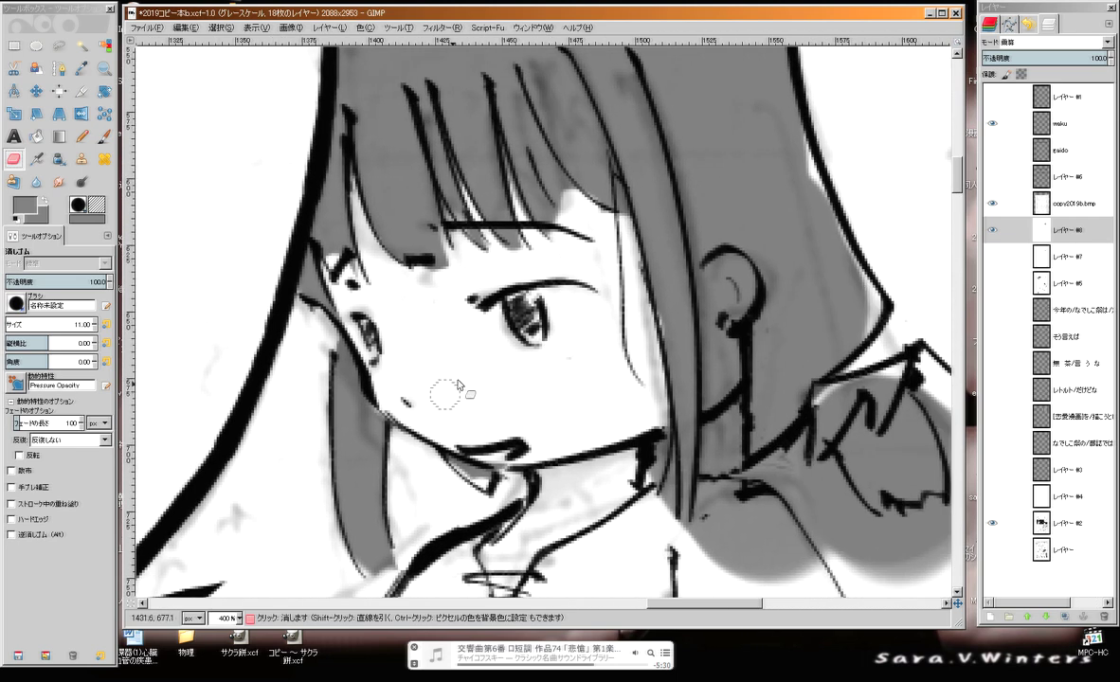
Erase the excess grey from the neck and near shoulder and around the outline of the ponytail
left_click_drag(601, 394, 535, 234)
left_click_drag(603, 286, 597, 360)
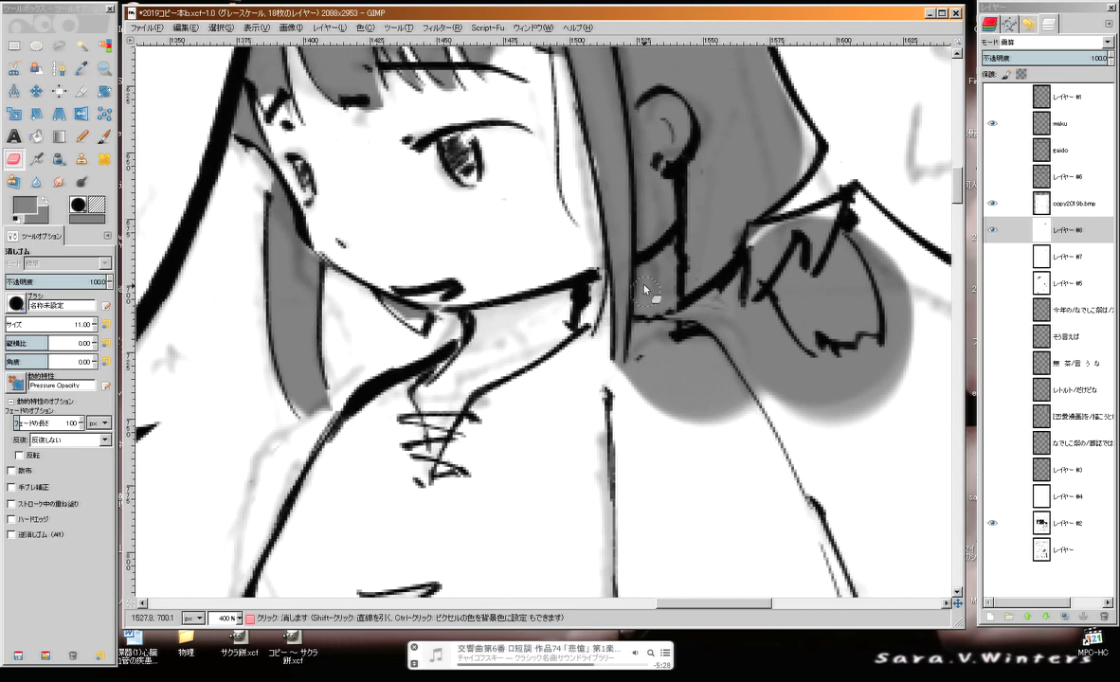
mouse_move(651, 290)
left_mouse_down()
mouse_move(654, 261)
mouse_move(646, 398)
mouse_move(709, 325)
mouse_move(690, 324)
mouse_move(737, 289)
mouse_move(685, 375)
mouse_move(756, 312)
mouse_move(763, 319)
mouse_move(757, 343)
mouse_move(680, 416)
mouse_move(827, 387)
left_mouse_up()
left_click_drag(747, 335, 630, 374)
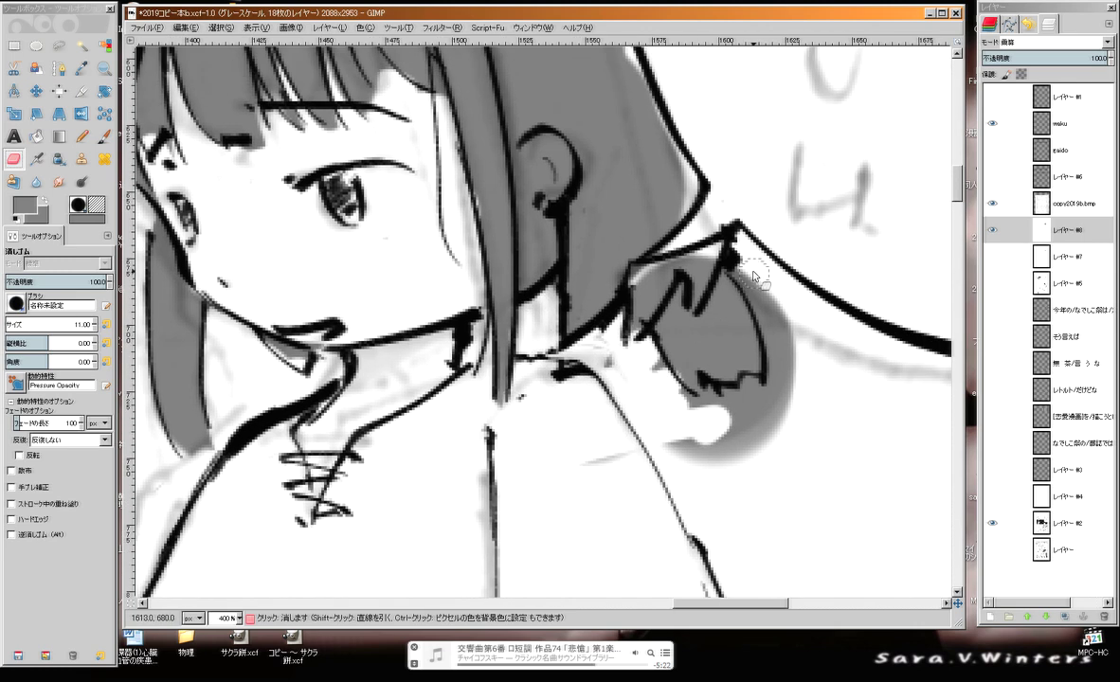
mouse_move(763, 273)
left_mouse_down()
mouse_move(788, 385)
mouse_move(730, 437)
mouse_move(756, 396)
mouse_move(750, 431)
mouse_move(730, 417)
mouse_move(727, 439)
mouse_move(654, 393)
mouse_move(649, 365)
mouse_move(722, 431)
mouse_move(580, 458)
mouse_move(776, 448)
mouse_move(669, 417)
mouse_move(606, 360)
left_mouse_up()
scroll(606, 361, "up", 10)
scroll(666, 284, "left", 2)
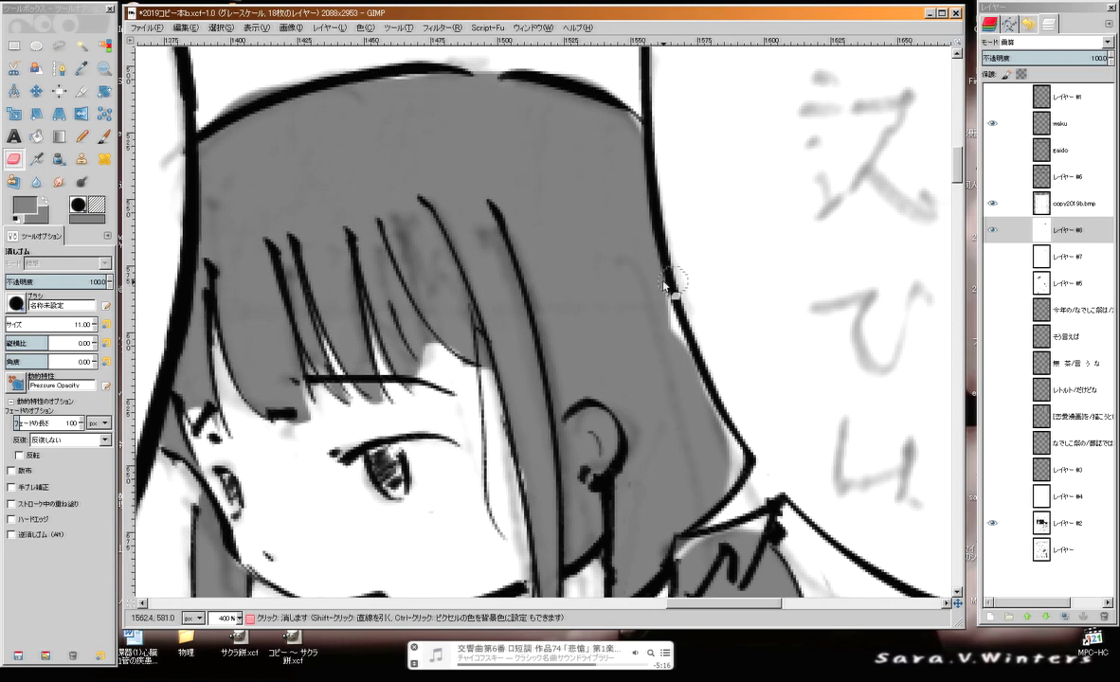
scroll(432, 351, "down", 5)
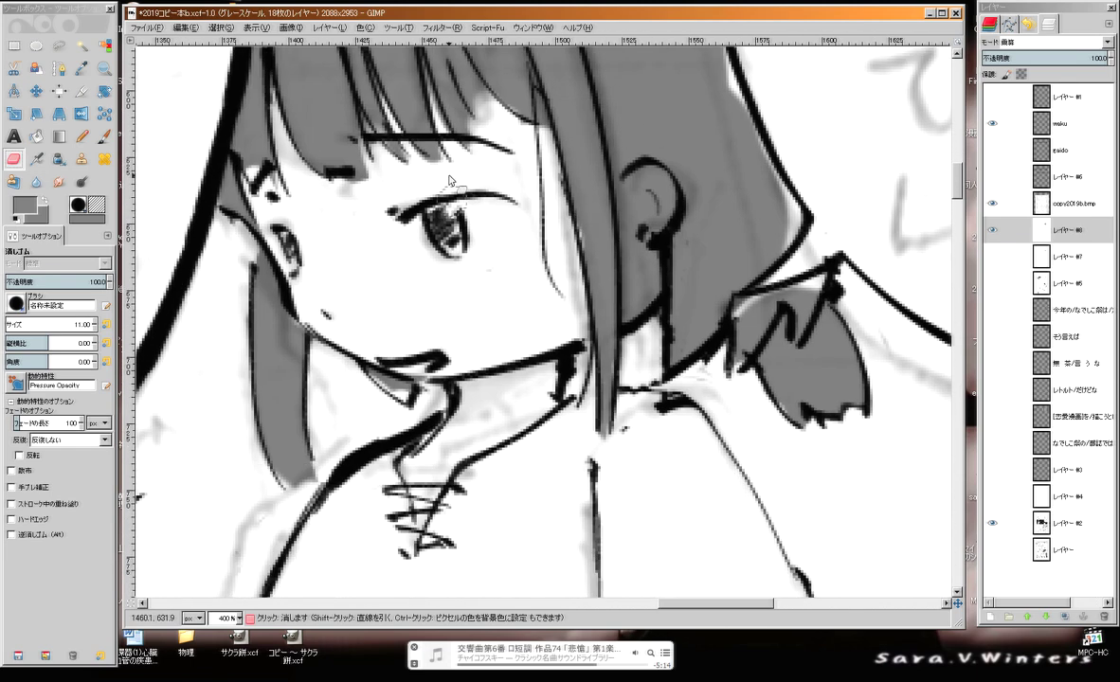
scroll(449, 172, "up", 5)
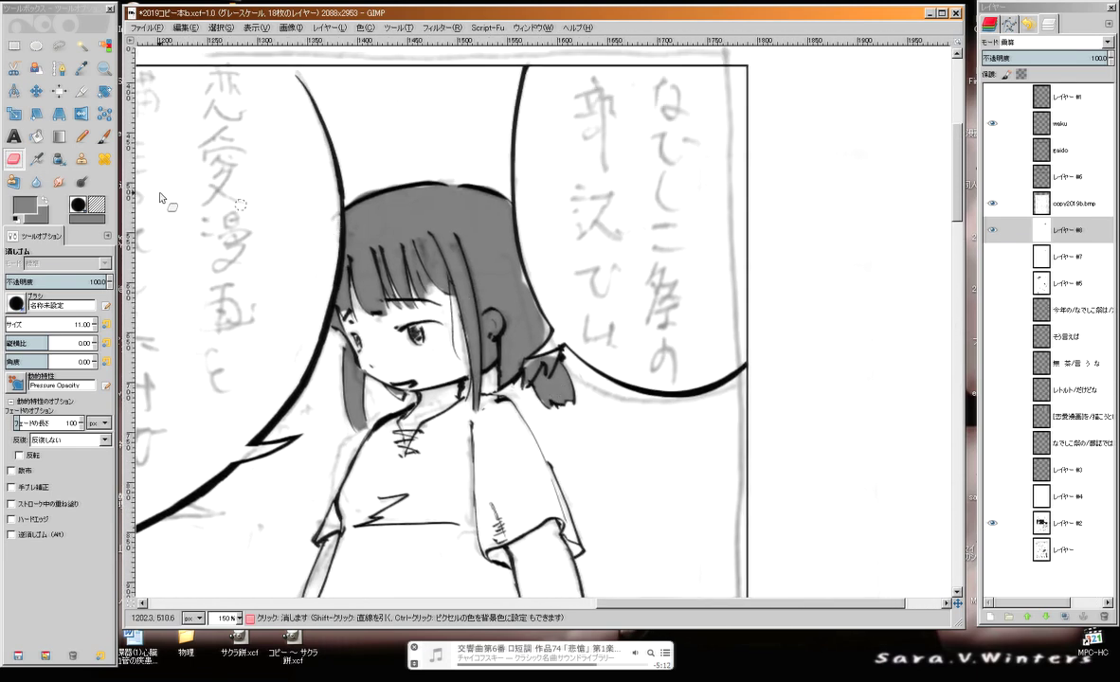
Paint grey with the Paintbrush over the white gap at the base of the ponytail and the lower back tip of the hair
left_click(82, 138)
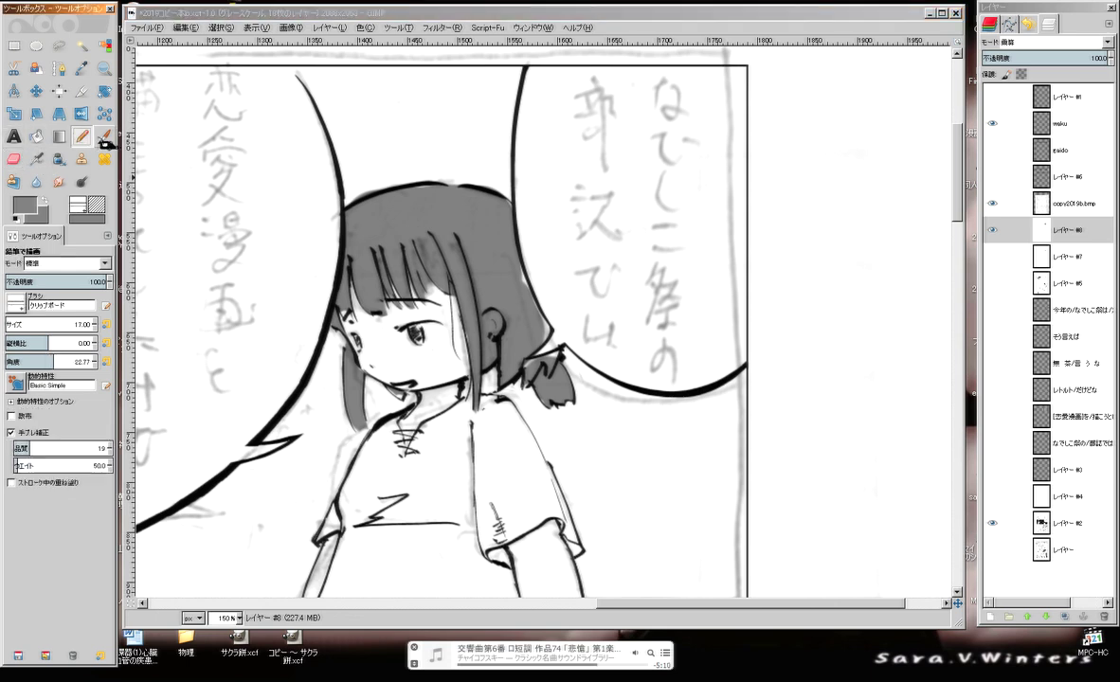
left_click(105, 137)
left_click(535, 274)
mouse_move(536, 277)
left_mouse_down()
mouse_move(554, 338)
mouse_move(540, 346)
mouse_move(554, 308)
mouse_move(527, 239)
mouse_move(536, 275)
mouse_move(555, 243)
mouse_move(581, 341)
left_mouse_up()
Erase the grey between the back hair and the ponytail, and restore it inside the hair tip with anti-erase
left_click(13, 158)
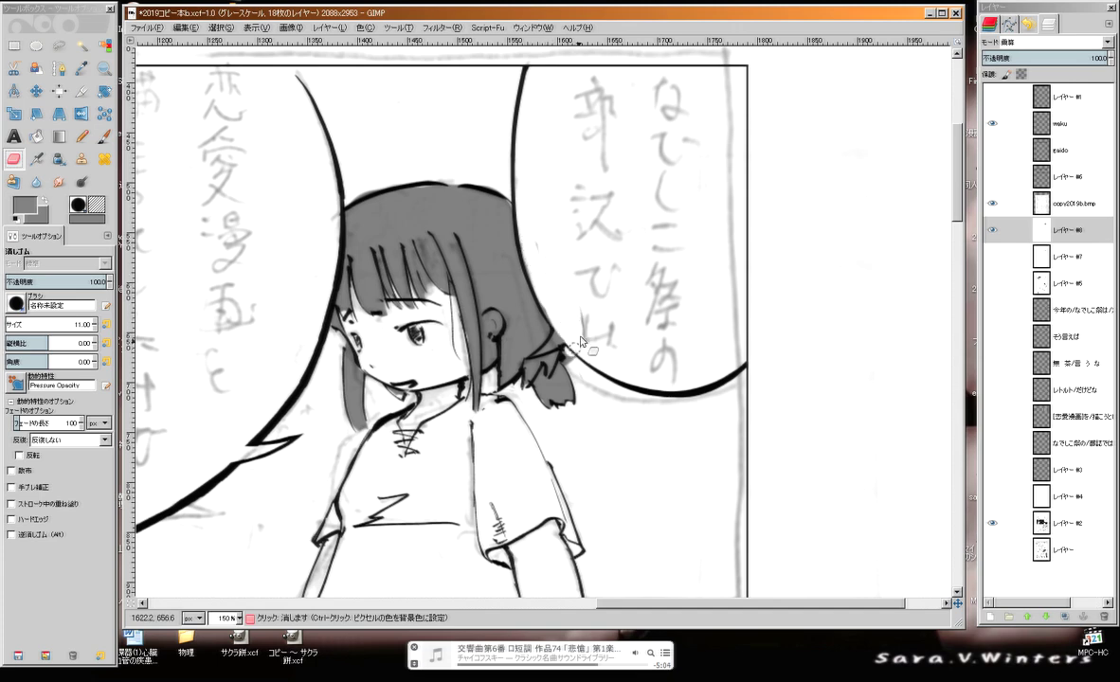
scroll(547, 305, "up", 2, "ctrl")
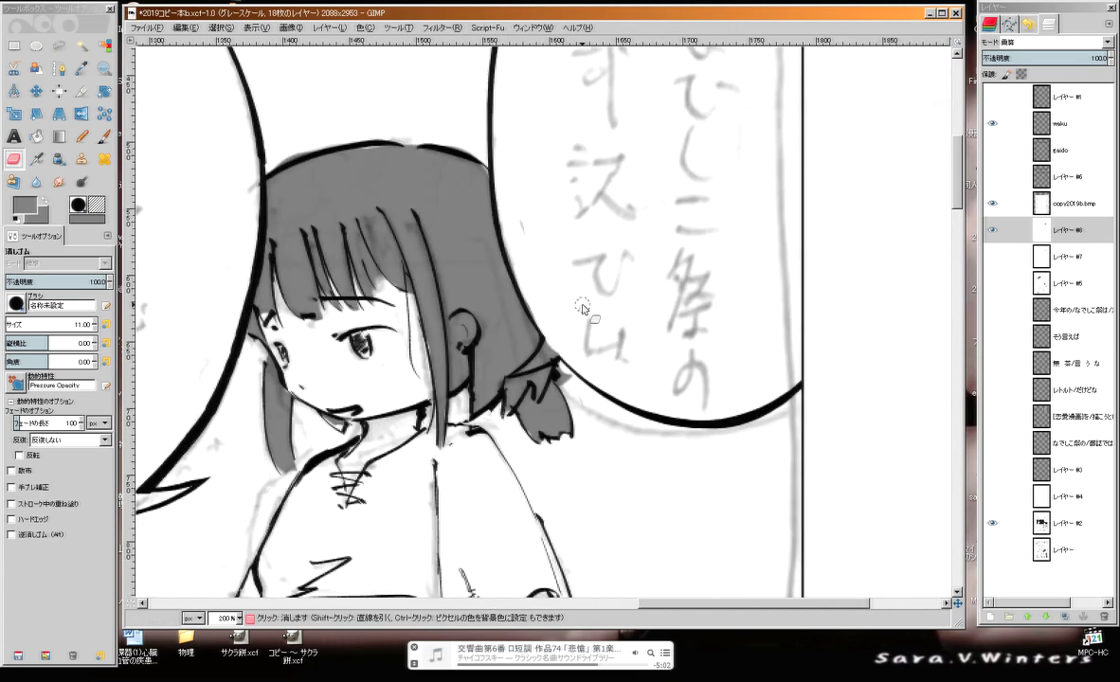
scroll(596, 106, "up", 1, "ctrl")
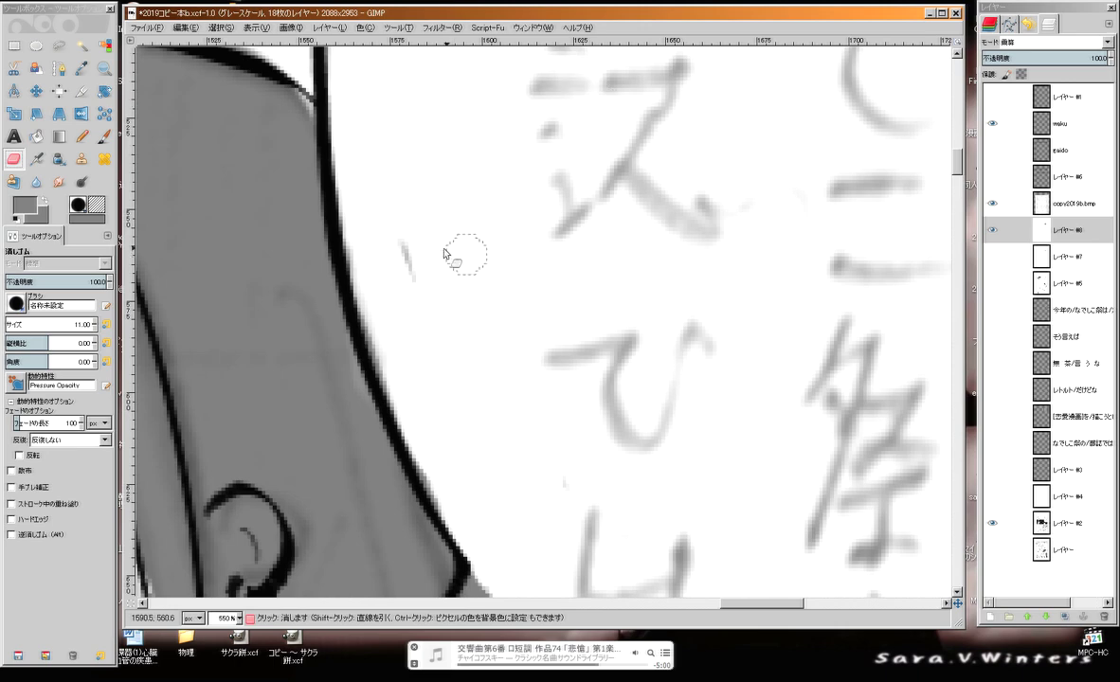
scroll(559, 277, "up", 1, "ctrl")
mouse_move(511, 352)
left_mouse_down()
mouse_move(507, 367)
mouse_move(417, 388)
mouse_move(488, 374)
mouse_move(415, 414)
left_mouse_up()
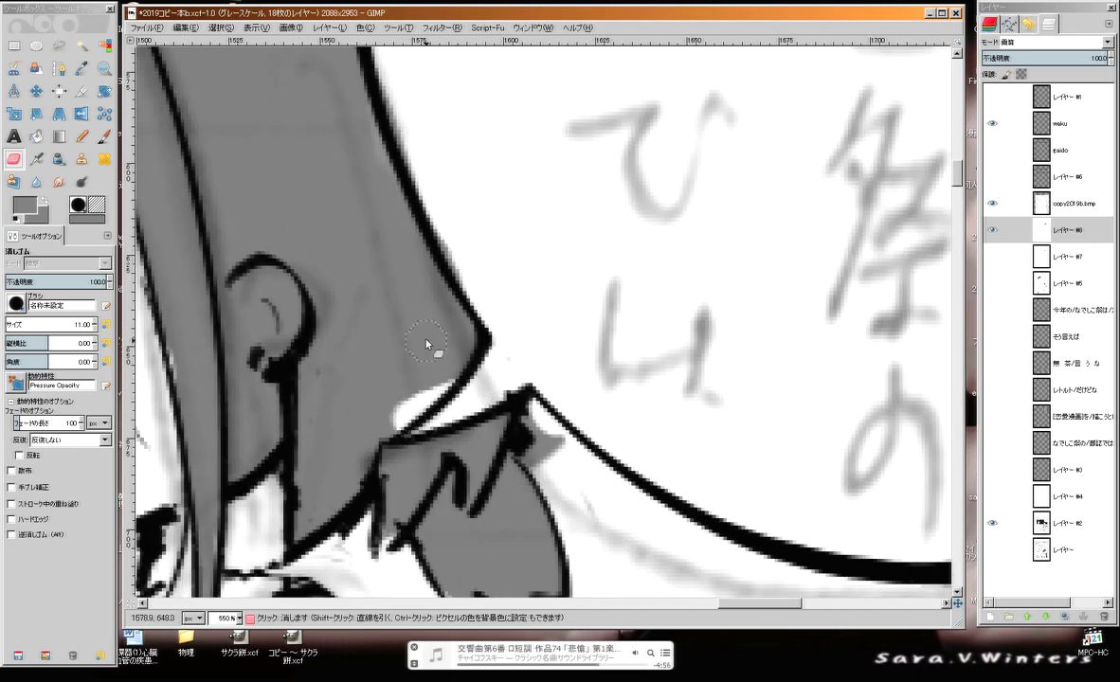
left_click_drag(499, 373, 398, 422)
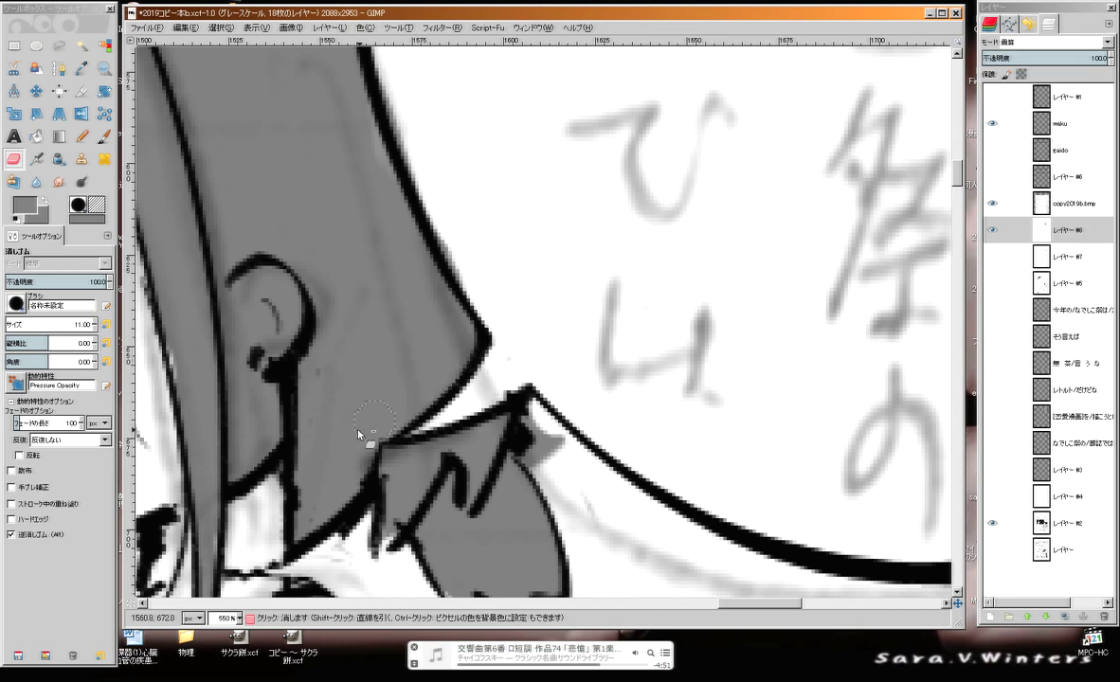
left_click_drag(388, 441, 343, 274)
Erase the grey sticking out past the base of the ponytail beside the speech bubble's outline
mouse_move(518, 268)
left_mouse_down()
mouse_move(498, 257)
mouse_move(488, 286)
left_mouse_up()
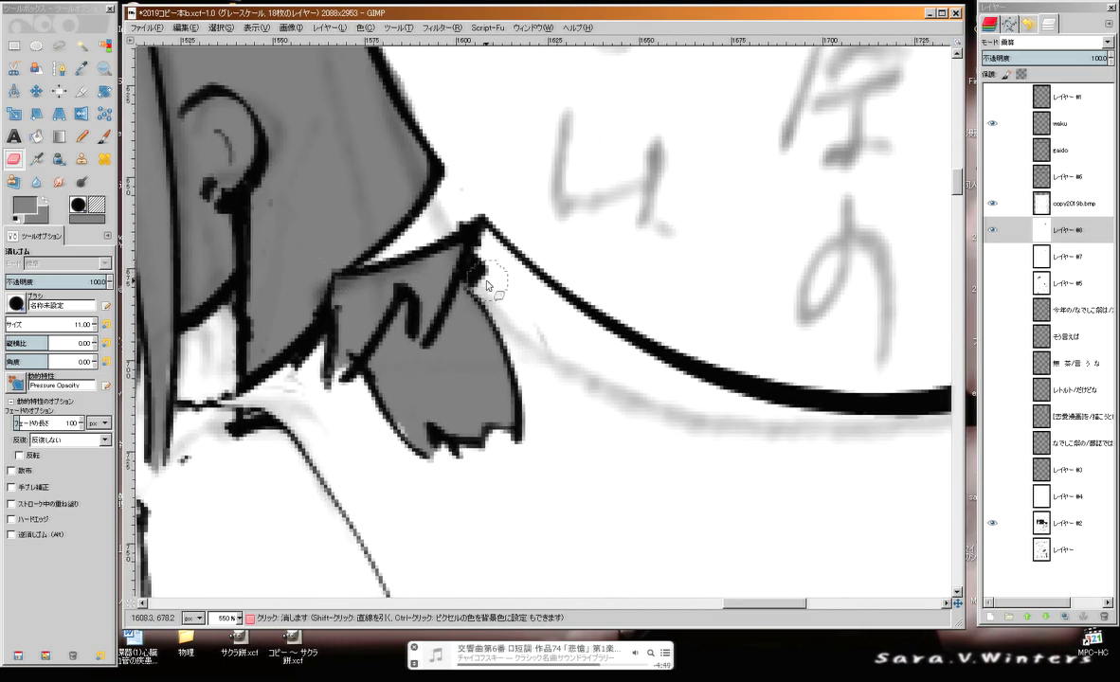
left_click_drag(433, 368, 537, 292)
scroll(494, 257, "down", 4)
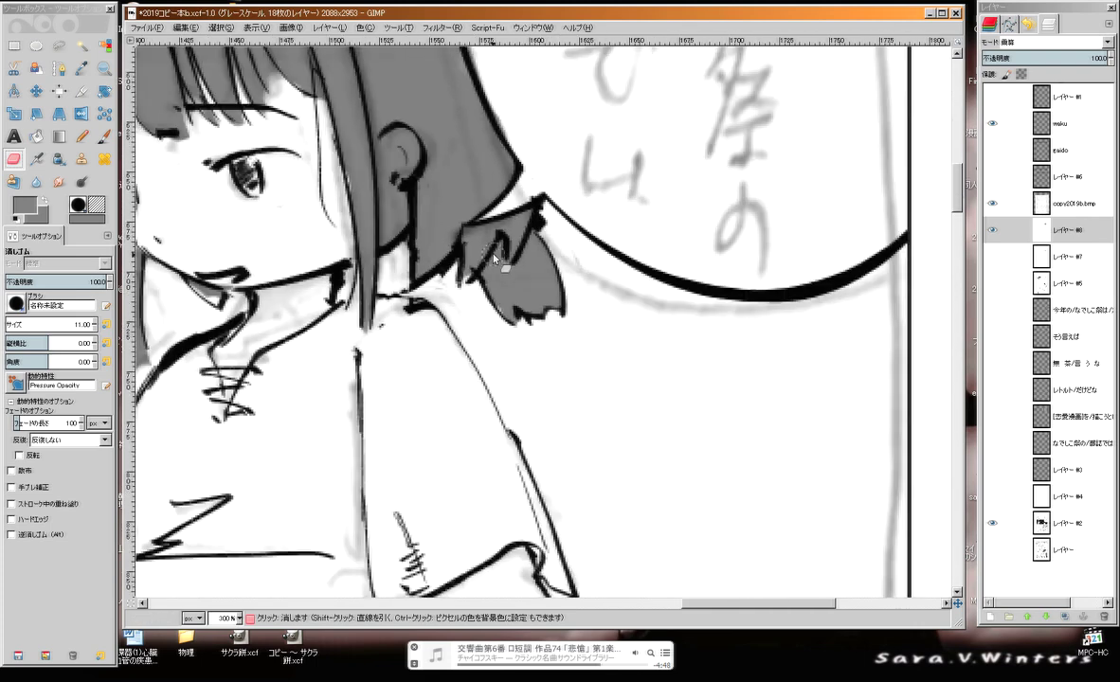
left_click_drag(420, 188, 454, 230)
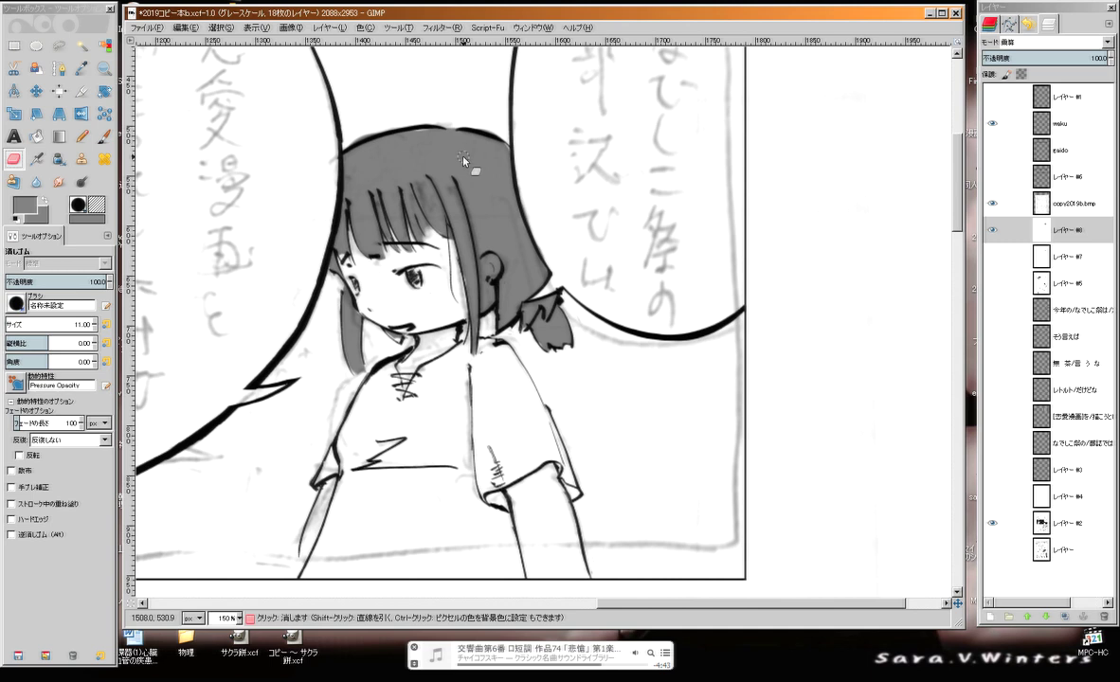
left_click_drag(995, 254, 361, 30)
left_click(363, 27)
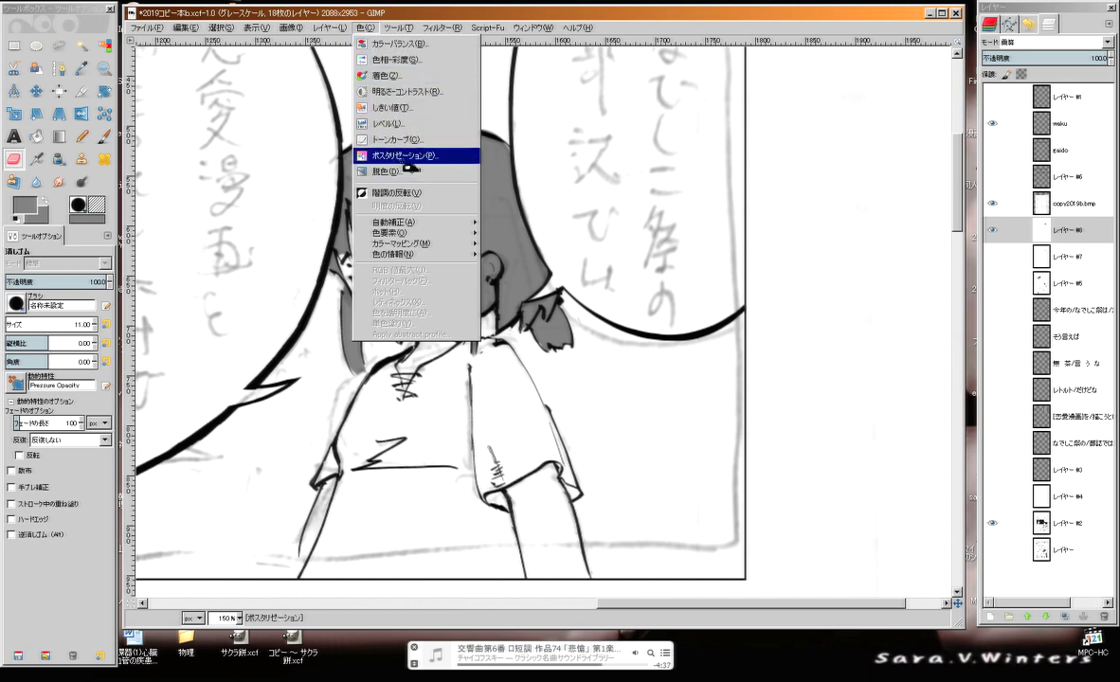
left_click(1062, 254)
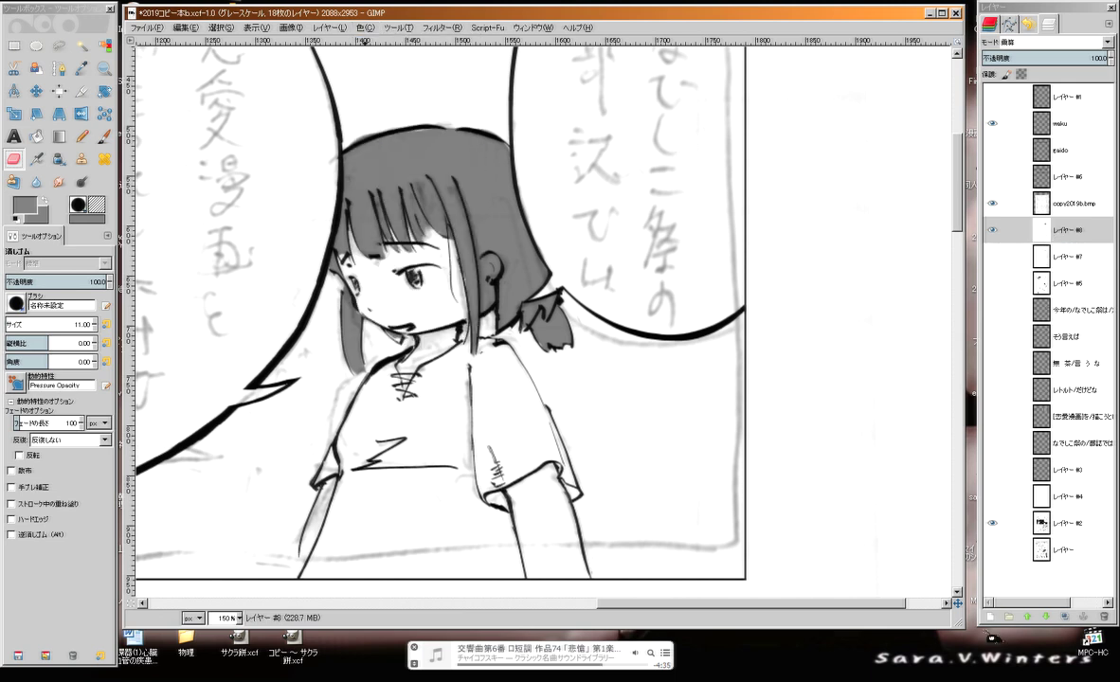
Add a new white-filled 2088 x 2953 px layer and place it directly beneath the grey hair tone layer
left_click_drag(999, 620, 990, 617)
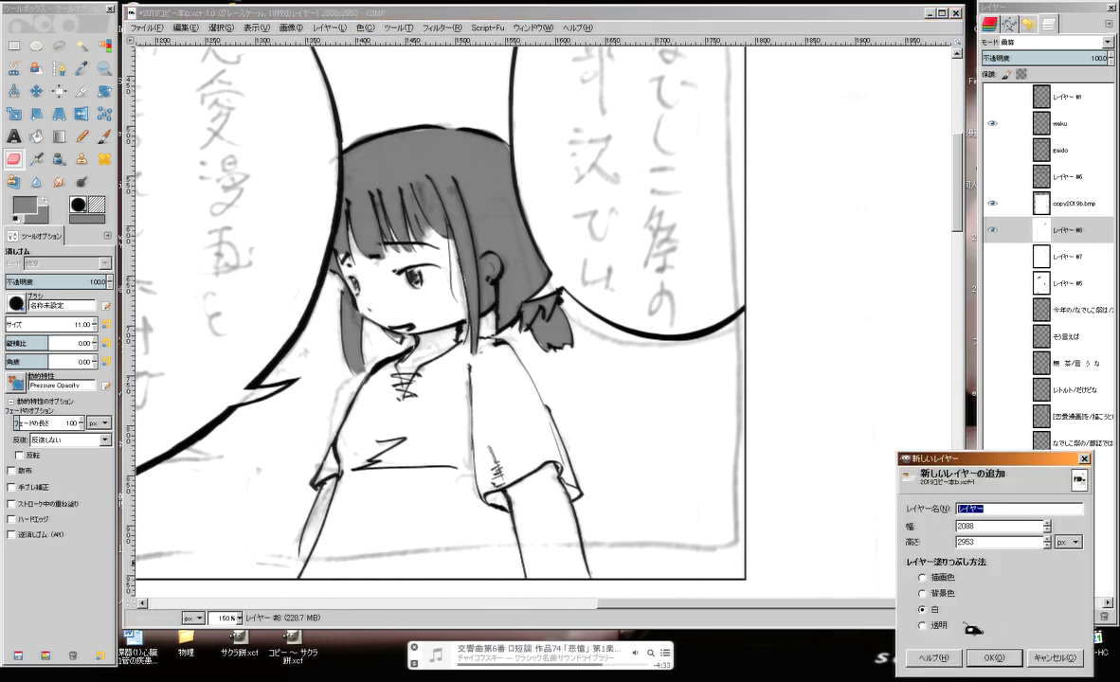
left_click(984, 662)
left_click_drag(1084, 228, 1079, 266)
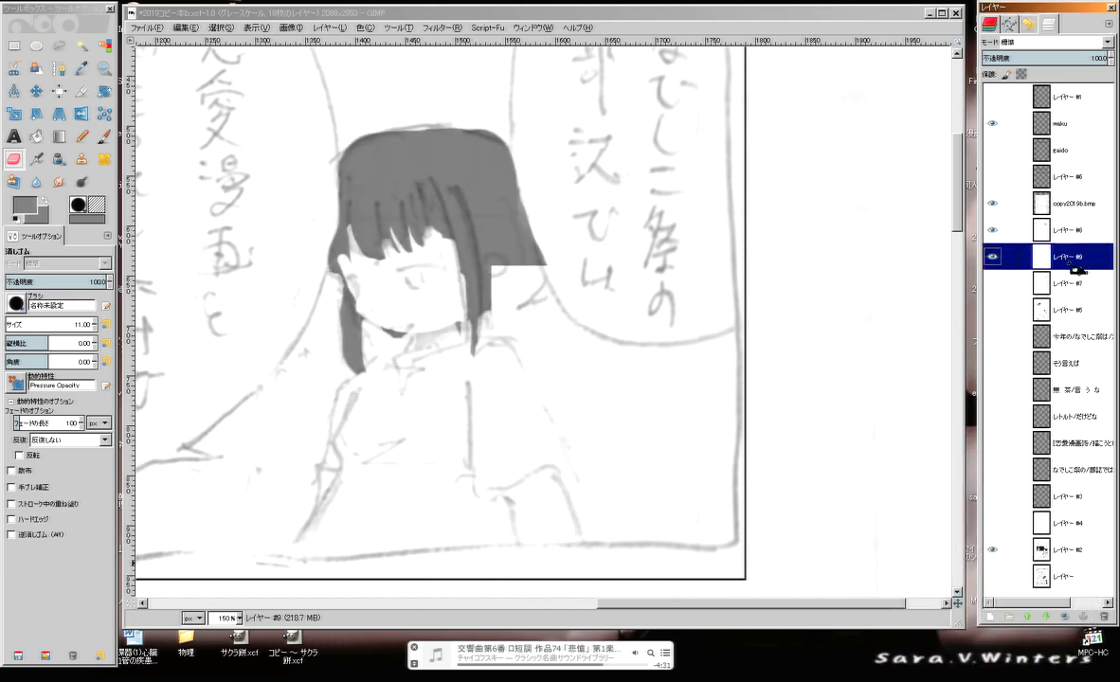
Merge the grey hair tone layer down onto the white layer
left_click(1063, 237)
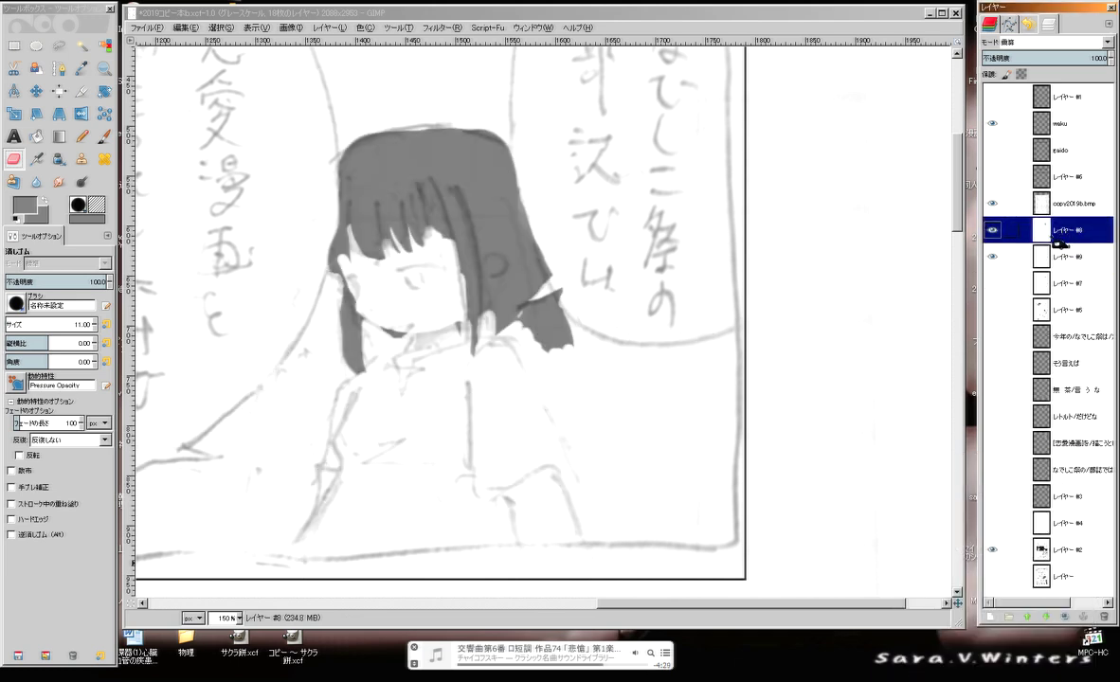
left_click(1082, 263)
left_click(1075, 230)
right_click(1069, 227)
left_click(1033, 323)
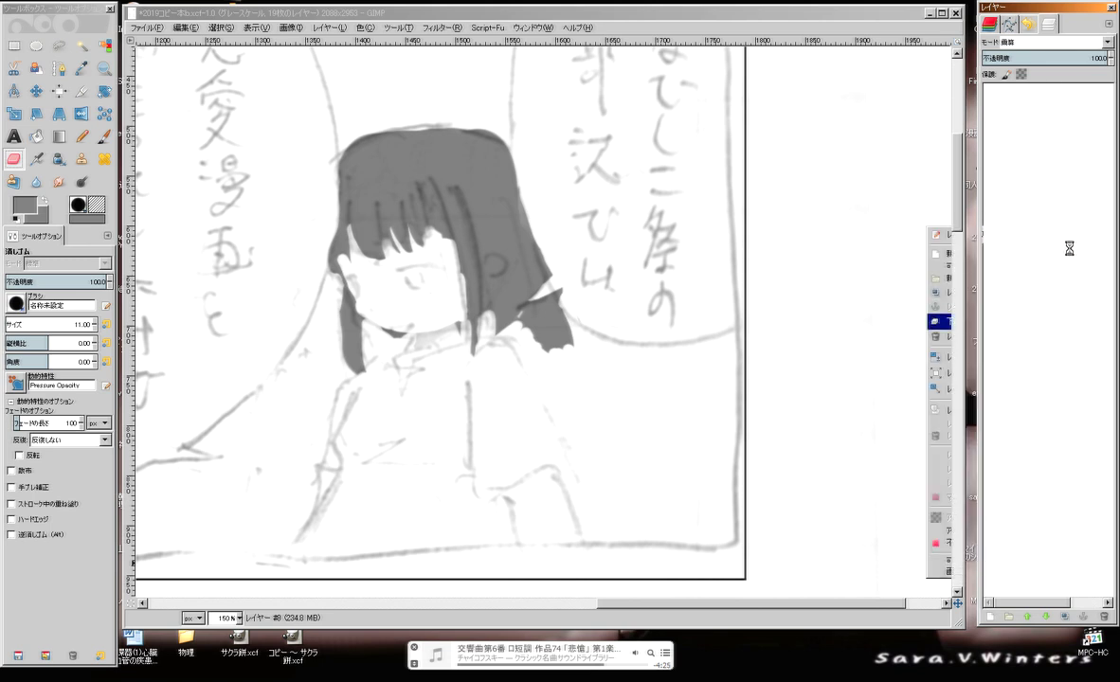
key("m")
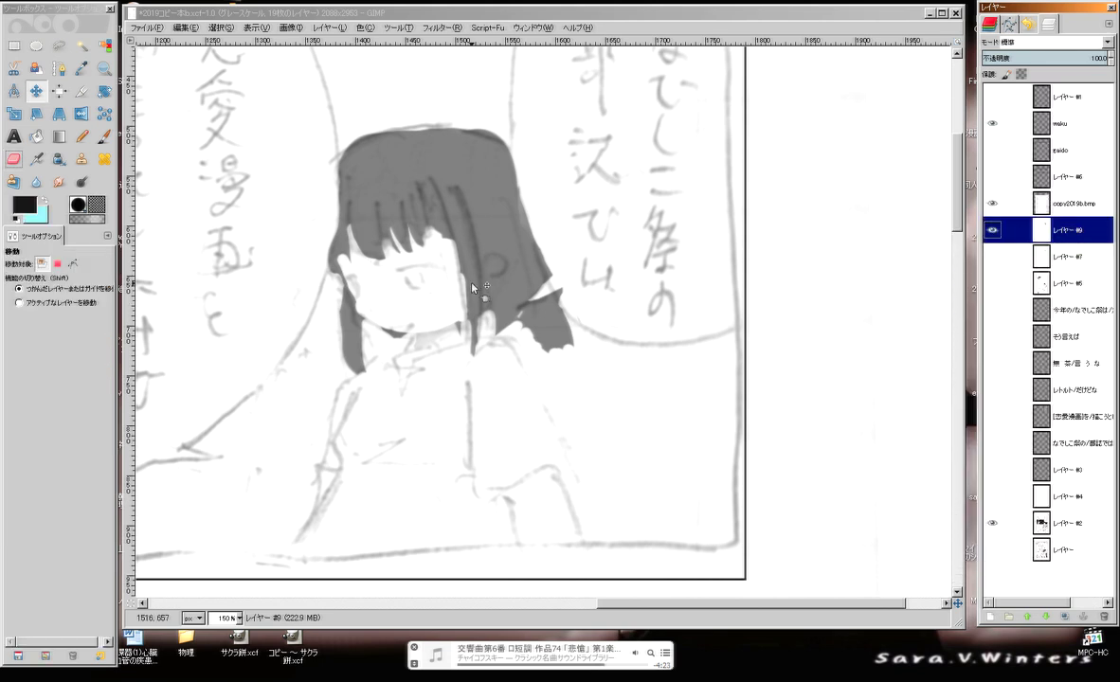
Invert the colours of the merged hair tone layer
left_click(367, 30)
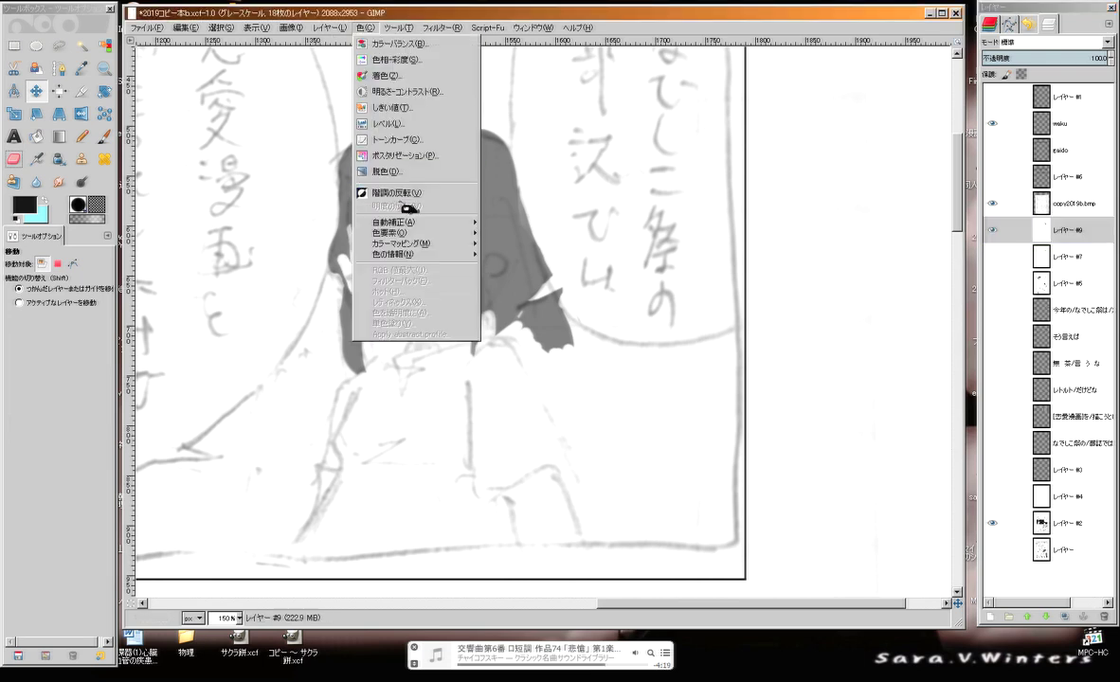
left_click(401, 199)
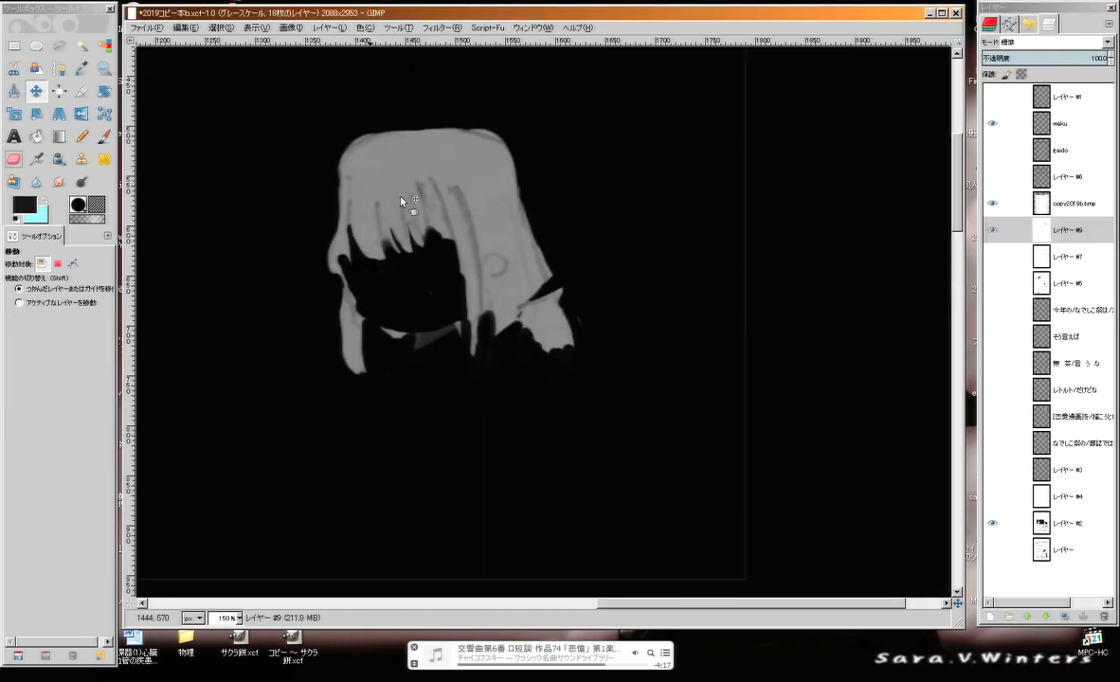
left_click(513, 30)
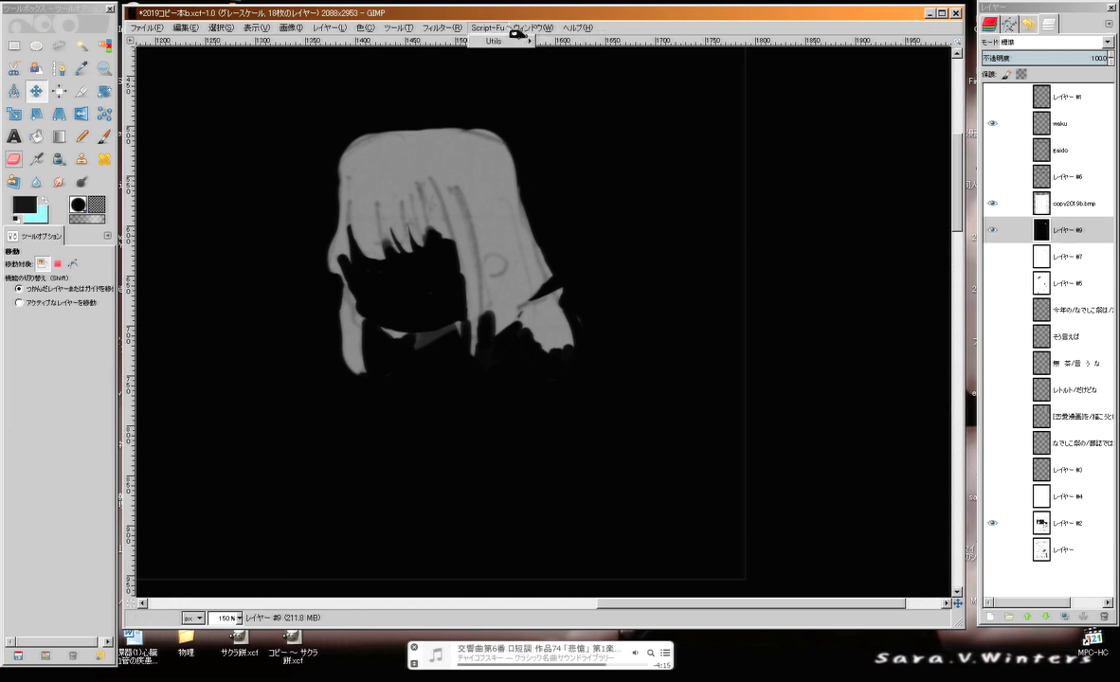
left_click(493, 30)
left_click(443, 28)
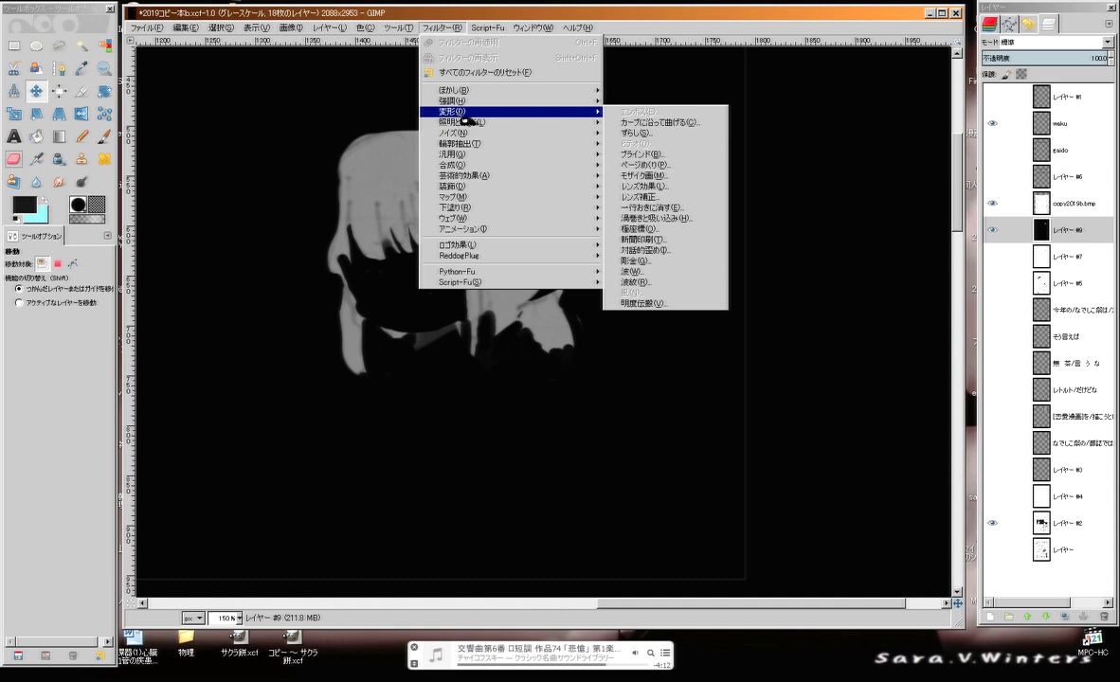
left_click(680, 241)
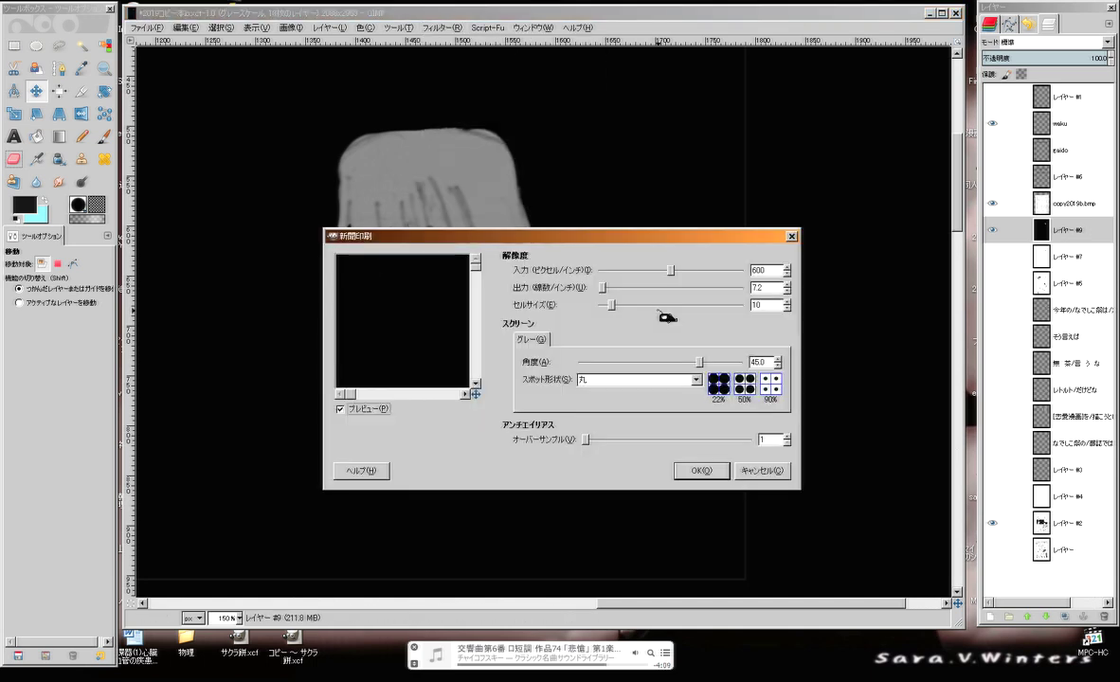
left_click_drag(334, 299, 477, 347)
left_click_drag(475, 394, 489, 390)
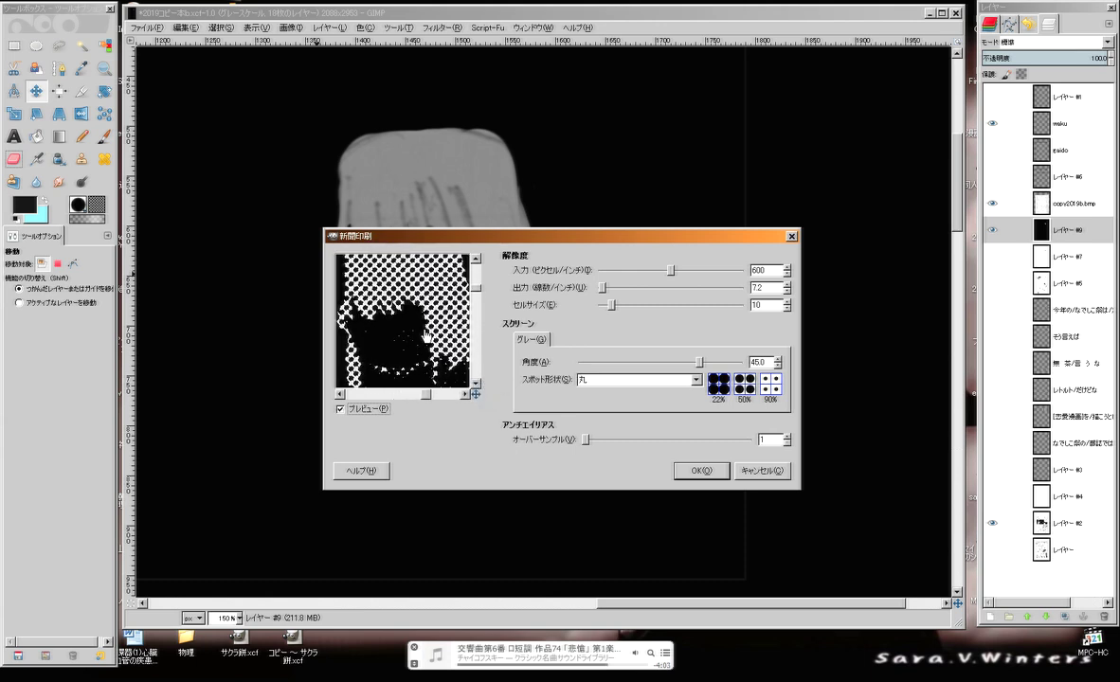
left_click_drag(422, 328, 427, 347)
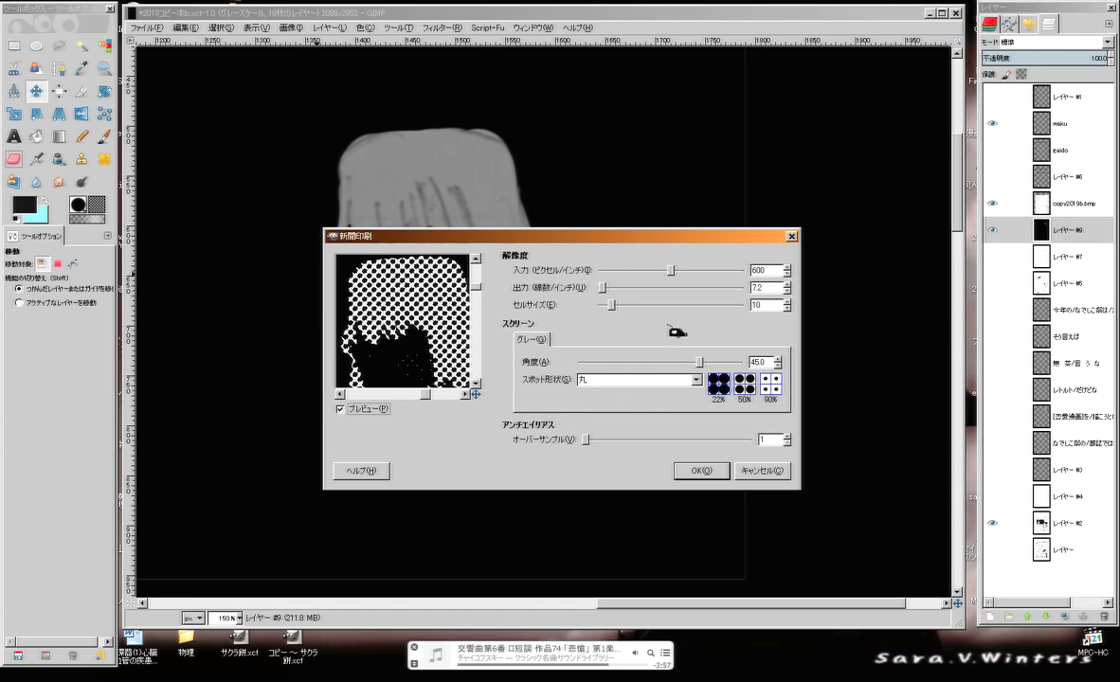
left_click(694, 440)
left_click(676, 439)
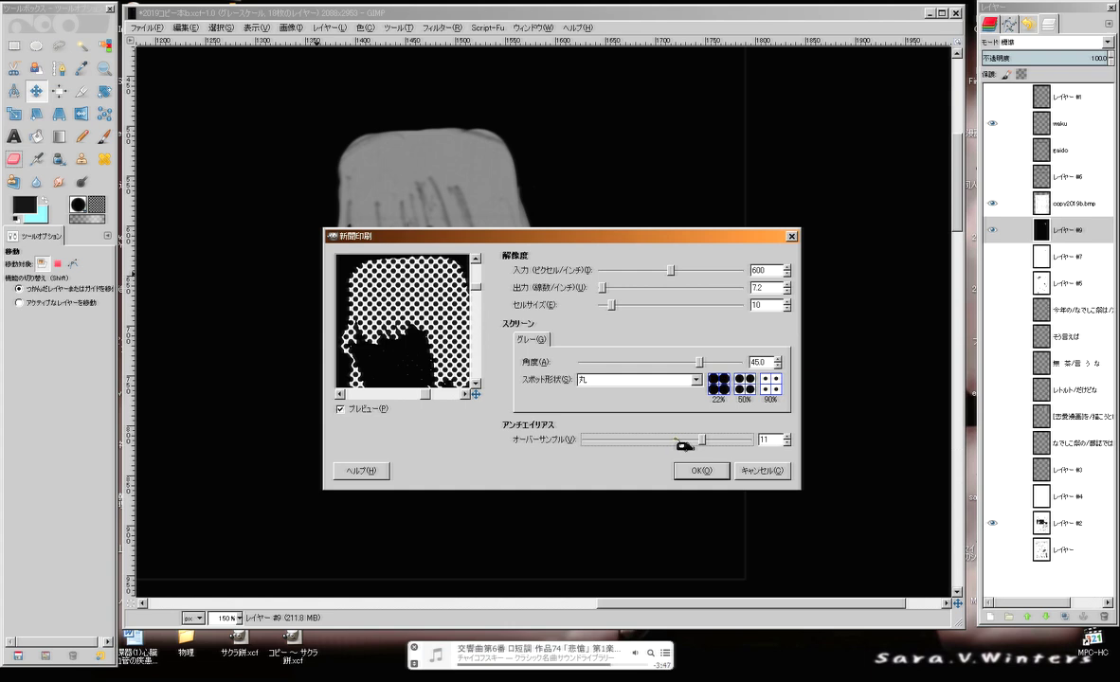
left_click(758, 471)
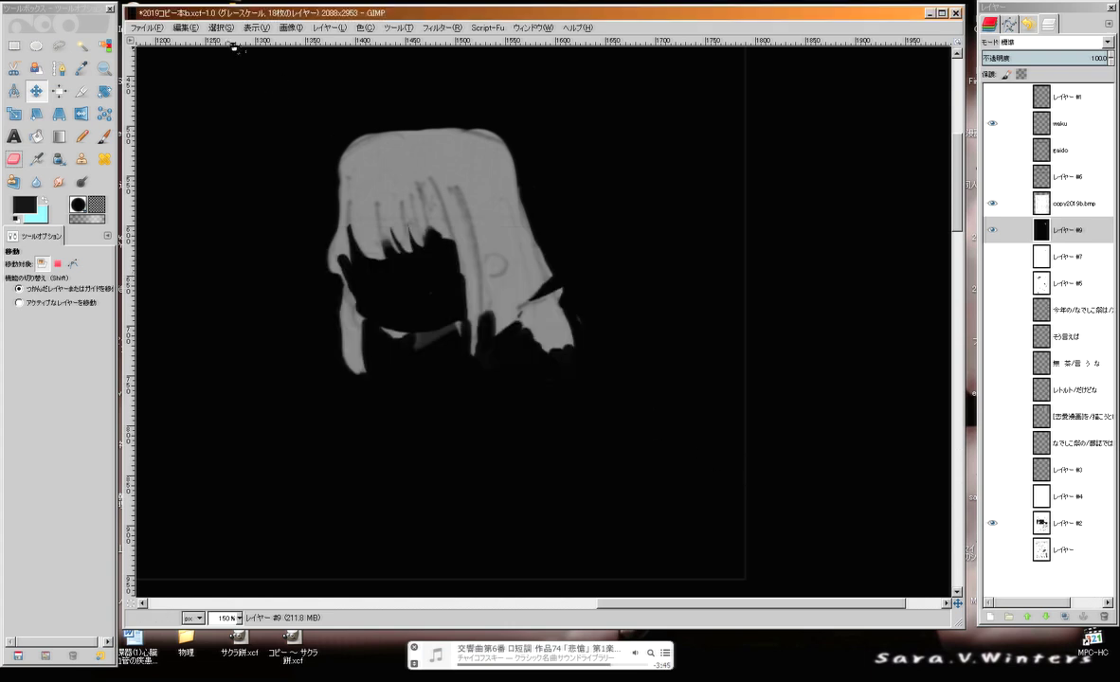
Undo the colour inversion of the hair tone layer
left_click(185, 27)
left_click(189, 42)
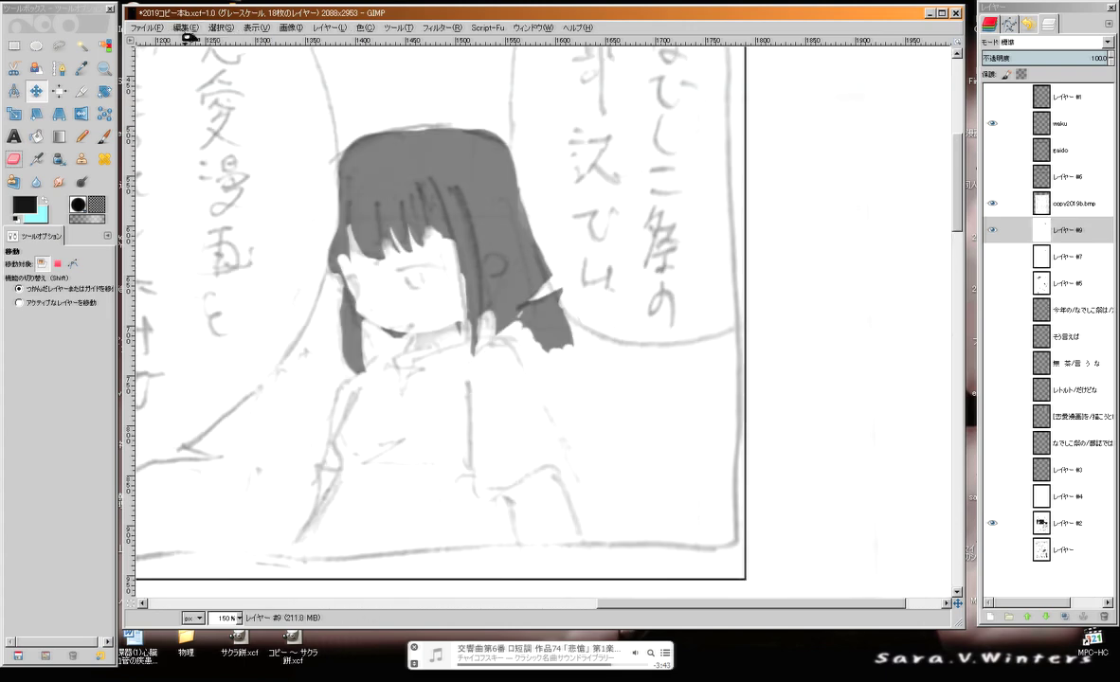
left_click(185, 27)
left_click(185, 28)
Start the Newsprint filter on the merged hair tone layer and set its antialiasing oversample to 5
left_click(398, 28)
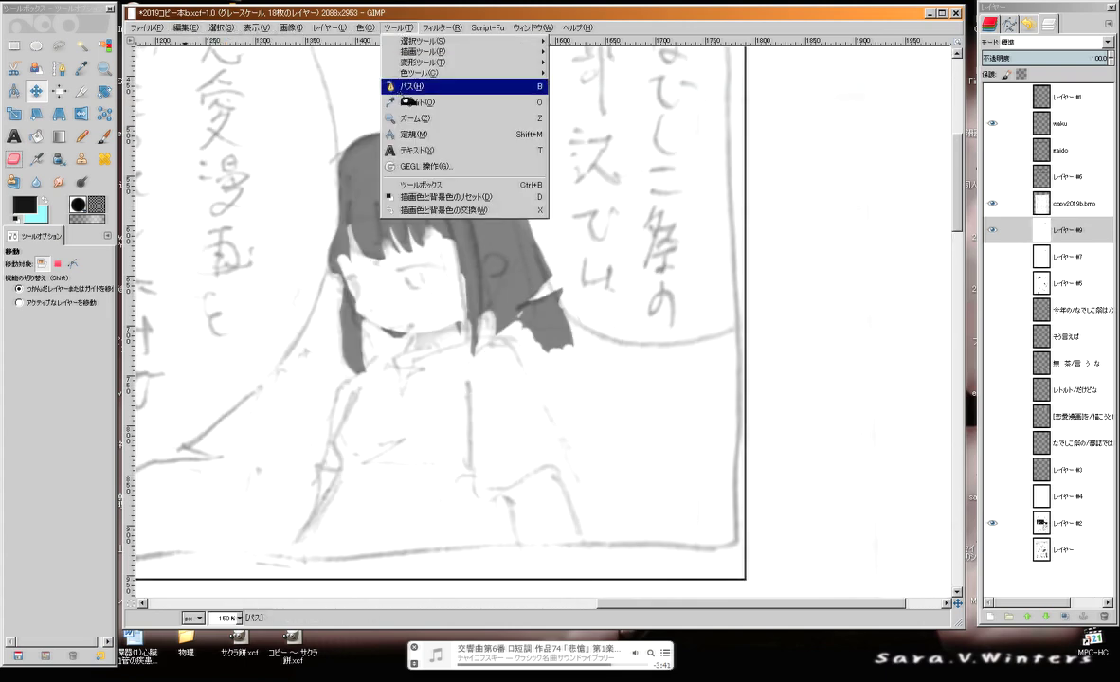
mouse_move(368, 28)
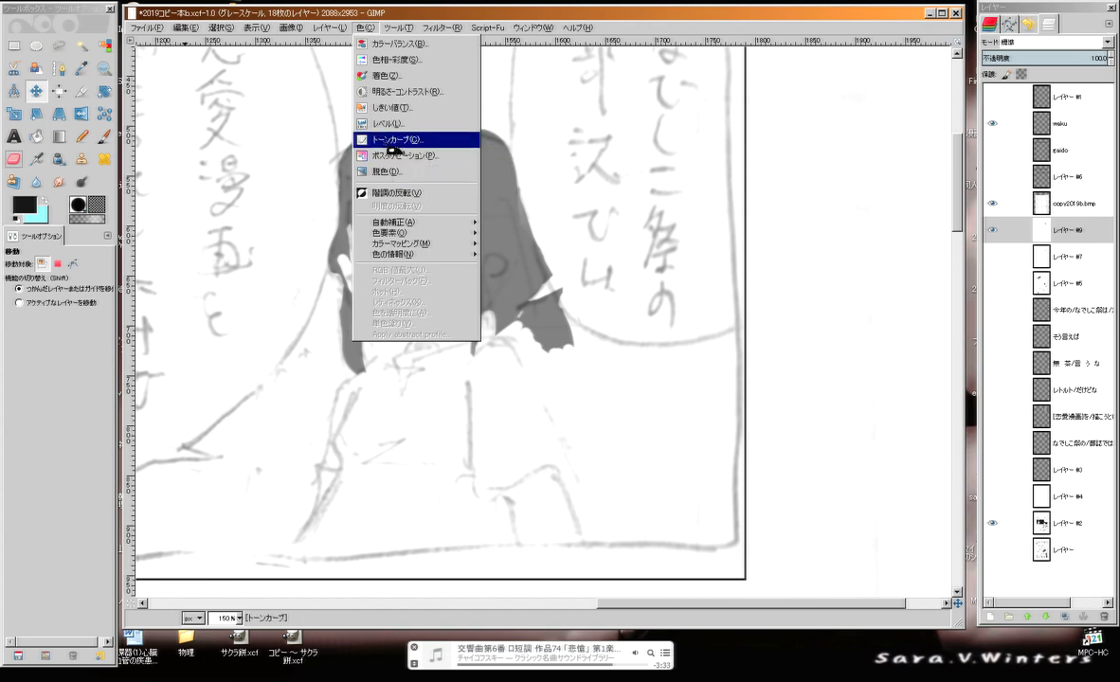
left_click(455, 29)
left_click(461, 34)
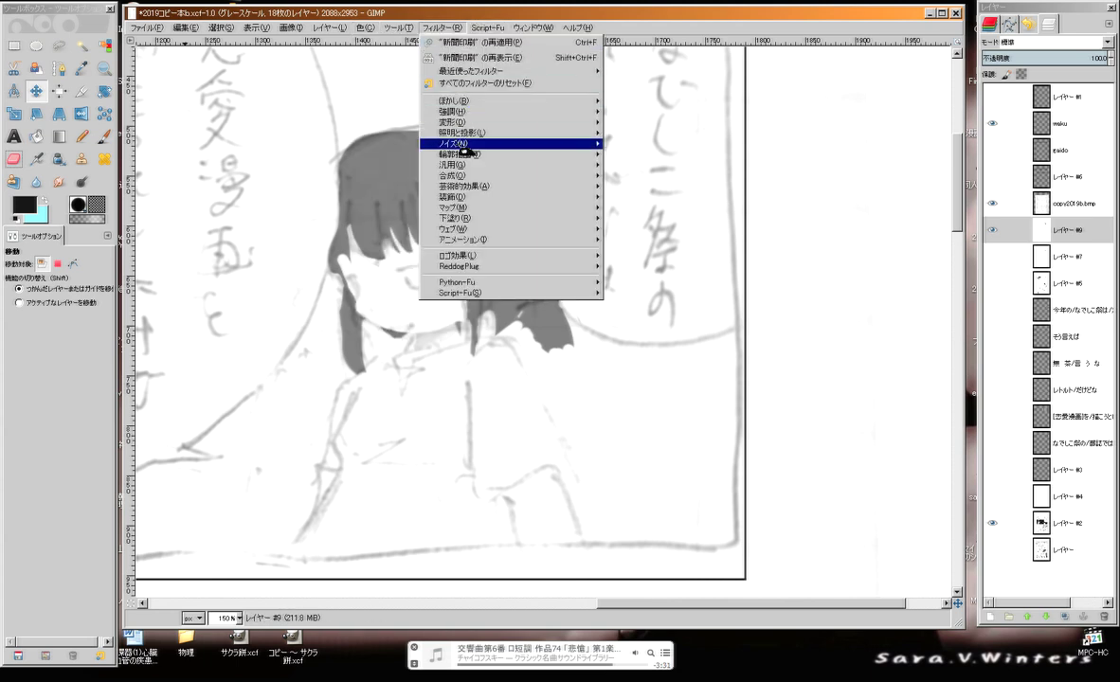
mouse_move(465, 124)
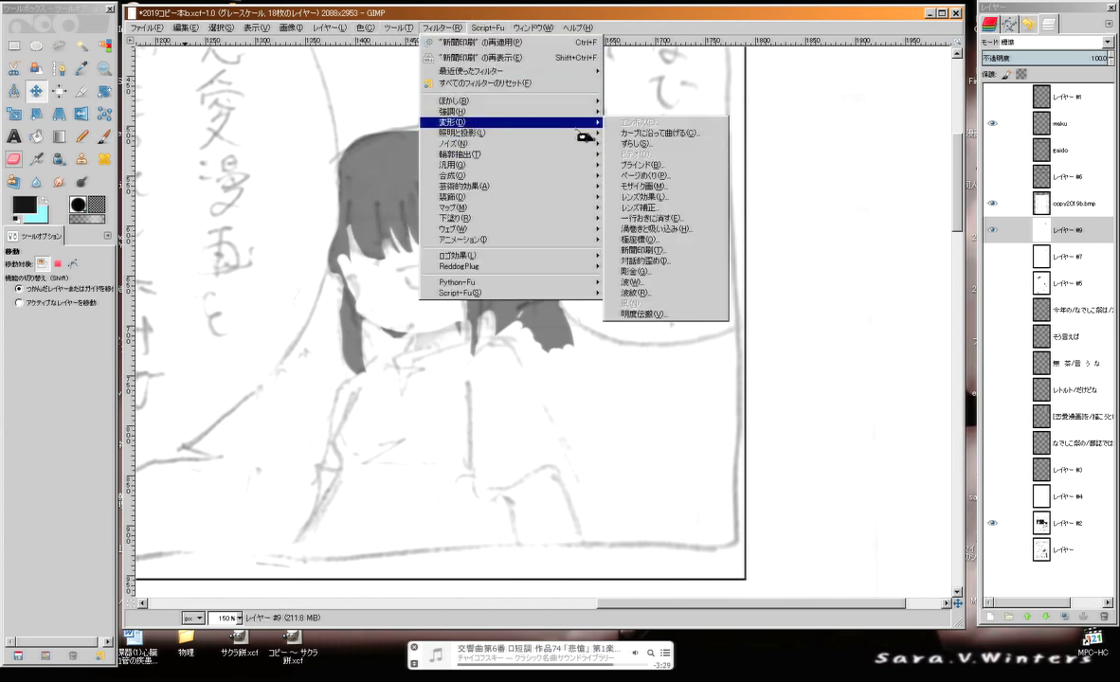
left_click(671, 250)
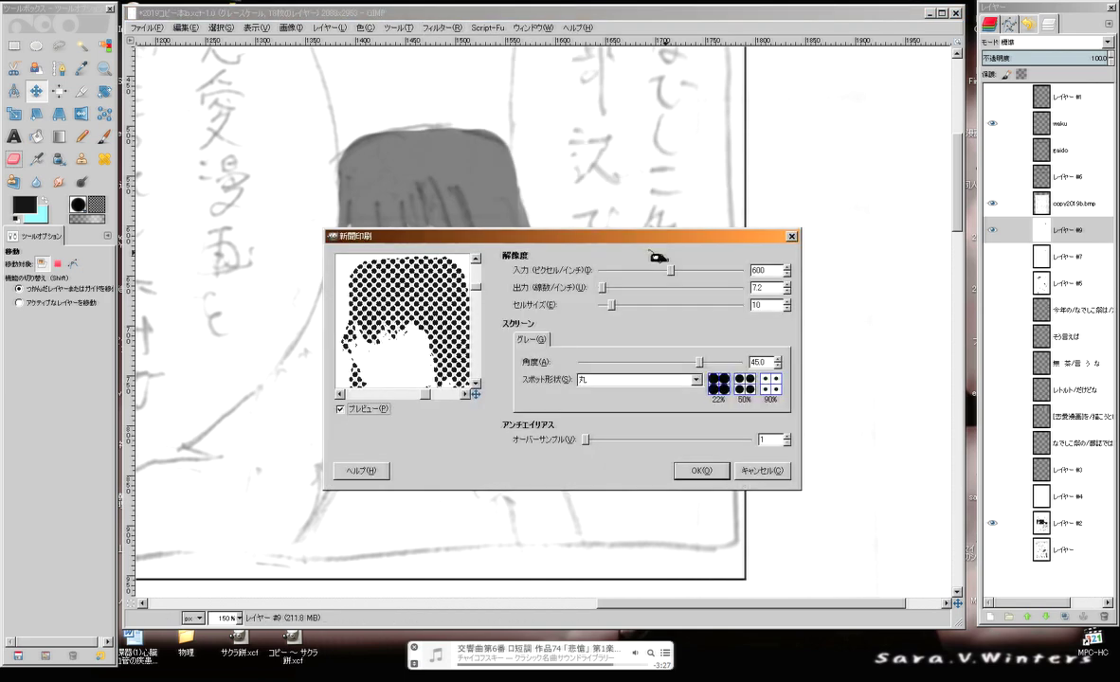
mouse_move(434, 333)
left_mouse_down()
mouse_move(453, 314)
mouse_move(453, 342)
left_mouse_up()
left_click(612, 439)
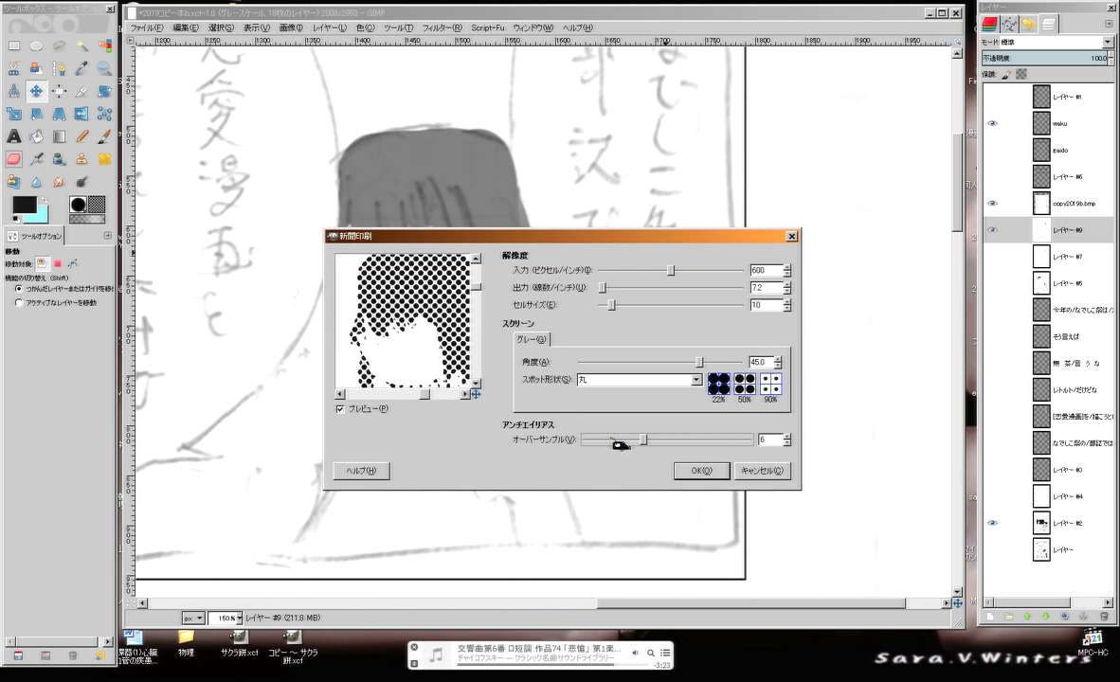
left_click_drag(648, 443, 633, 442)
Apply Newsprint to the merged hair tone layer with a cell size of 4 and a screen angle of 47°
left_click(788, 310)
left_click(788, 310)
left_click(788, 310)
left_click(787, 310)
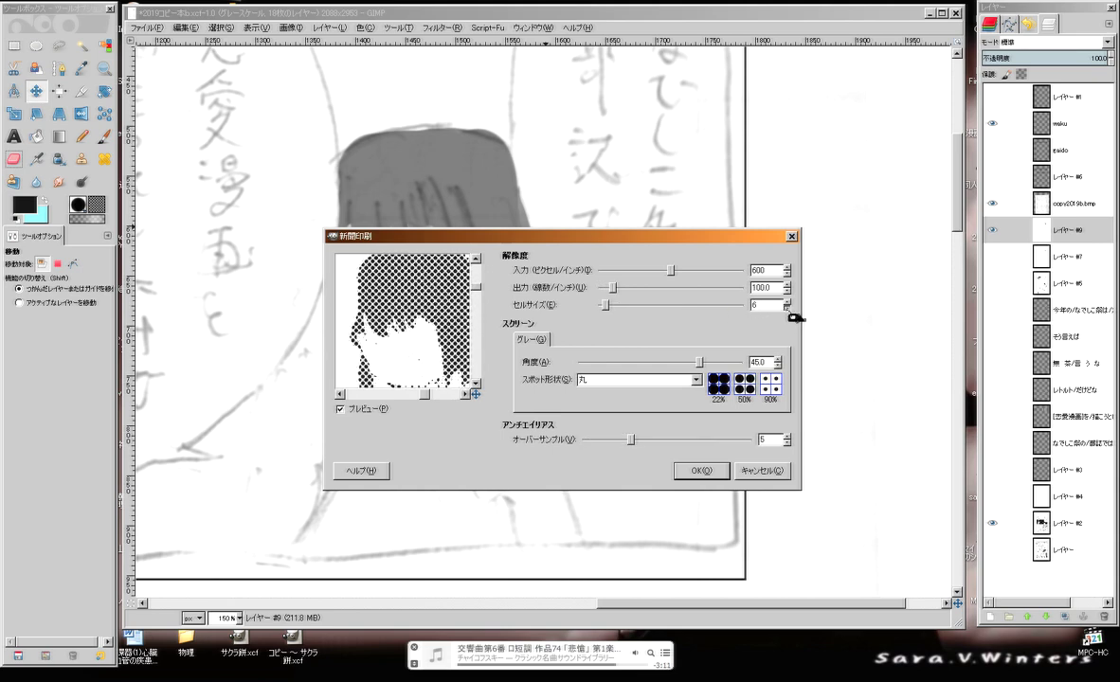
left_click(787, 310)
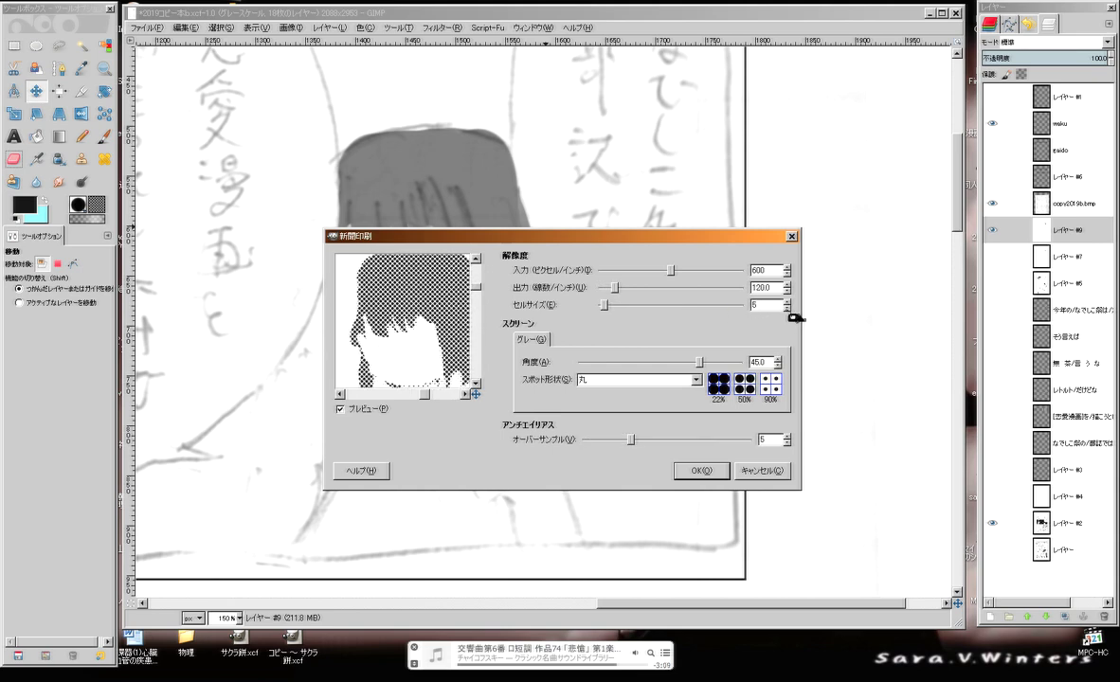
scroll(795, 316, "down", 1)
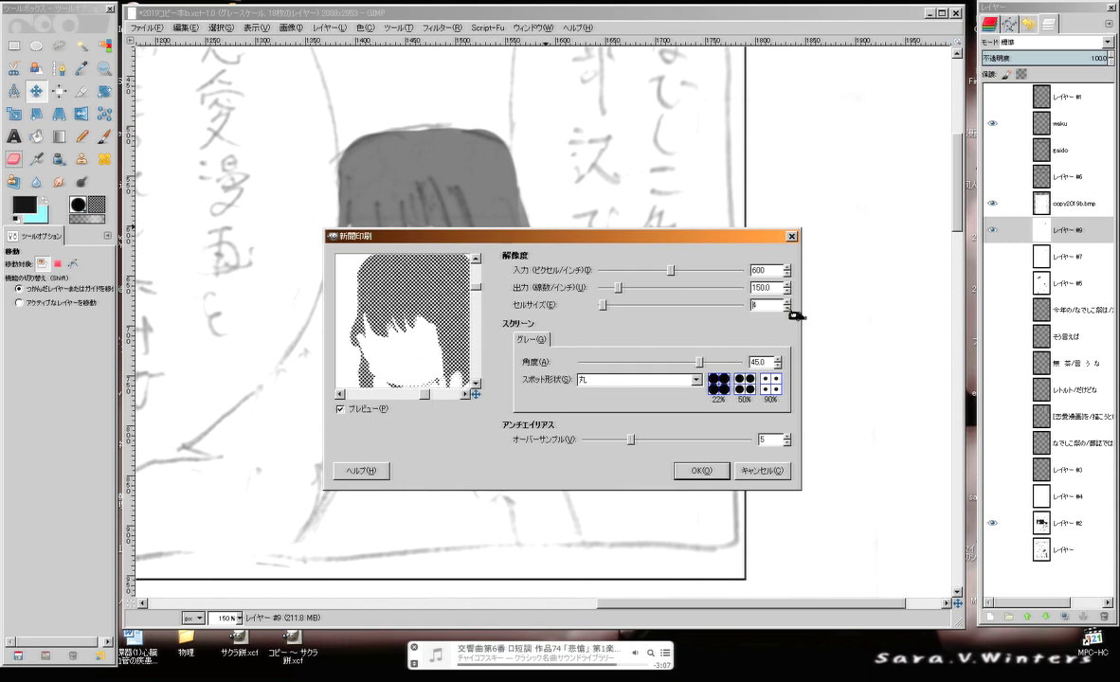
scroll(795, 311, "up", 1)
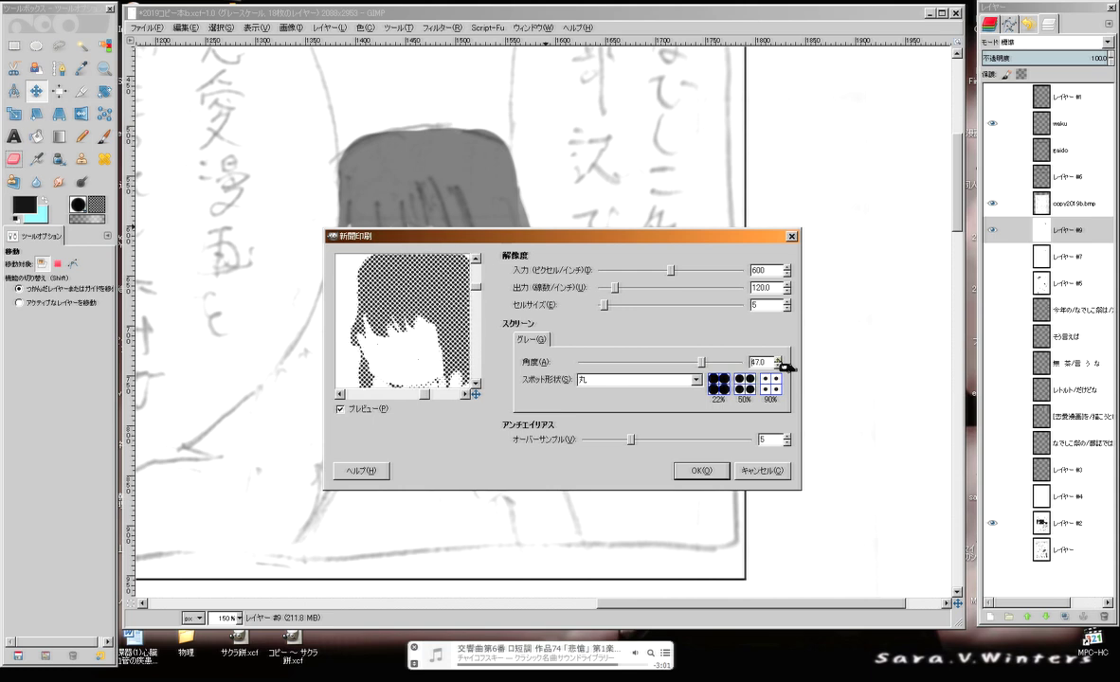
left_click(779, 359)
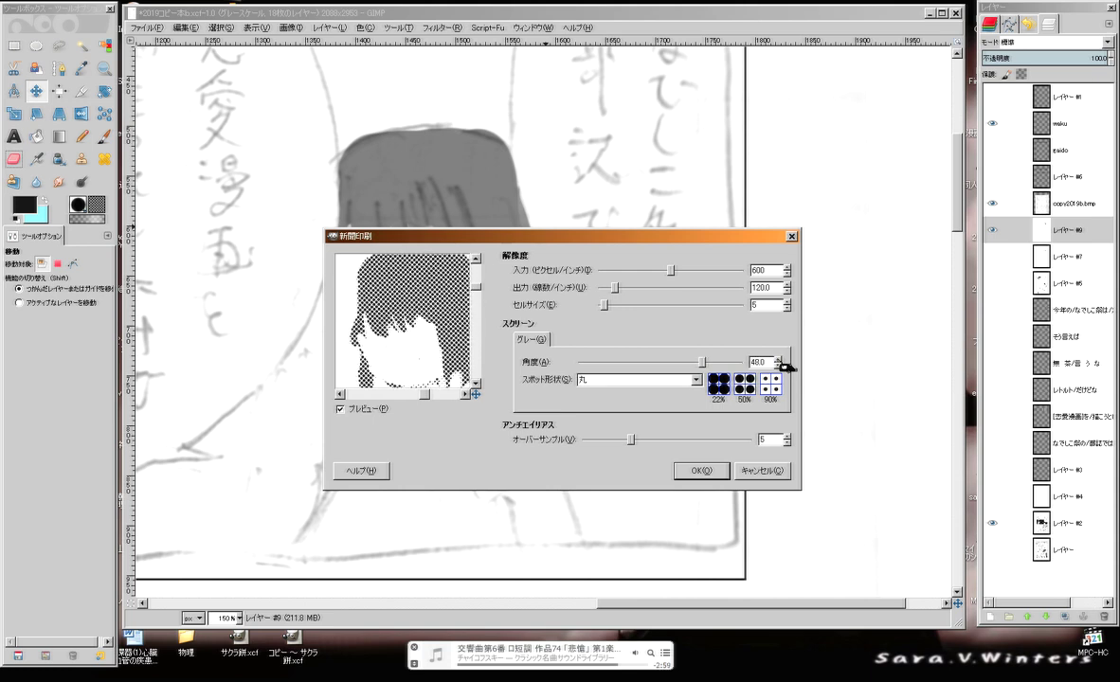
left_click(779, 366)
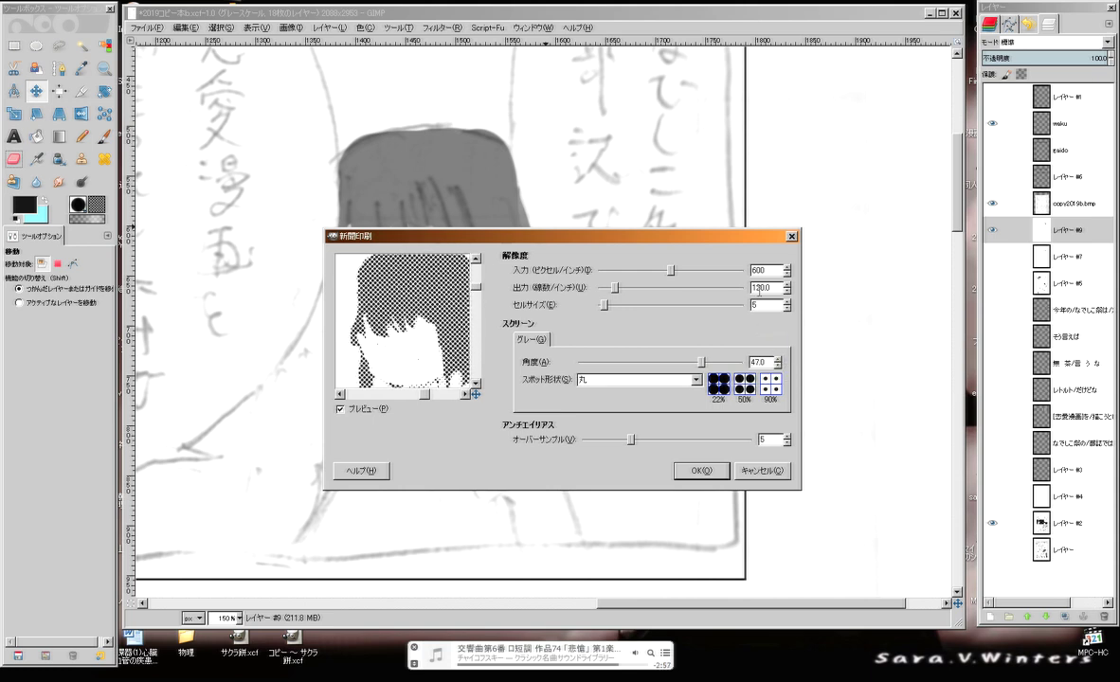
left_click(787, 309)
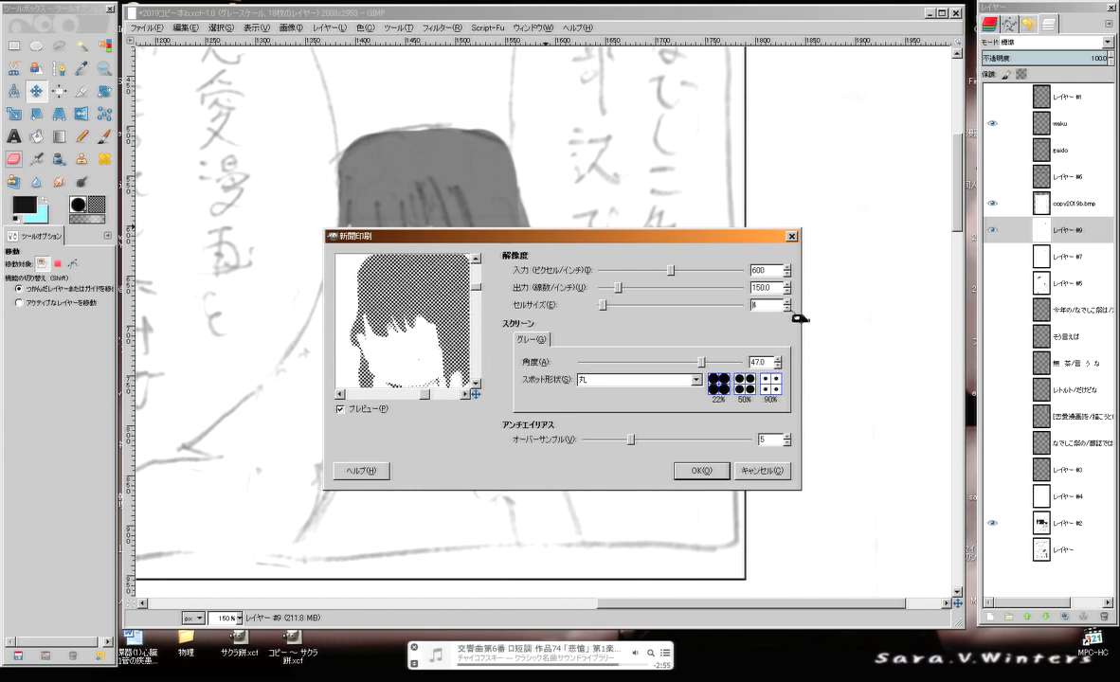
left_click(703, 471)
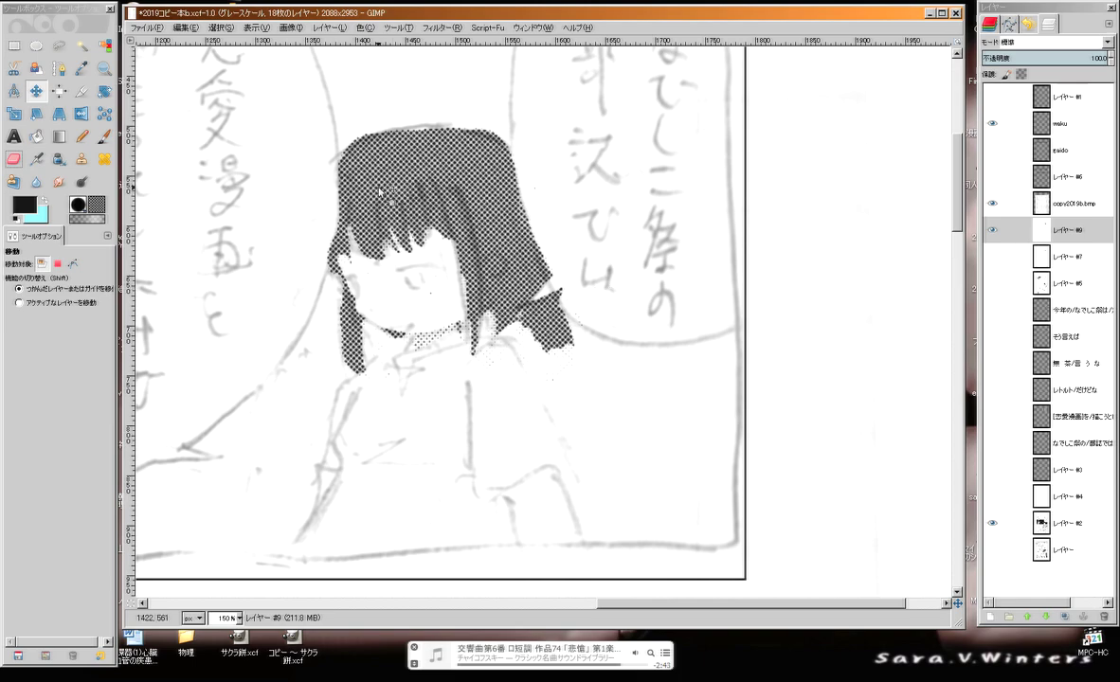
Check the hair's halftone dots at pixel level and undo the Newsprint effect
scroll(317, 171, "up", 4)
scroll(317, 170, "up", 4)
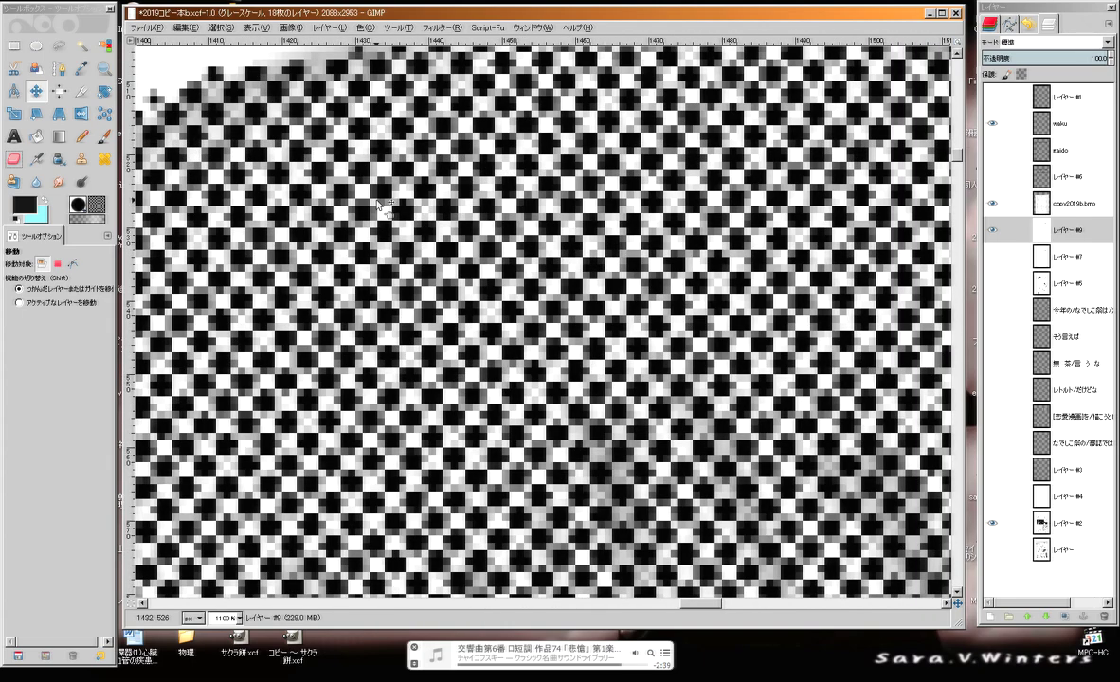
scroll(350, 193, "down", 4)
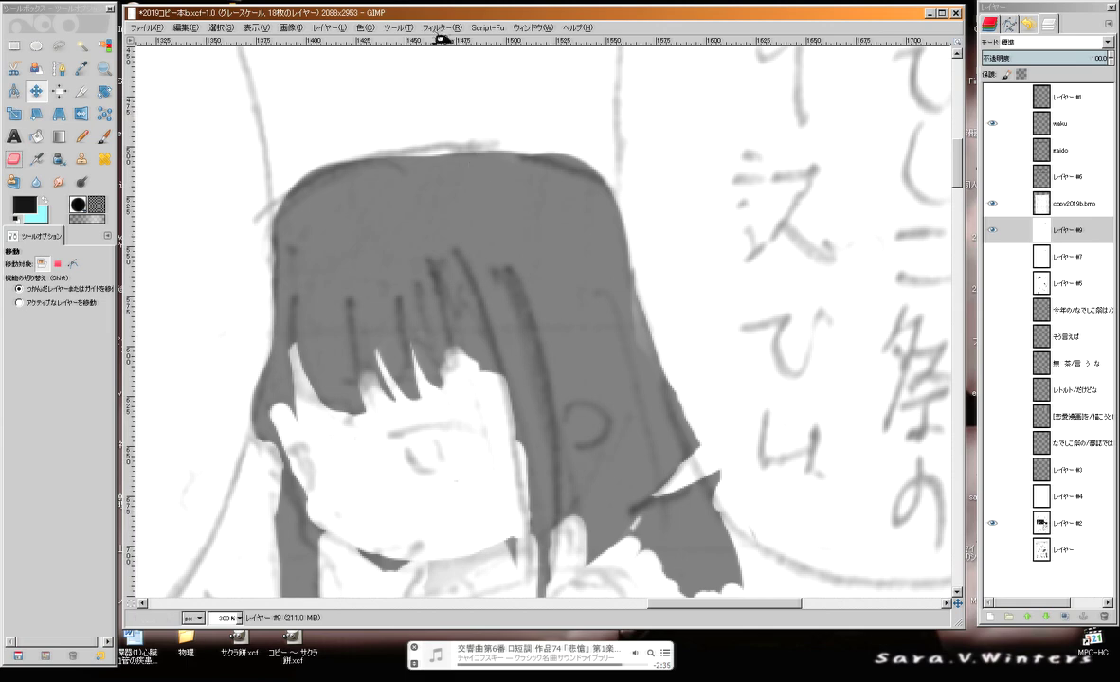
Start Newsprint again on the hair tone layer and set its antialiasing oversample to 15
left_click(443, 28)
left_click(443, 28)
left_click(443, 28)
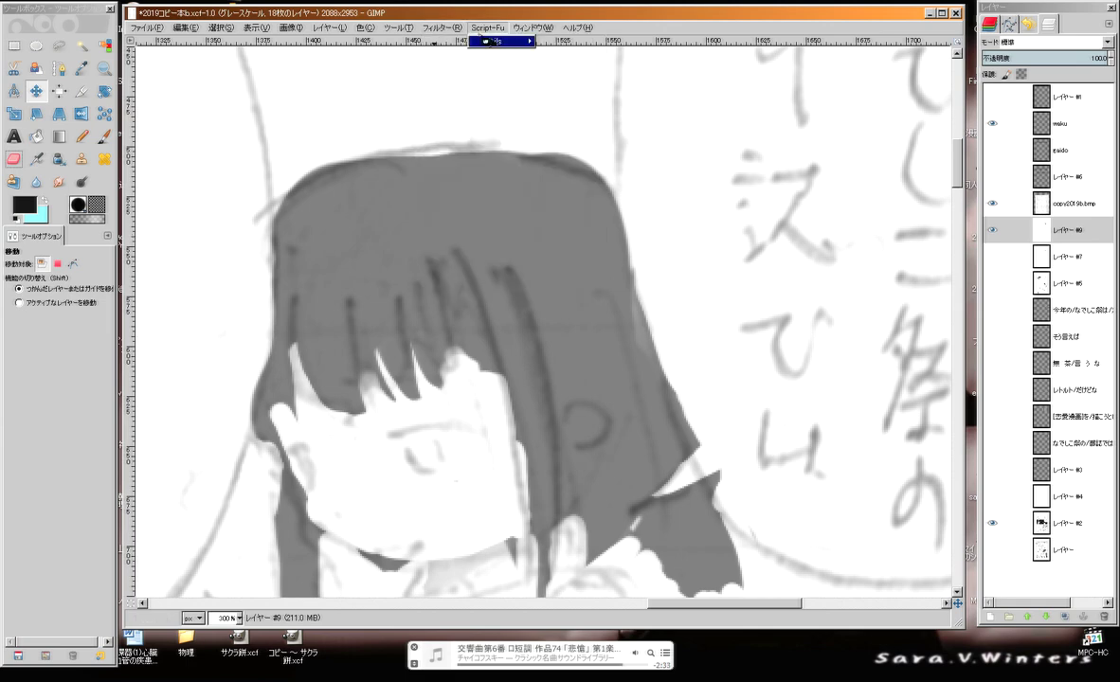
mouse_move(495, 30)
mouse_move(438, 28)
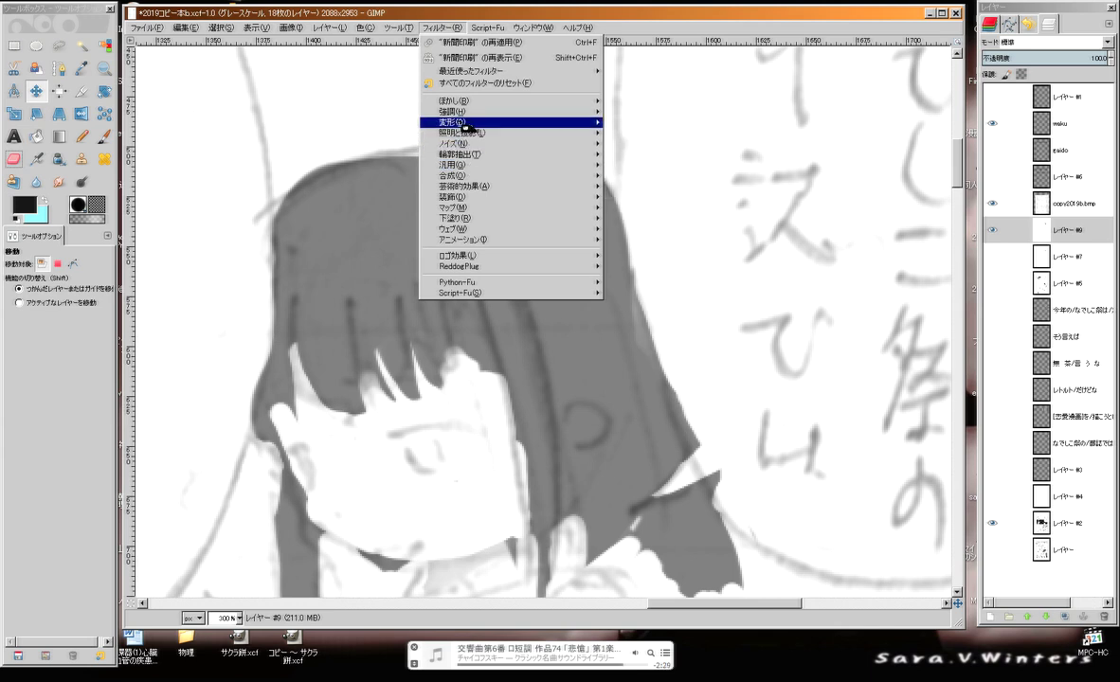
mouse_move(559, 122)
left_click(668, 251)
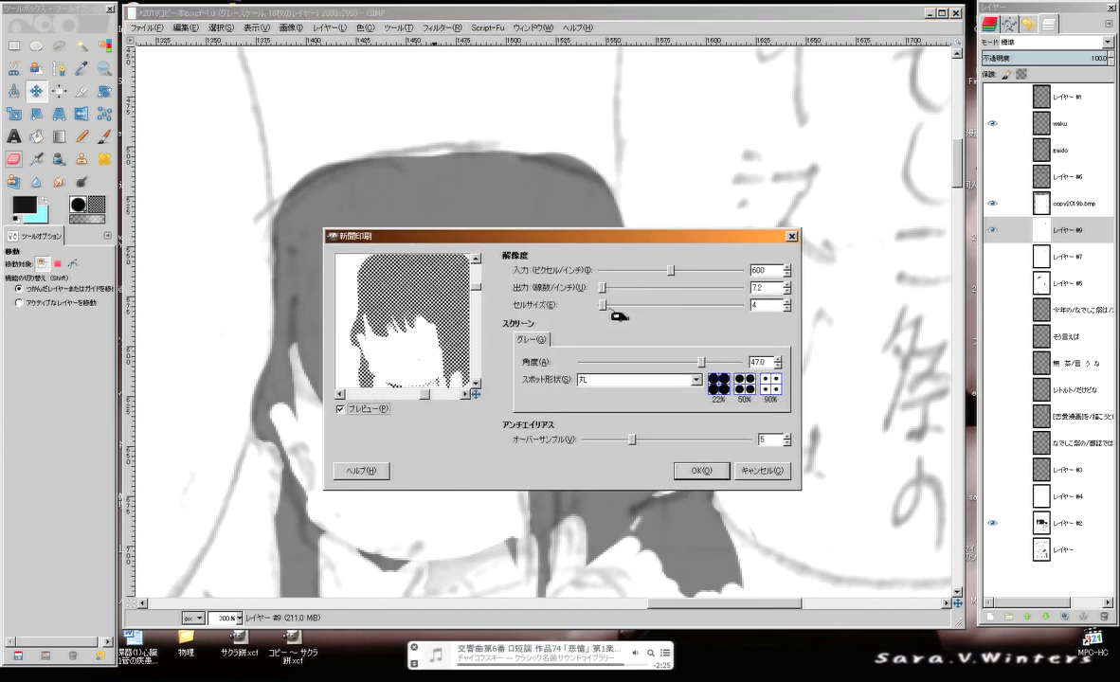
left_click_drag(629, 441, 748, 441)
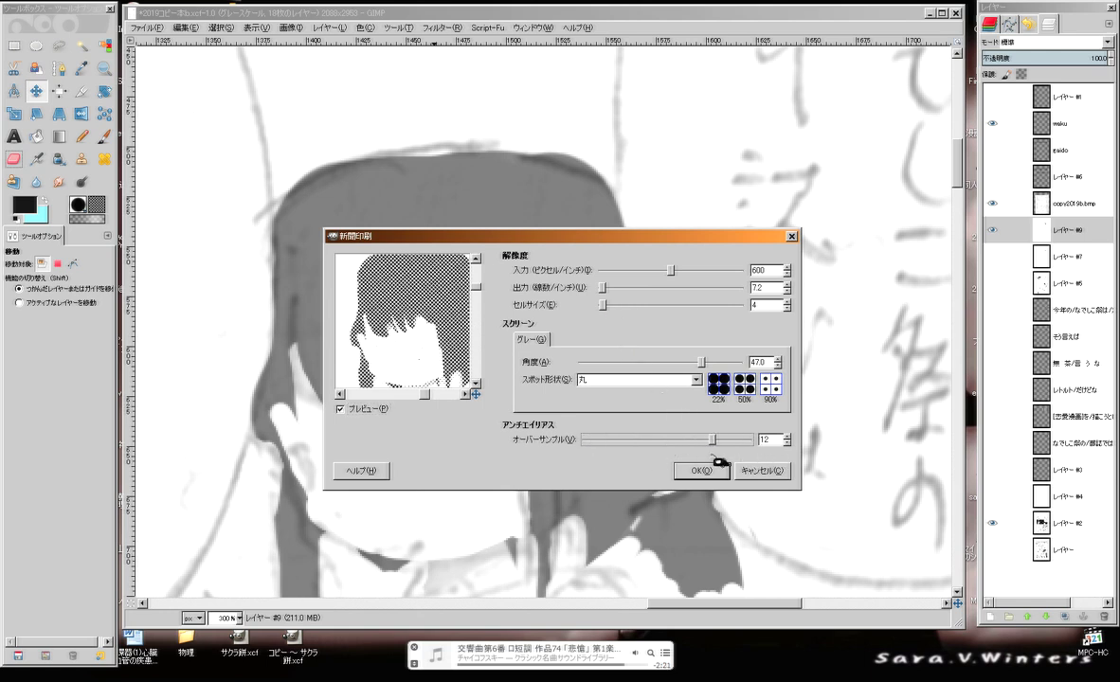
Set the angle of the grey screen in Newsprint to 30°
left_click(778, 366)
left_click(778, 367)
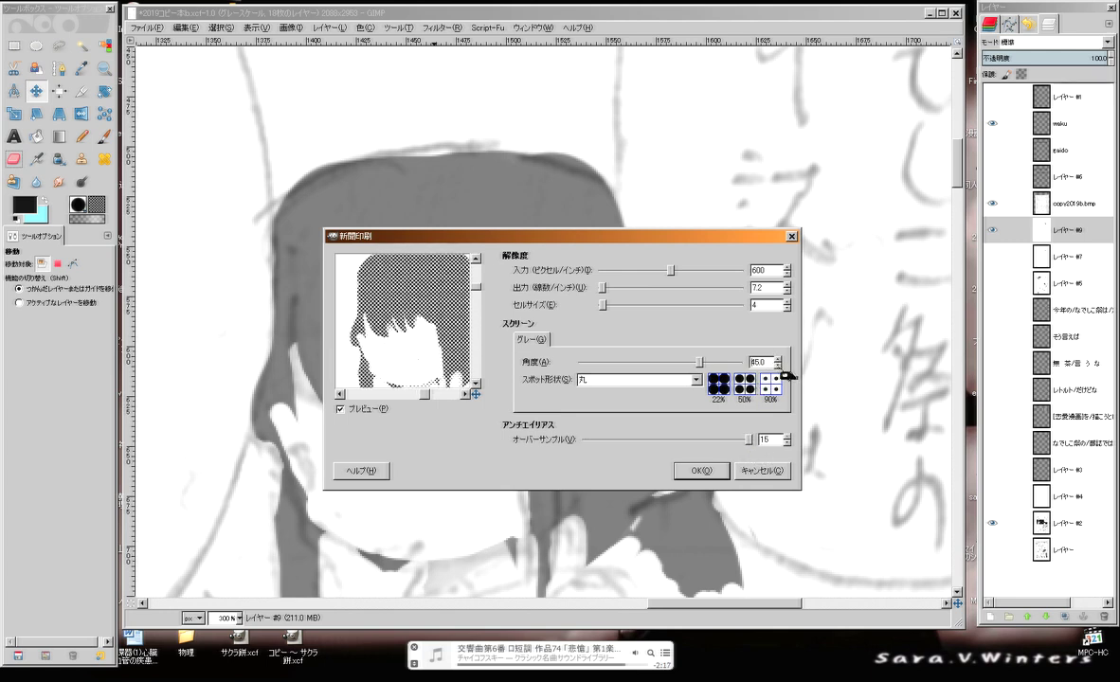
left_click(736, 366)
left_click(682, 366)
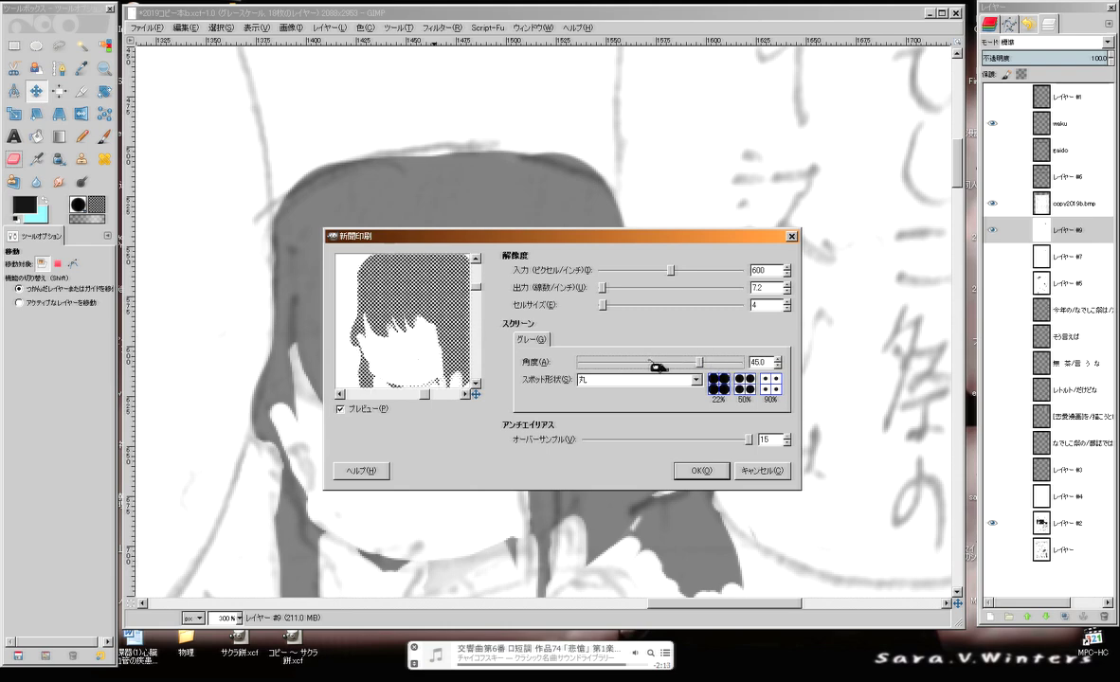
left_click(650, 367)
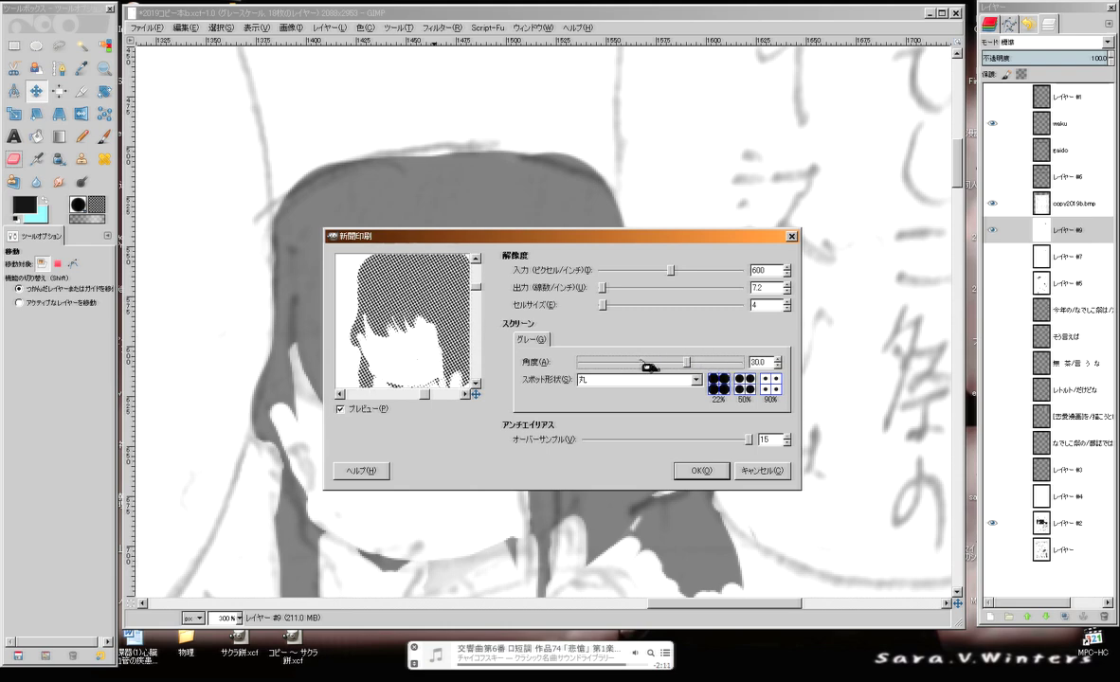
left_click(650, 368)
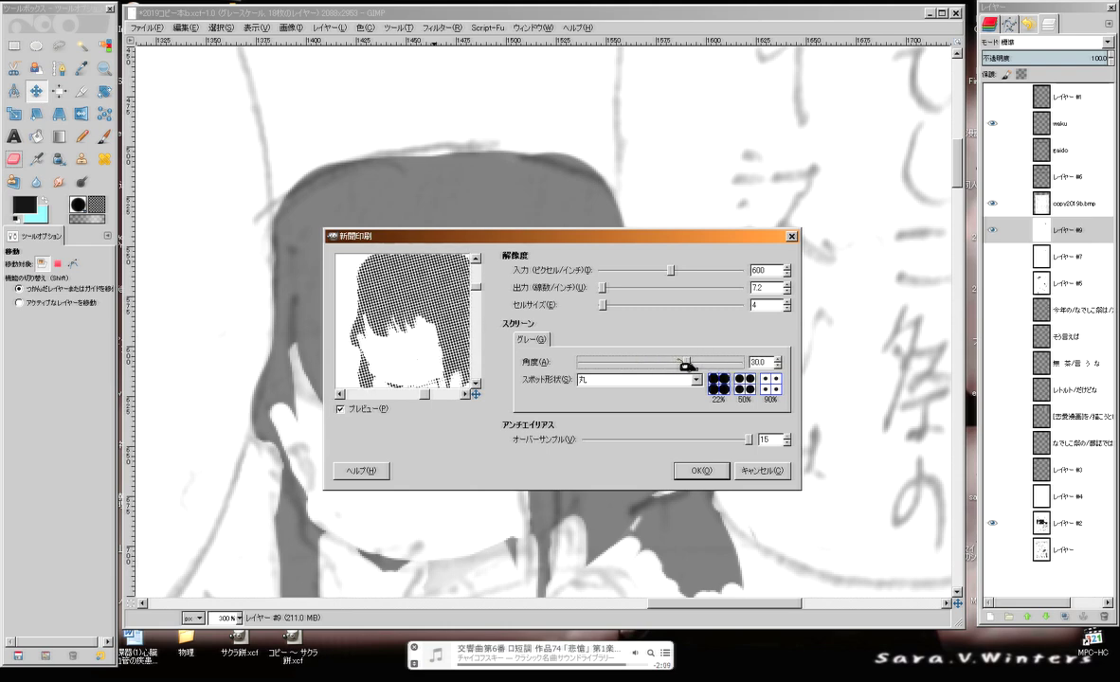
left_click(682, 365)
Set the Newsprint cell size to 5 and apply the filter to the hair tone layer
left_click(645, 306)
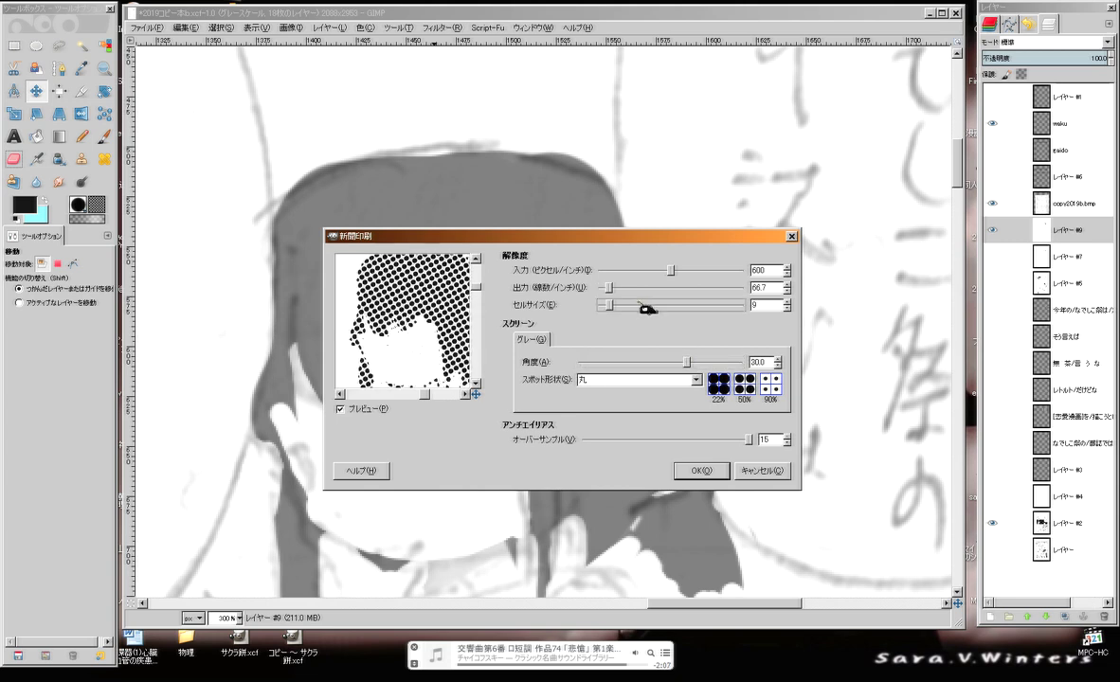
left_click(642, 306)
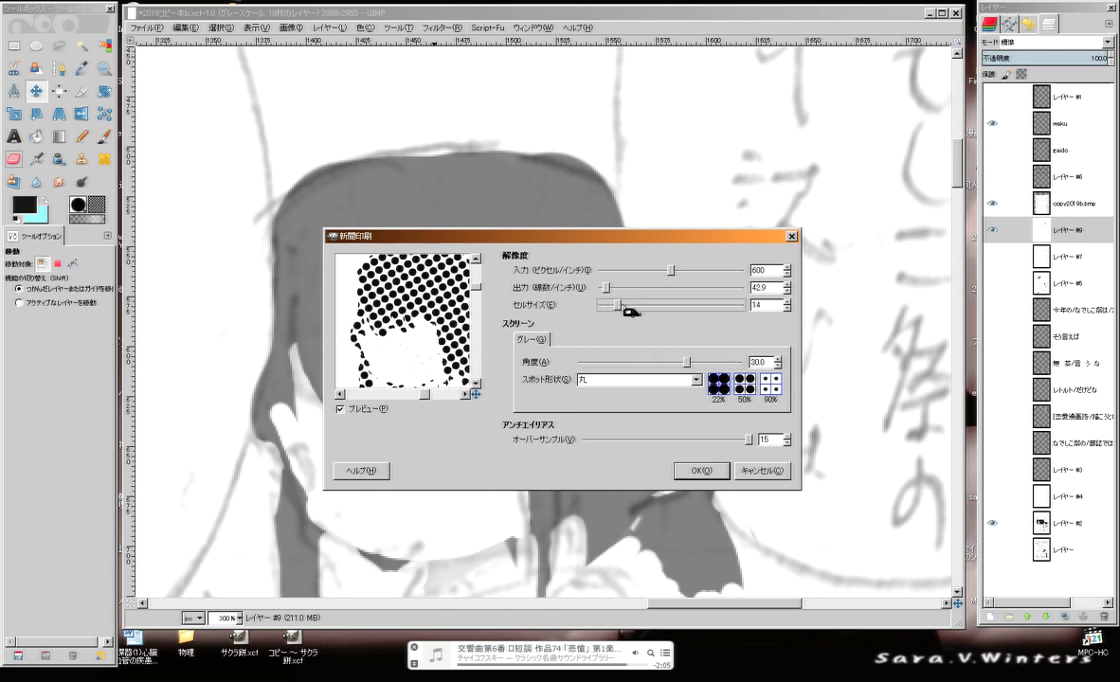
mouse_move(627, 307)
left_mouse_down()
mouse_move(685, 307)
mouse_move(615, 316)
left_mouse_up()
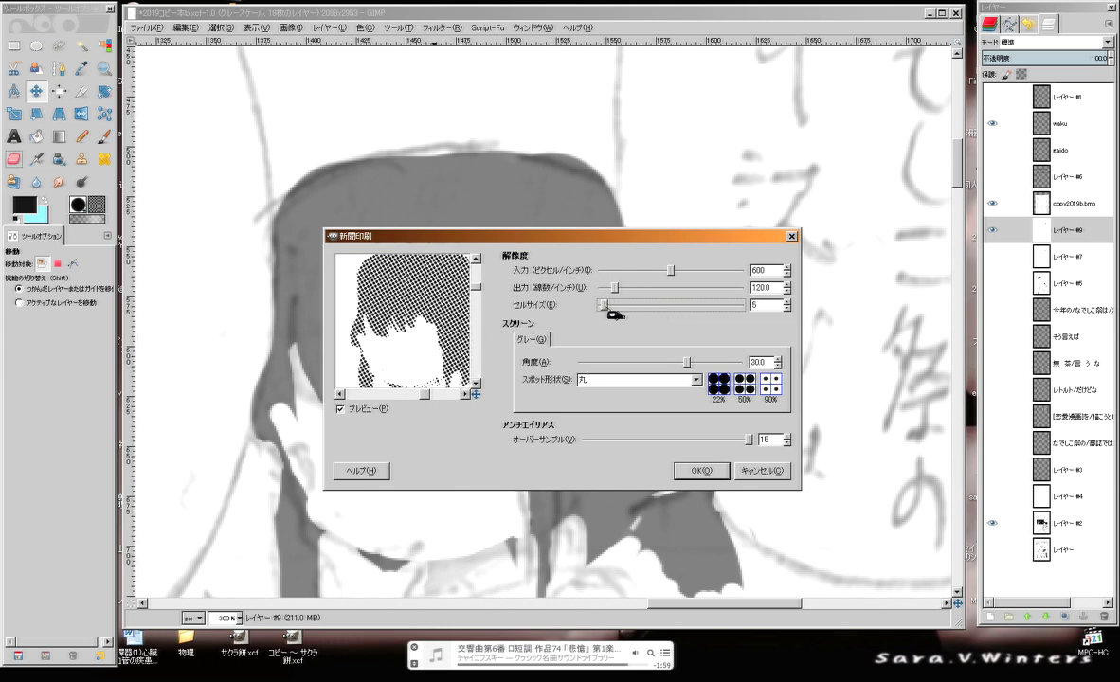
left_click(706, 470)
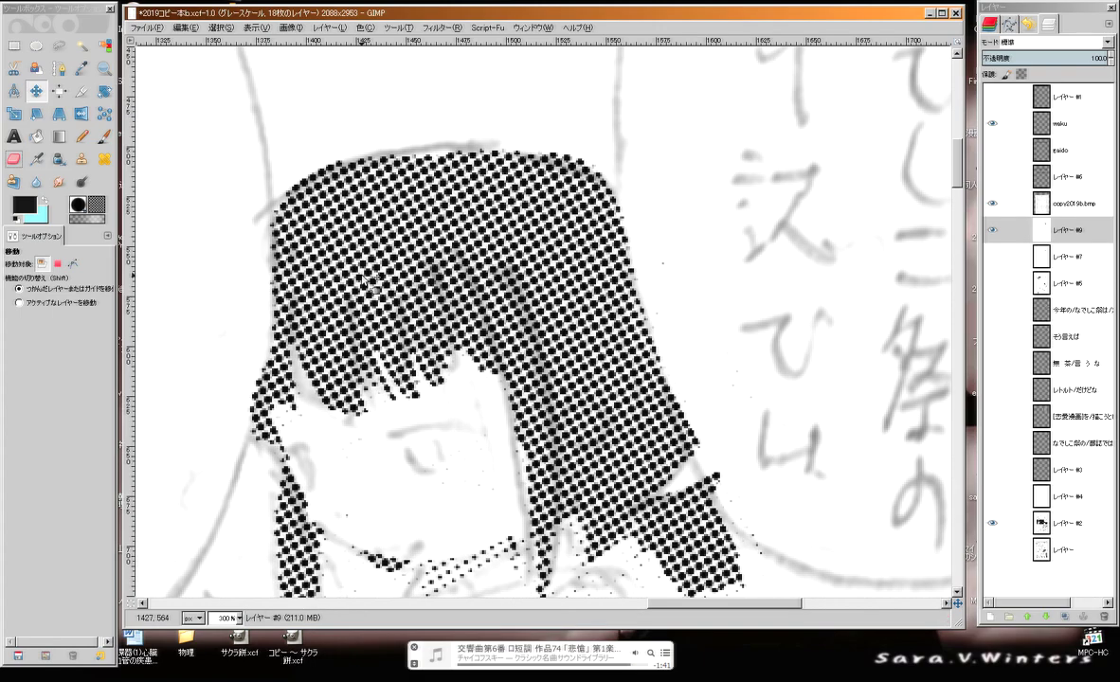
Examine the hair's halftone dots at pixel level and at a wider page view
key("minus")
key("plus")
key("plus")
key("plus")
key("plus")
key("plus")
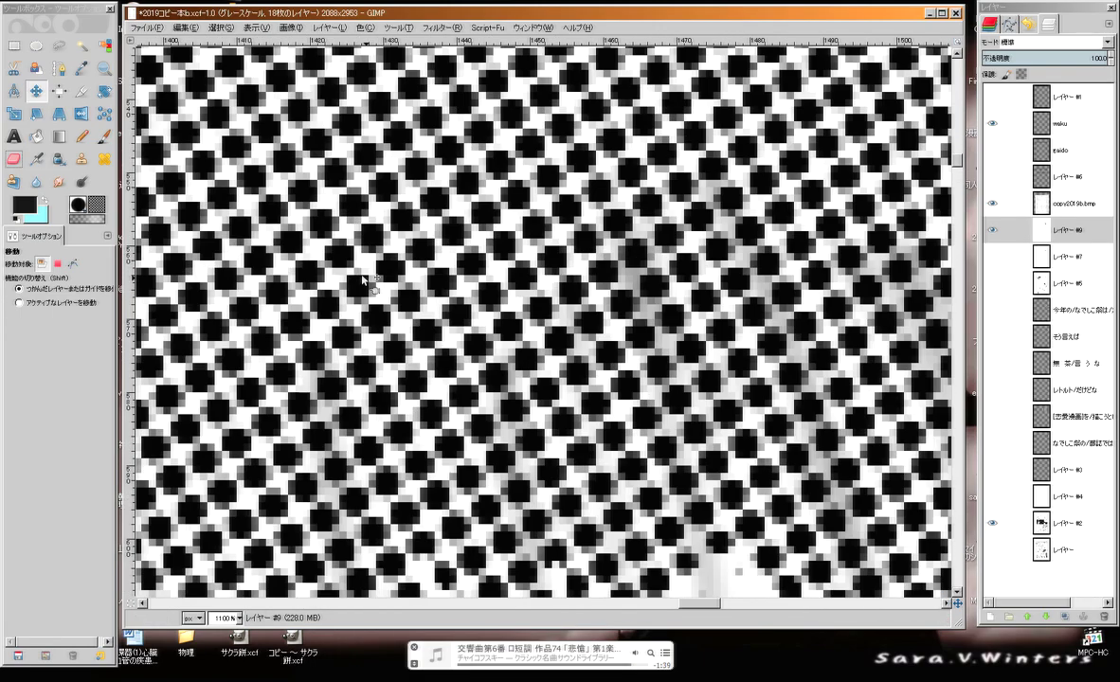
key("minus")
key("minus")
key("minus")
key("minus")
key("minus")
key("minus")
key("minus")
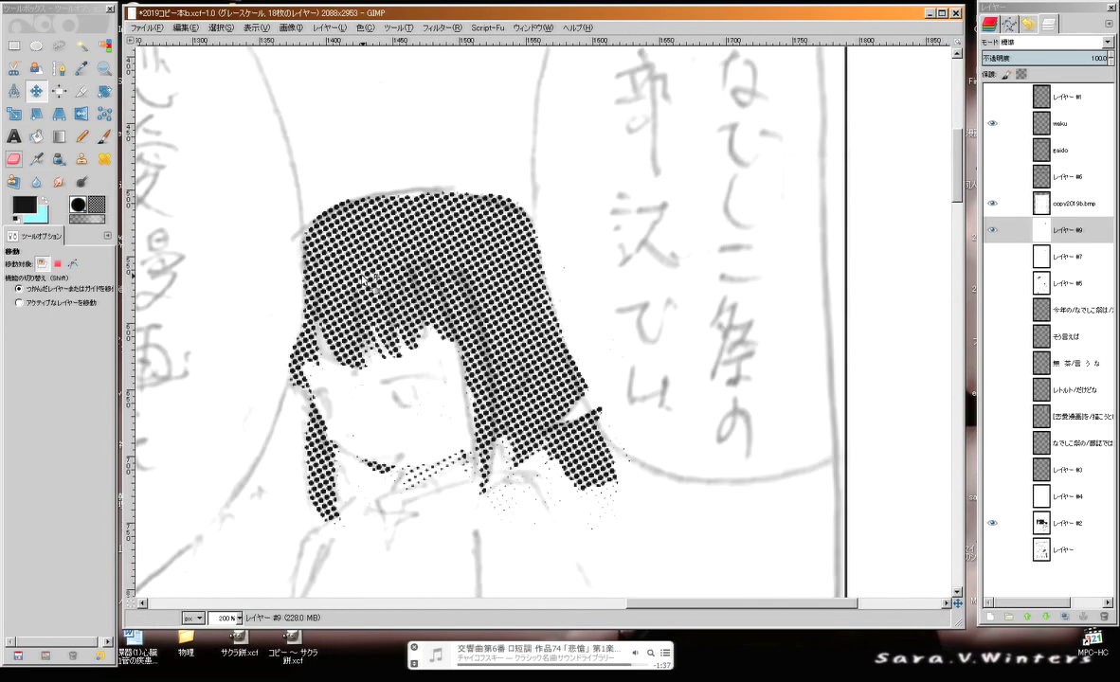
key("plus")
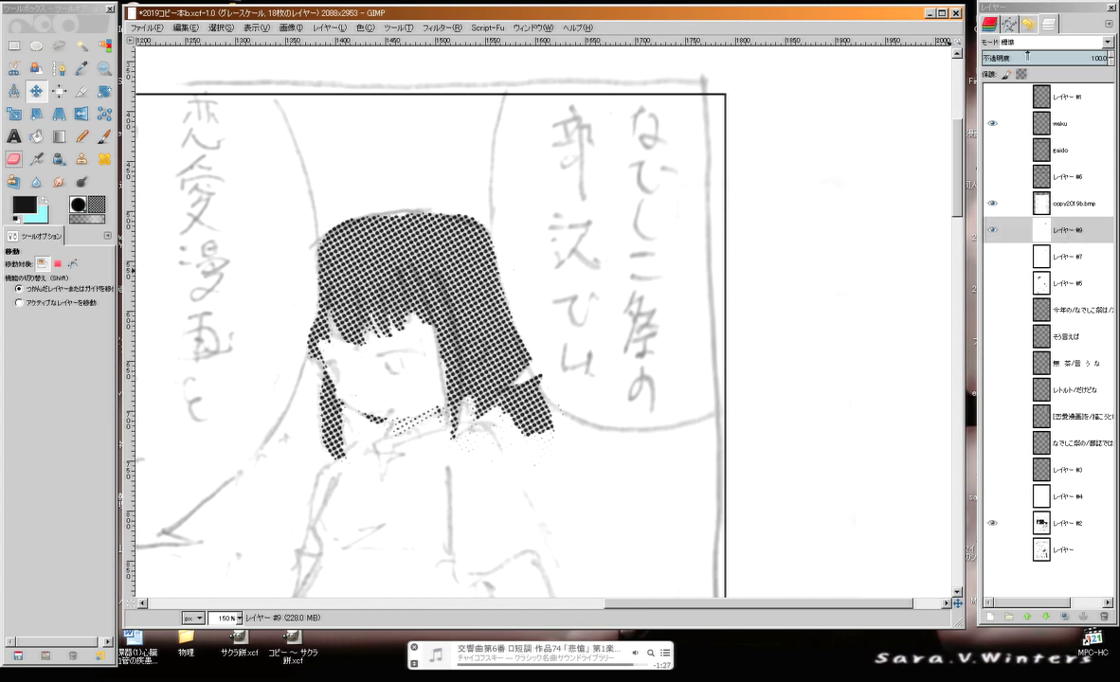
Set the halftoned hair layer's blend mode to Multiply and check the dots against the inked lines around the girl's face
left_click(1052, 42)
left_click(1018, 155)
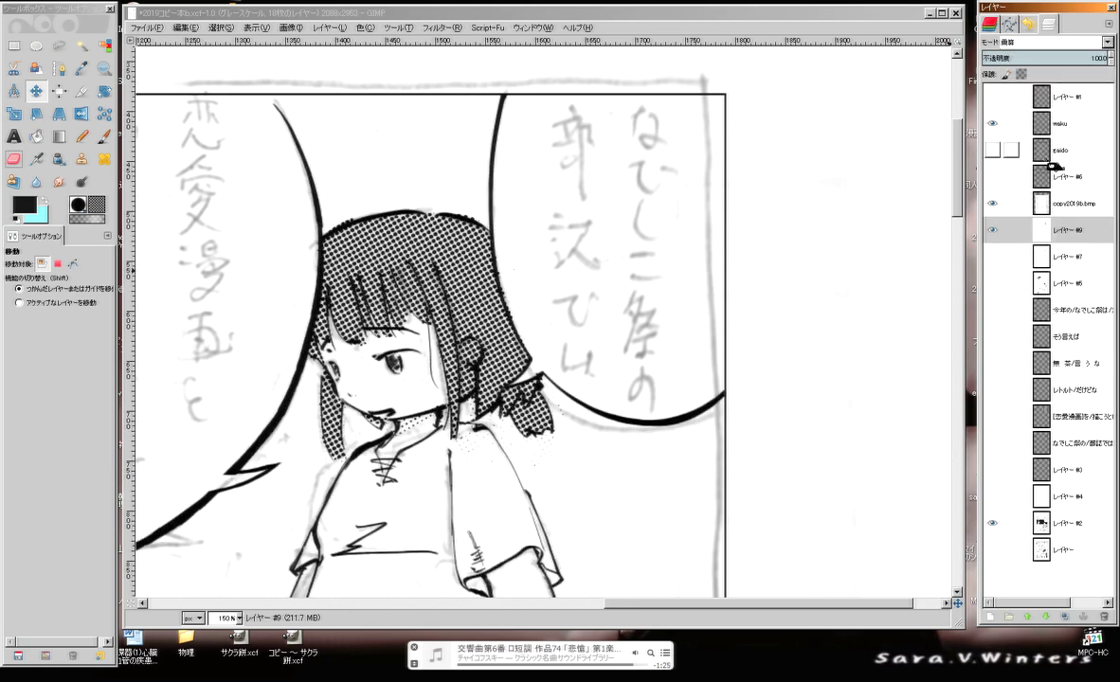
scroll(471, 350, "down", 1)
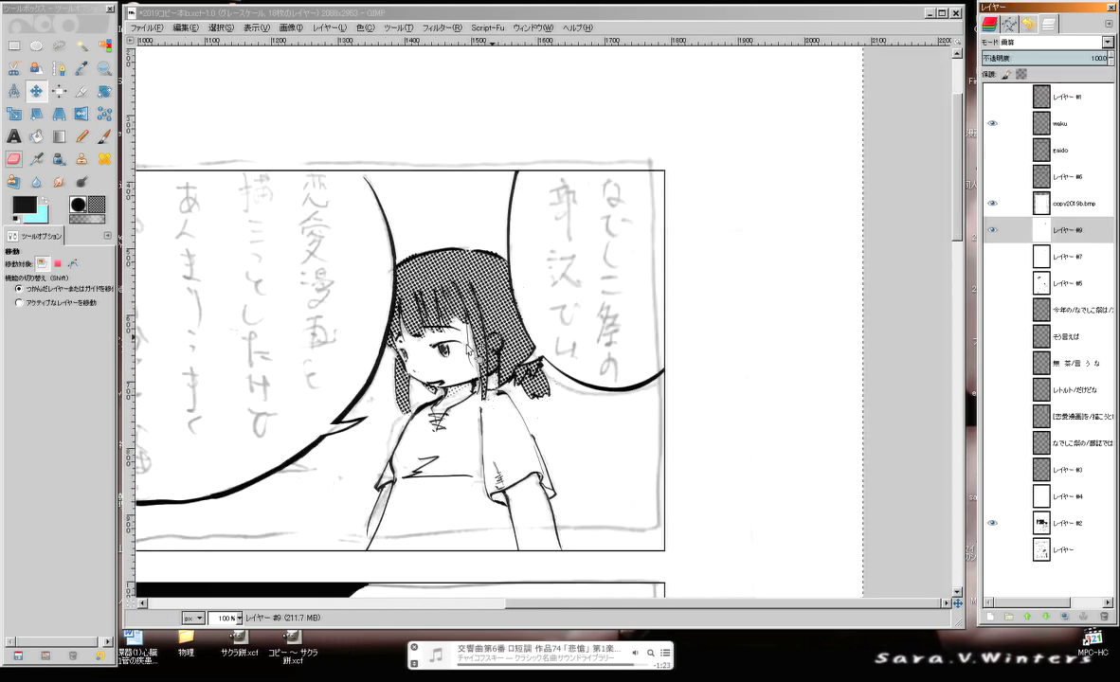
scroll(611, 315, "up", 4)
key("shift+e")
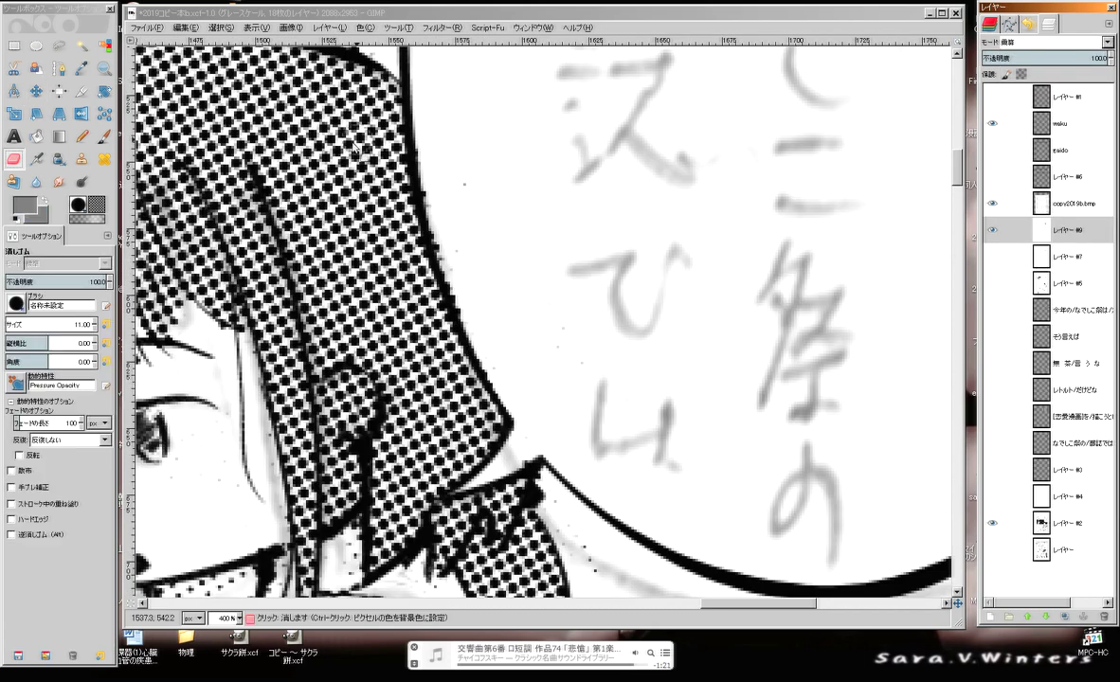
left_click_drag(481, 165, 566, 154)
left_click_drag(327, 389, 428, 201)
scroll(427, 200, "up", 3)
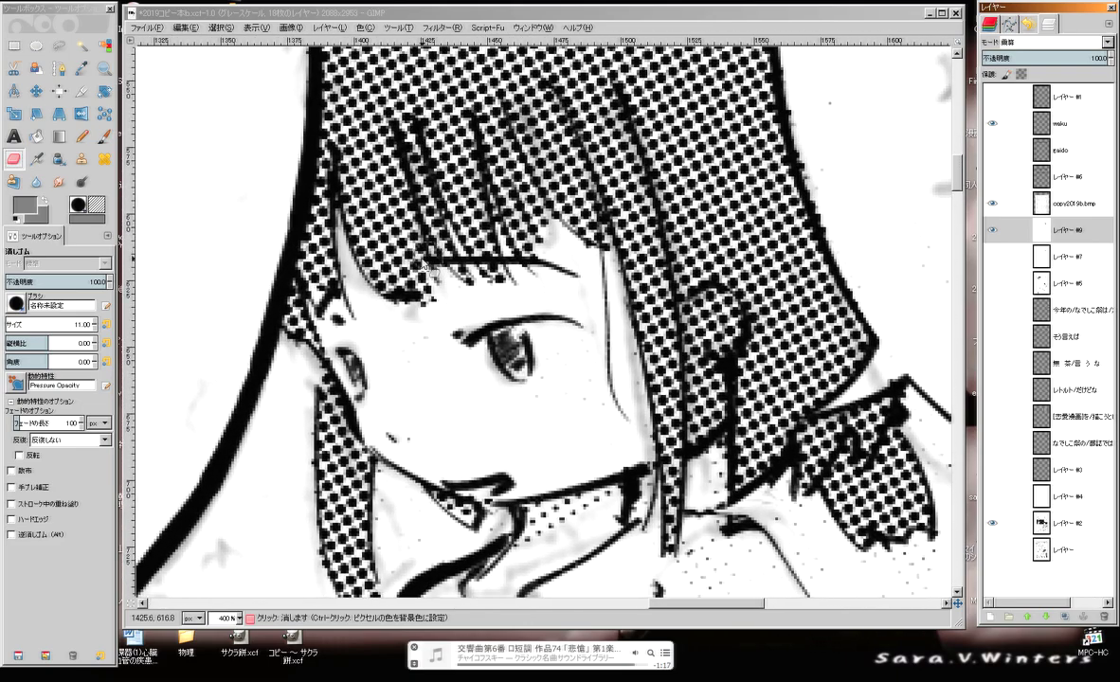
scroll(429, 203, "left", 1)
scroll(446, 251, "left", 1)
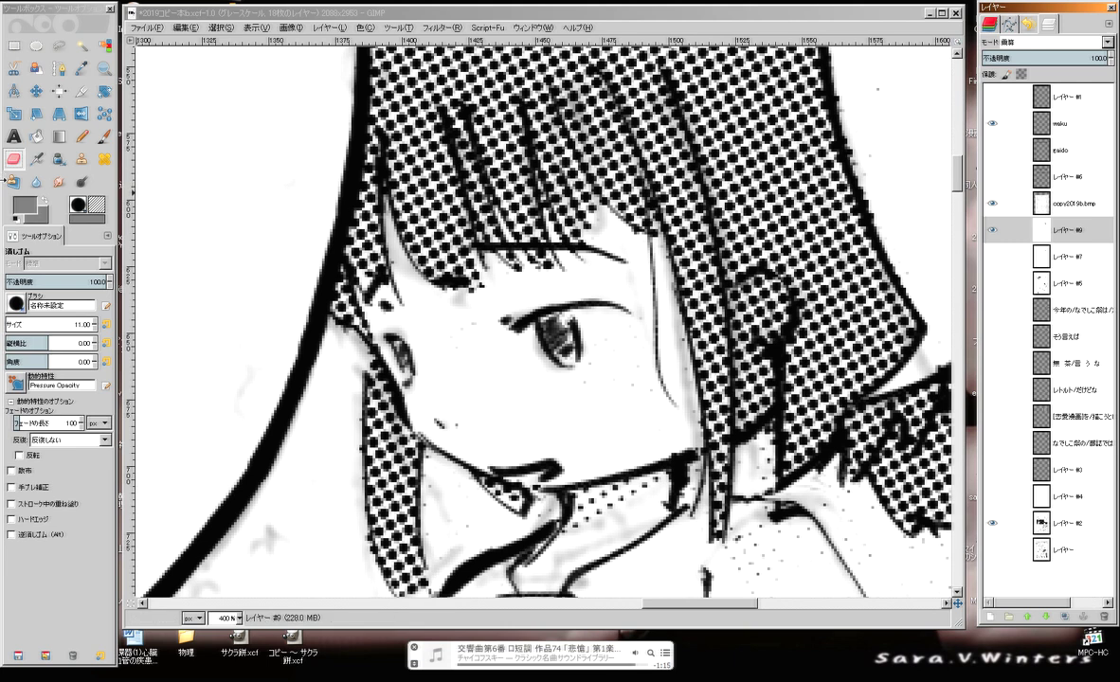
Paint the tone 02 pattern with the Perspective Clone tool across the speech balloon beside the girl and over her bangs and side lock
left_click(13, 180)
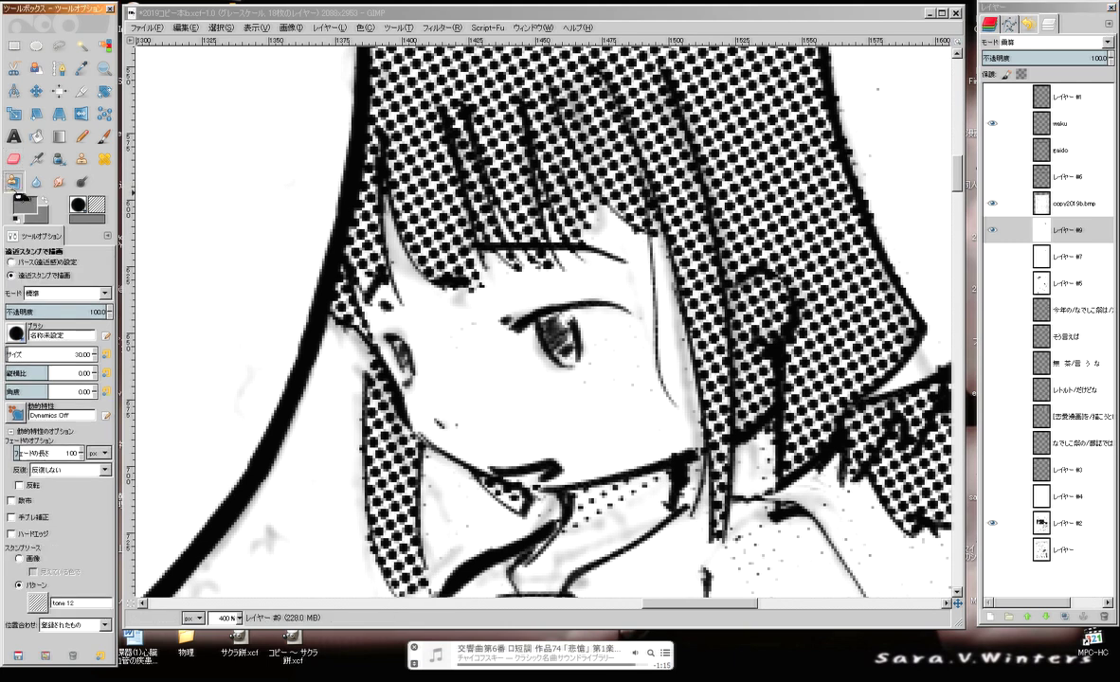
left_click(15, 331)
left_click(12, 179)
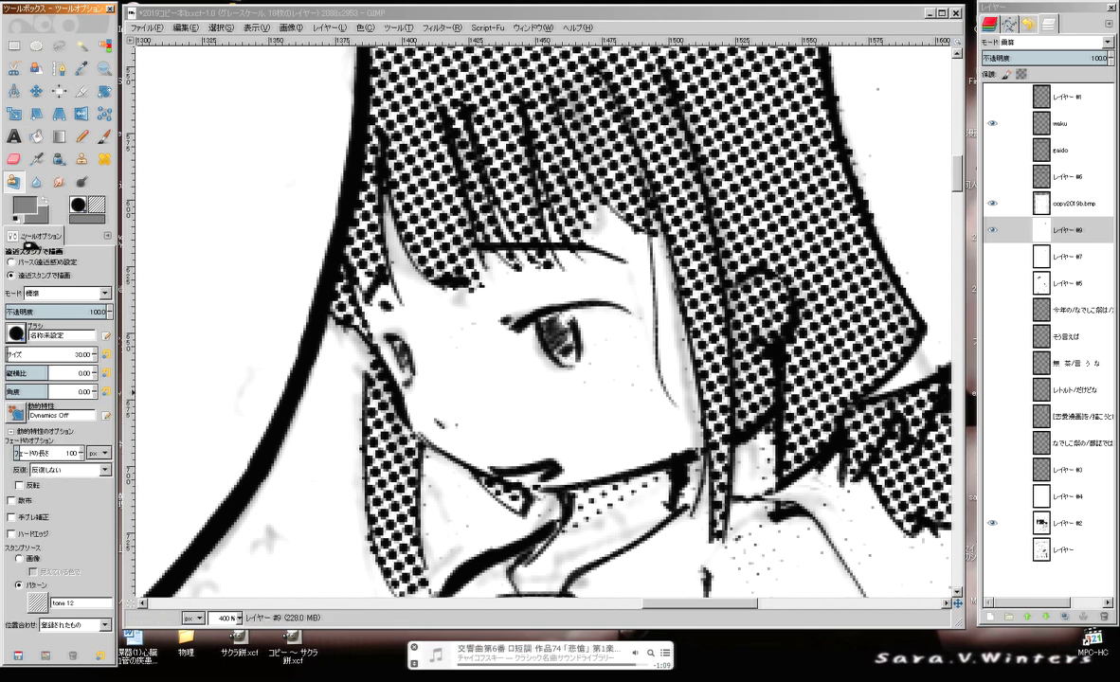
left_click(38, 601)
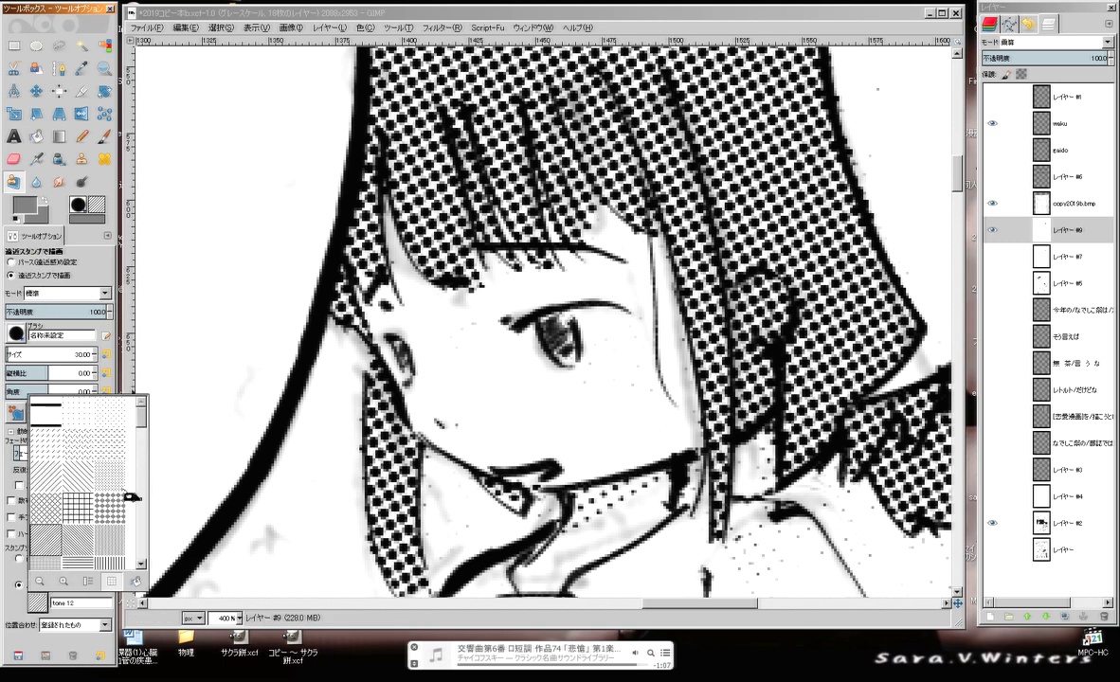
mouse_move(148, 419)
left_mouse_down()
mouse_move(150, 482)
mouse_move(143, 407)
left_mouse_up()
left_click(109, 409)
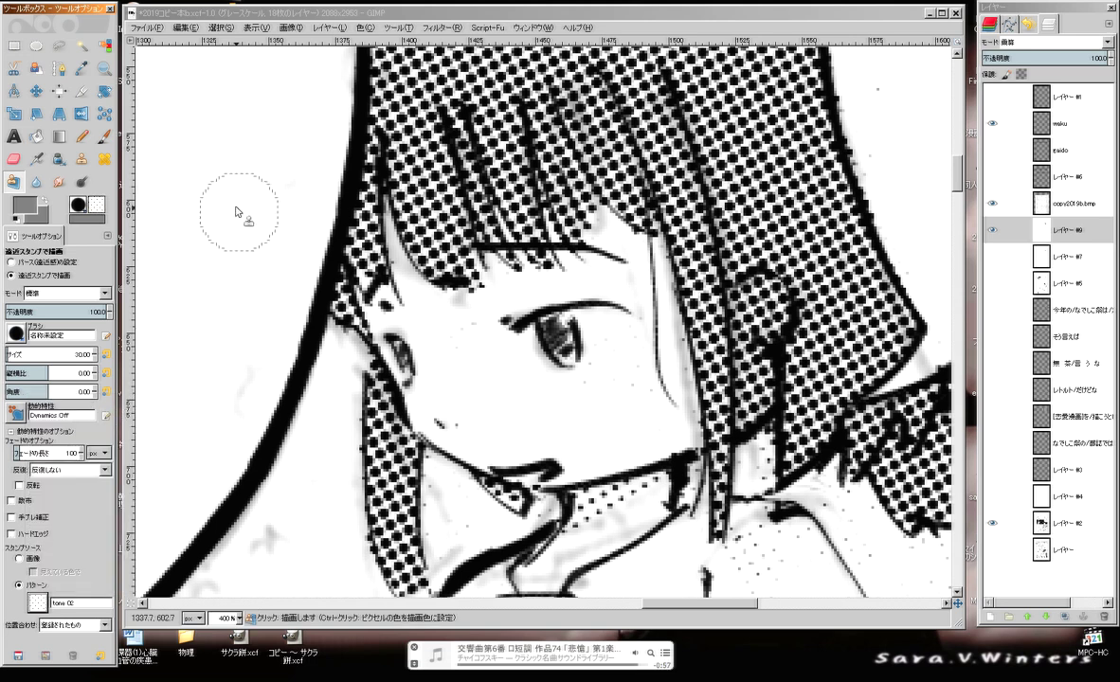
mouse_move(240, 215)
left_mouse_down()
mouse_move(212, 202)
mouse_move(266, 201)
mouse_move(189, 305)
mouse_move(292, 182)
mouse_move(369, 149)
mouse_move(398, 200)
mouse_move(433, 216)
mouse_move(494, 215)
mouse_move(479, 83)
mouse_move(507, 179)
mouse_move(407, 264)
mouse_move(423, 173)
mouse_move(391, 386)
mouse_move(384, 333)
mouse_move(406, 555)
mouse_move(349, 293)
mouse_move(353, 244)
left_mouse_up()
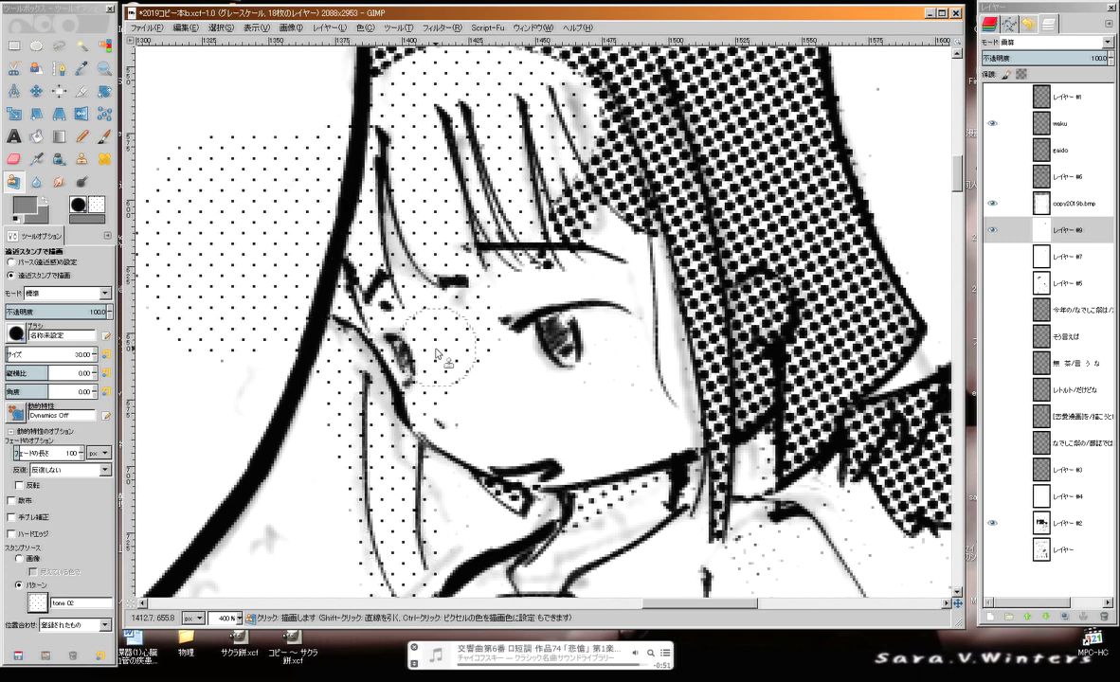
Undo the tone 02 stamping and try stamping the tone 18 pattern over the girl's bangs and face
key("ctrl+z")
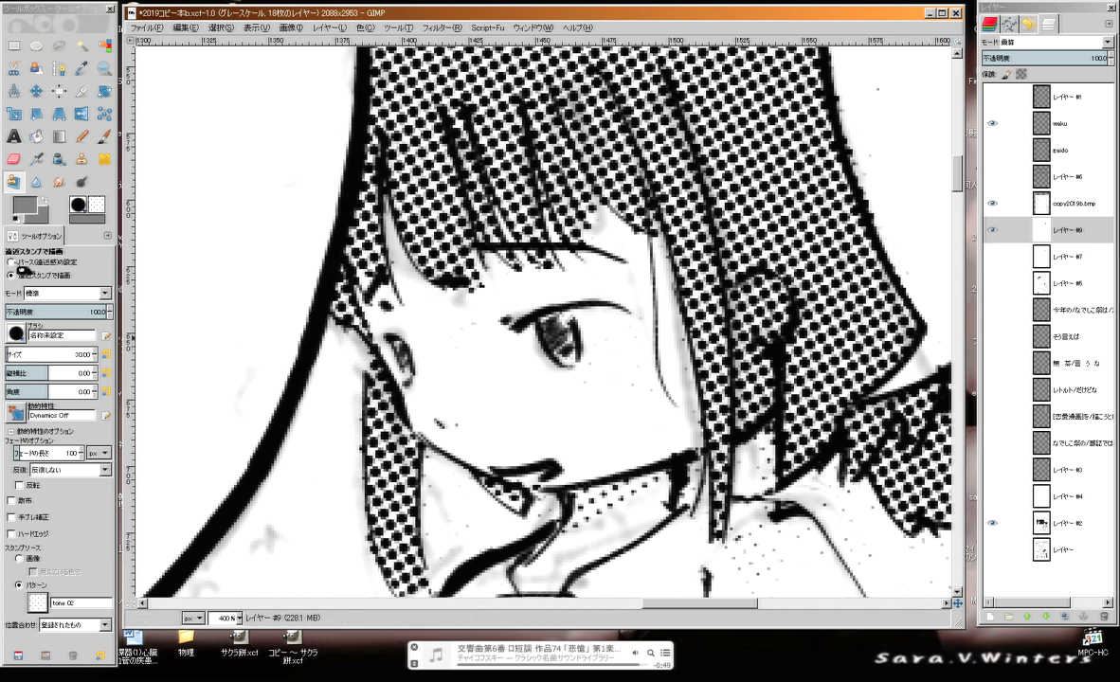
left_click(38, 600)
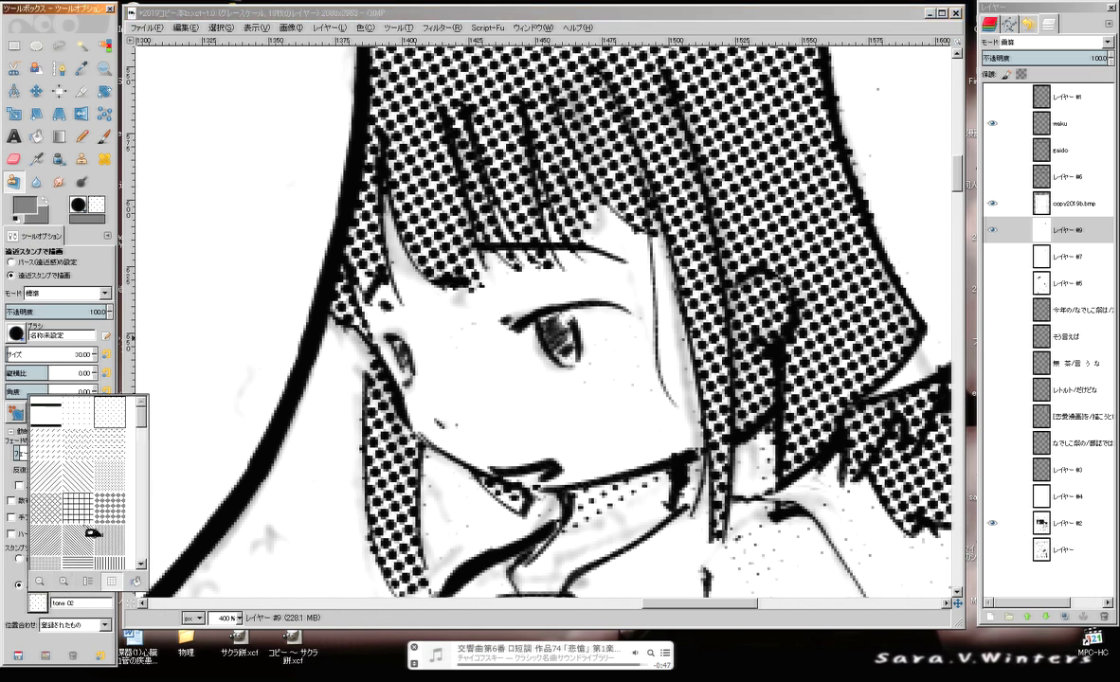
scroll(140, 441, "down", 3)
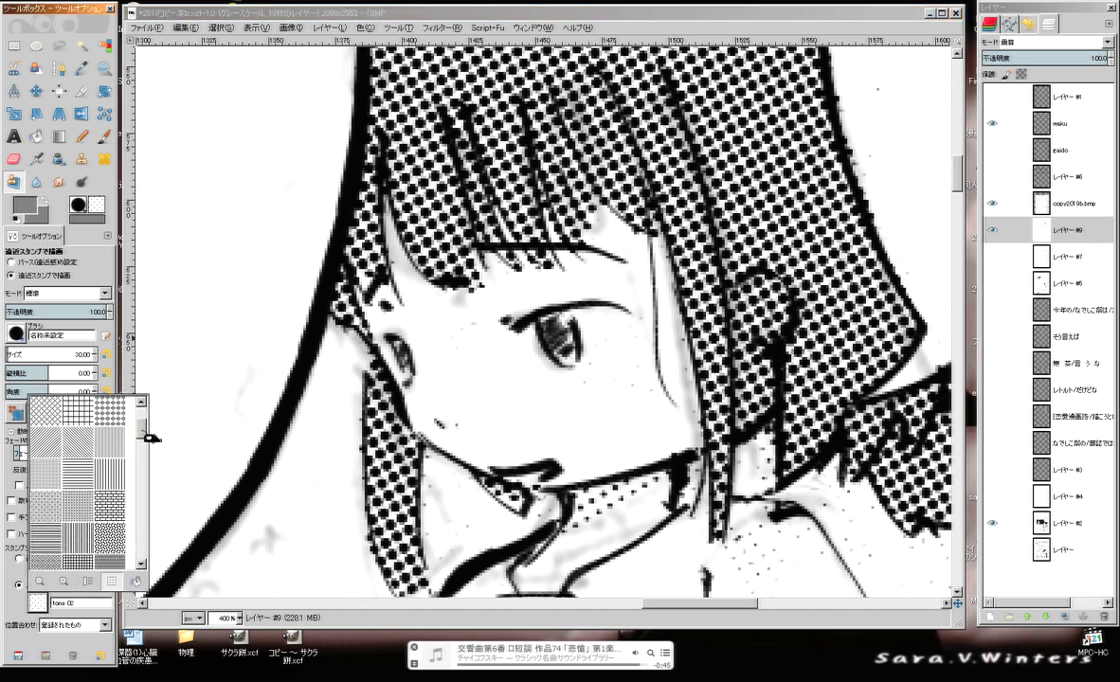
left_click(55, 504)
mouse_move(442, 156)
left_mouse_down()
mouse_move(497, 111)
mouse_move(499, 269)
mouse_move(493, 248)
mouse_move(758, 152)
mouse_move(530, 327)
mouse_move(436, 326)
left_mouse_up()
key("ctrl+z")
Reset the colours to black and white and draw a radial foreground-to-transparent gradient over the girl's head with the Blend tool
scroll(434, 329, "down", 3)
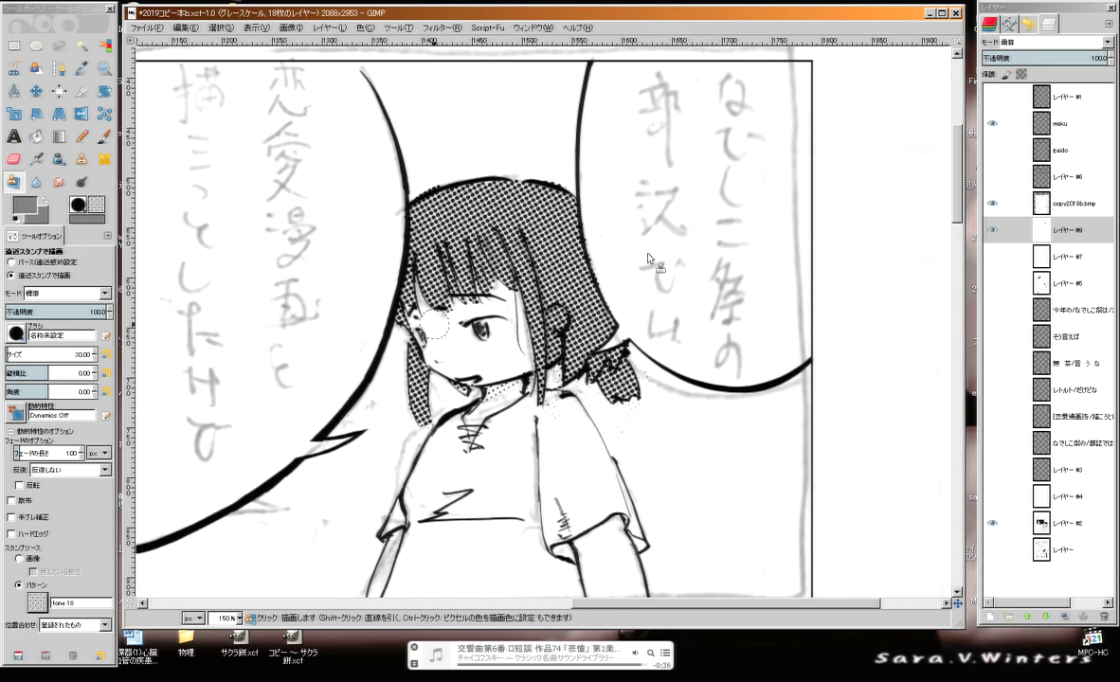
scroll(648, 258, "up", 2)
scroll(648, 258, "down", 2)
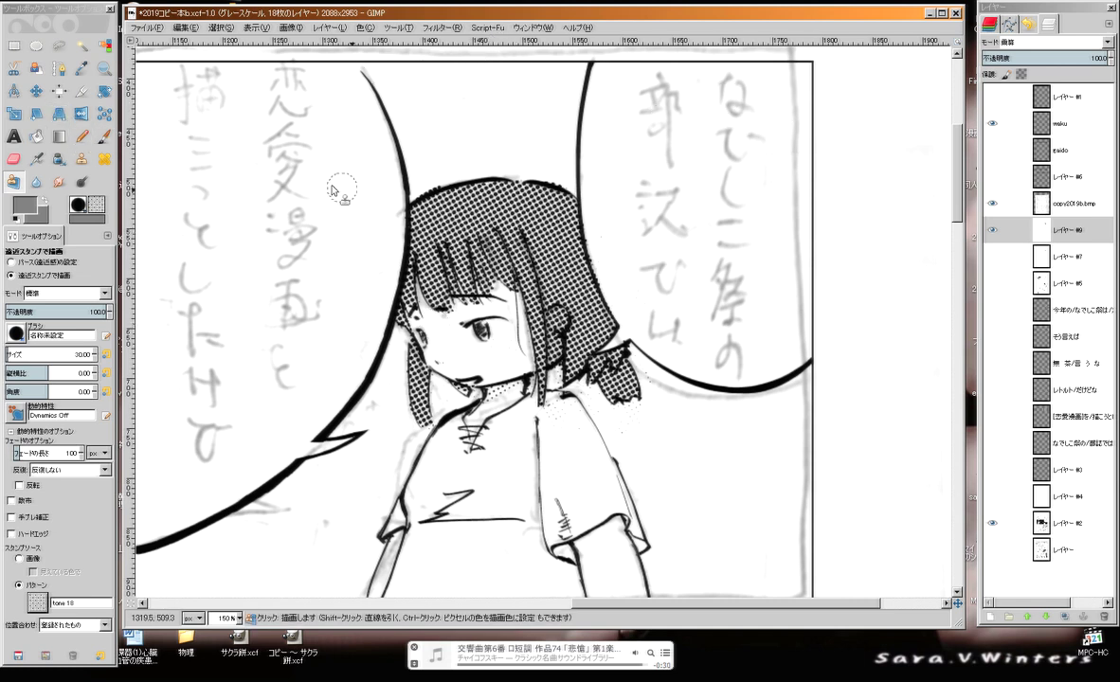
left_click(59, 137)
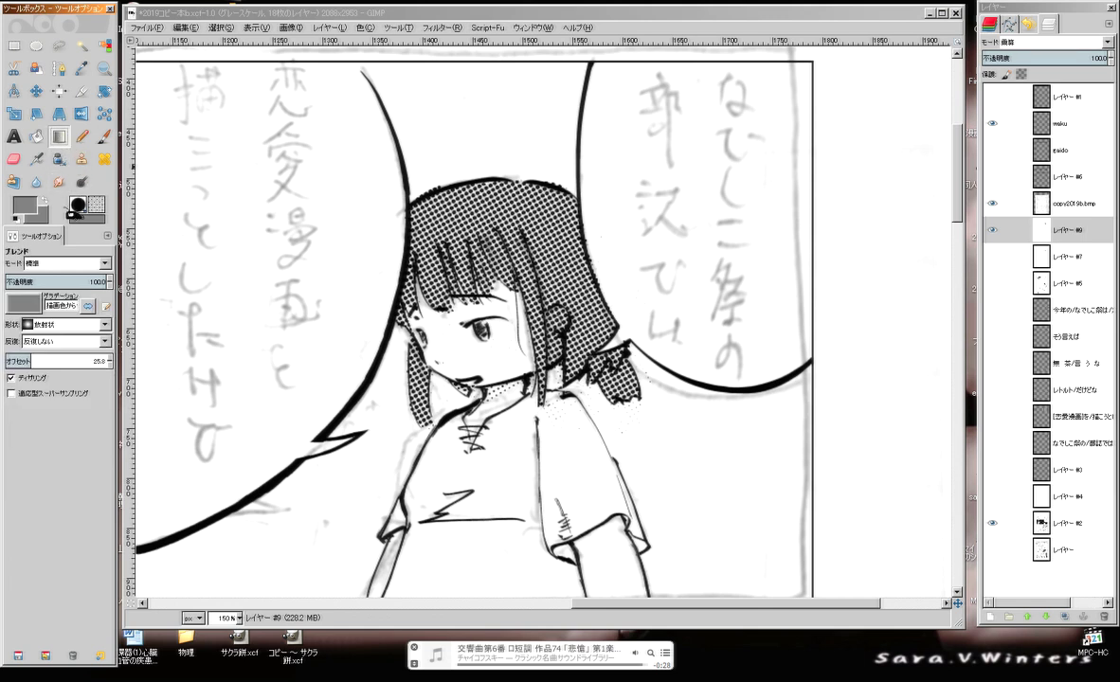
left_click(27, 301)
left_click_drag(121, 331, 119, 328)
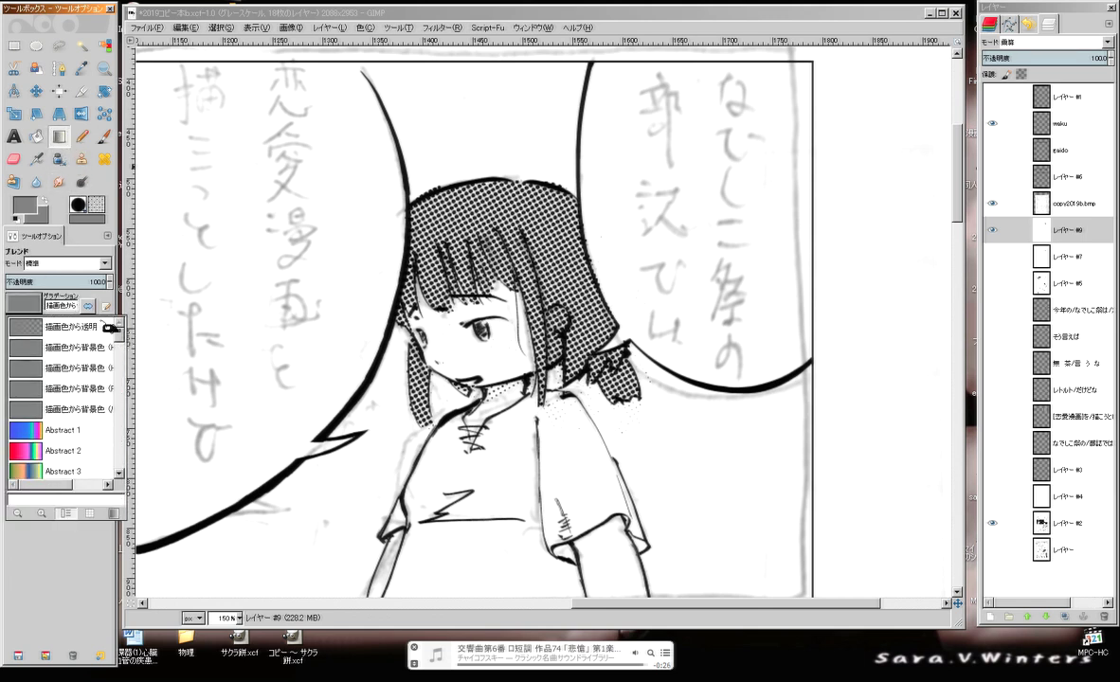
left_click(96, 326)
left_click(30, 305)
left_click(36, 311)
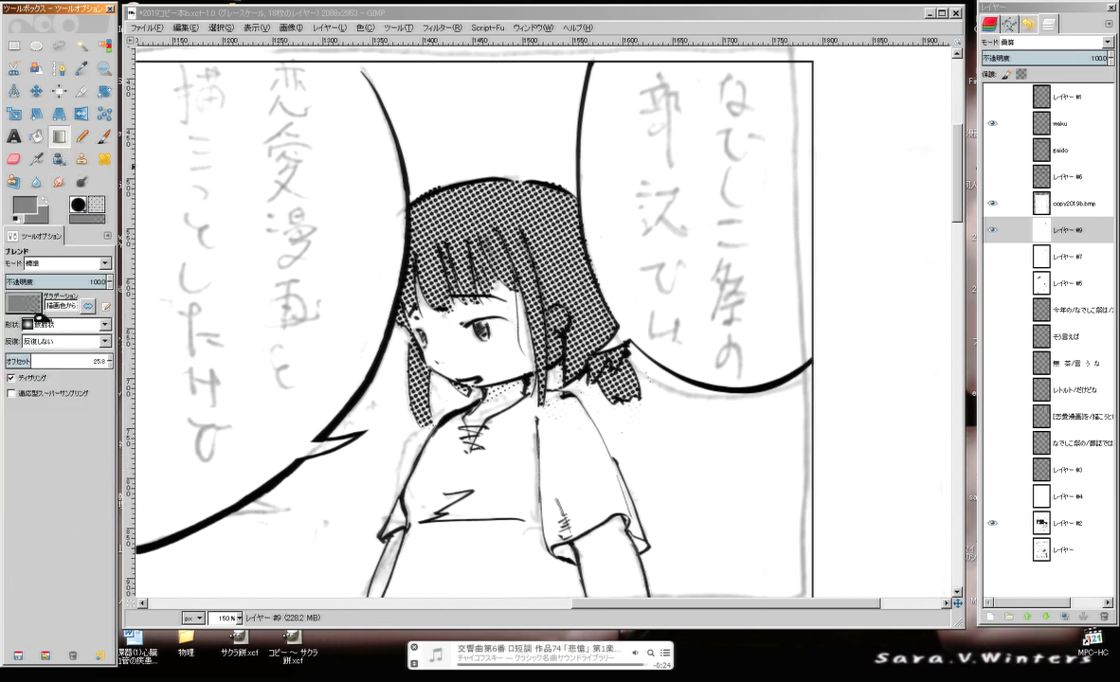
key("d")
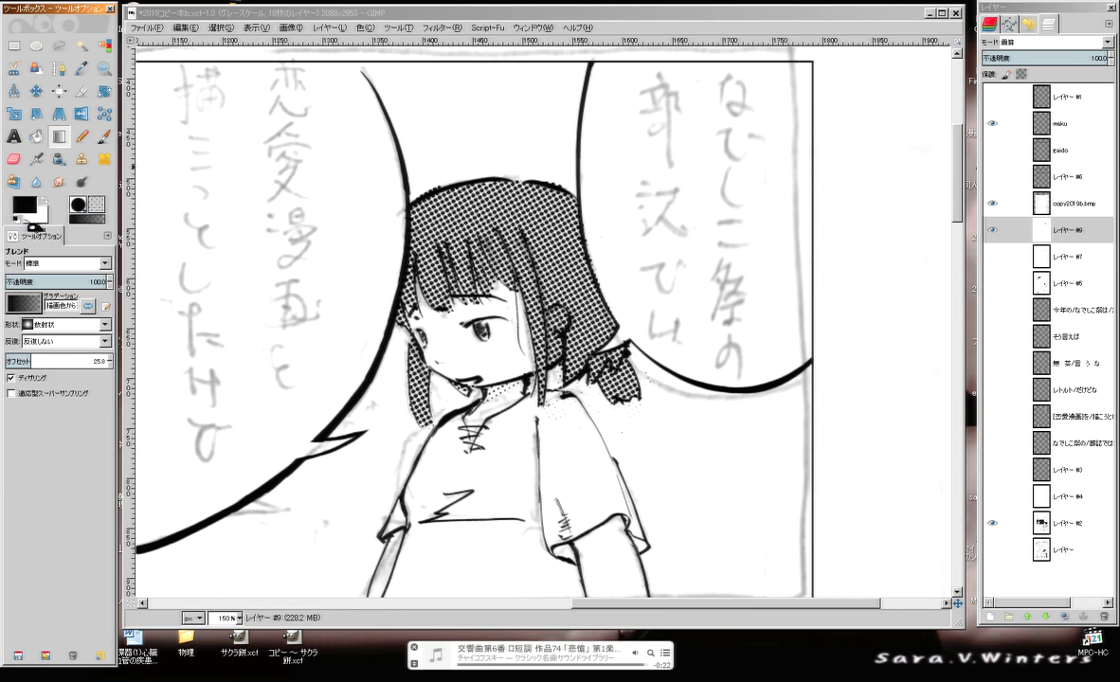
left_click_drag(471, 237, 565, 348)
left_click_drag(495, 254, 528, 320)
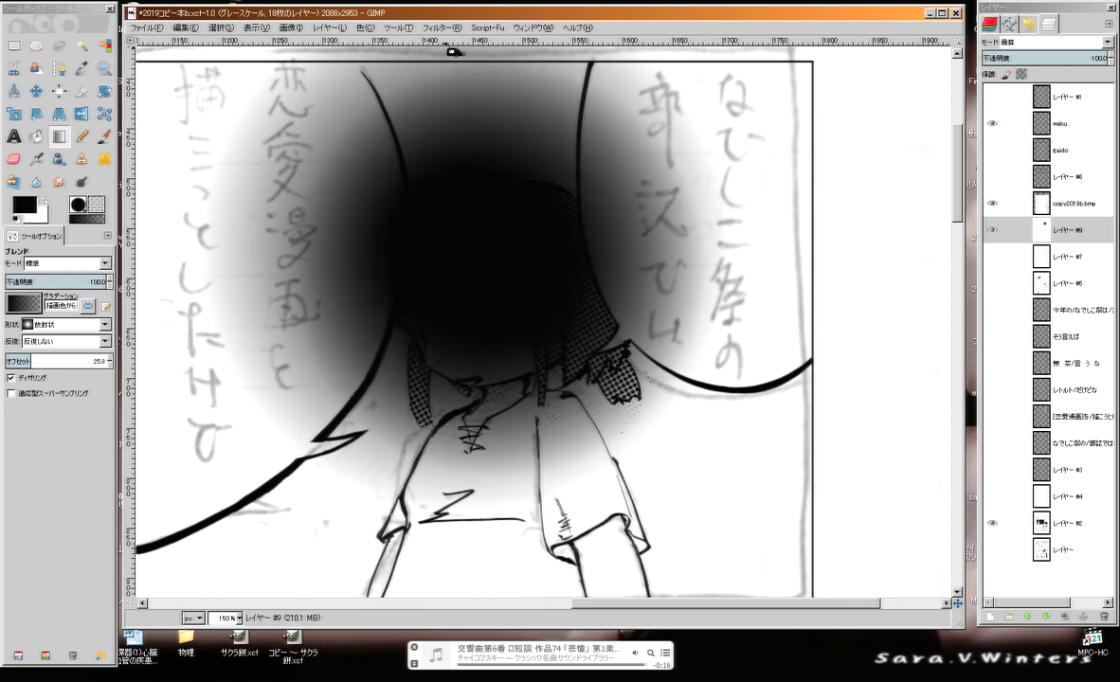
Turn the radial gradient into coarser round halftone dots with the Newsprint filter by adjusting its output resolution
left_click(399, 28)
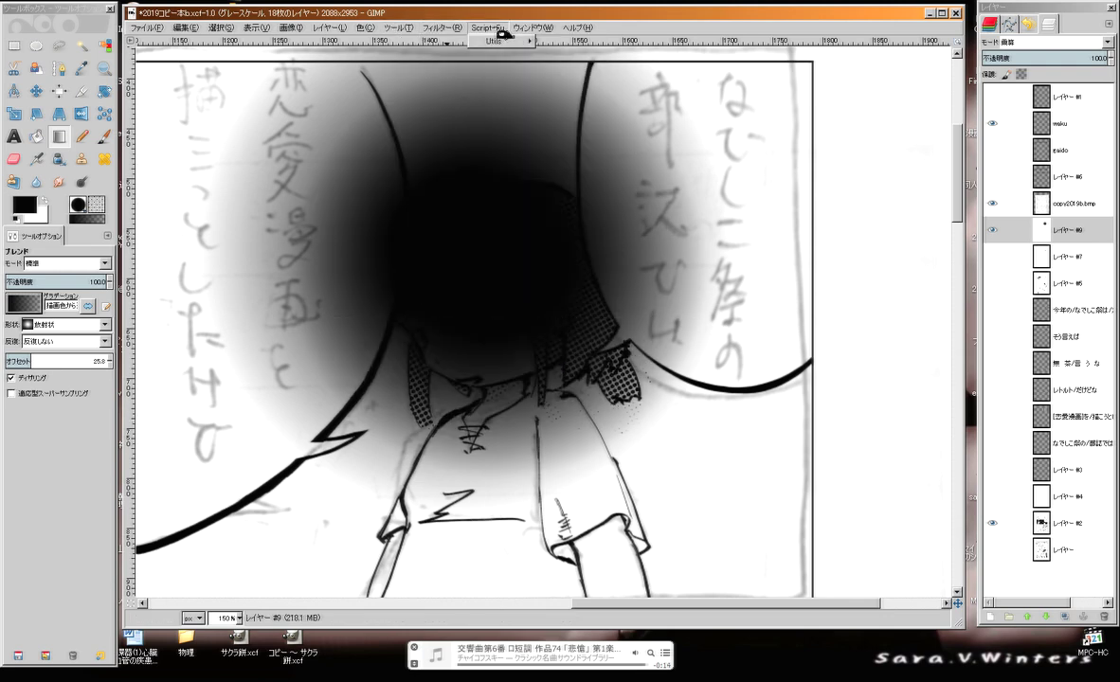
mouse_move(451, 29)
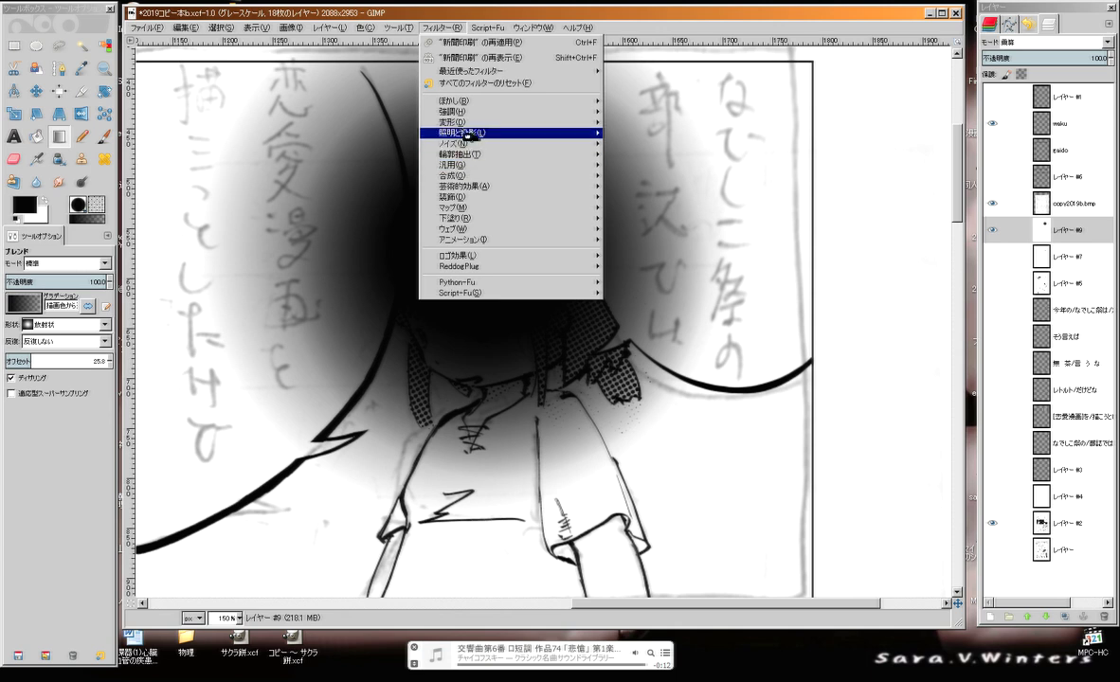
mouse_move(465, 123)
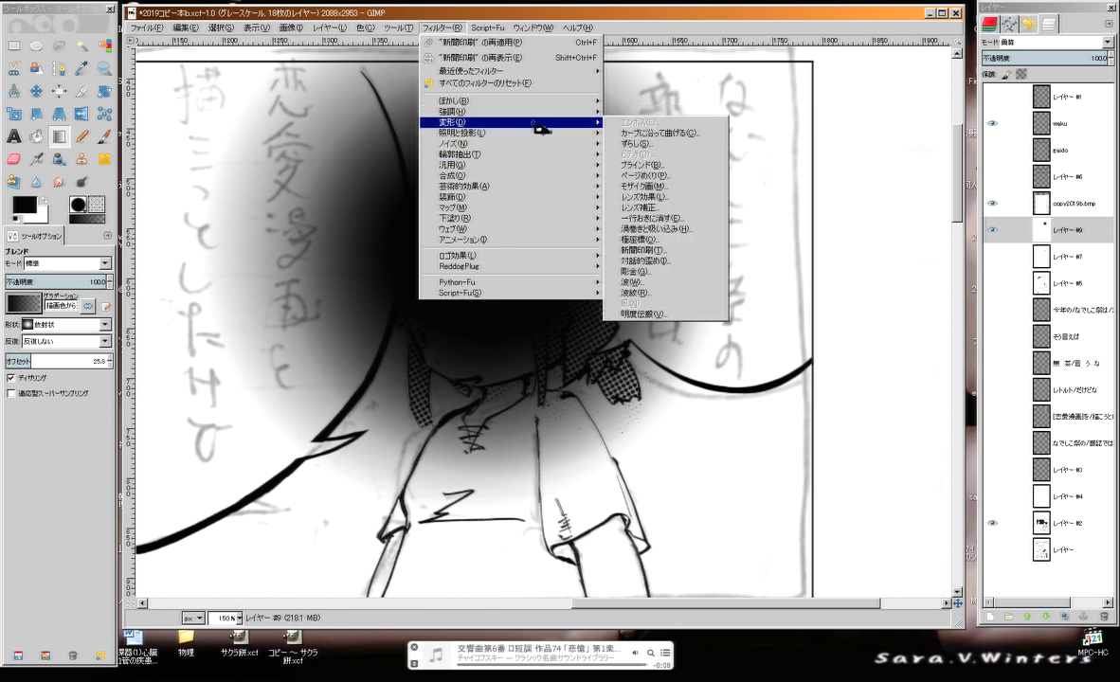
left_click(630, 251)
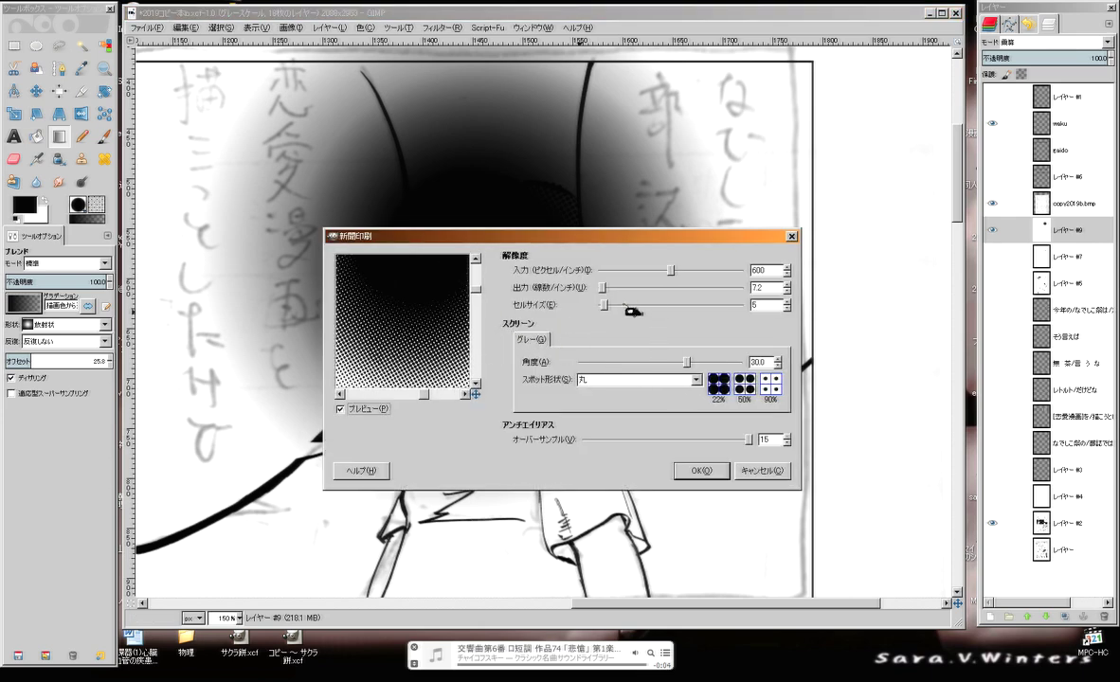
left_click_drag(601, 287, 608, 288)
left_click(699, 471)
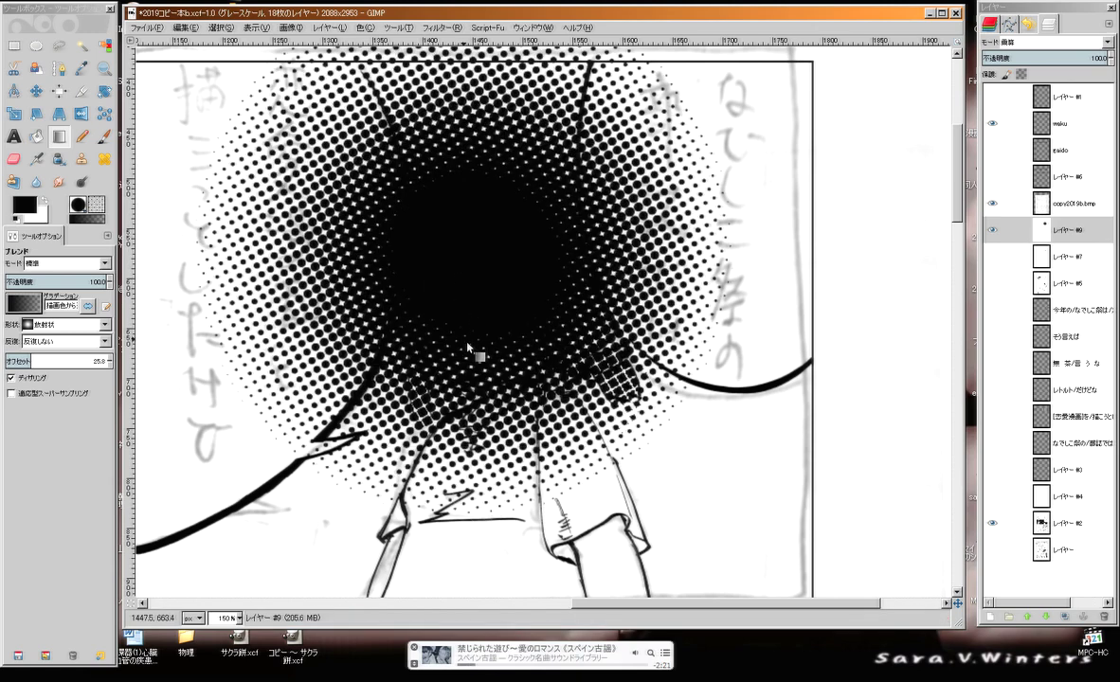
Examine the radial halftone's dots at close range and check how the tone looks on the whole page
left_click_drag(415, 303, 445, 378)
scroll(412, 337, "down", 3)
scroll(411, 313, "left", 1)
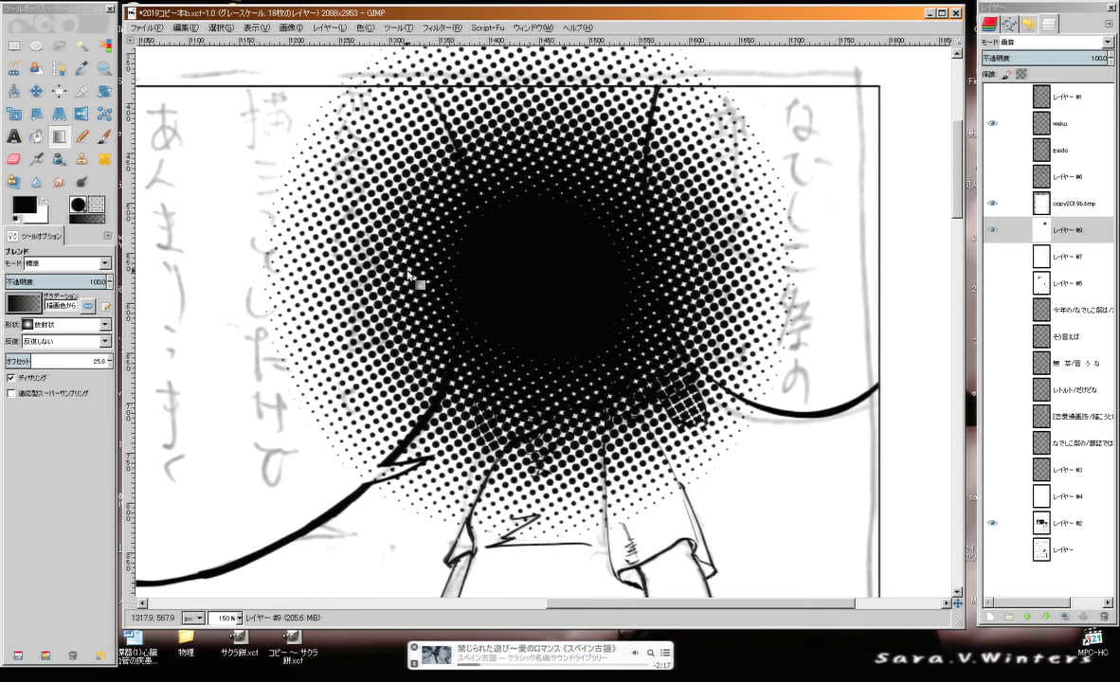
scroll(411, 280, "down", 2)
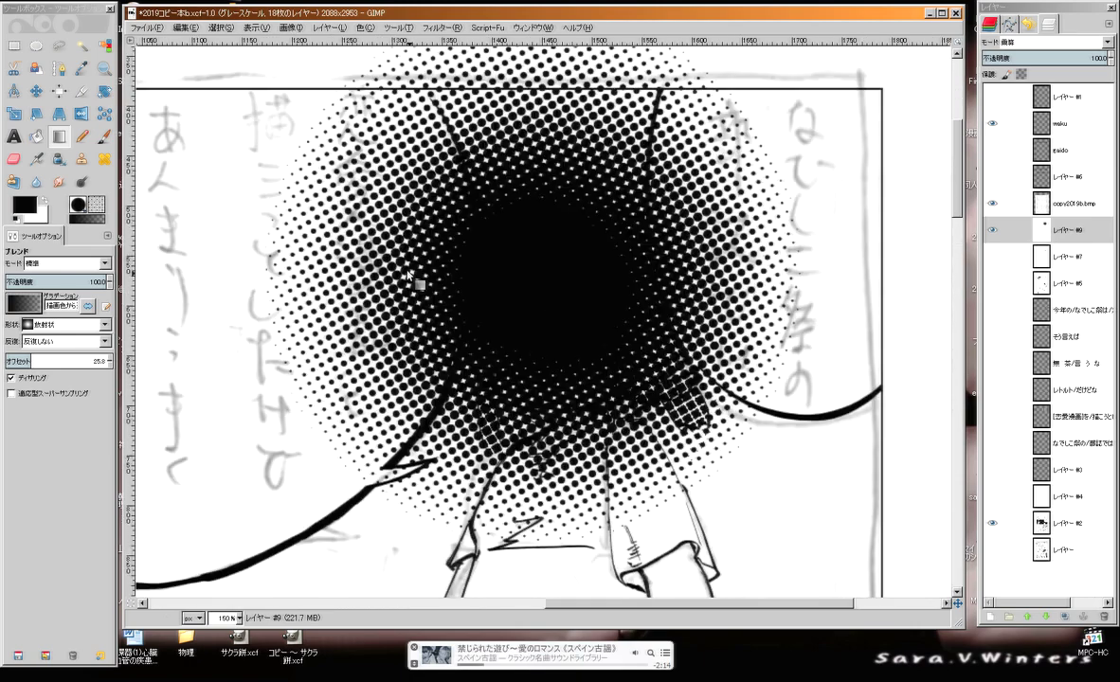
scroll(704, 493, "up", 3)
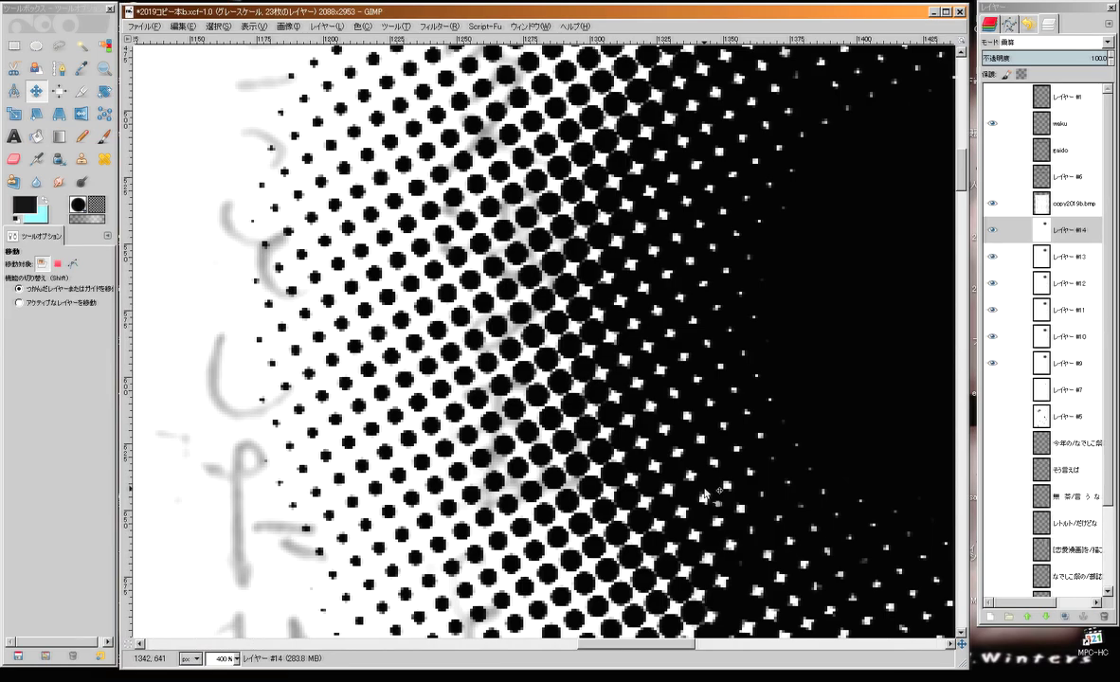
scroll(705, 492, "down", 3)
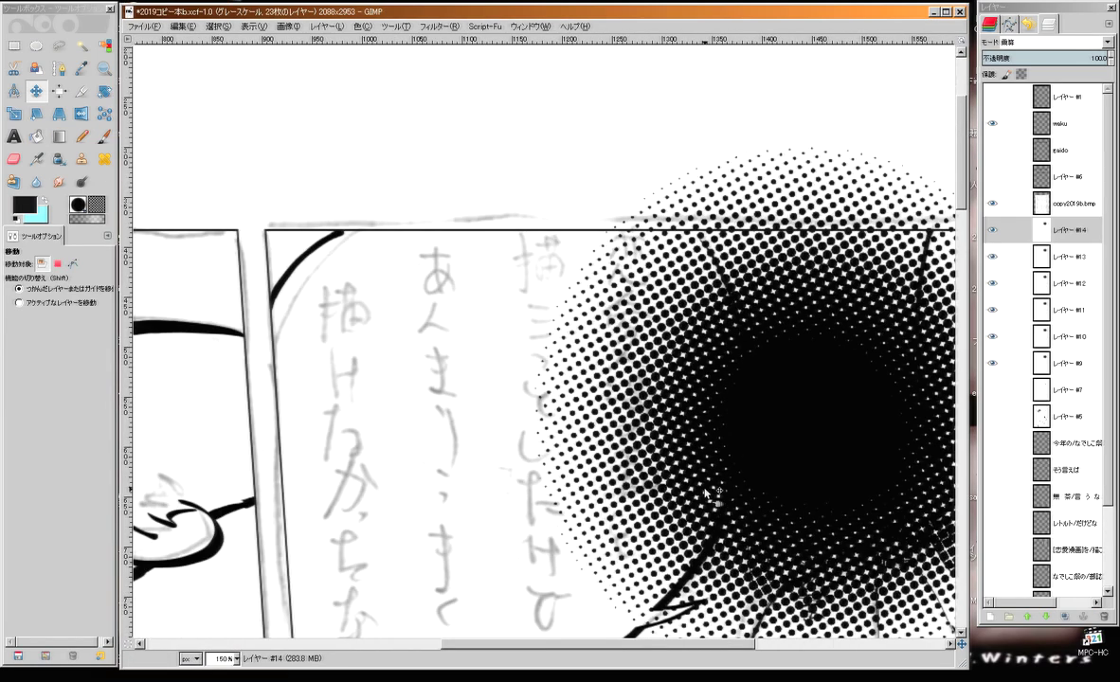
key("l")
scroll(518, 200, "down", 4)
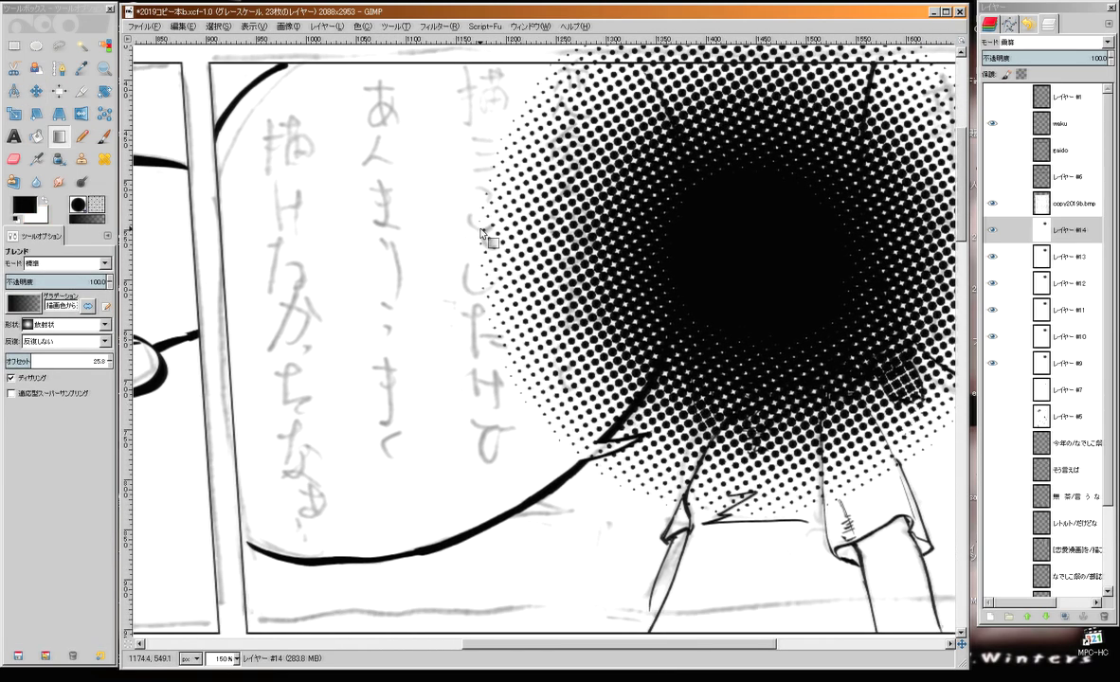
scroll(482, 233, "down", 2)
scroll(482, 233, "down", 2)
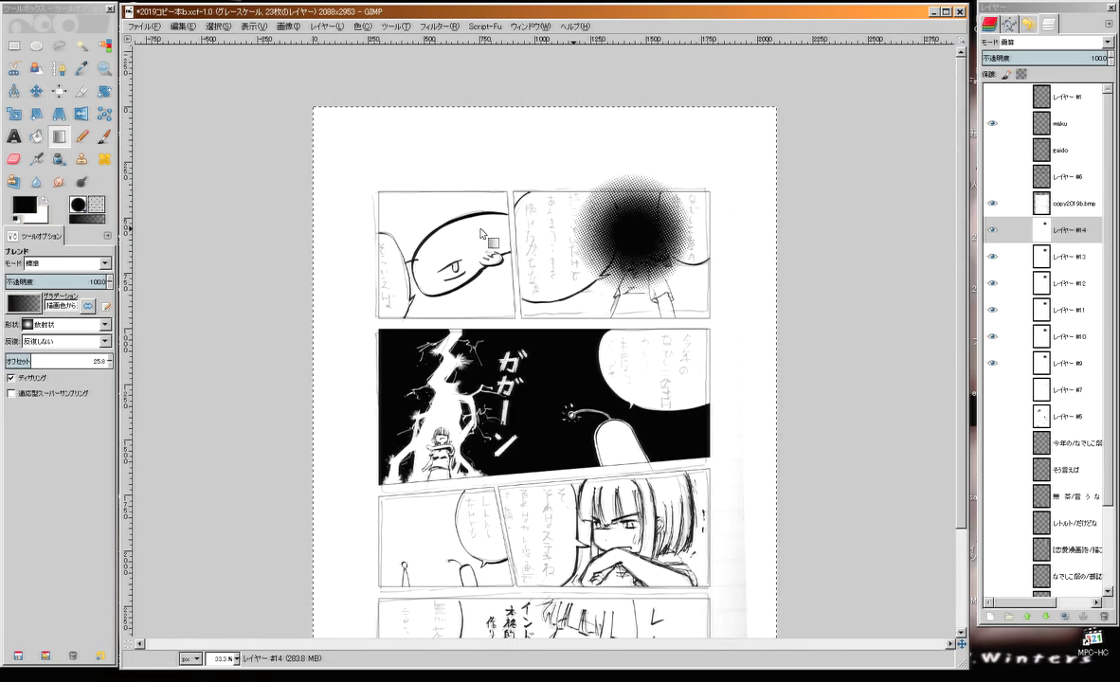
Delete the halftone test layers from レイヤー #14 down to レイヤー #9
left_click_drag(785, 303, 1014, 567)
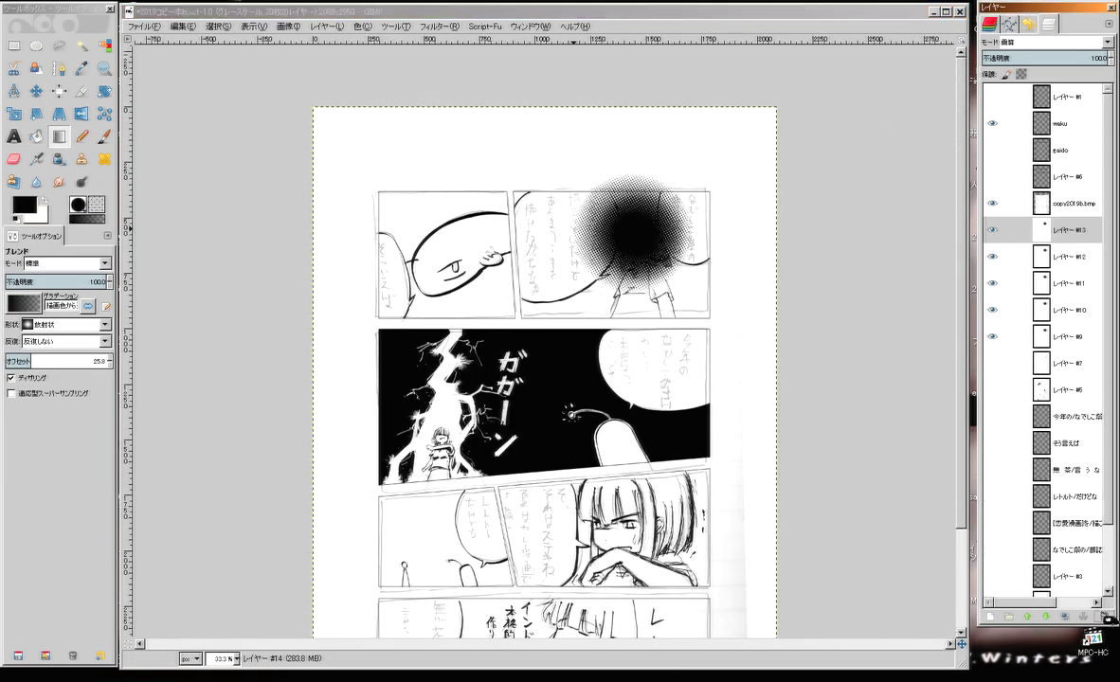
left_click(1105, 616)
left_click(1105, 617)
left_click(1105, 617)
left_click(1105, 616)
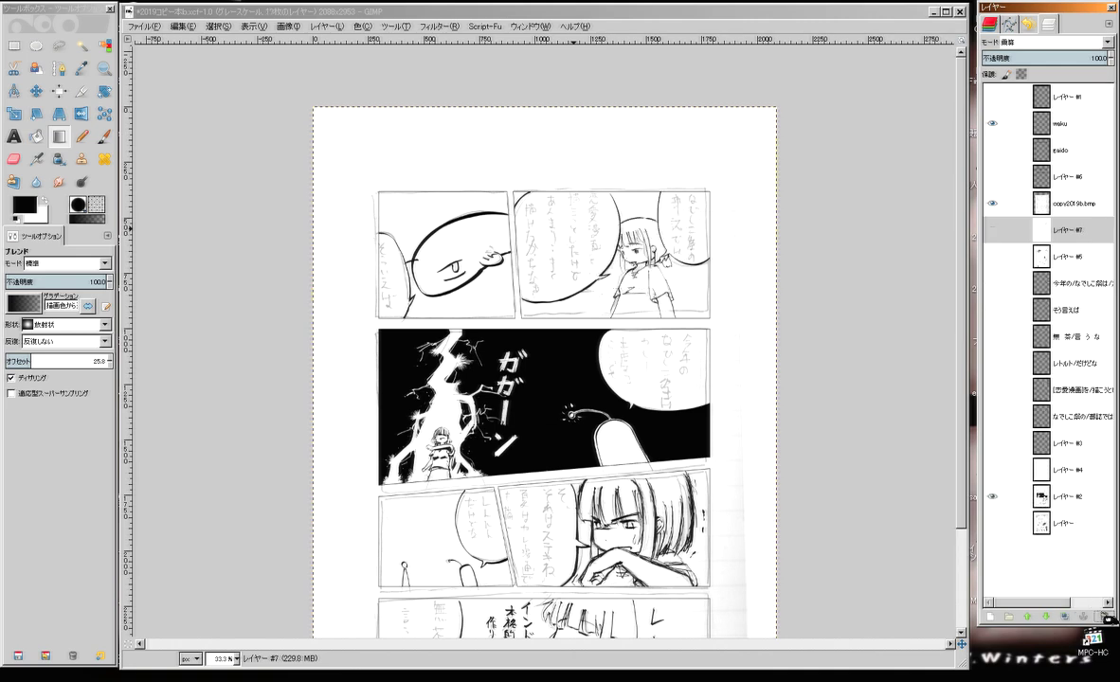
Create the vertical text そういえば with the Tategaki plug-in in the 源暎アンチックTN Medium font
left_click_drag(465, 347, 443, 221)
left_click_drag(602, 239, 631, 321)
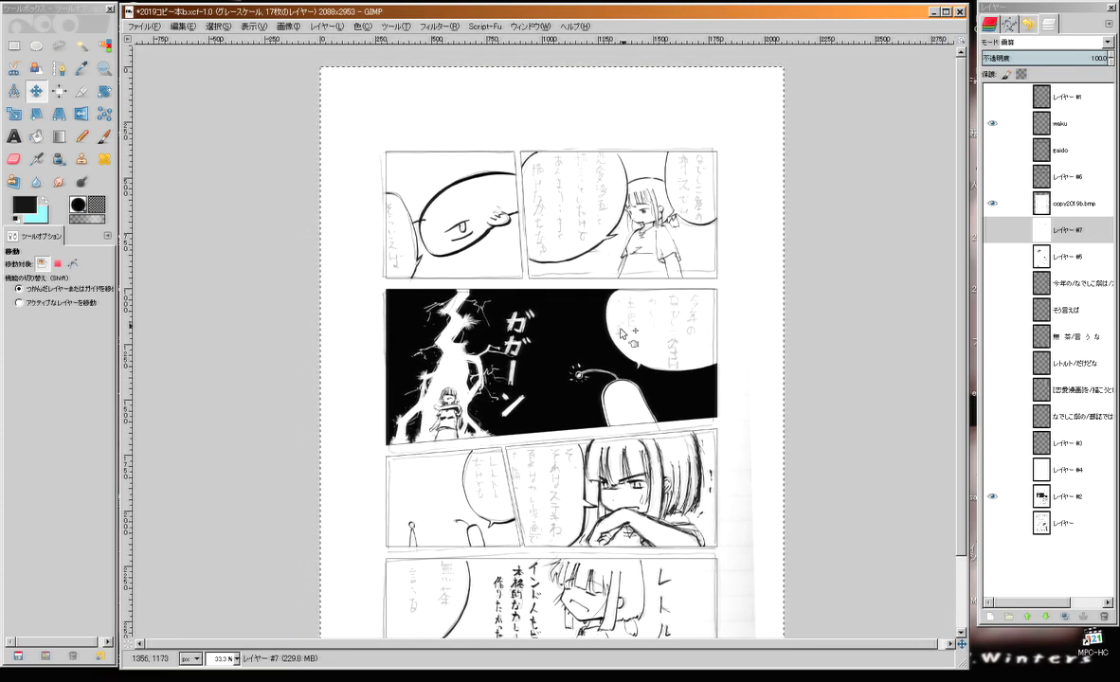
left_click_drag(1066, 551, 1105, 616)
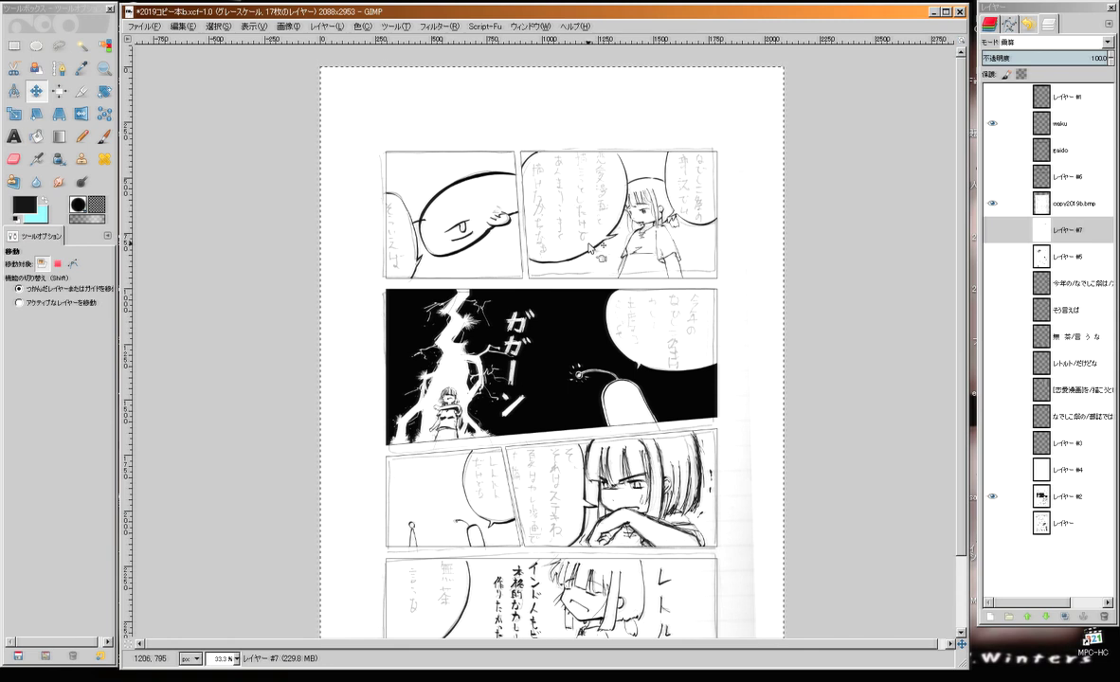
mouse_move(462, 34)
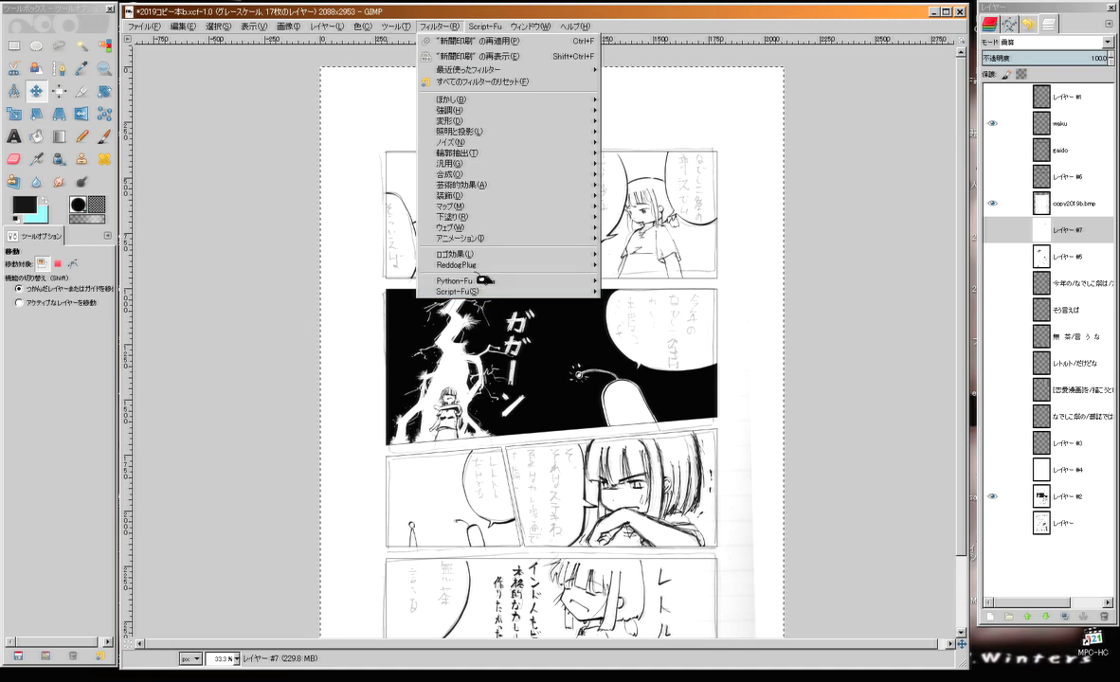
mouse_move(480, 273)
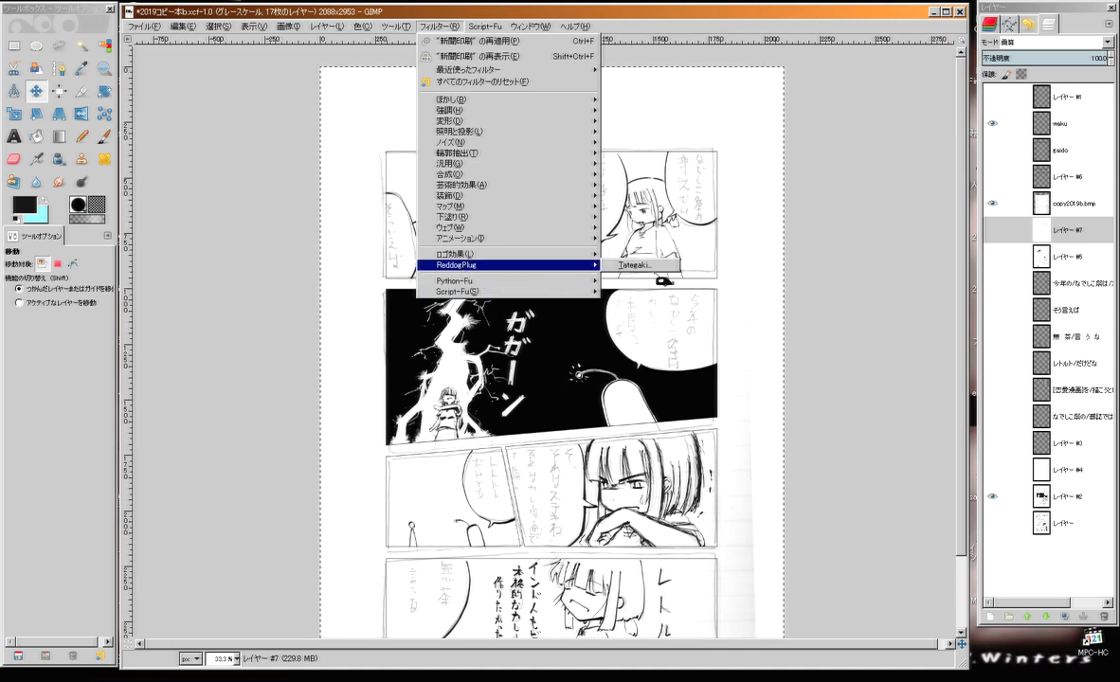
left_click(657, 265)
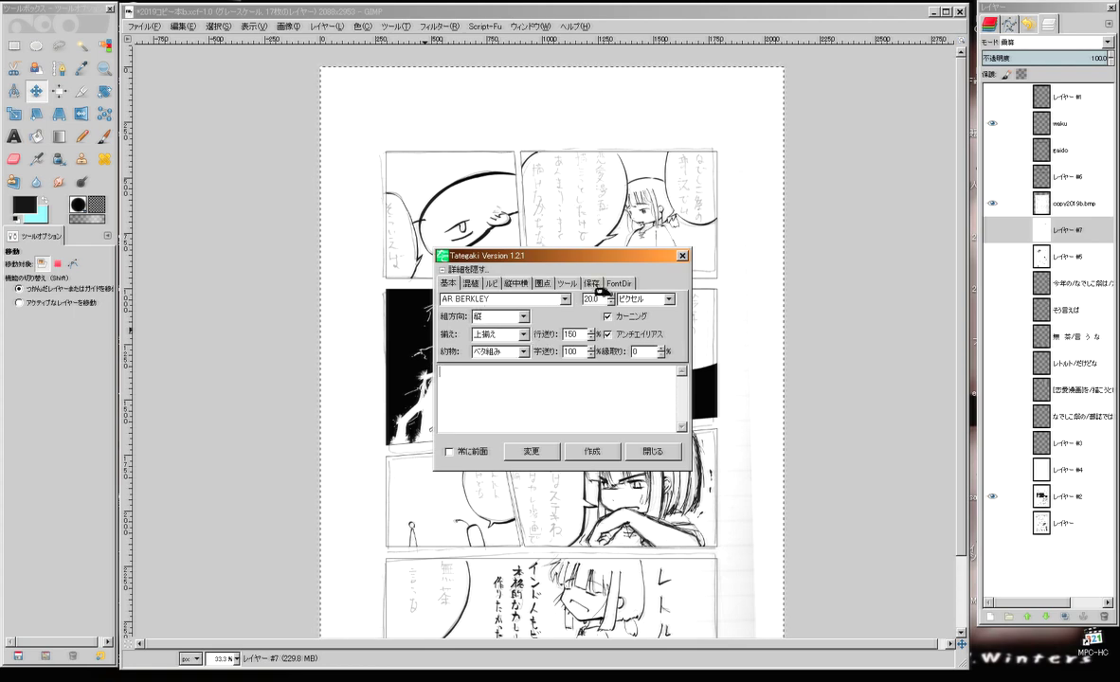
left_click(566, 300)
left_click_drag(567, 316, 561, 492)
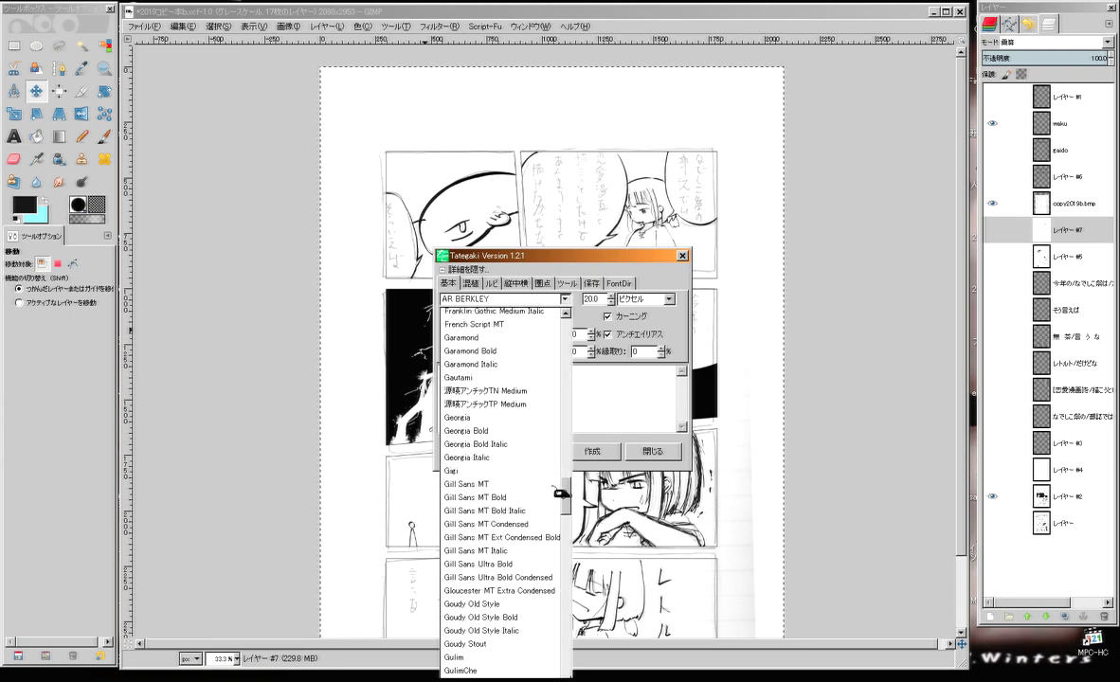
left_click(502, 391)
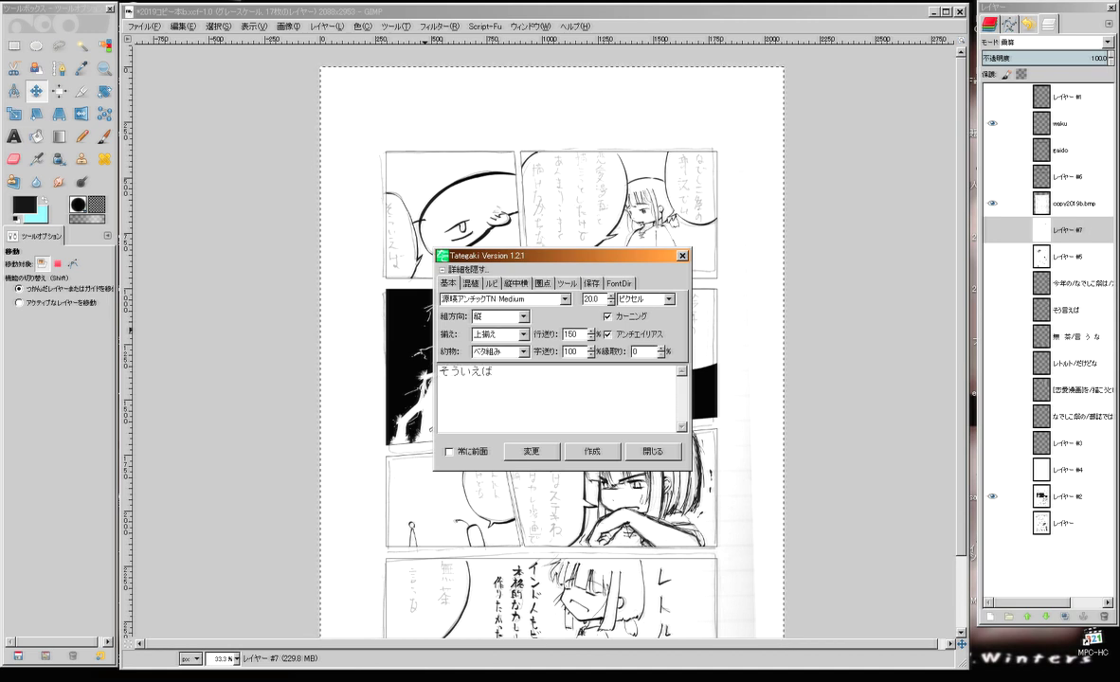
left_click(597, 453)
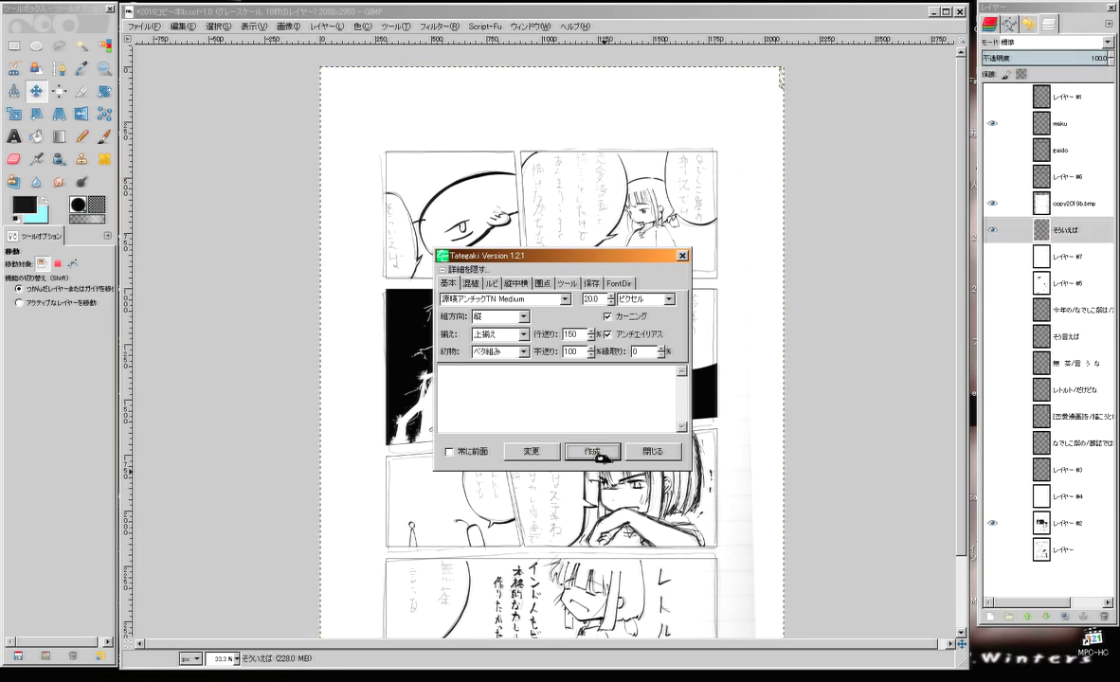
Enlarge the そういえば text layer to a font size of 90 pixels
left_click(555, 454)
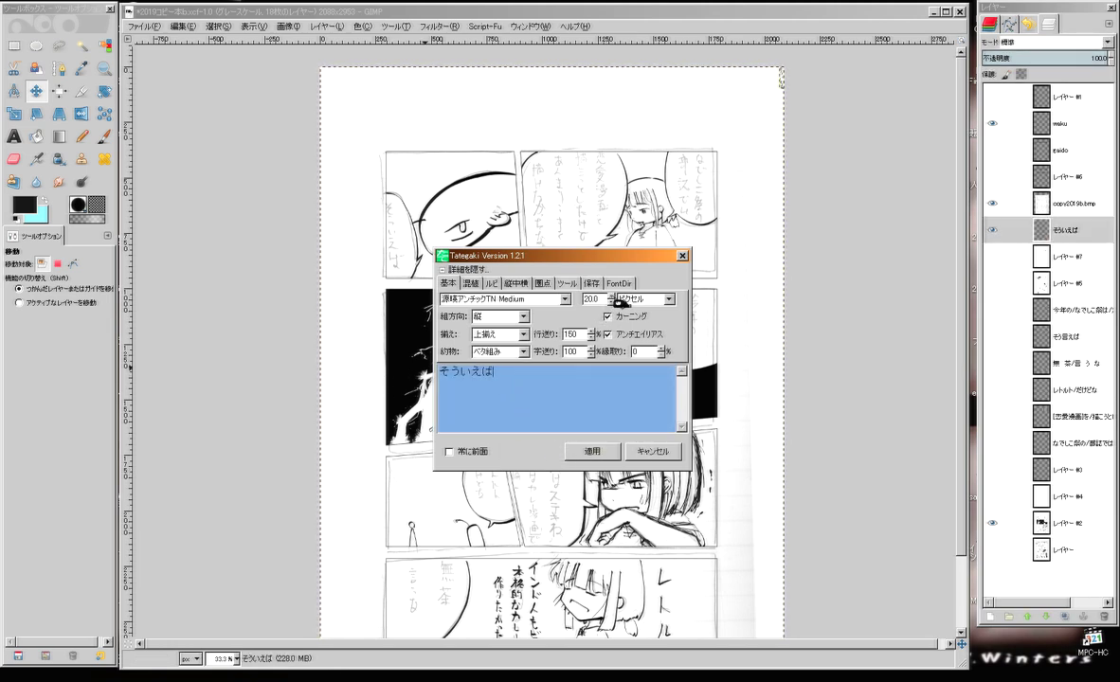
left_click(610, 444)
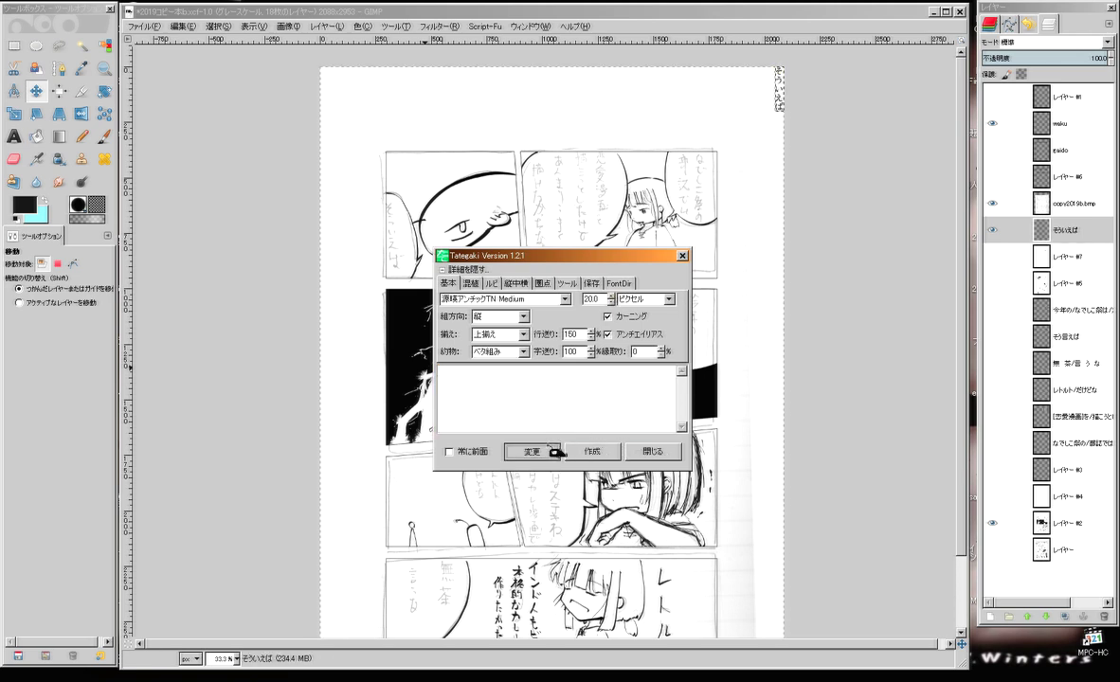
left_click(555, 454)
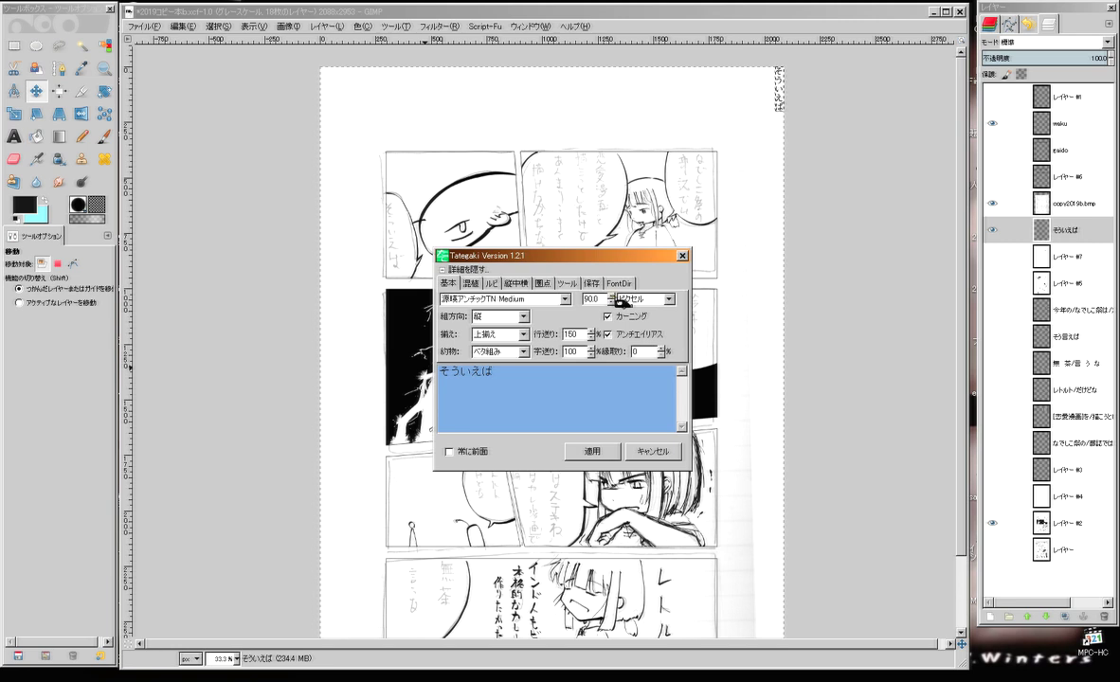
left_click(587, 452)
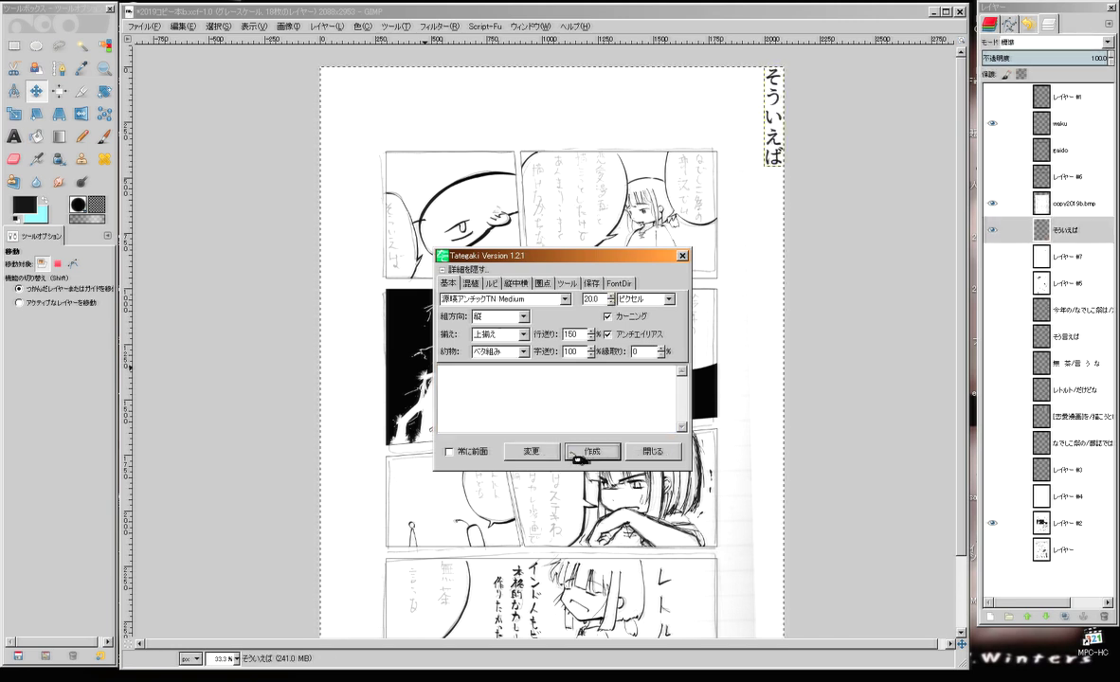
Reduce the そういえば text layer to a font size of 60 pixels and move it into the first panel's leftmost speech bubble
left_click(512, 452)
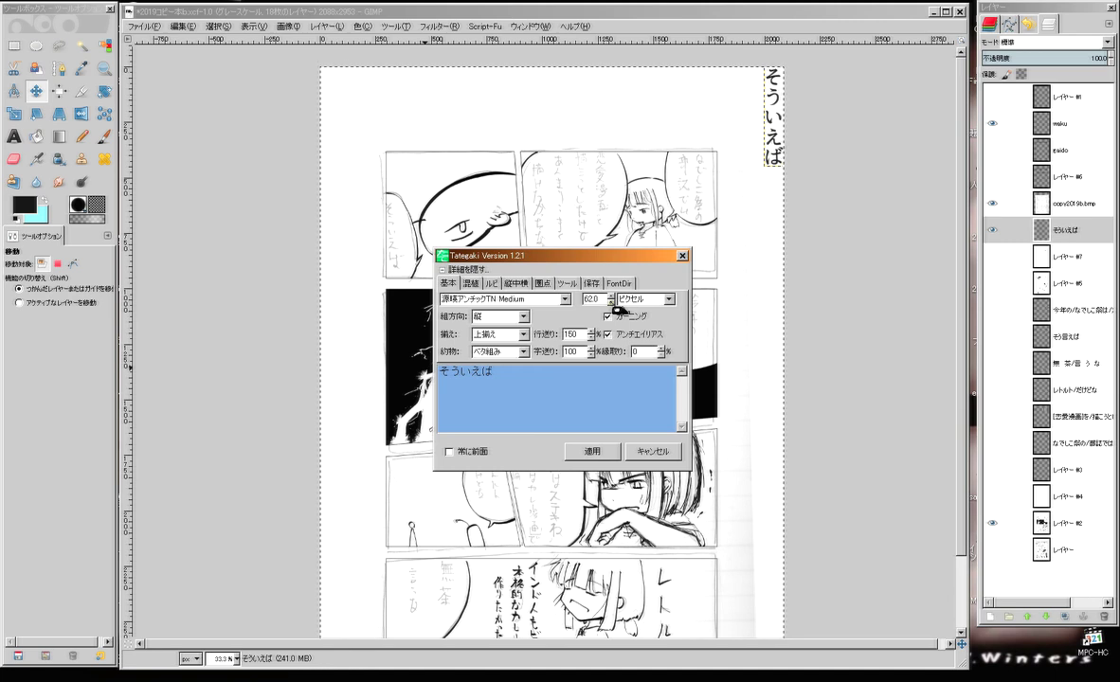
left_click(611, 303)
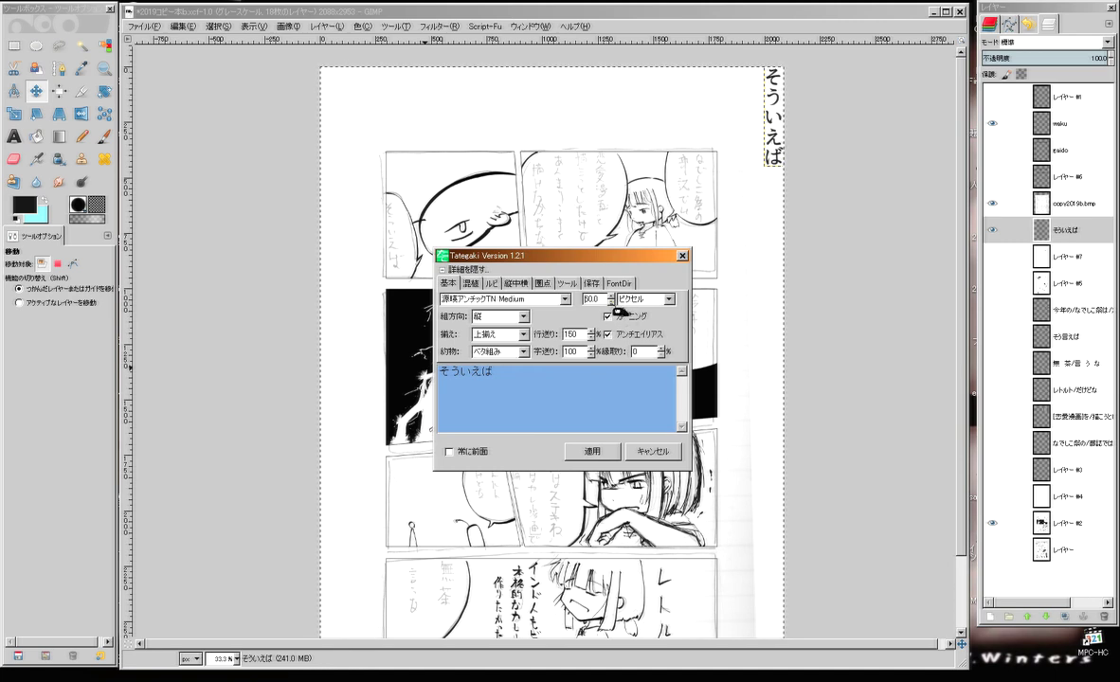
left_click(601, 452)
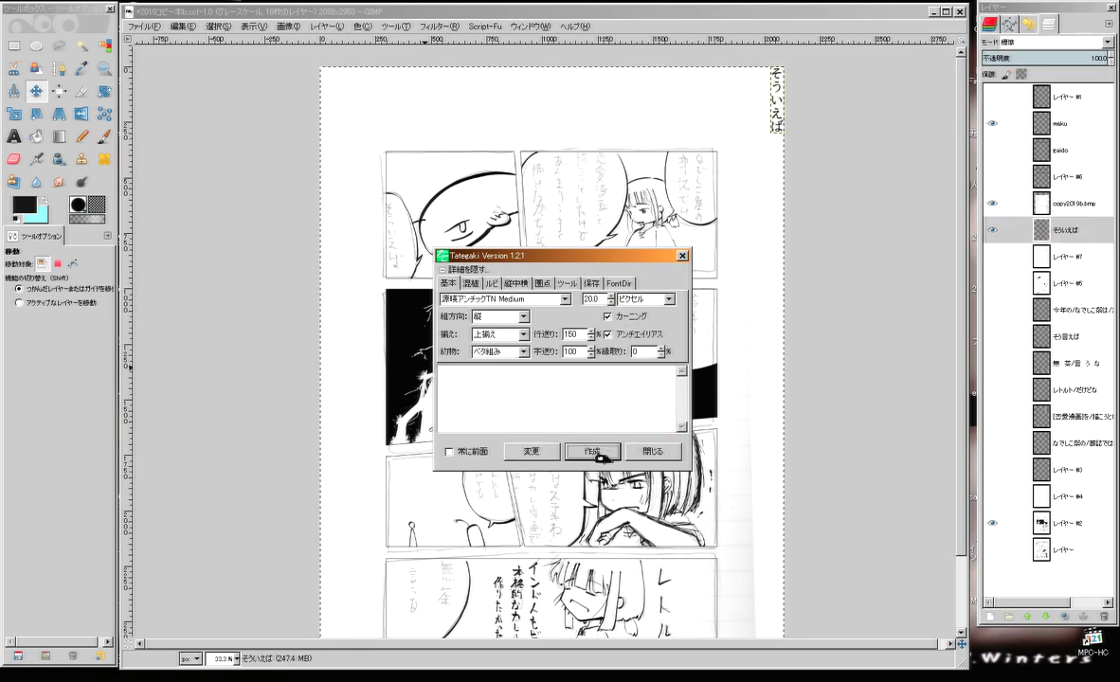
left_click(775, 123)
left_click_drag(787, 132, 394, 252)
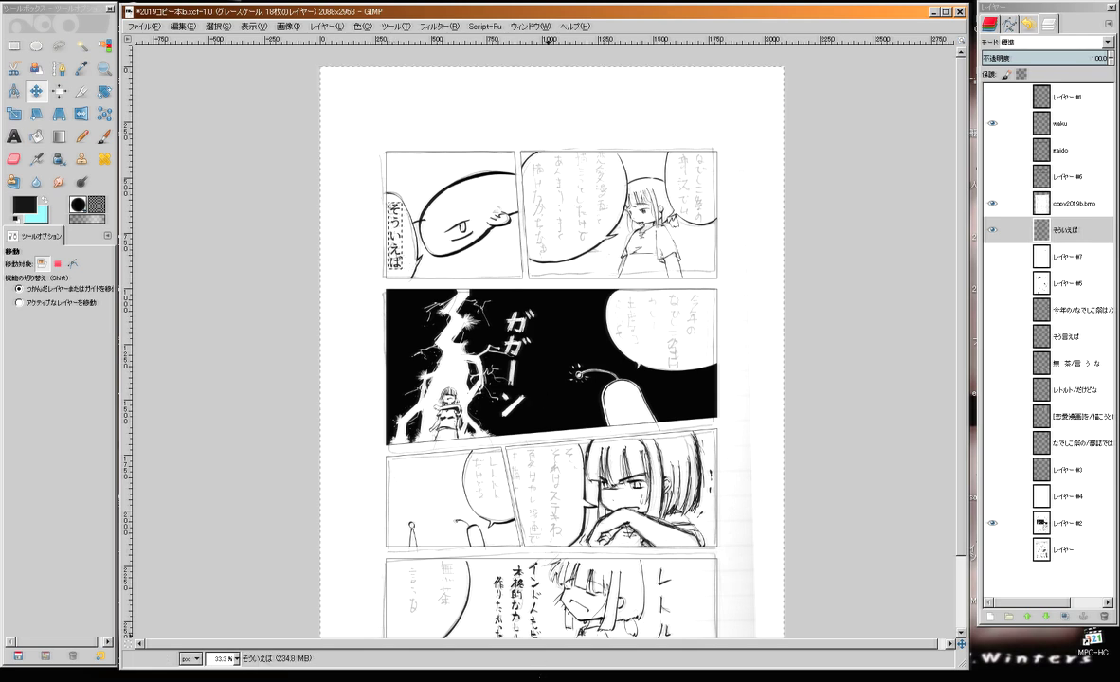
Set the そういえば text's font size to 55 pixels and close the Tategaki plug-in
left_click(543, 678)
left_click(545, 456)
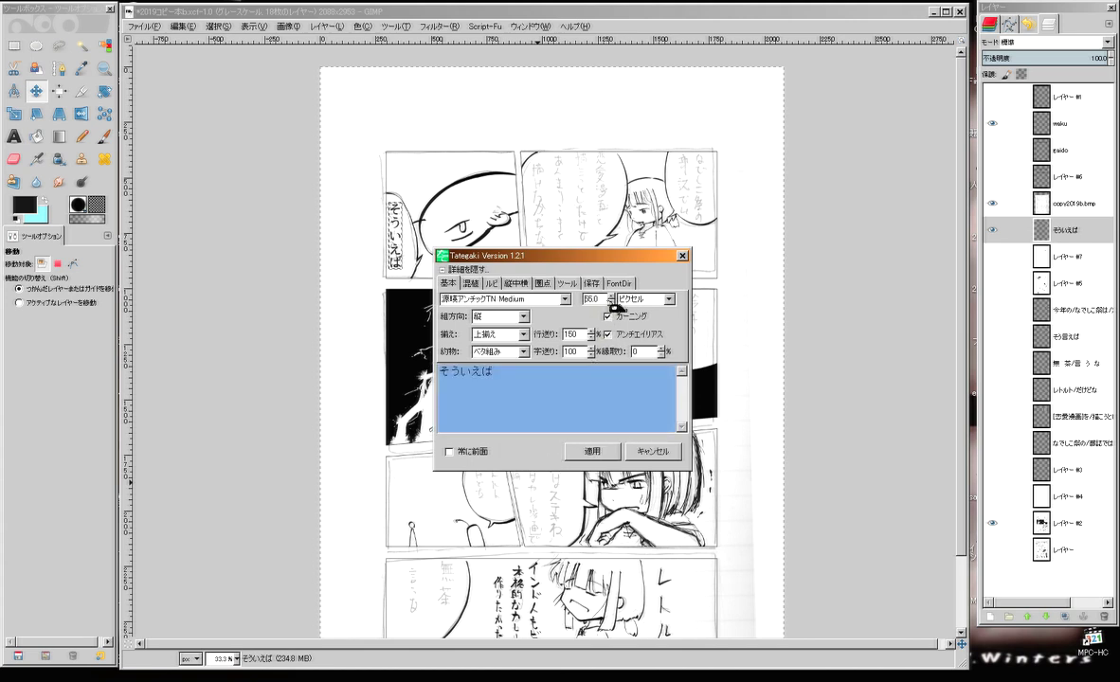
left_click(591, 451)
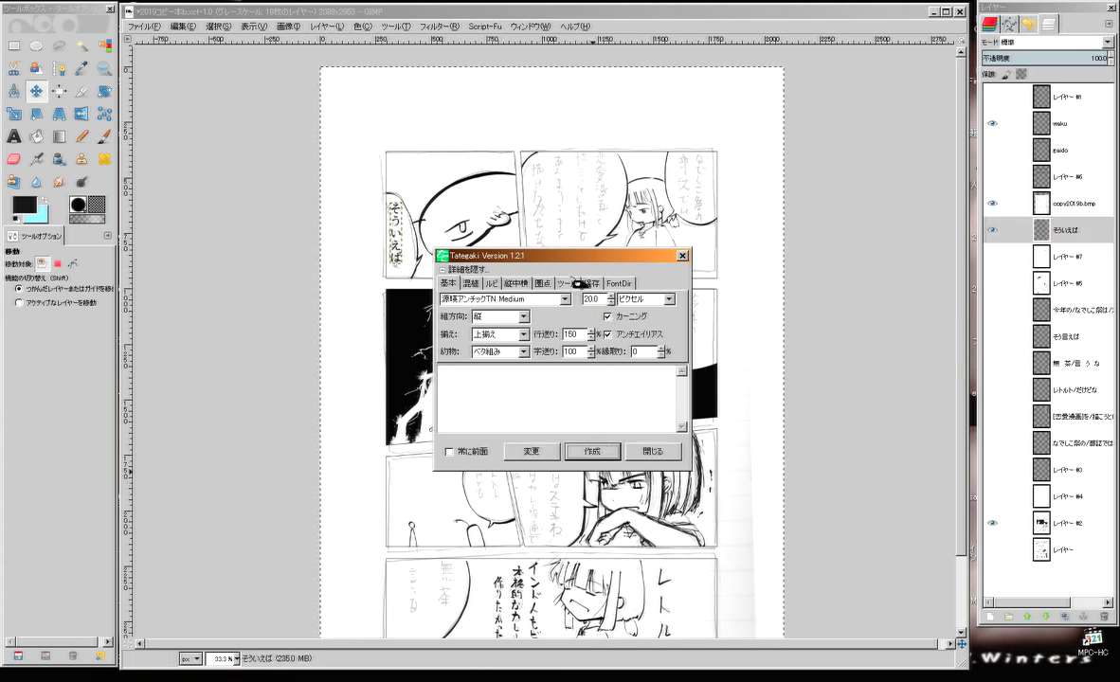
left_click_drag(568, 256, 796, 224)
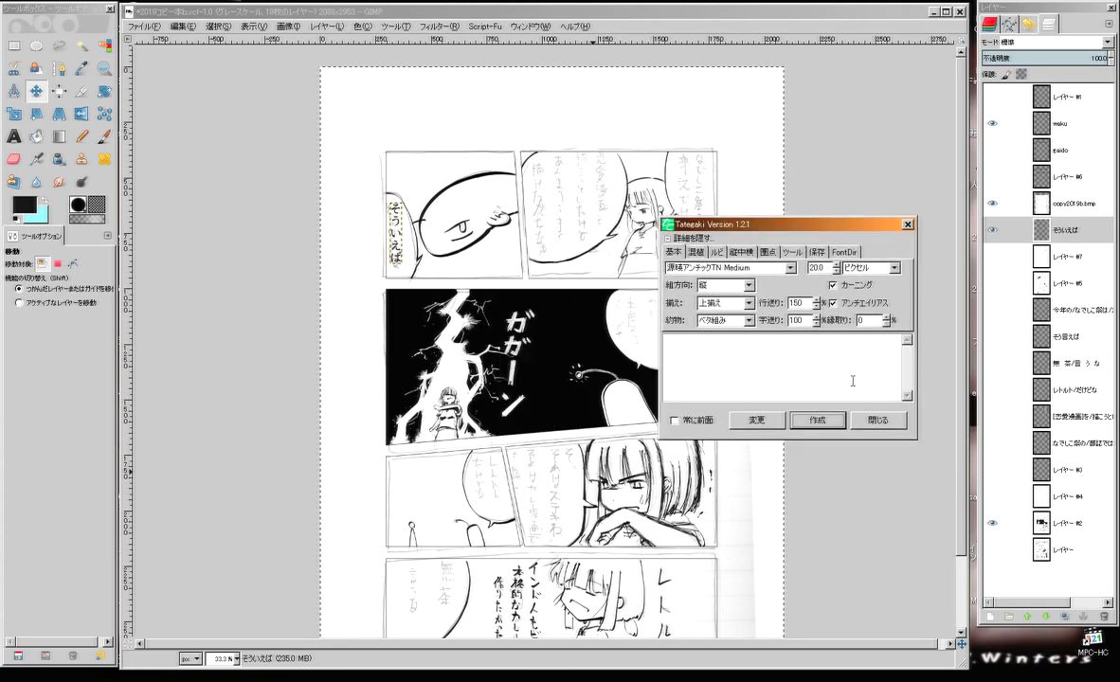
left_click(879, 423)
Try to fine-tune the そういえば text's position in its speech bubble by grabbing its characters on the canvas
left_click(408, 269)
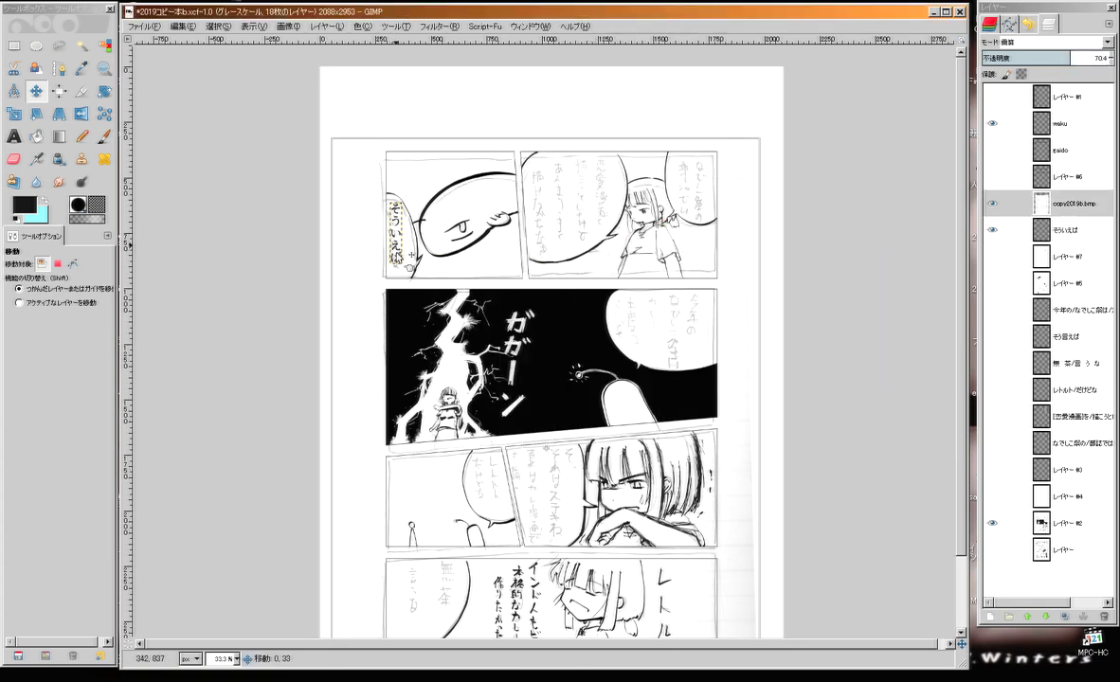
left_click_drag(396, 252, 396, 252)
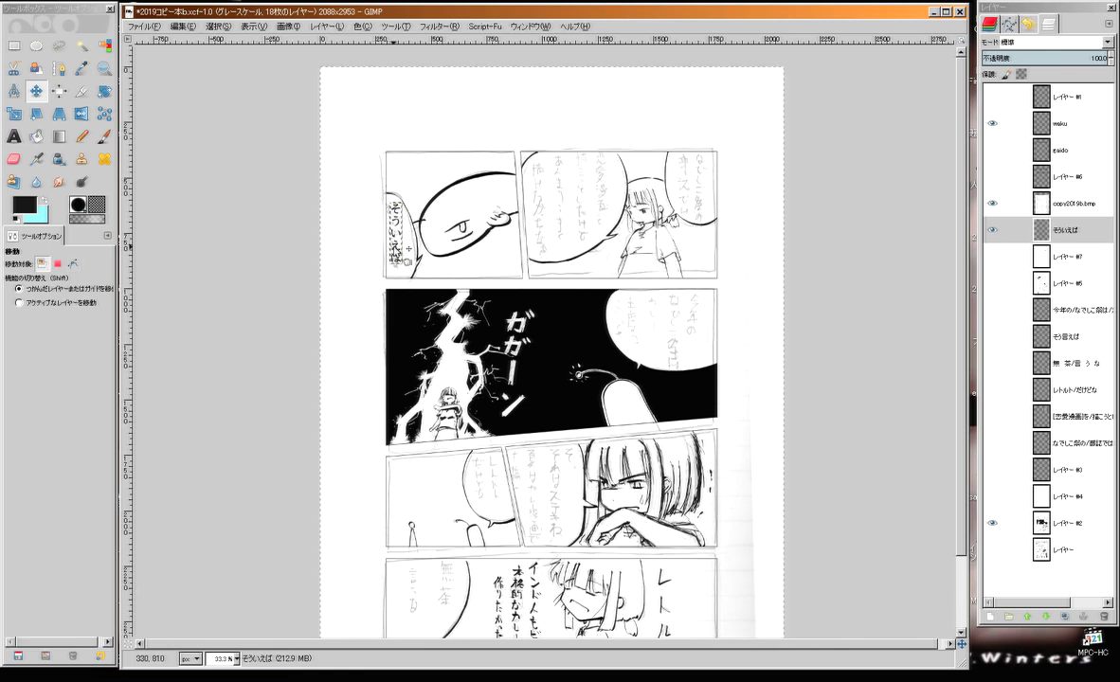
left_click_drag(395, 246, 396, 250)
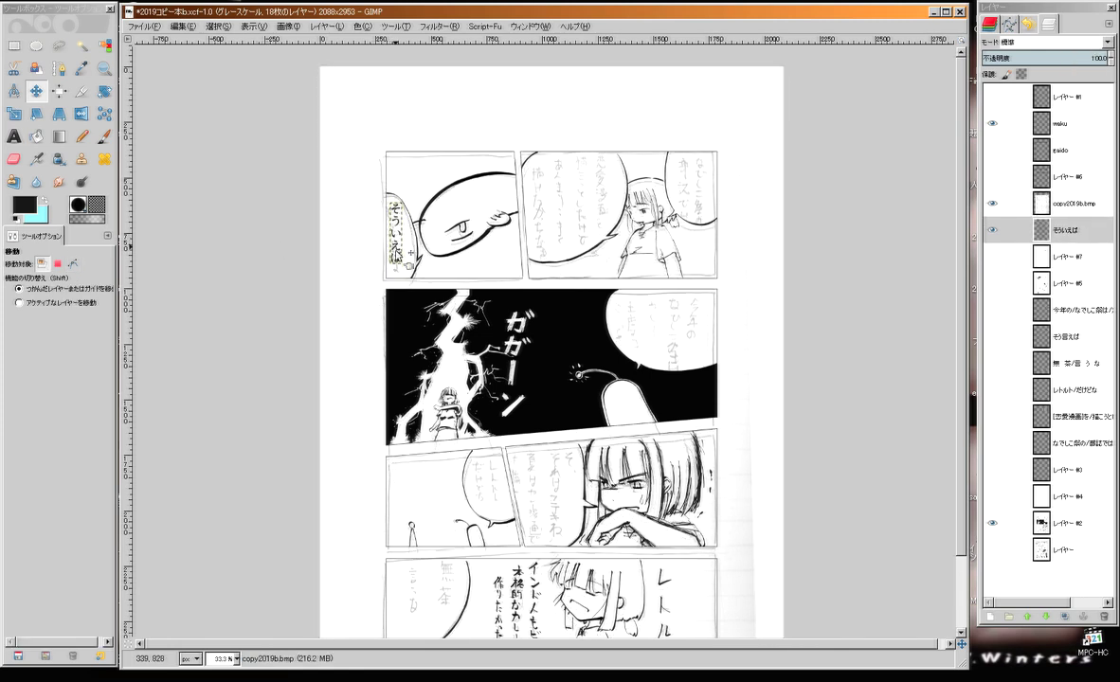
scroll(397, 254, "up", 3)
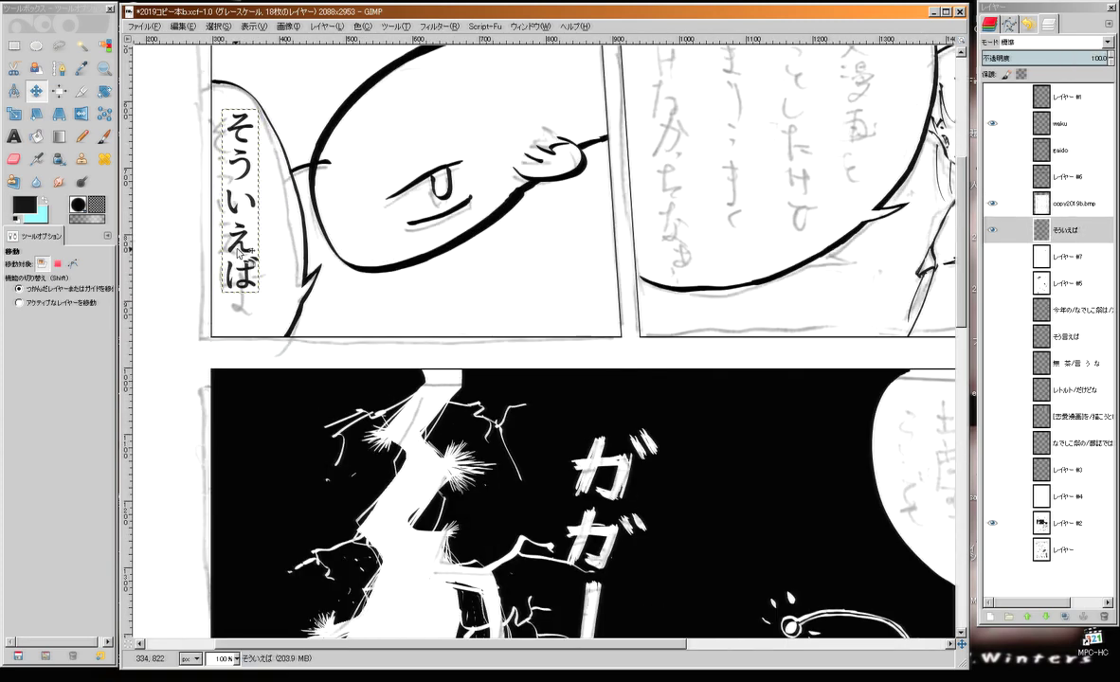
left_click(243, 239)
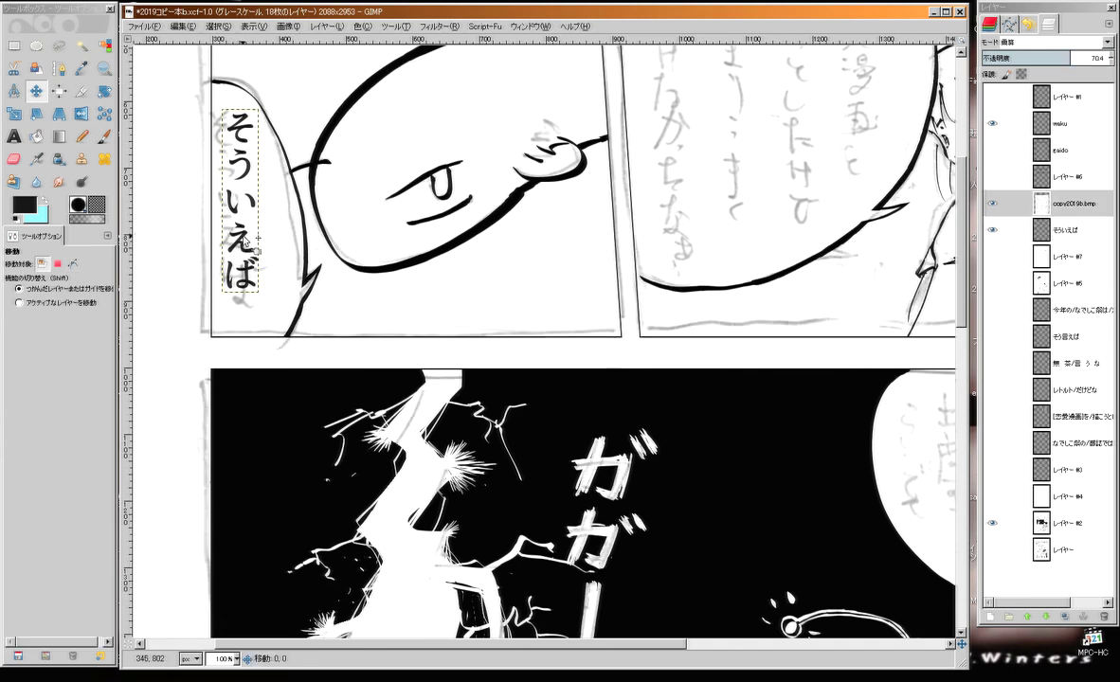
left_click(243, 238)
key("Left")
key("Left")
key("Left")
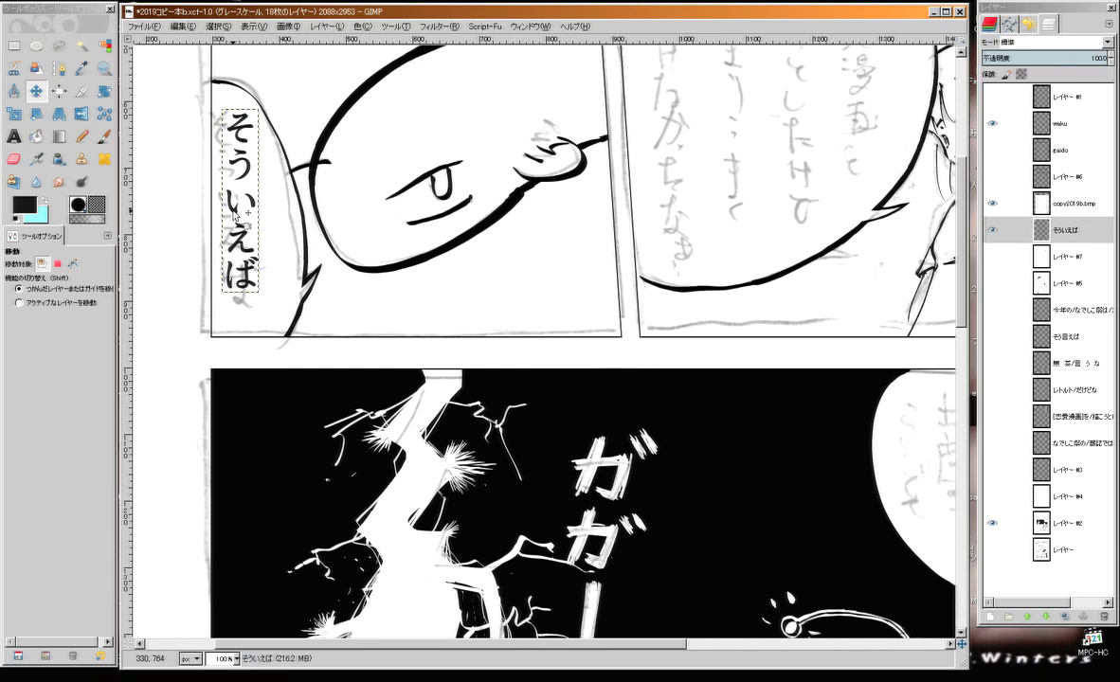
Set the Move tool to move the active layer and shift the そういえば text slightly down within its bubble
left_click(237, 217)
mouse_move(239, 218)
left_mouse_down()
mouse_move(226, 192)
mouse_move(256, 245)
left_mouse_up()
key("ctrl+z")
left_click(88, 305)
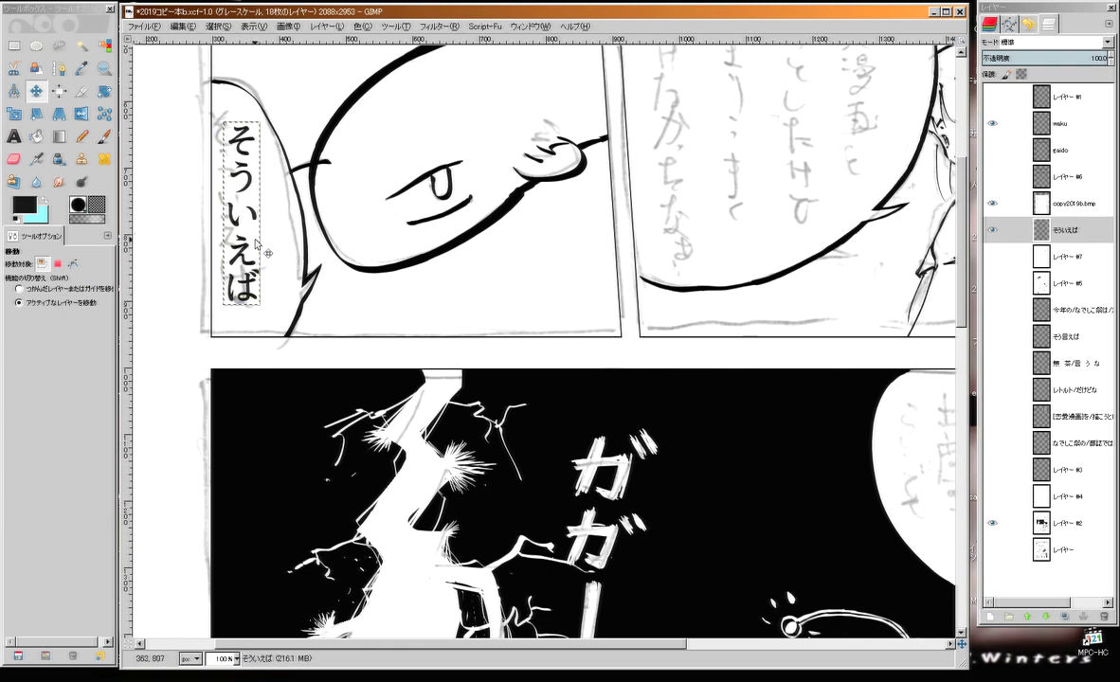
Hide the copy2019b.bmp sketch layer and show the tone layer レイヤー #5, keeping the そういえば text visible
scroll(256, 244, "down", 3)
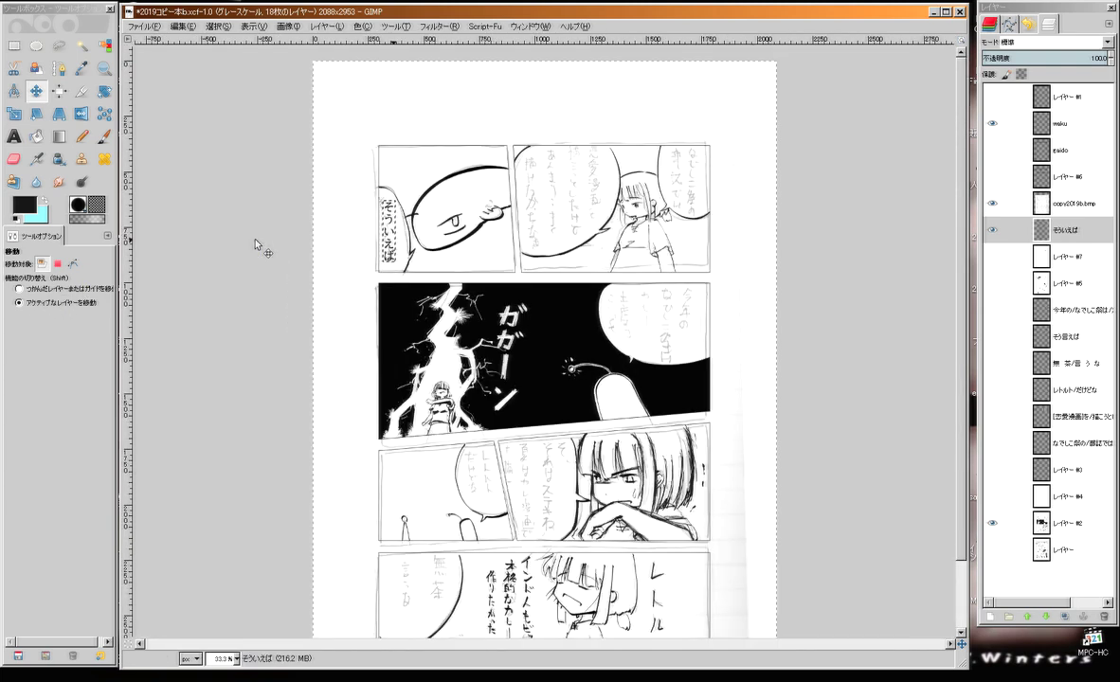
left_click(993, 229)
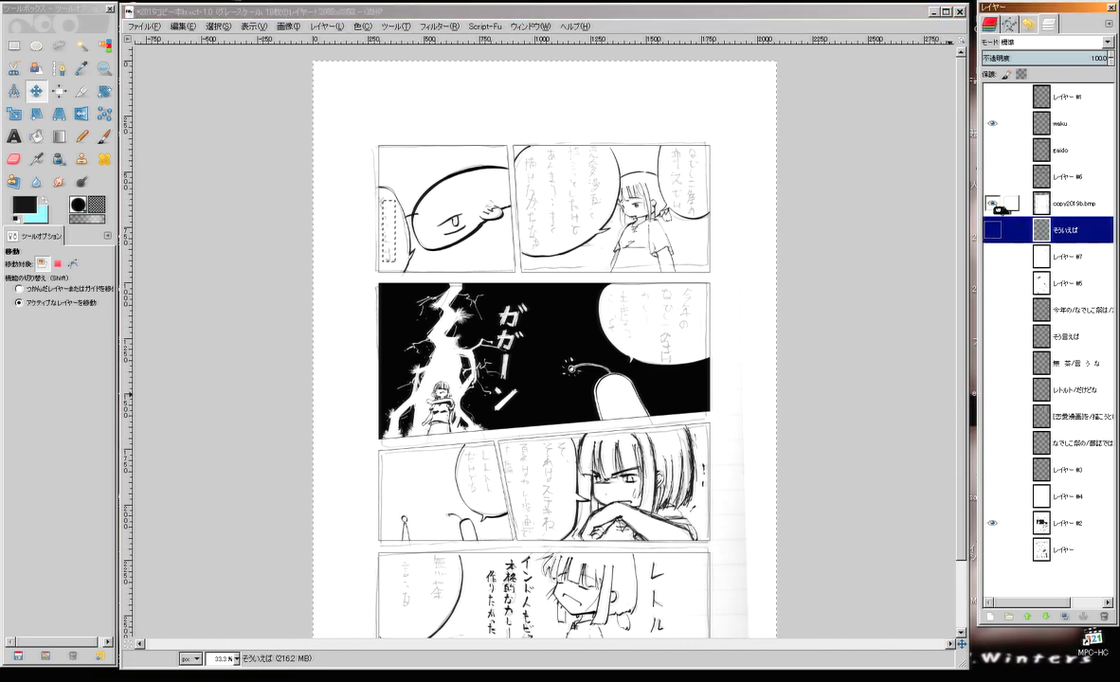
left_click(995, 204)
left_click(993, 229)
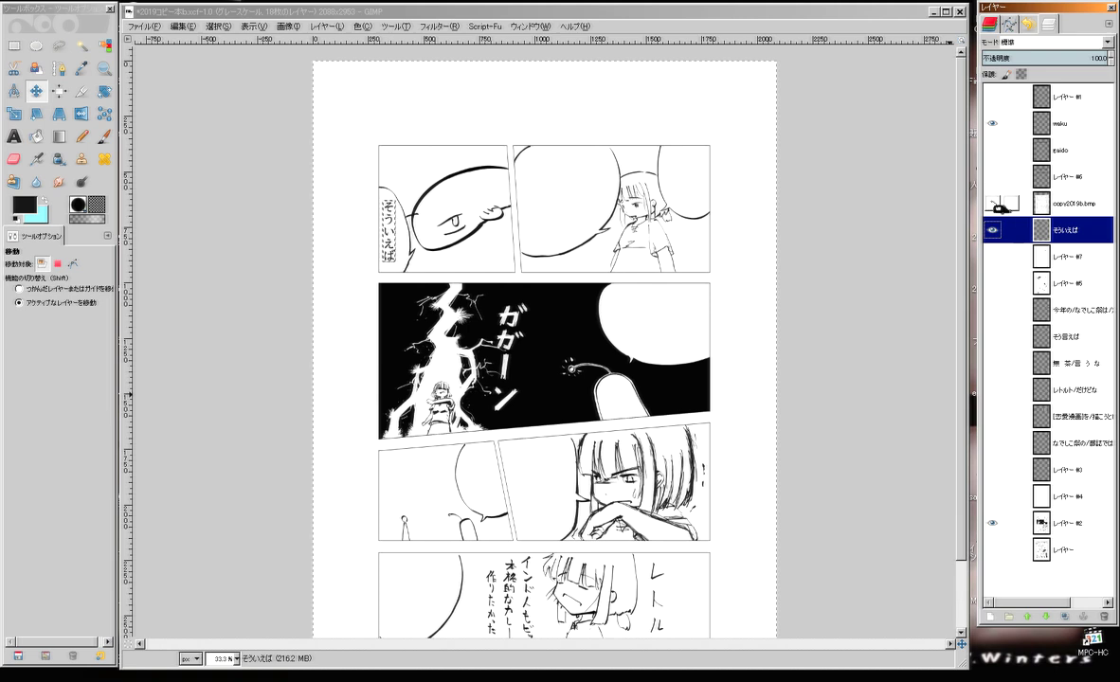
left_click(993, 282)
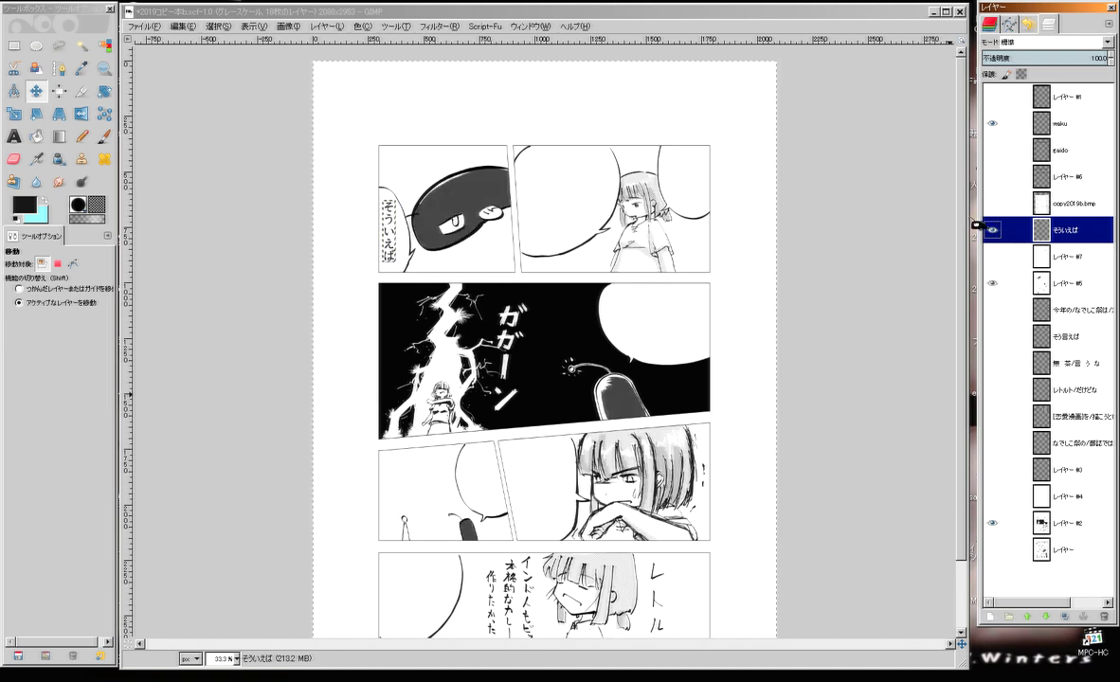
Look over the toned page and examine the dot tone on the black character in the second panel at close range
left_click(966, 224)
left_click_drag(961, 218, 963, 288)
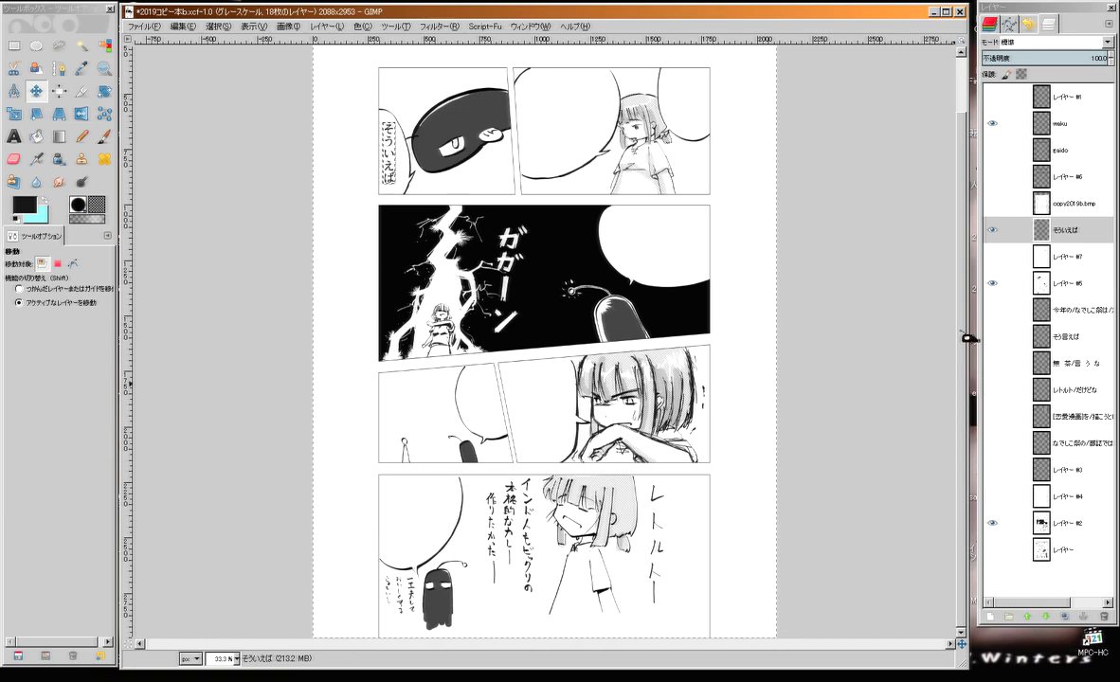
mouse_move(964, 335)
left_mouse_down()
mouse_move(965, 357)
mouse_move(963, 324)
left_mouse_up()
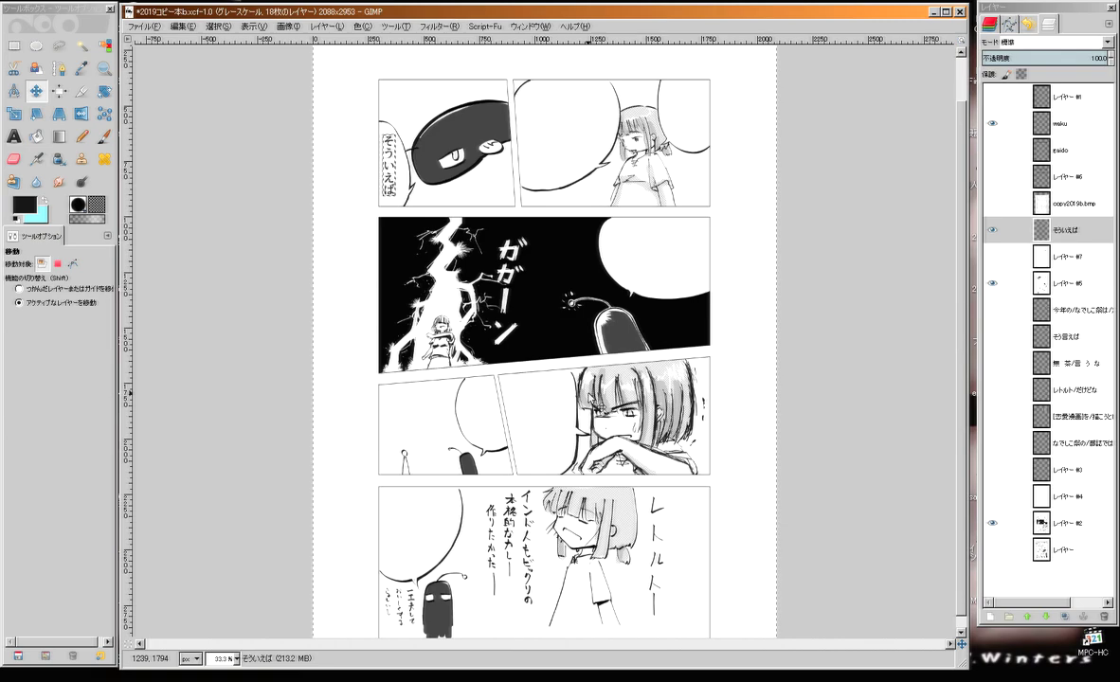
key("l")
scroll(455, 99, "up", 2)
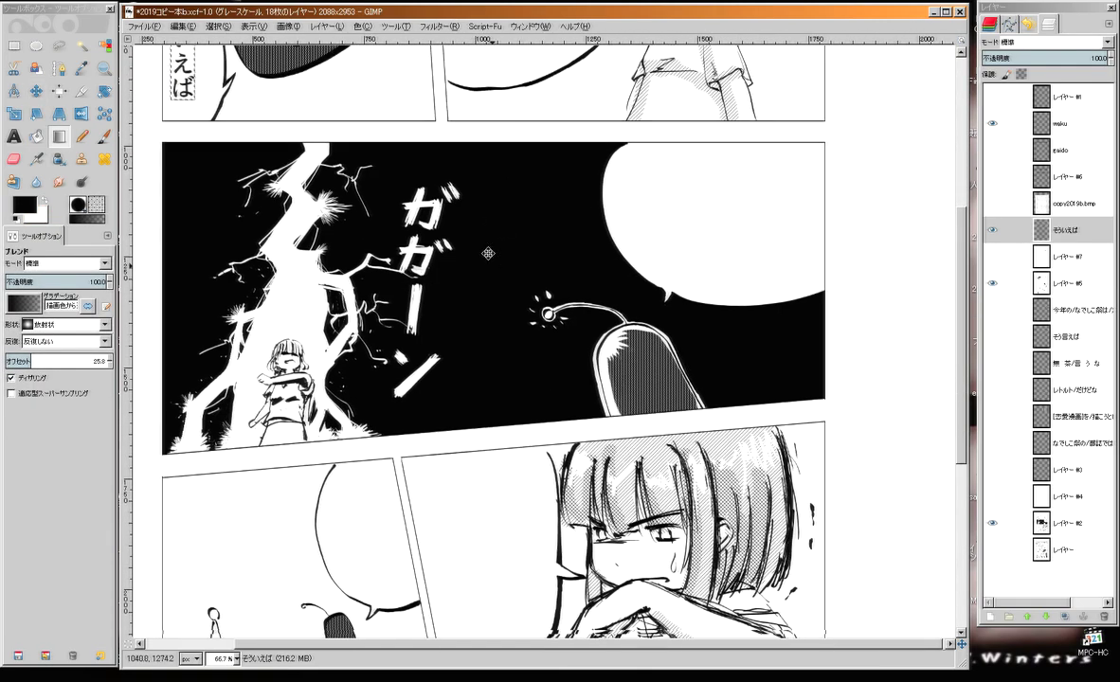
scroll(487, 253, "up", 3)
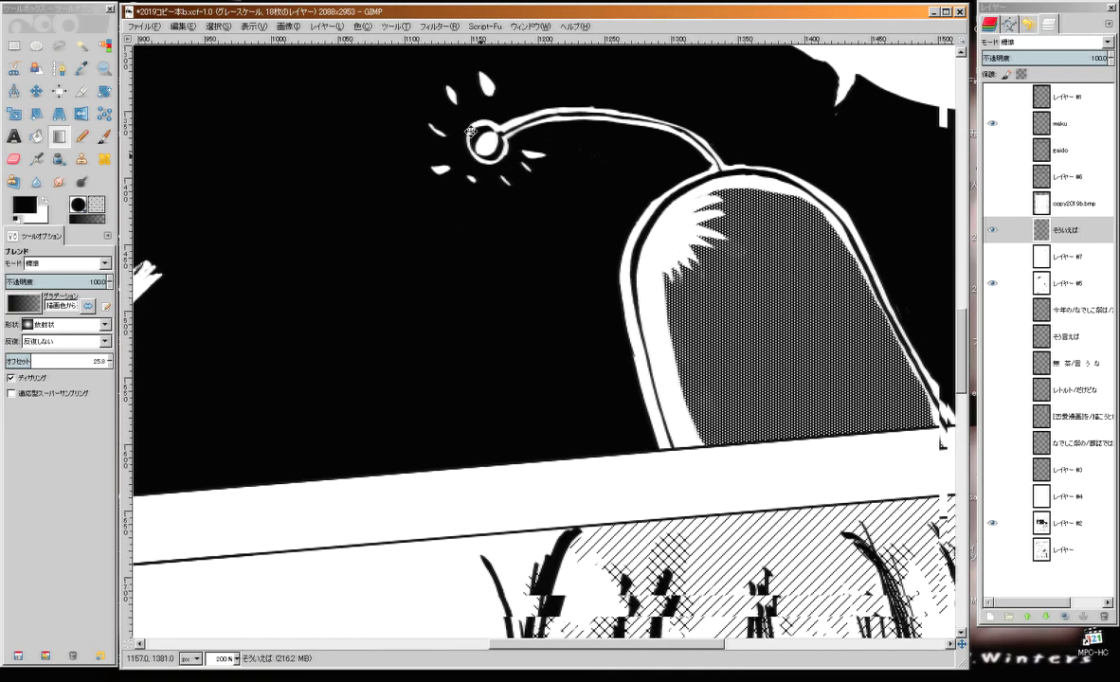
scroll(470, 180, "down", 5)
Examine the hatched and cross-hatched tones on the girl's hair and arms in the third panel at several zoom levels
scroll(466, 227, "right", 2)
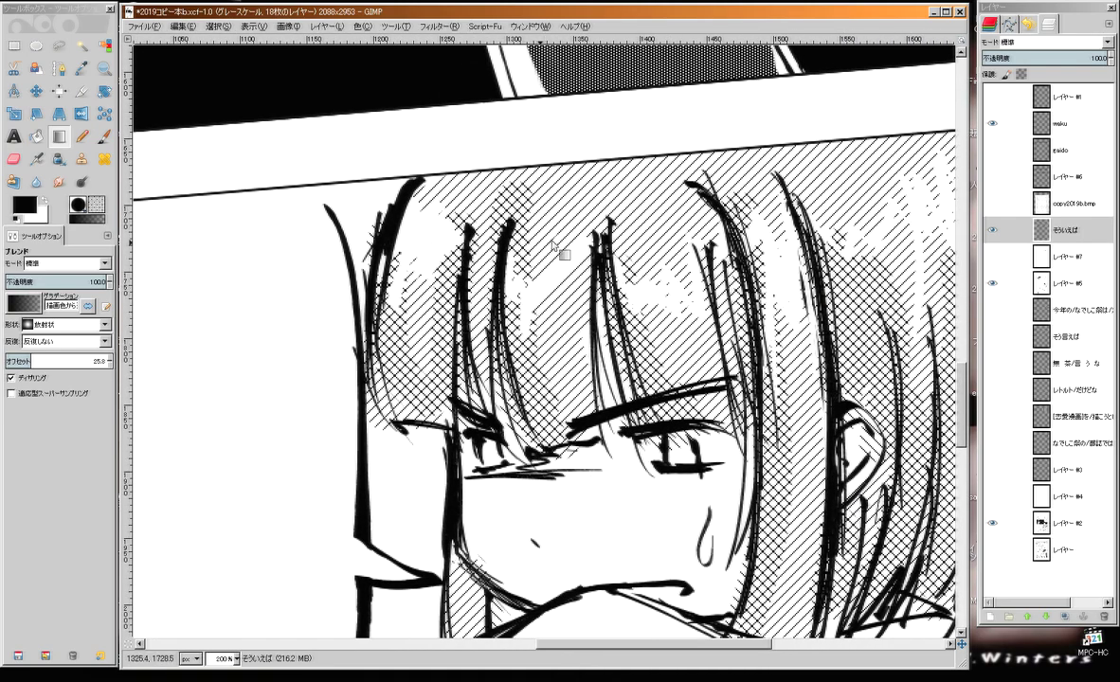
scroll(470, 351, "down", 3)
scroll(569, 237, "right", 4)
scroll(567, 152, "down", 3)
scroll(512, 270, "left", 3)
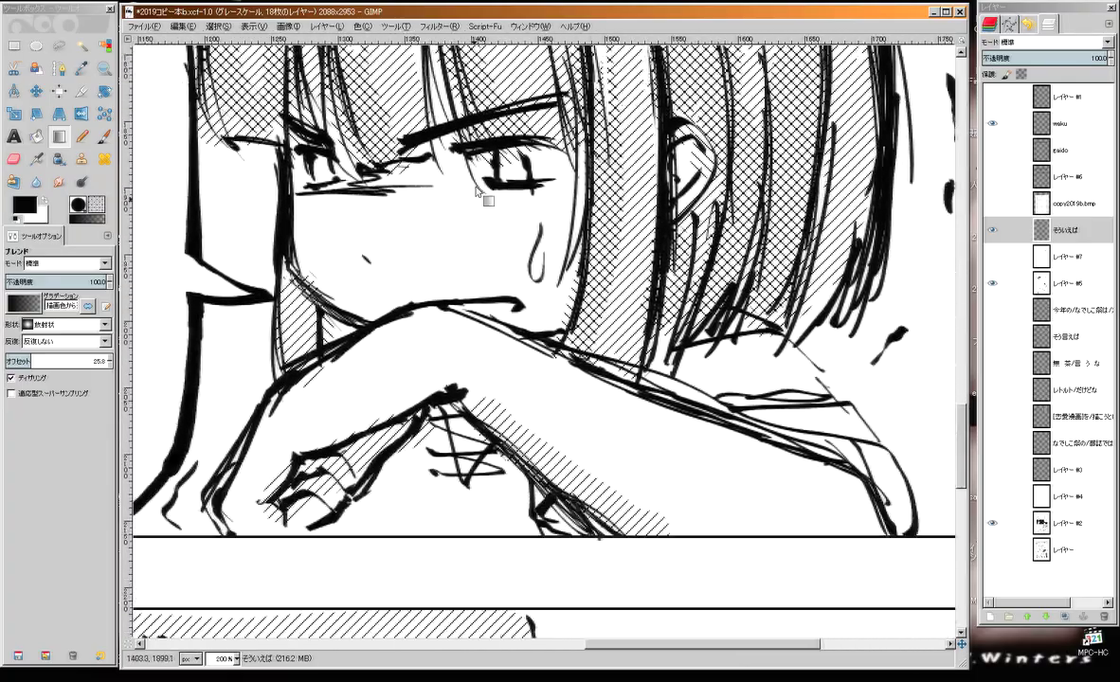
scroll(413, 300, "up", 4)
scroll(350, 221, "up", 1)
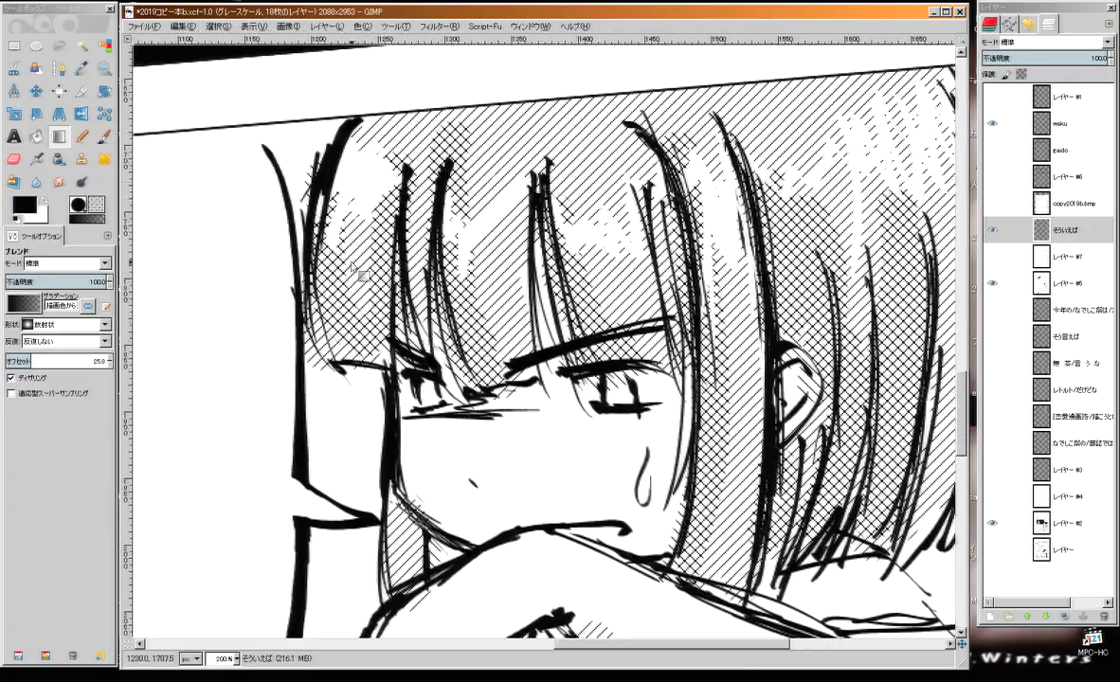
scroll(418, 277, "up", 3)
scroll(355, 355, "down", 1)
scroll(366, 284, "down", 3)
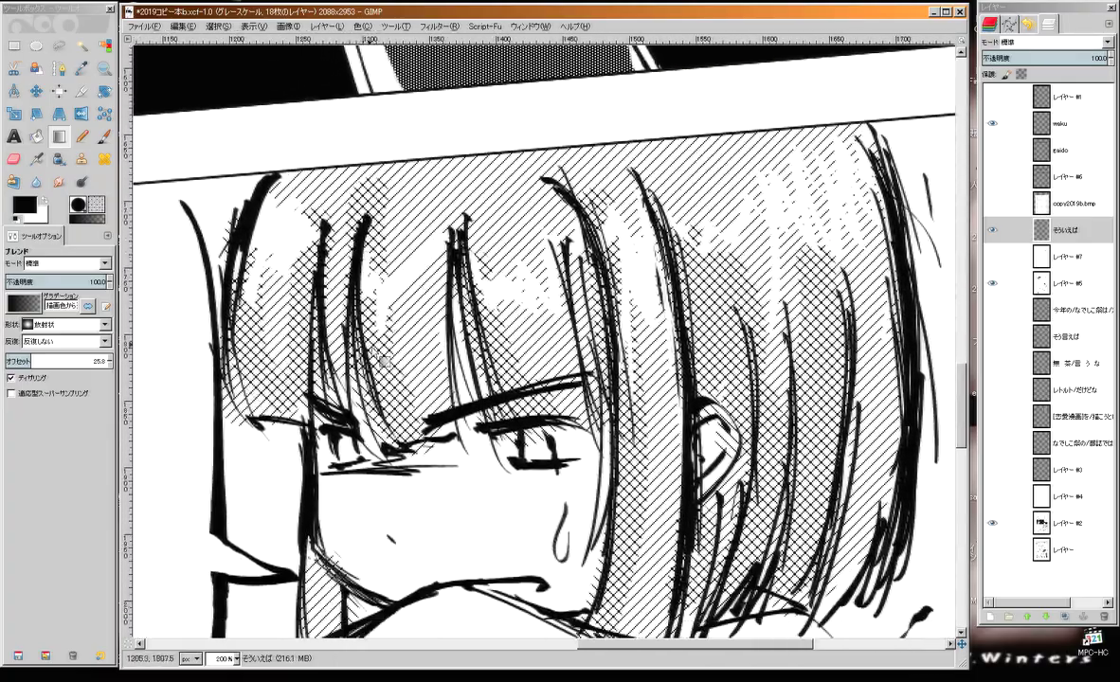
left_click_drag(314, 377, 336, 308)
left_click_drag(279, 537, 361, 295)
scroll(361, 295, "up", 1)
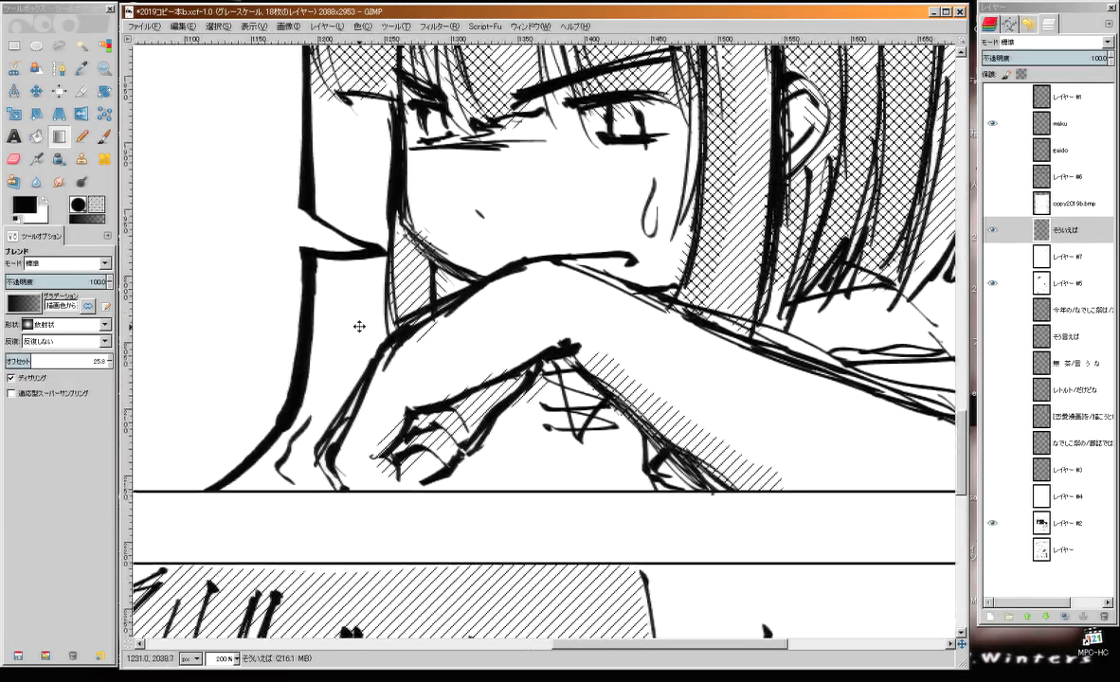
scroll(357, 325, "down", 15)
scroll(398, 237, "left", 3)
scroll(400, 196, "left", 2)
scroll(422, 171, "up", 20)
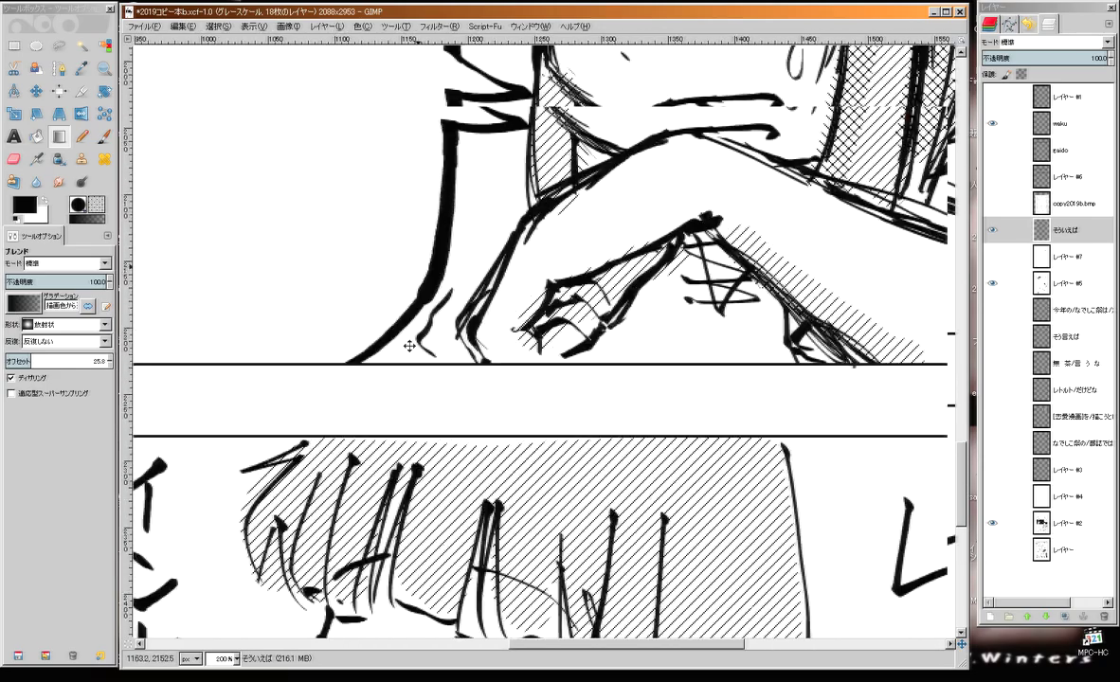
scroll(379, 218, "right", 3)
scroll(358, 249, "left", 2)
scroll(358, 249, "down", 3)
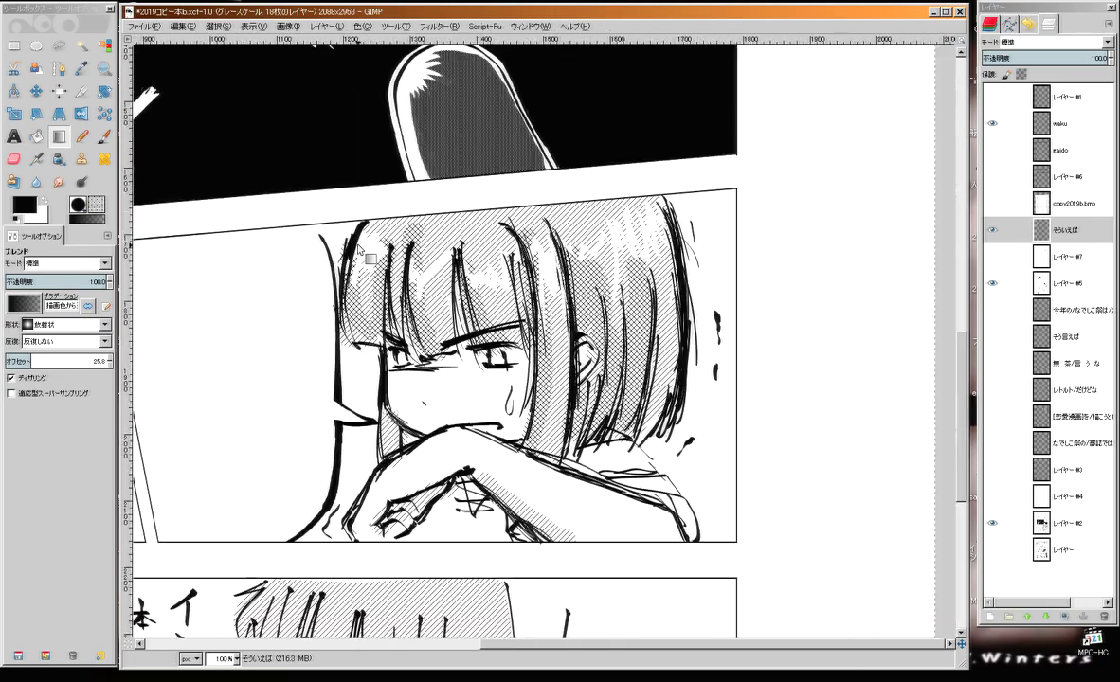
left_click_drag(381, 244, 423, 203)
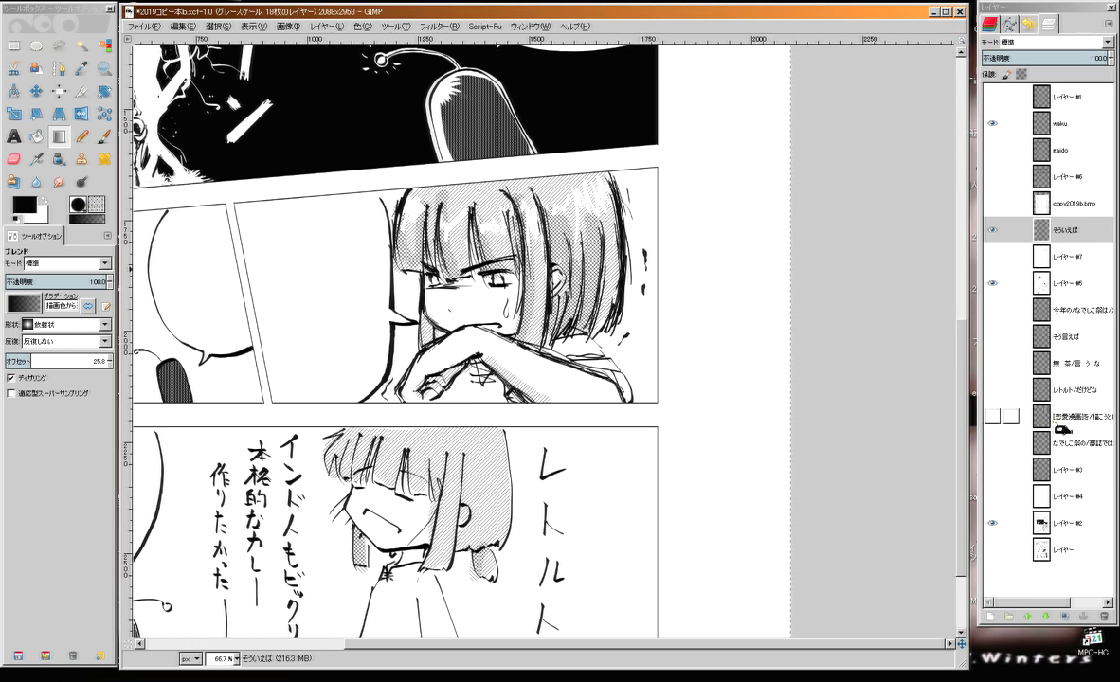
Check the earlier lettering by temporarily showing the なでしこ祭の/部誌では text layer and レイヤー #3
left_click(1047, 230)
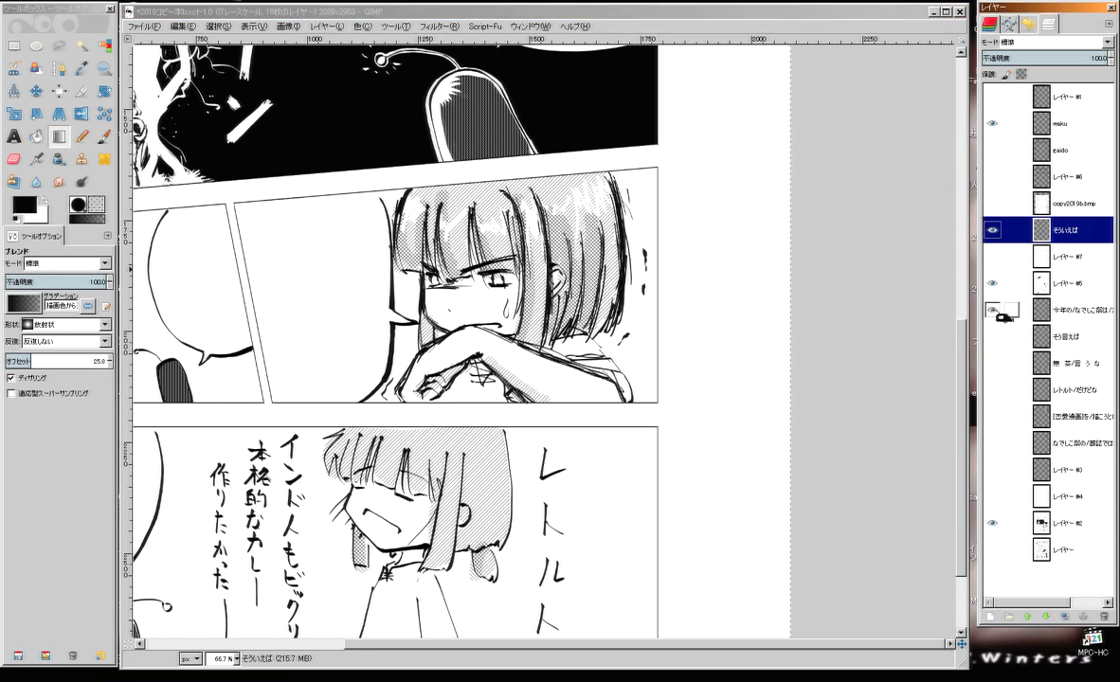
left_click_drag(997, 338, 1000, 443)
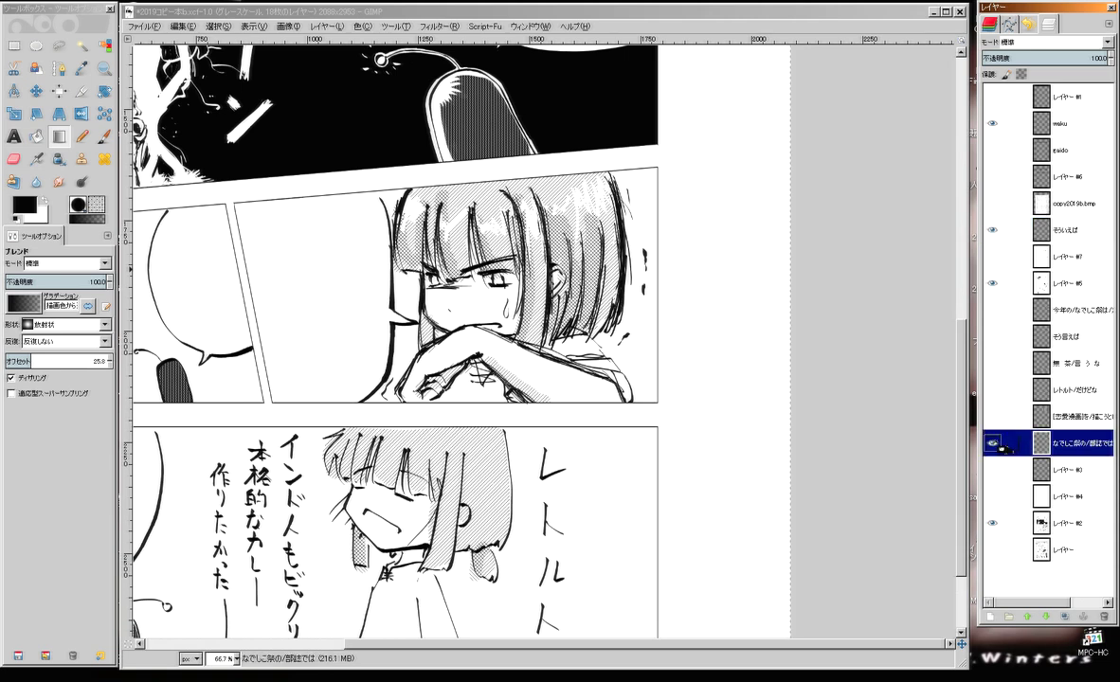
left_click(994, 470)
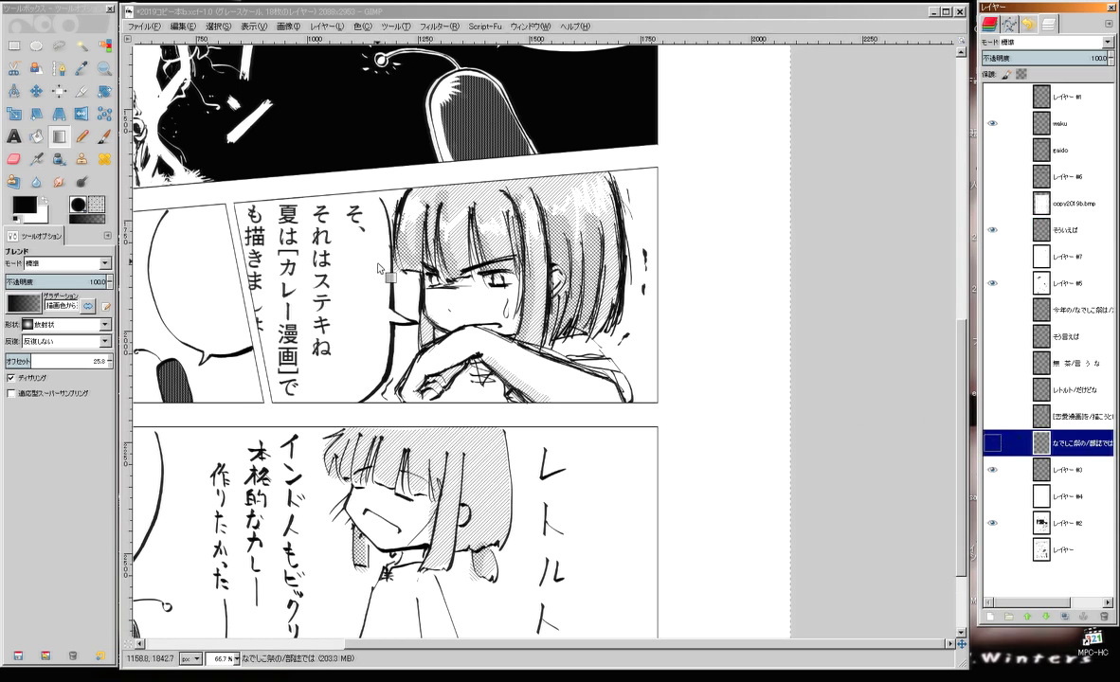
left_click_drag(382, 295, 421, 315)
left_click_drag(713, 273, 580, 286)
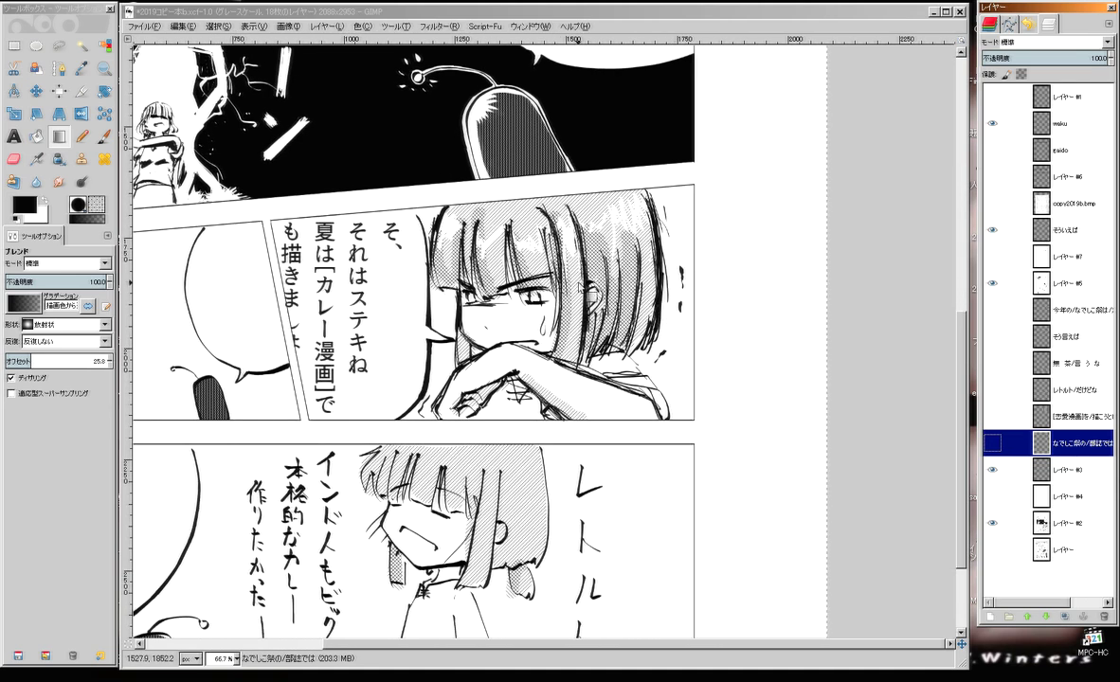
left_click(993, 470)
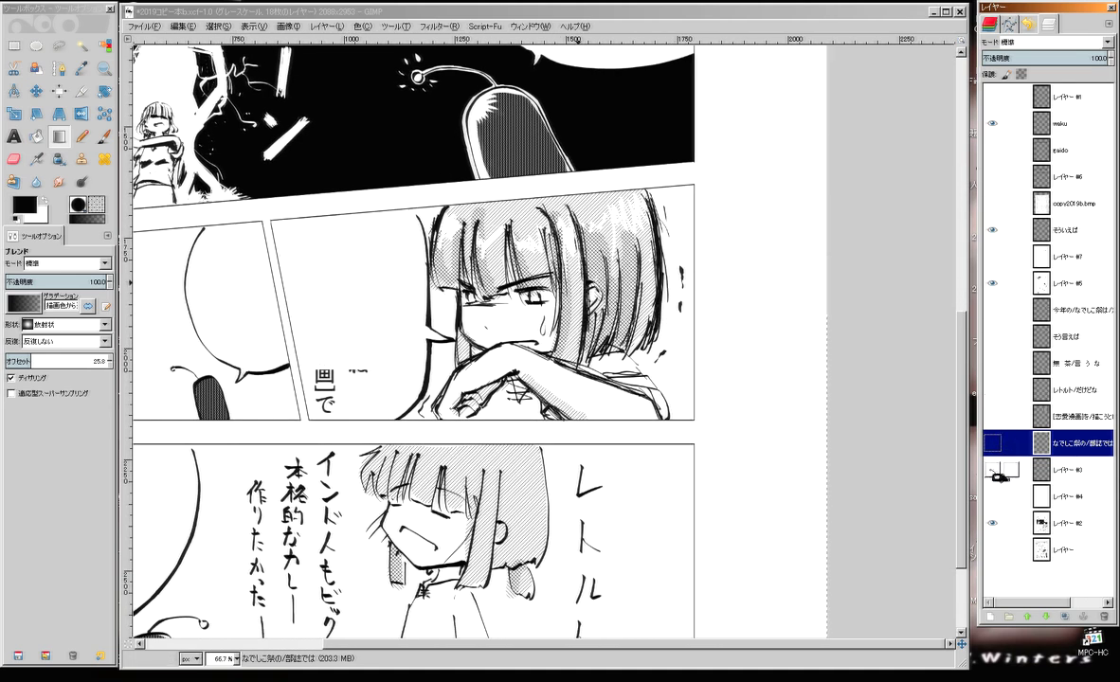
Show レイヤー #3 so its vertical lettering appears in the third row's speech bubble, with the whole page in view
left_click(993, 470)
left_click(992, 470)
left_click(992, 470)
left_click(993, 470)
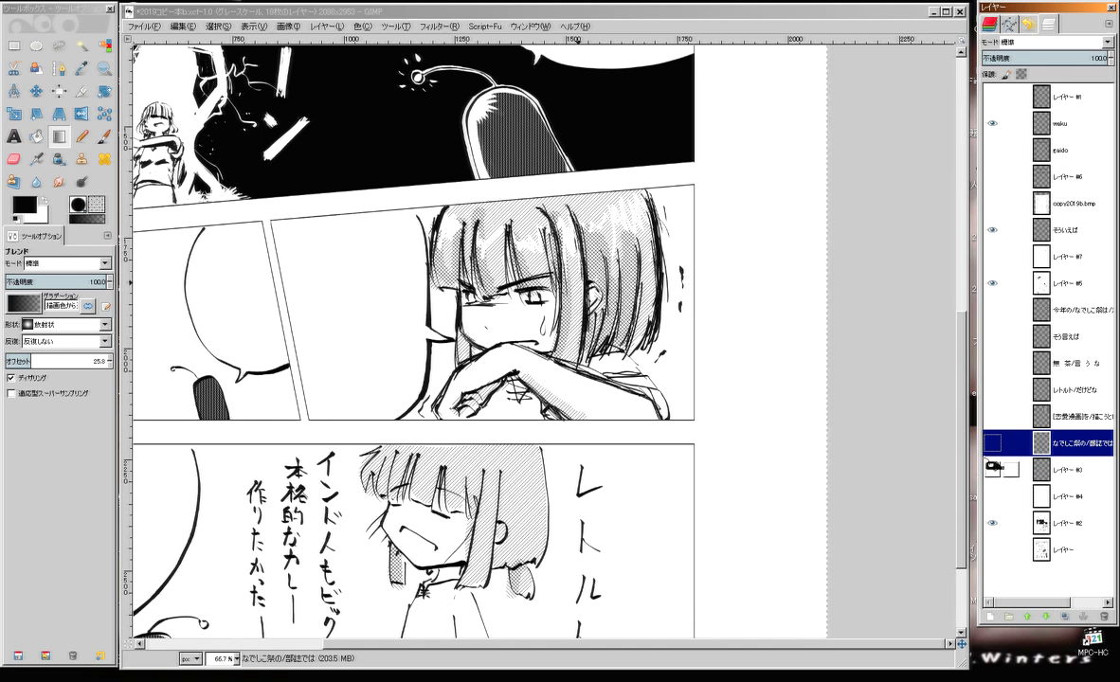
key("minus")
key("minus")
key("minus")
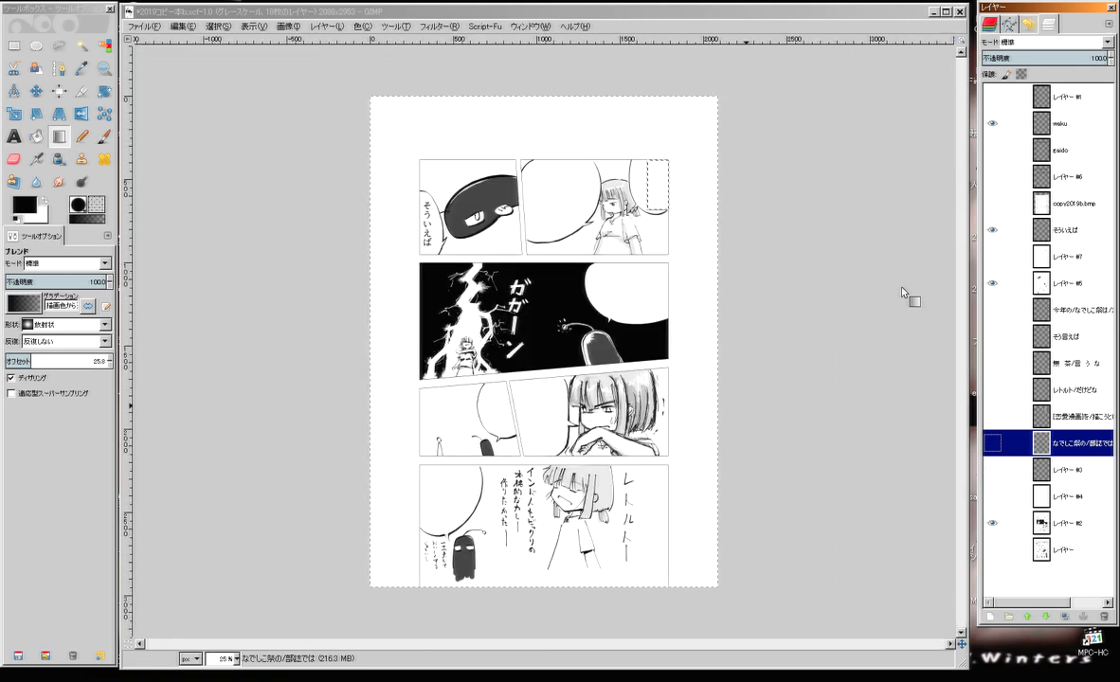
left_click_drag(549, 388, 546, 331)
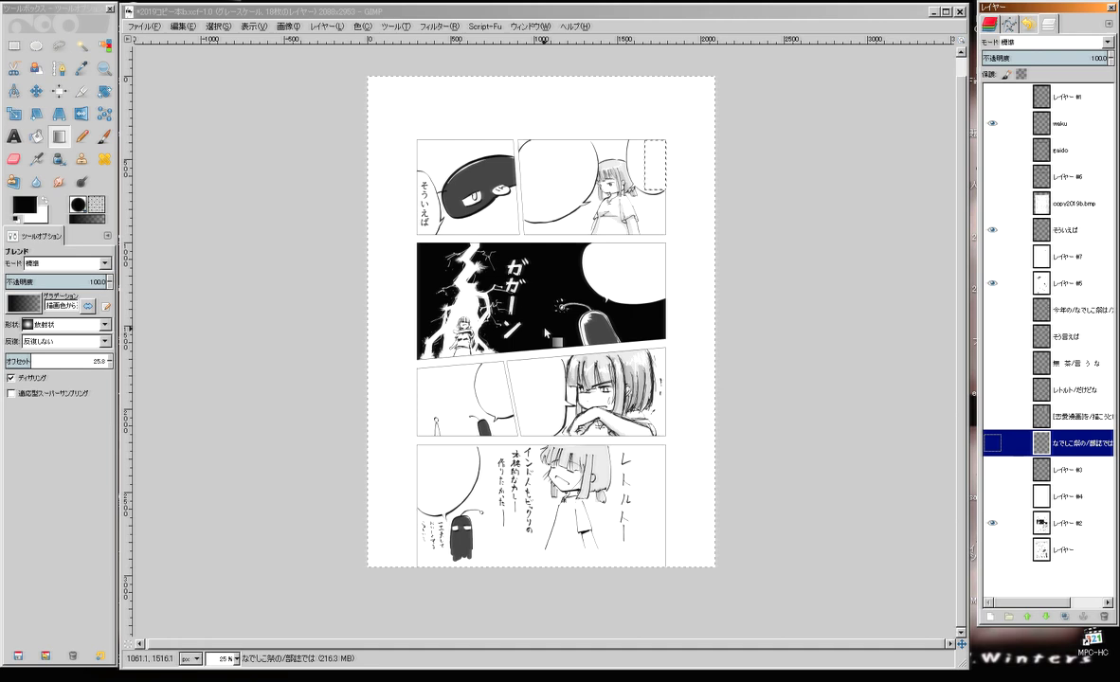
left_click_drag(546, 332, 948, 394)
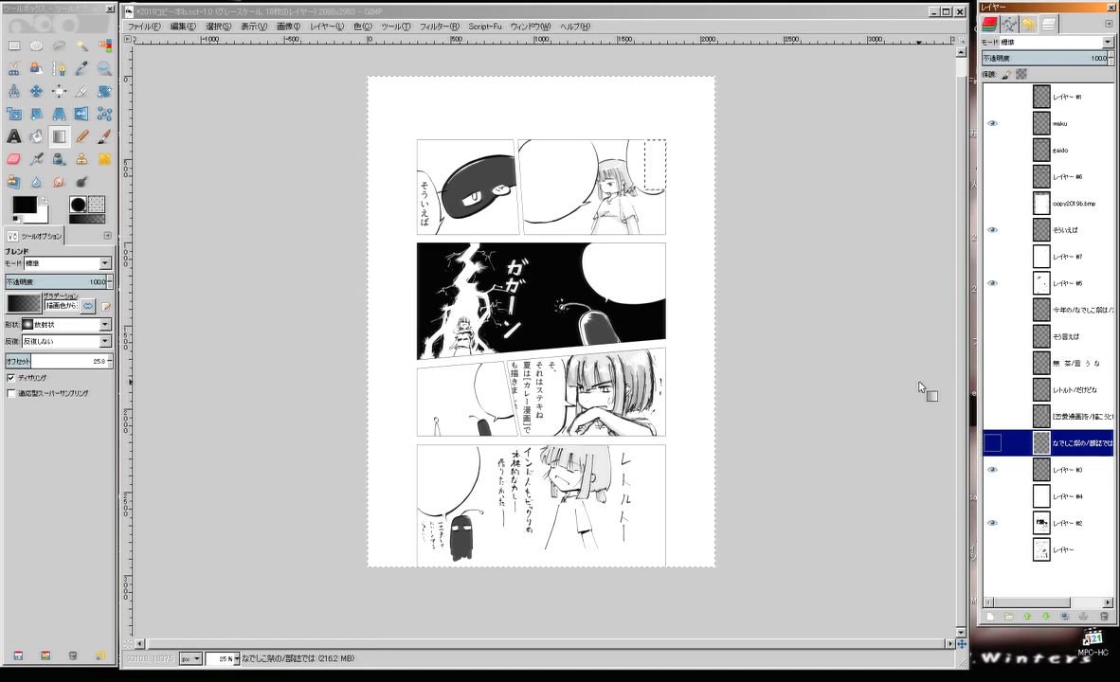
Inspect the line and cross-hatch tones around the girl's eyes and hair in the third row at up to 400% zoom
left_click_drag(920, 383, 615, 194)
key("plus")
key("plus")
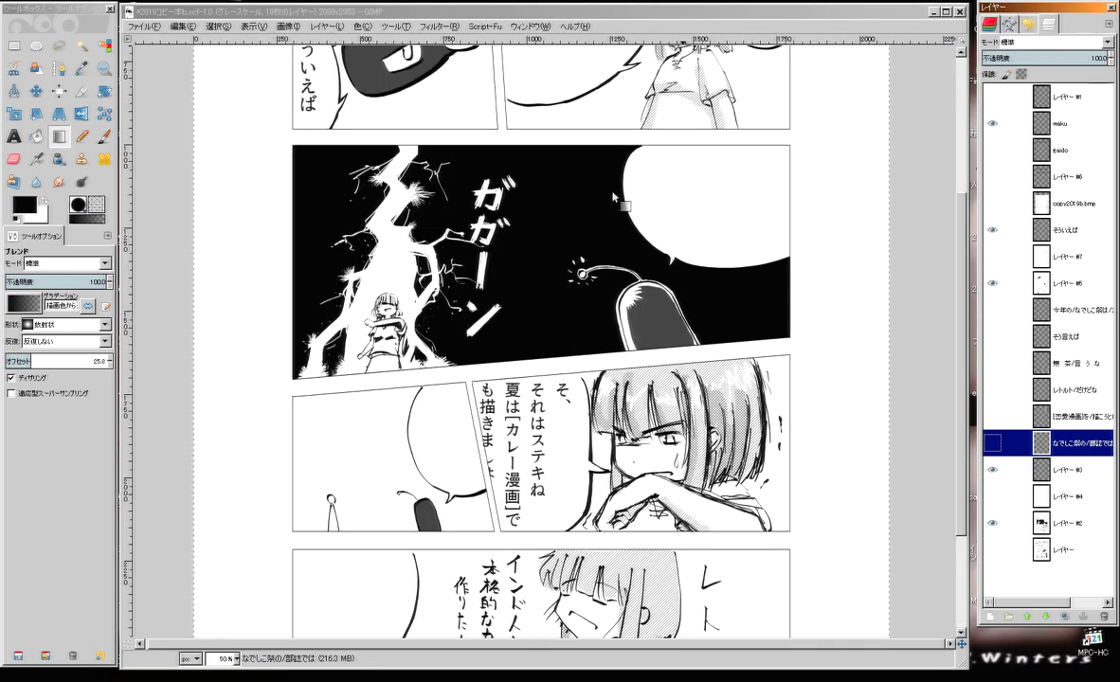
left_click_drag(635, 402, 562, 150)
key("plus")
key("plus")
key("plus")
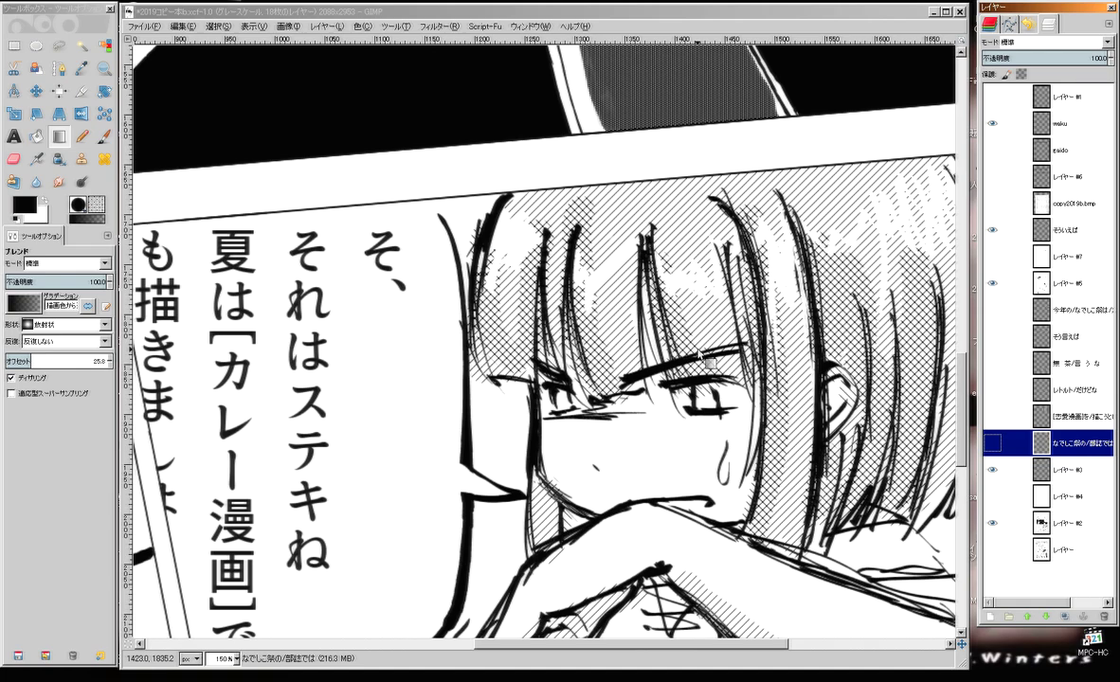
key("plus")
key("plus")
key("plus")
left_click_drag(722, 436, 512, 334)
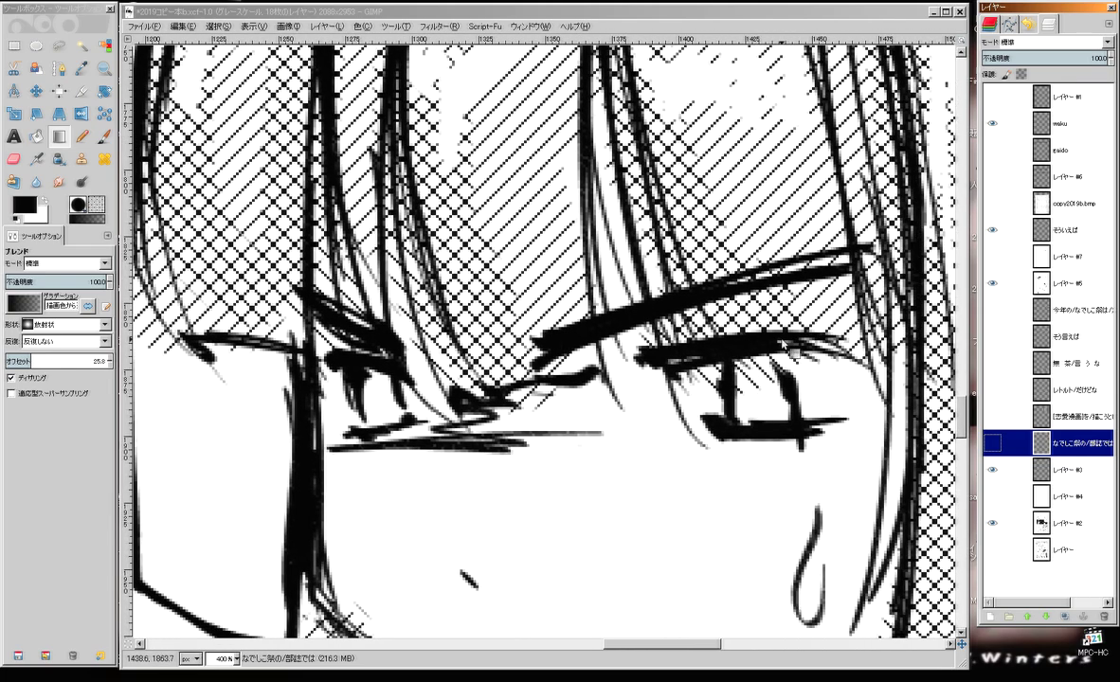
key("minus")
key("minus")
key("minus")
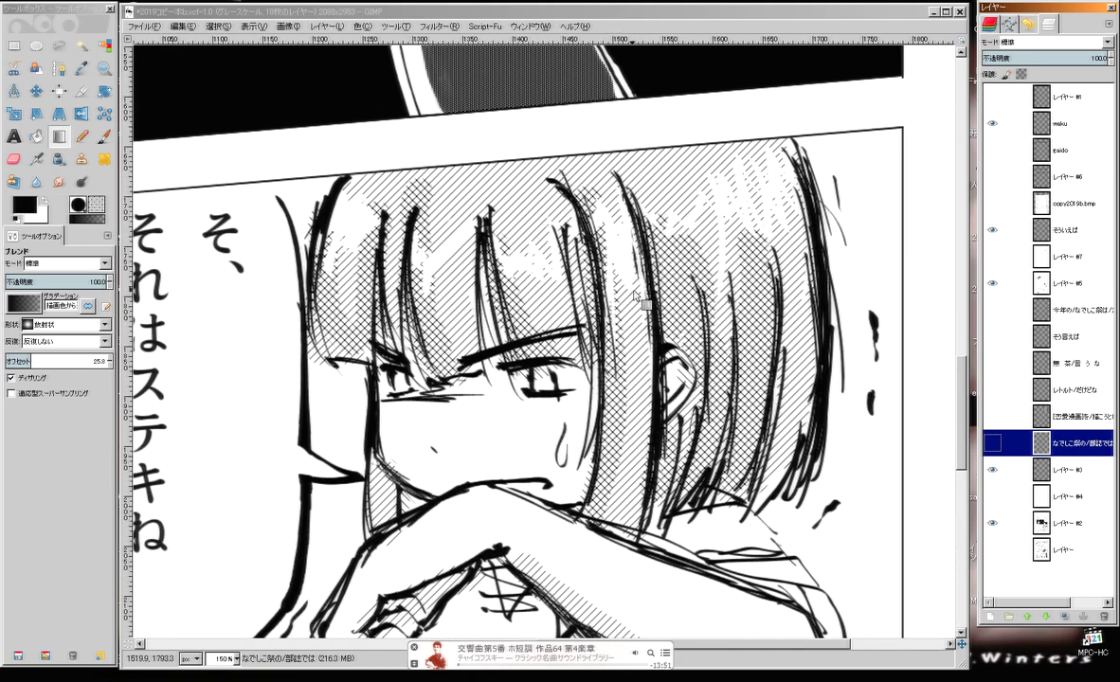
On レイヤー #2, draw freehand lines with the Ink tool along the left, top and right edges of the last panel
left_click(59, 158)
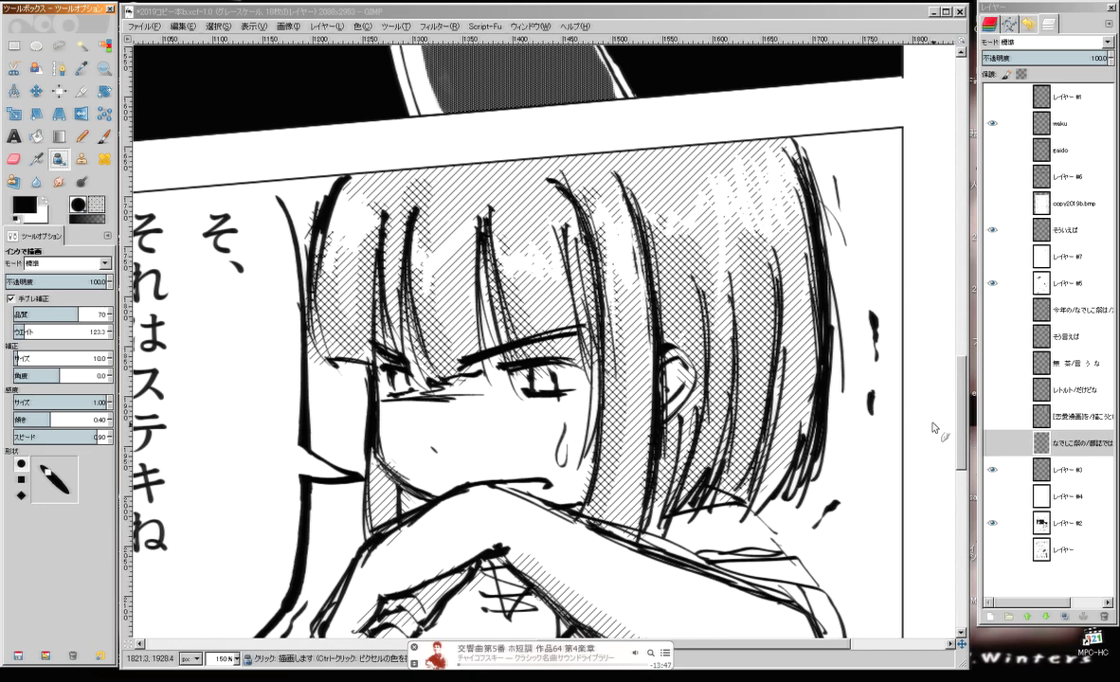
left_click(1069, 495)
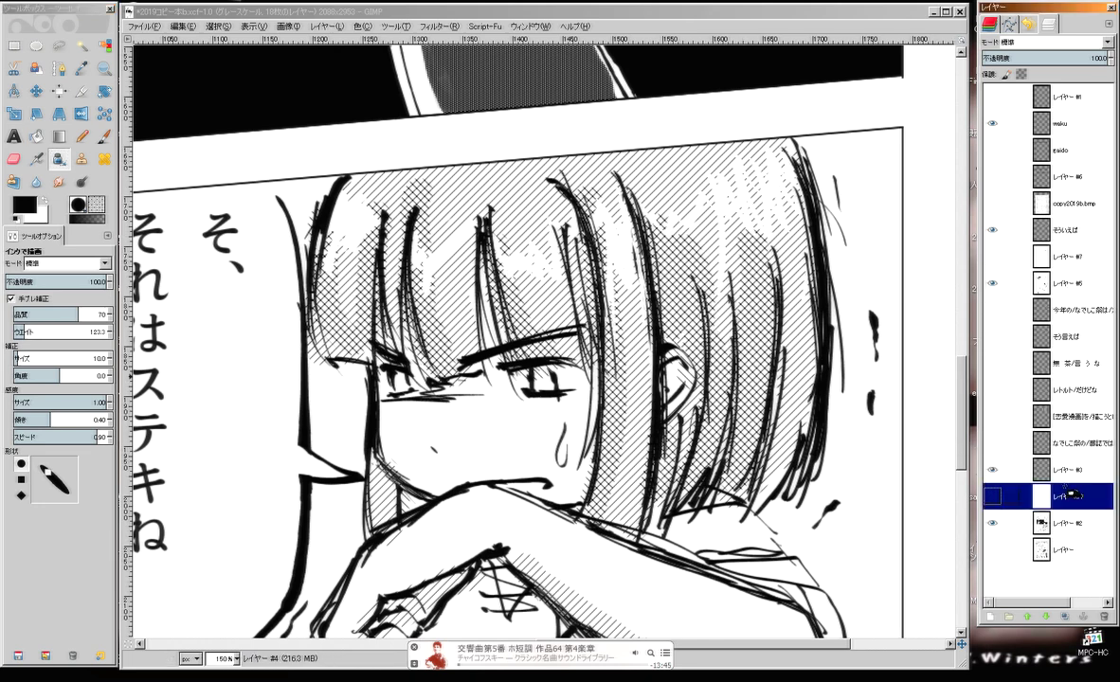
left_click(1052, 284)
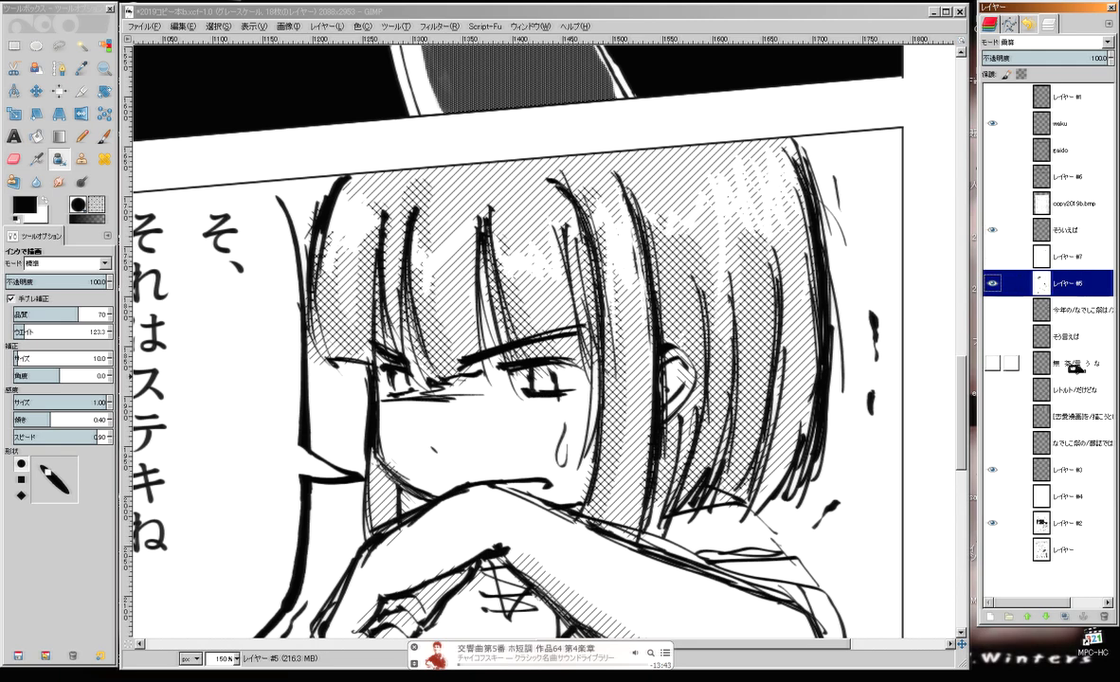
left_click(1014, 523)
left_click_drag(632, 177, 663, 289)
key("minus")
key("minus")
key("minus")
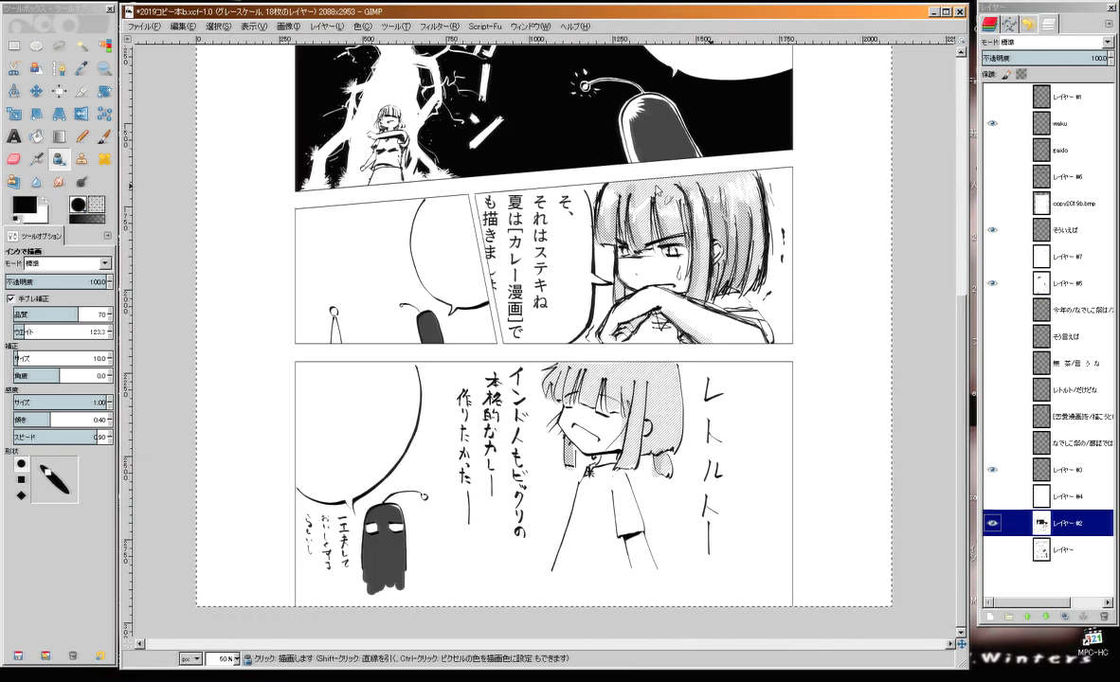
left_click_drag(301, 369, 303, 503)
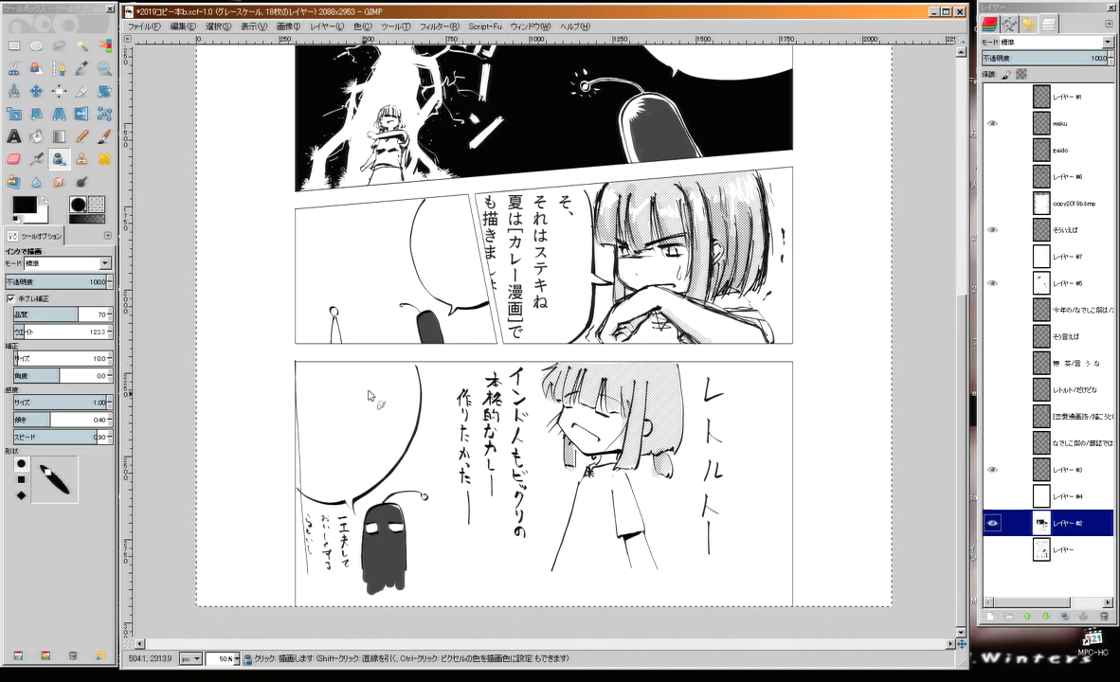
mouse_move(296, 363)
left_mouse_down()
mouse_move(734, 375)
mouse_move(808, 542)
mouse_move(799, 607)
left_mouse_up()
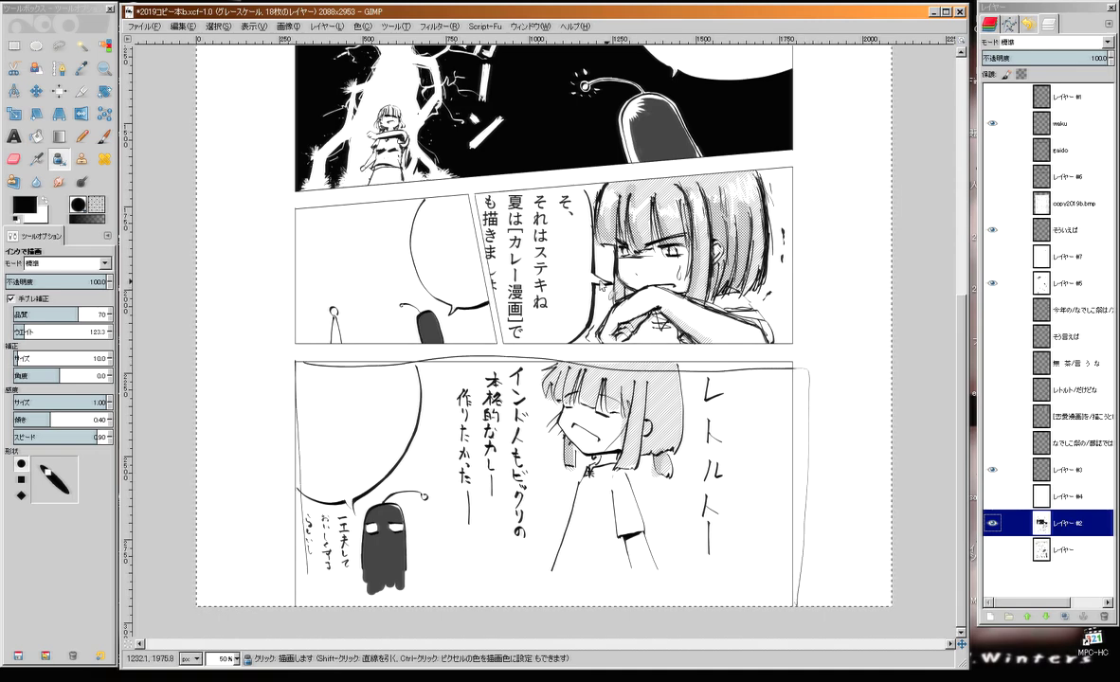
Handwrite a line of cursive lettering in ink across the blank margin above the first row of panels
mouse_move(487, 217)
left_mouse_down()
mouse_move(514, 358)
mouse_move(541, 415)
mouse_move(502, 576)
mouse_move(522, 355)
left_mouse_up()
key("minus")
key("minus")
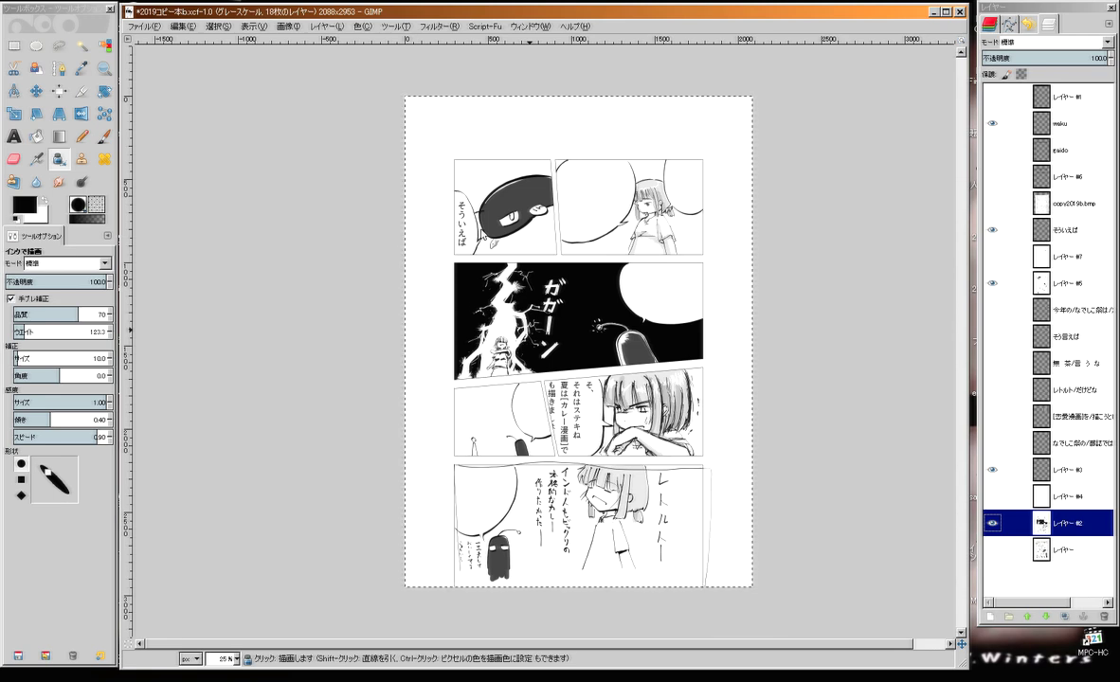
mouse_move(572, 224)
left_mouse_down()
mouse_move(500, 184)
mouse_move(494, 230)
mouse_move(490, 220)
left_mouse_up()
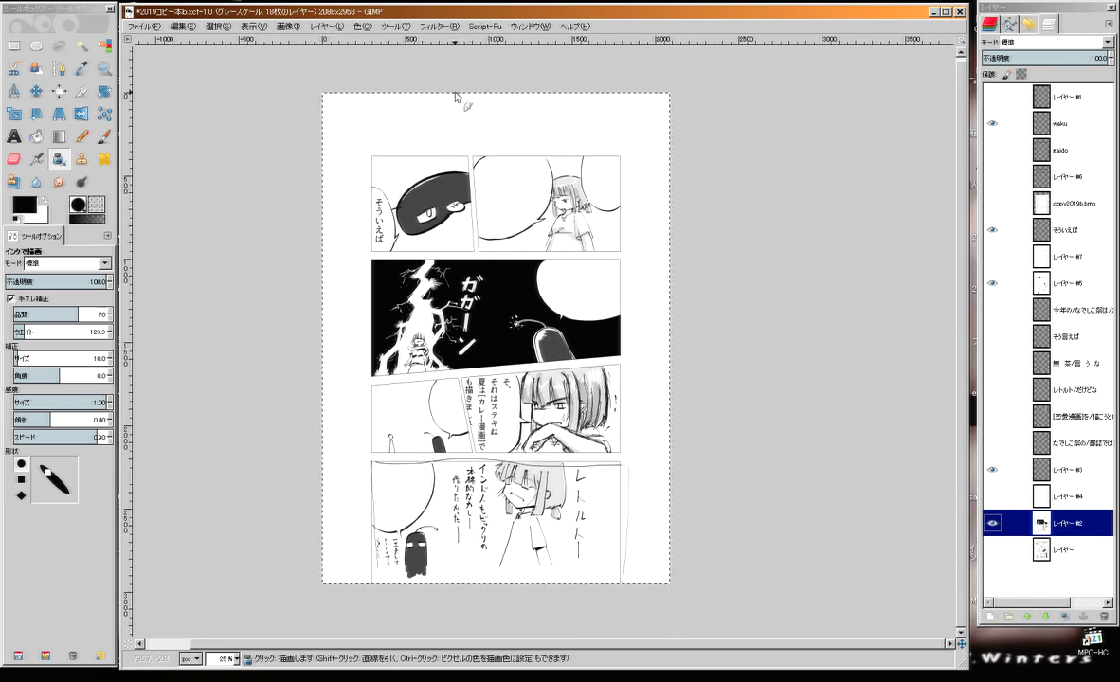
left_click_drag(514, 136, 566, 145)
left_click_drag(405, 135, 415, 149)
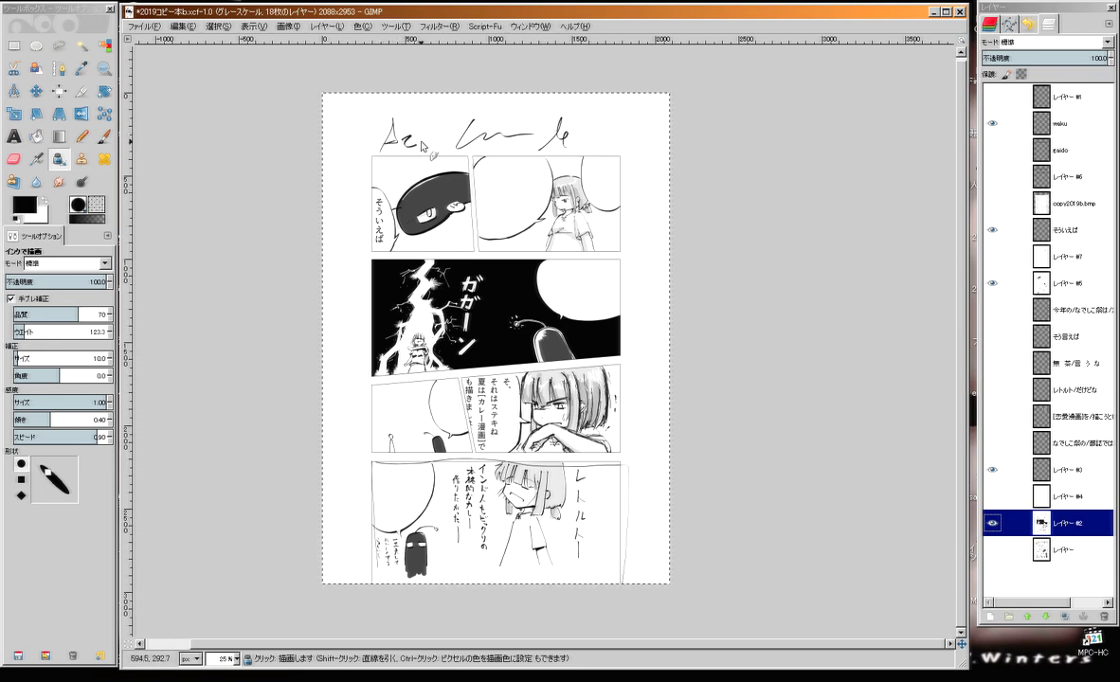
mouse_move(589, 116)
left_mouse_down()
mouse_move(595, 147)
mouse_move(640, 140)
left_mouse_up()
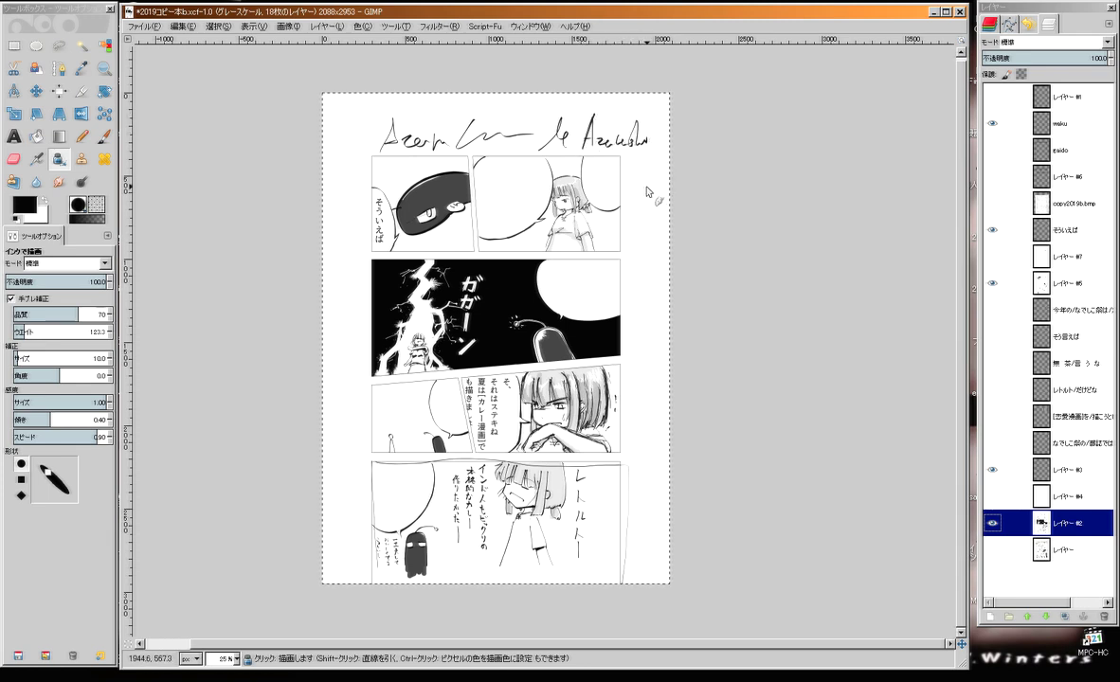